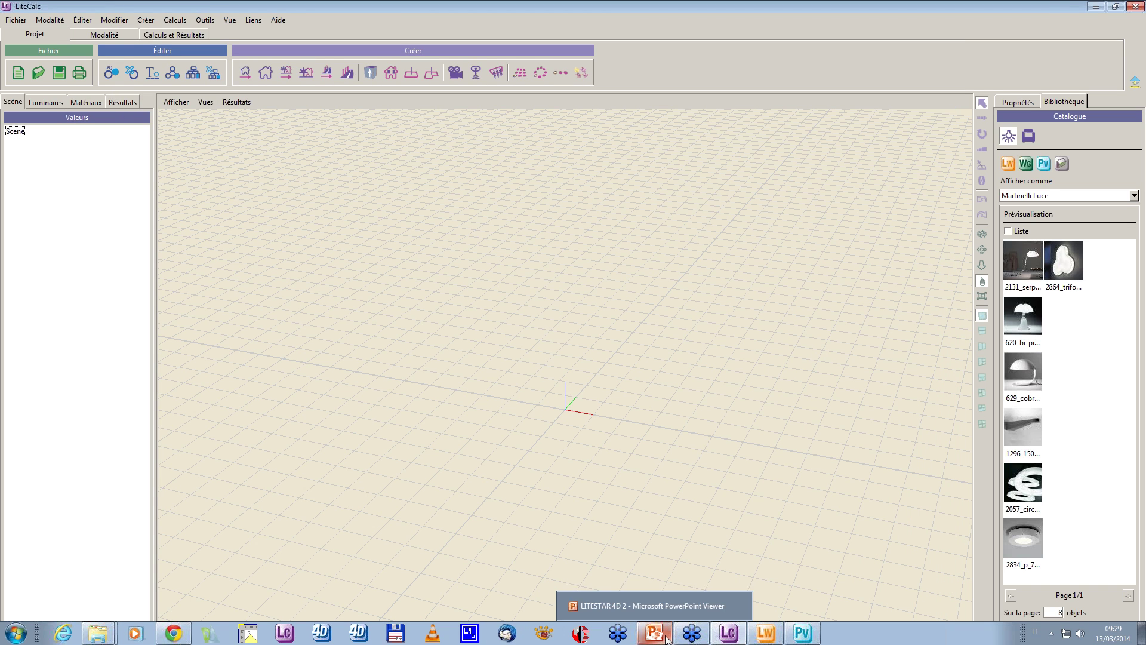
- Switch to PhotoView and open the CDM-T35-Narrow Beam OXL photometric file from the LDT folder there
click(805, 634)
click(804, 633)
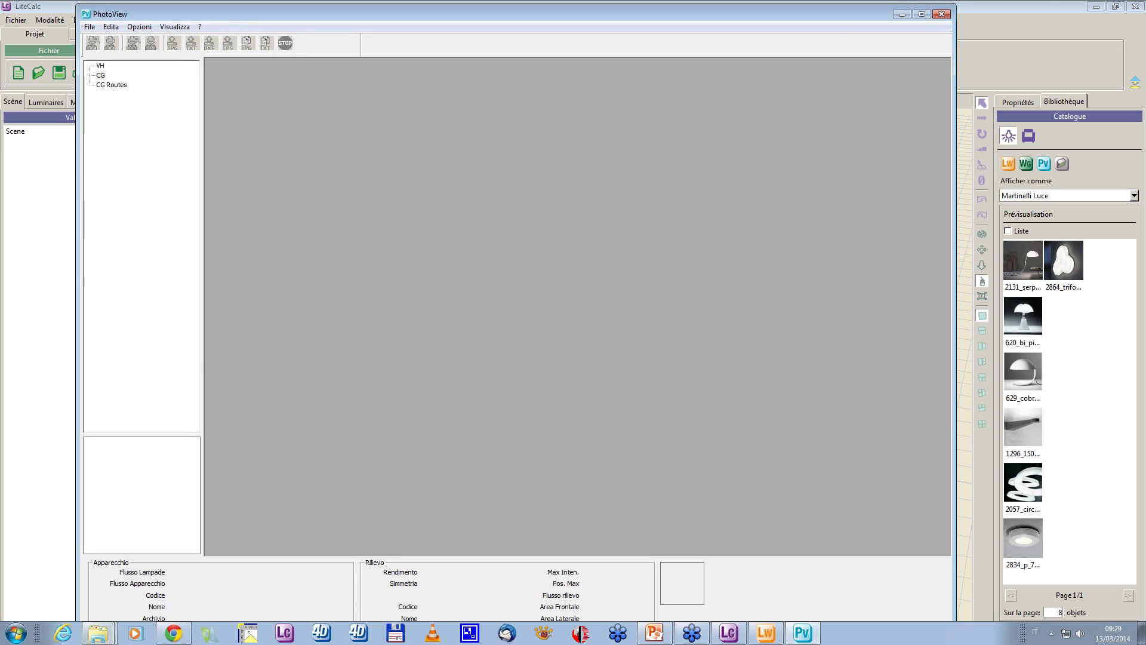
click(98, 633)
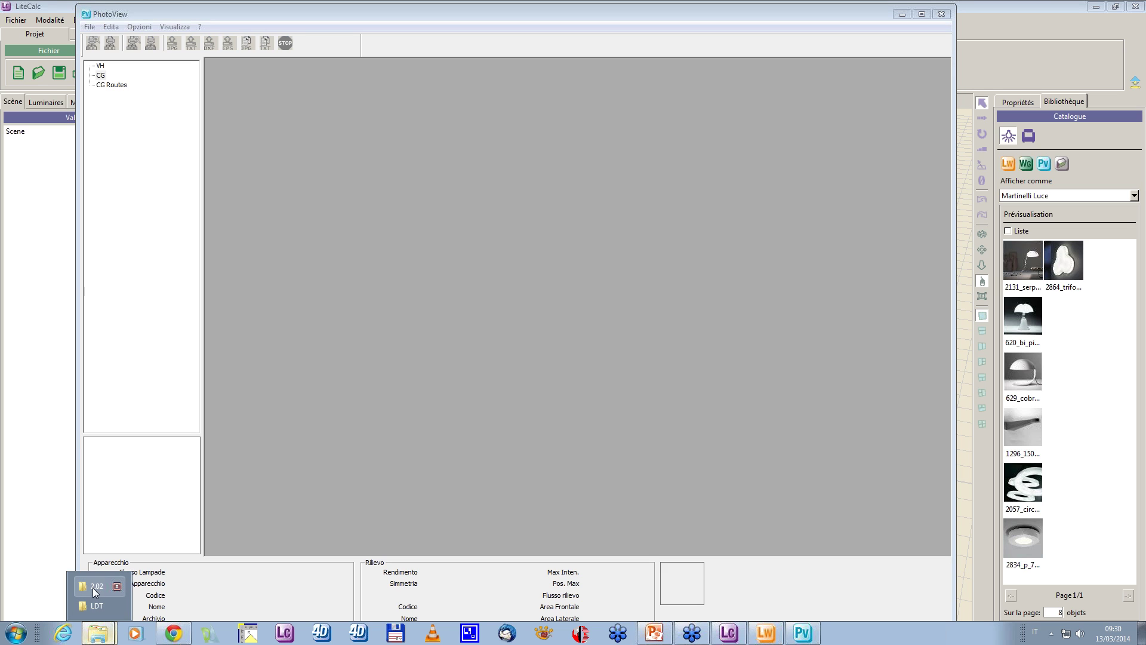
click(95, 586)
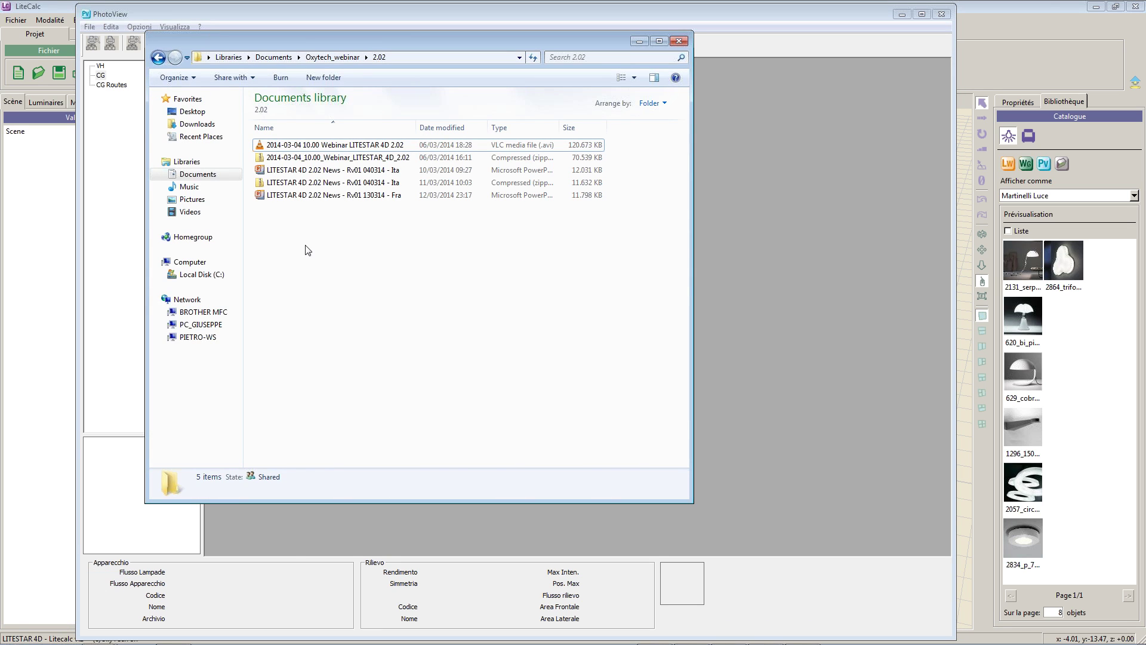
click(639, 41)
click(99, 635)
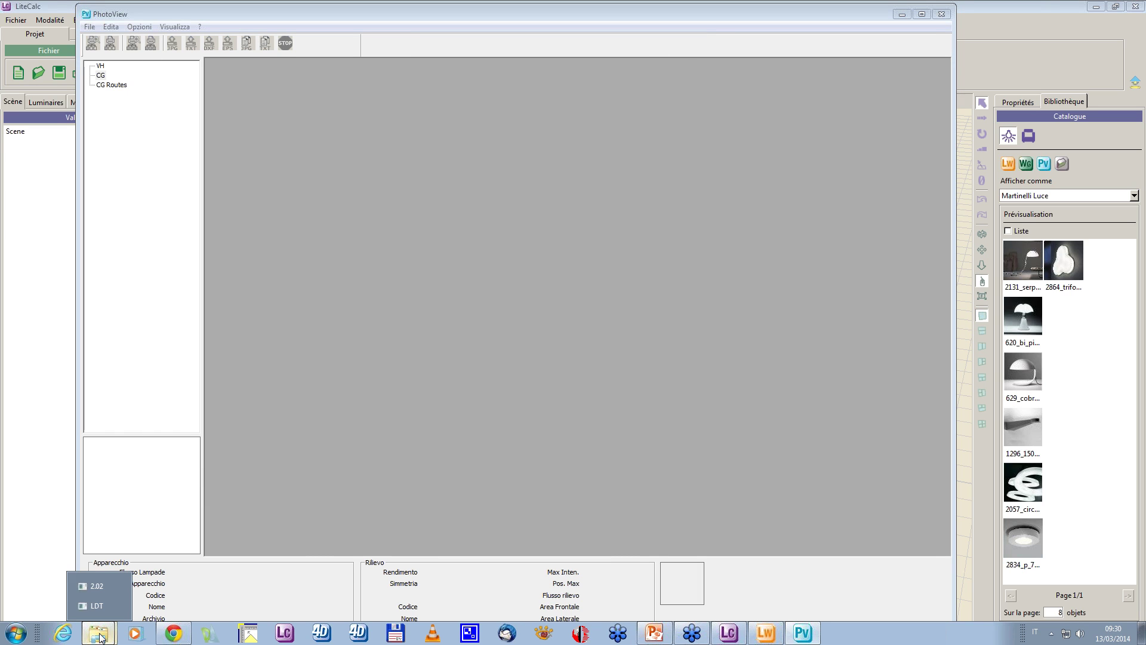
click(103, 607)
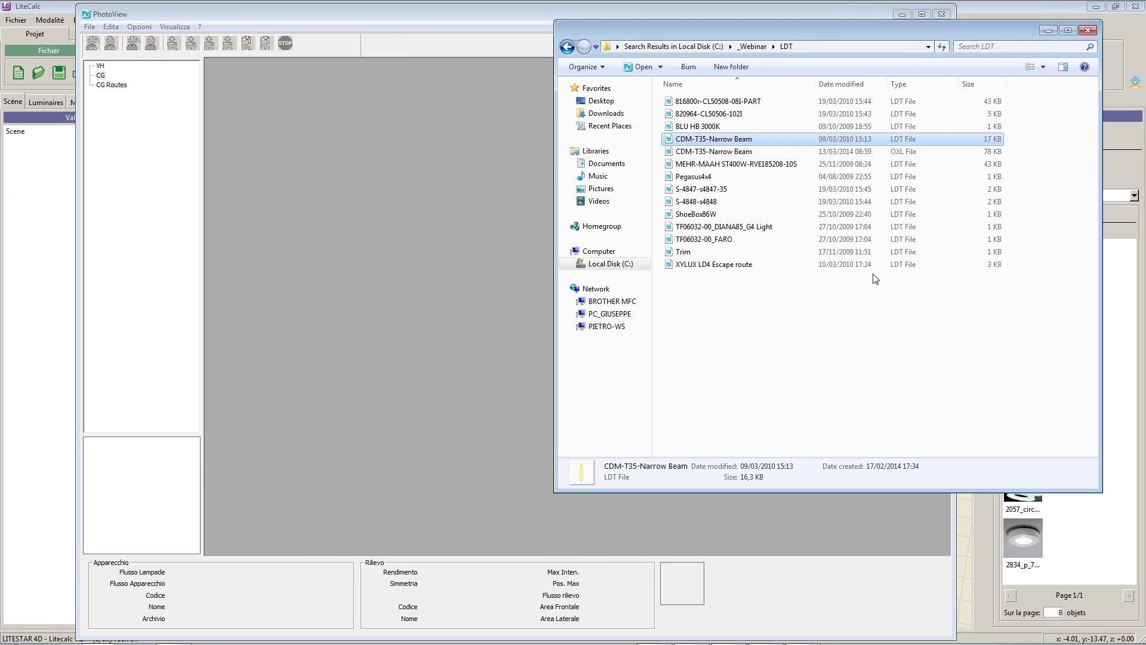
drag(747, 153, 122, 274)
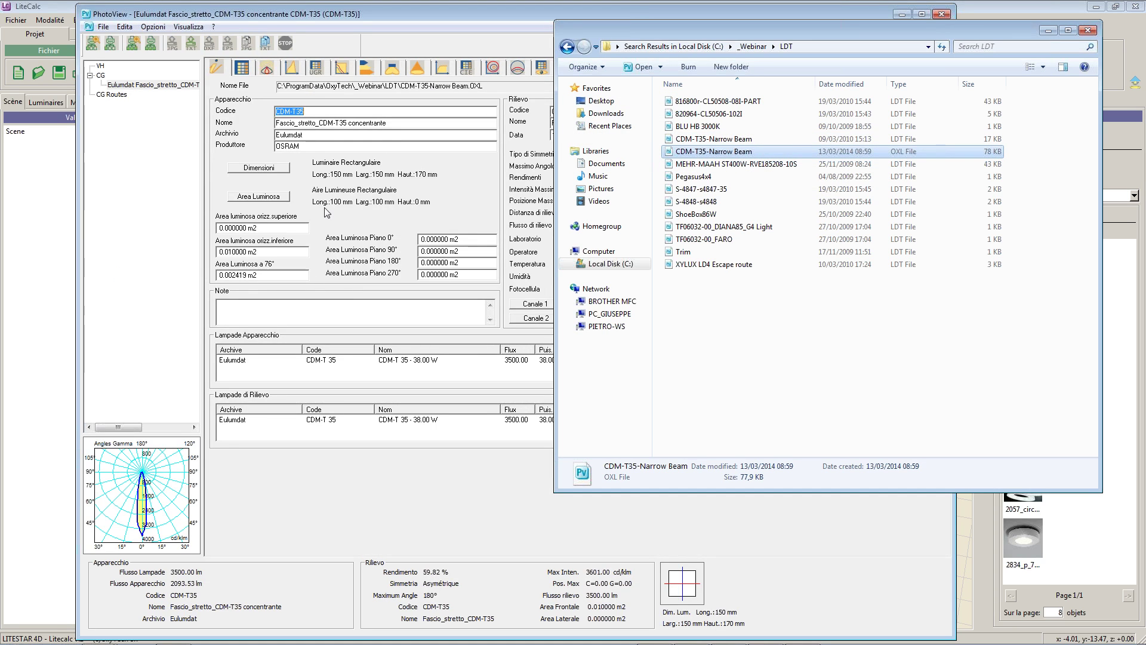
click(167, 232)
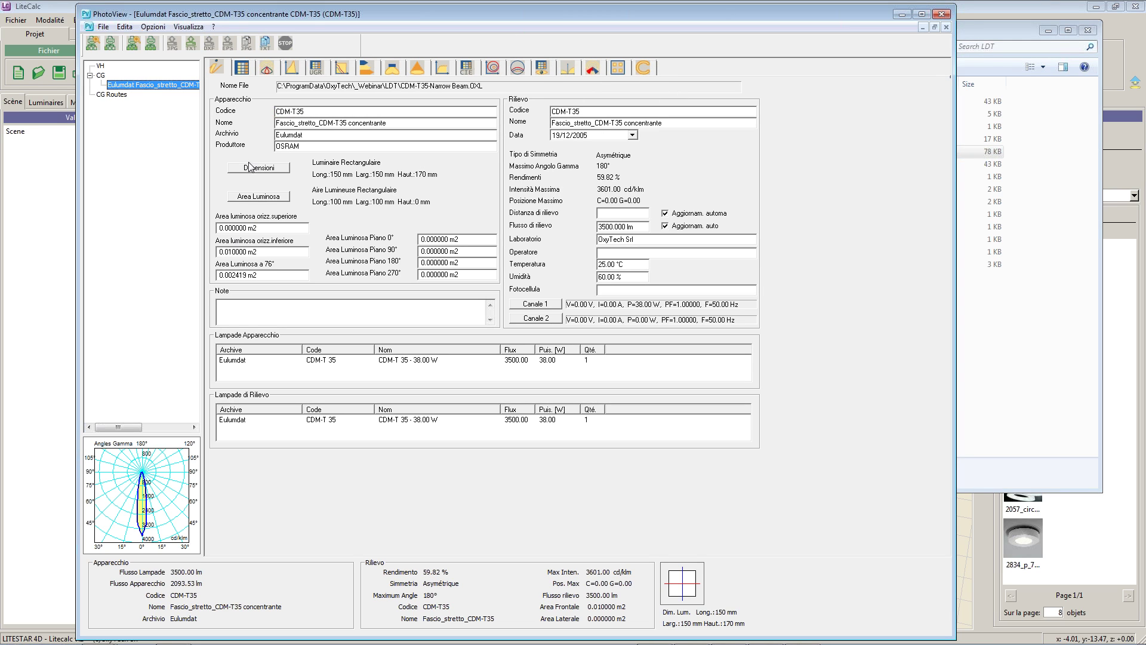
- View the luminaire's polar diagram and its energy label under the Règlement Délégué (UE) N° 874/2012 lamp standard
click(267, 68)
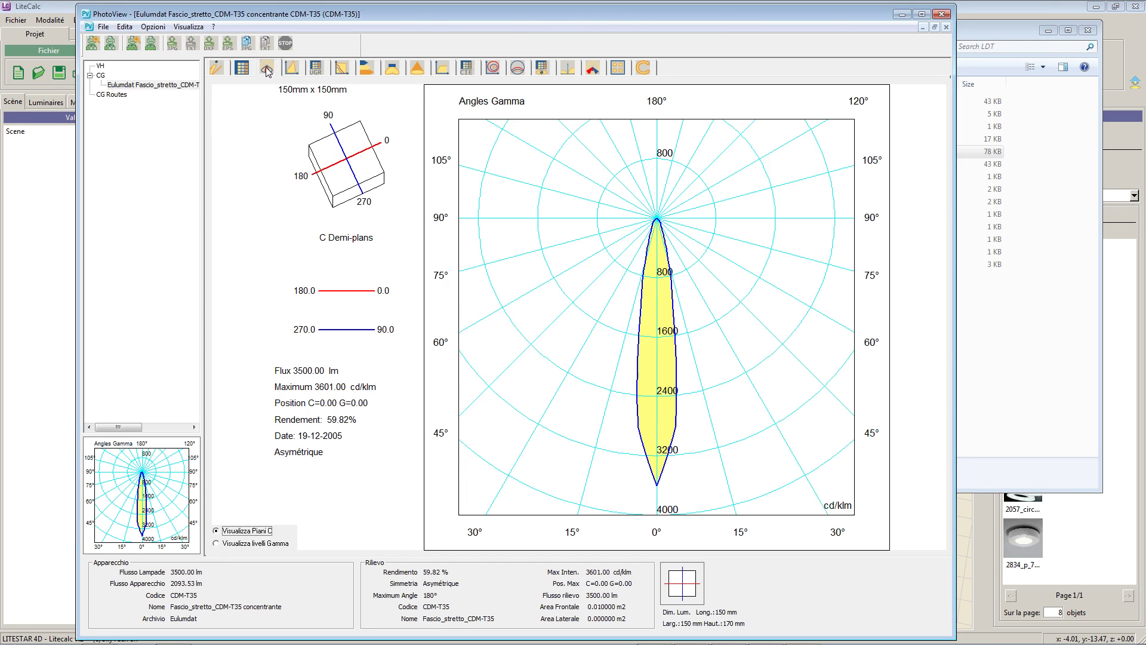
click(366, 69)
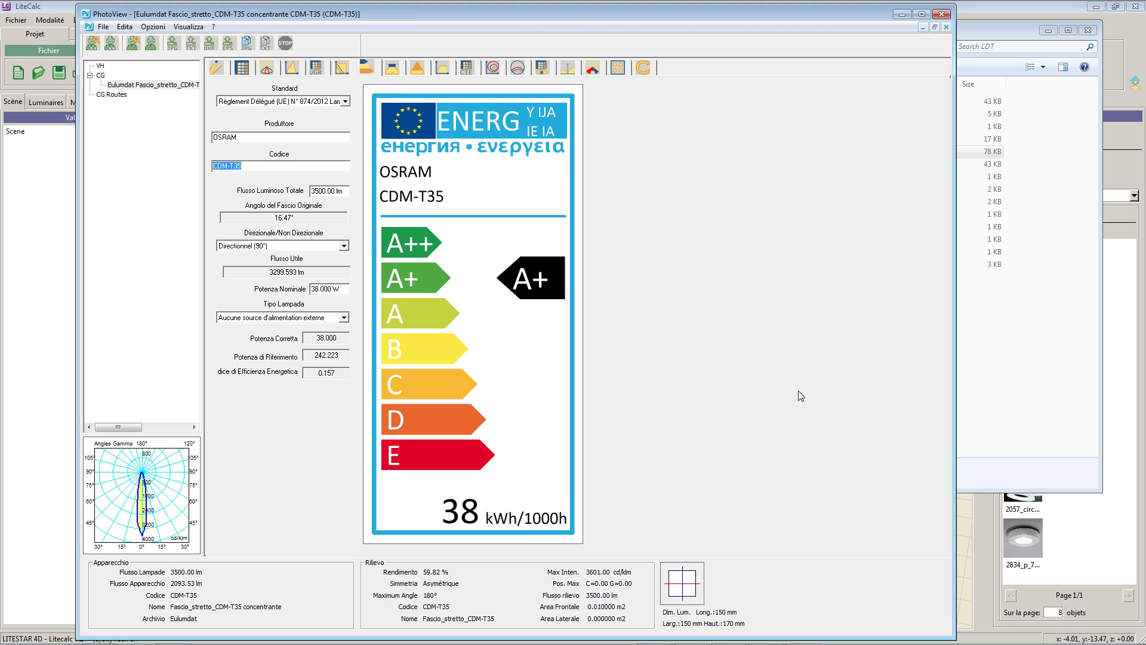
click(327, 102)
click(328, 102)
click(327, 102)
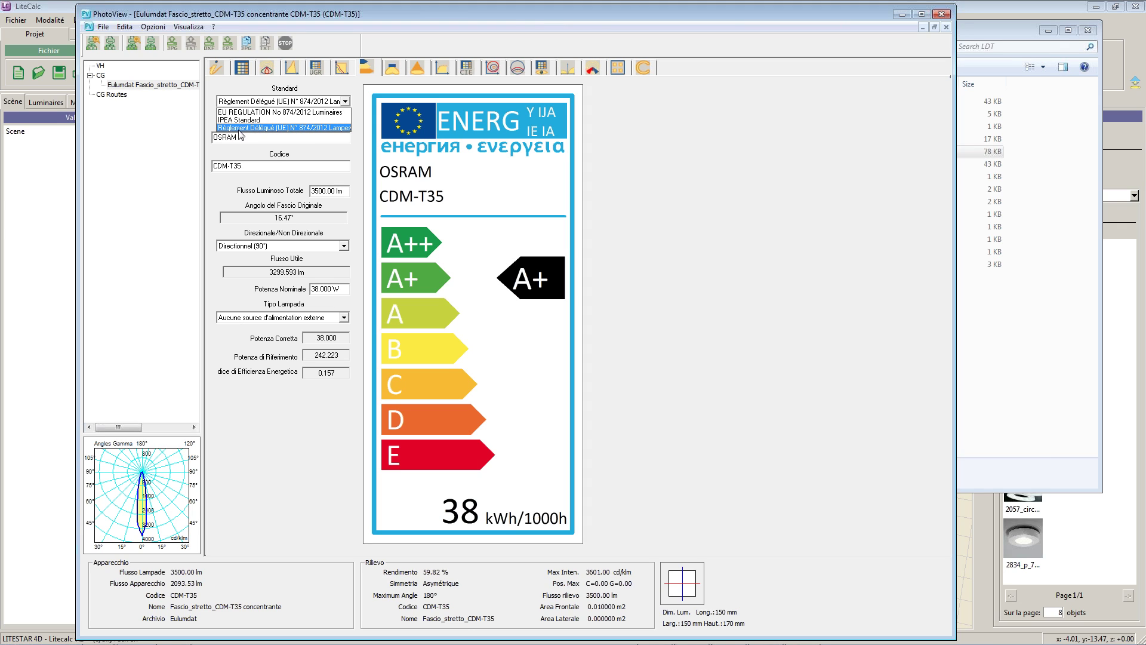
click(341, 128)
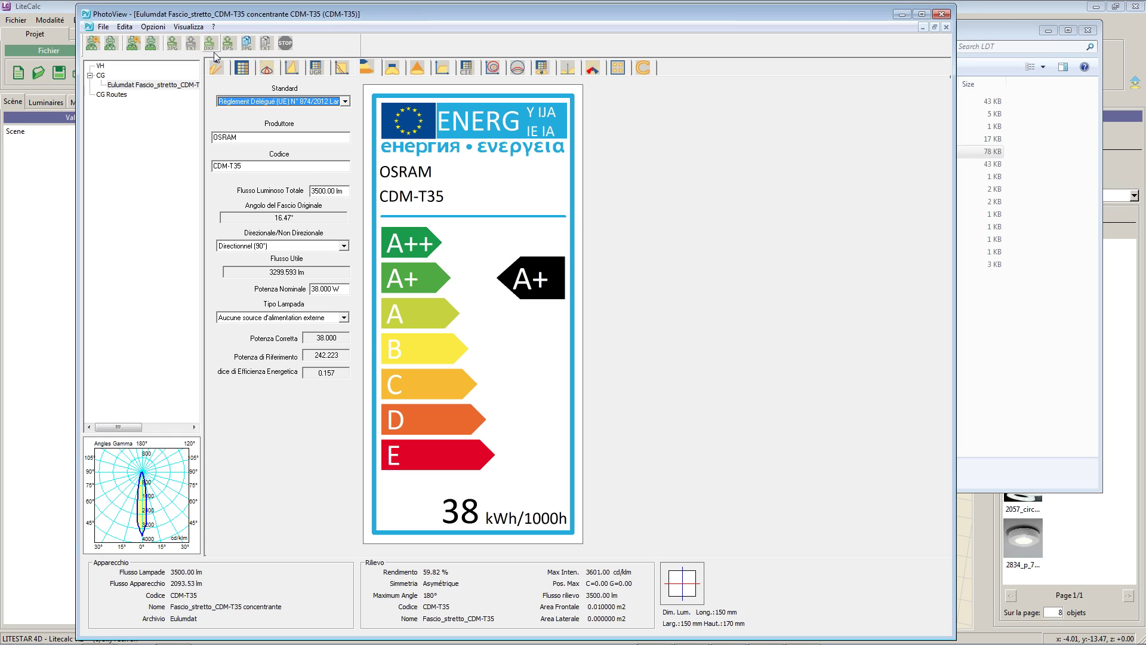
click(247, 45)
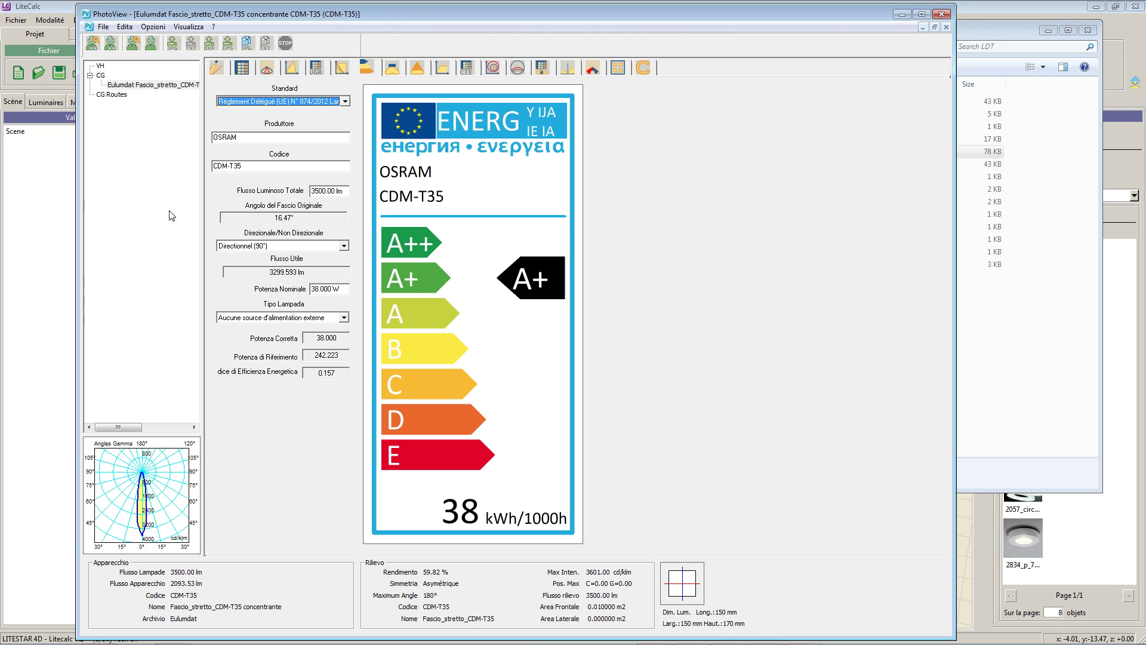
click(1138, 33)
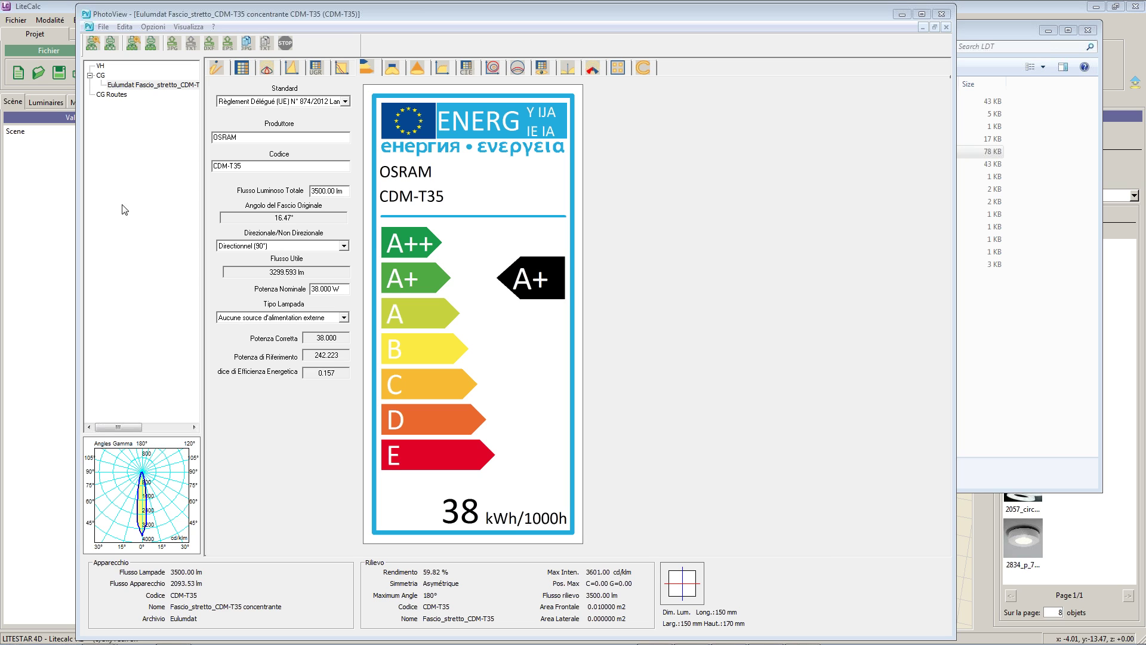
- Switch to Liswin and examine the UE 874/2012 energy classification fields of the Osram lamp 80003
mouse_move(655, 636)
mouse_move(802, 638)
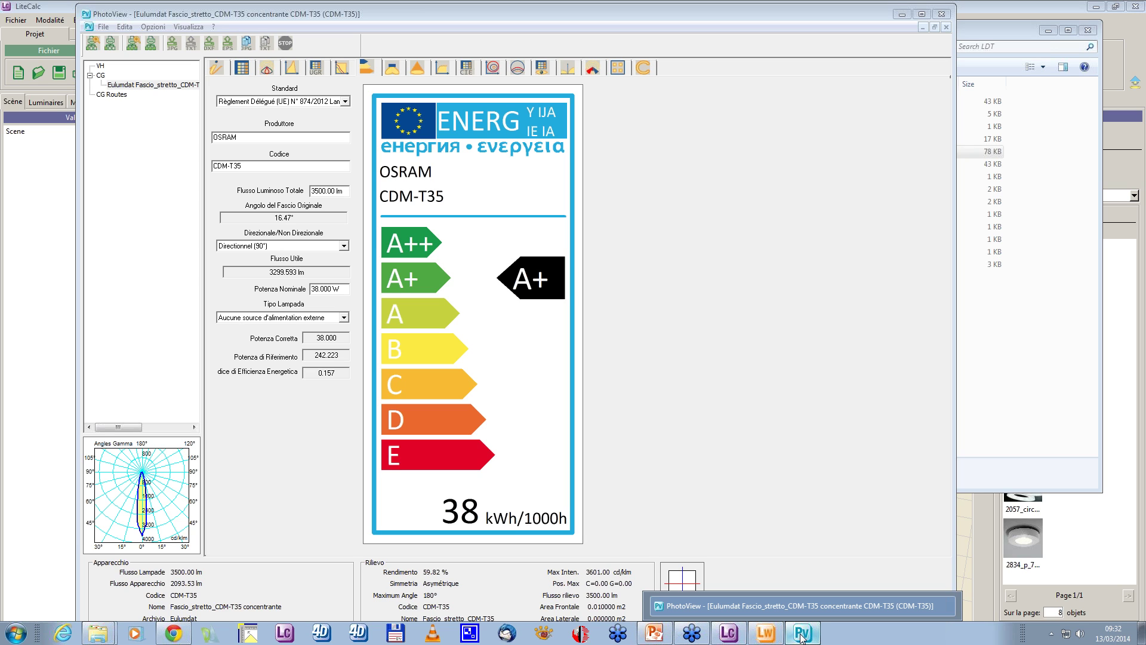
click(768, 635)
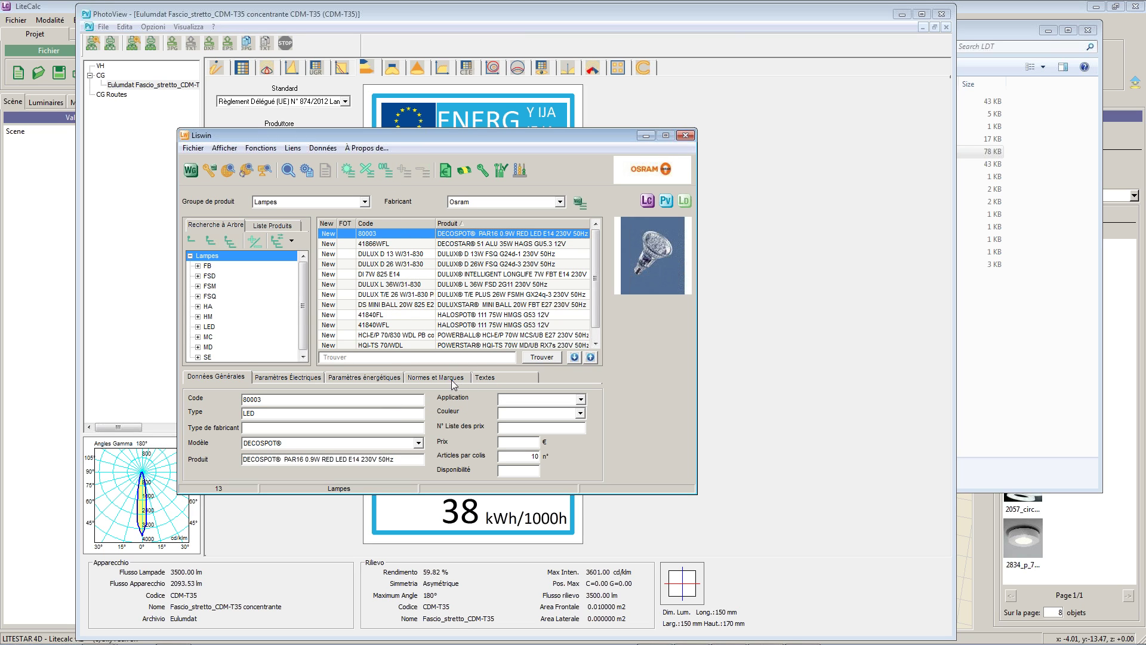
click(364, 377)
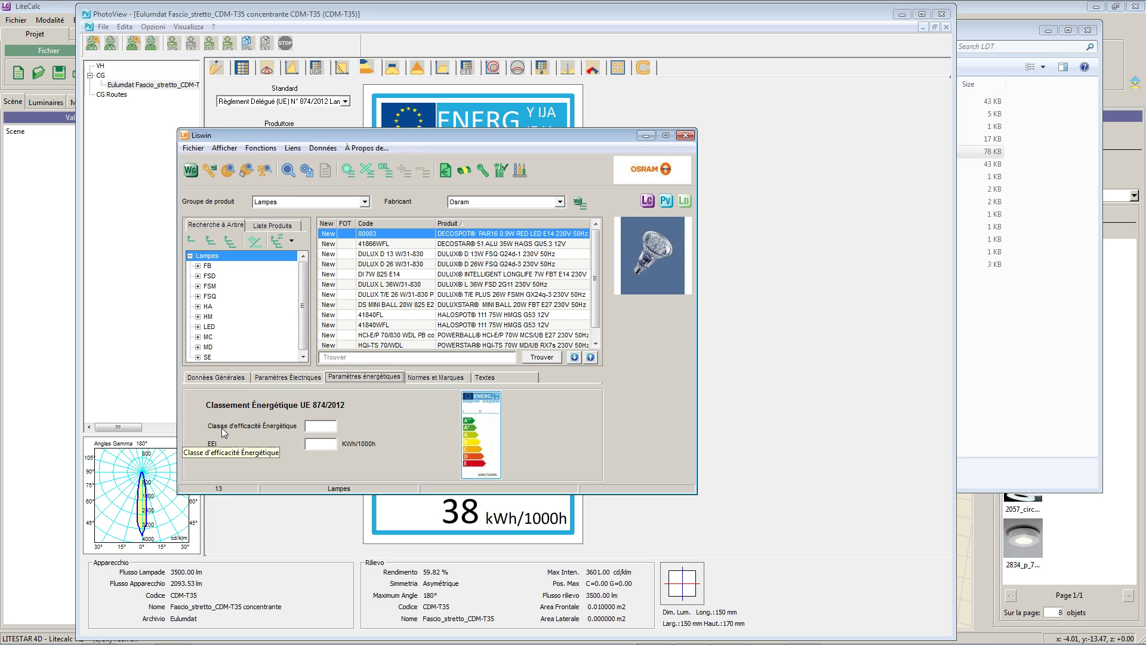
click(321, 425)
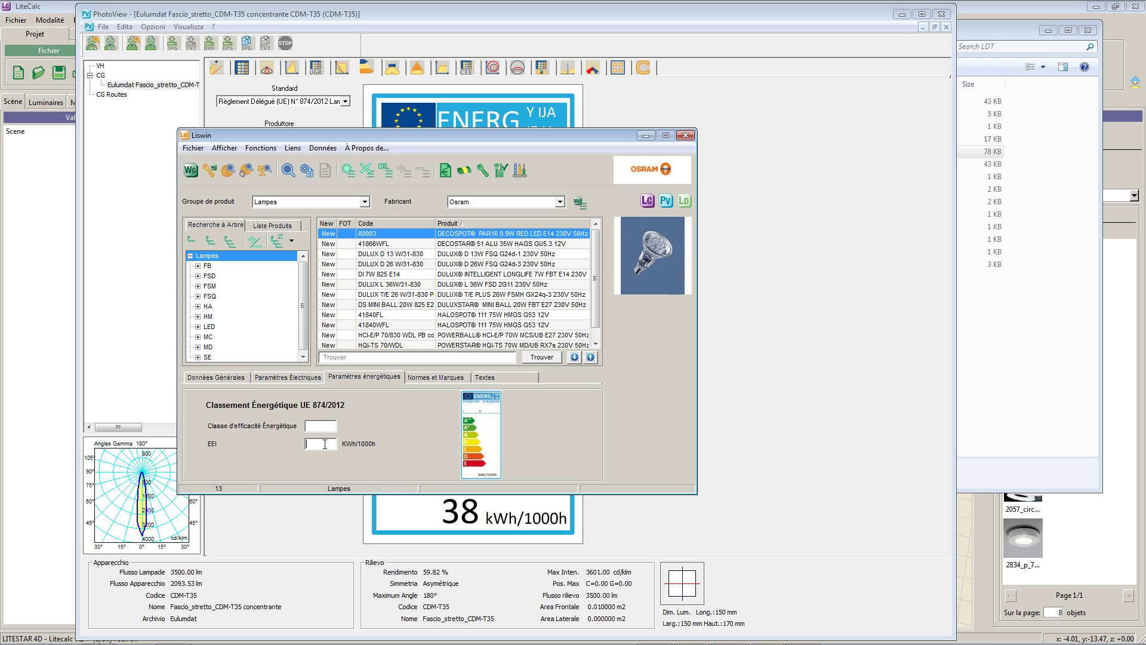
drag(466, 138, 822, 100)
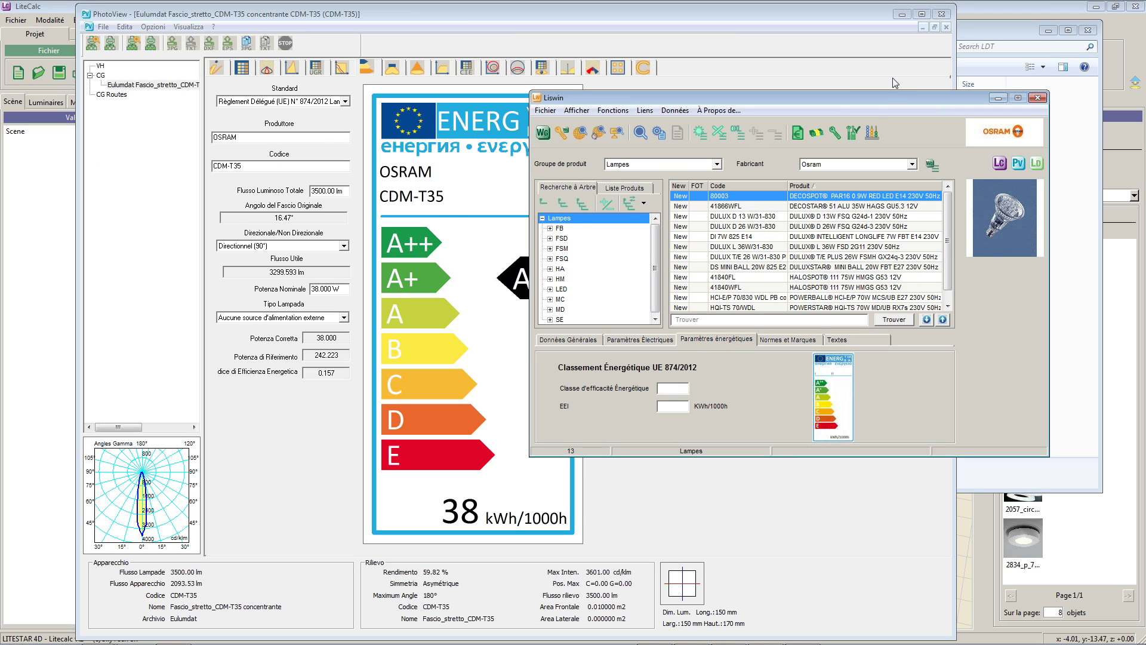
drag(882, 100, 476, 164)
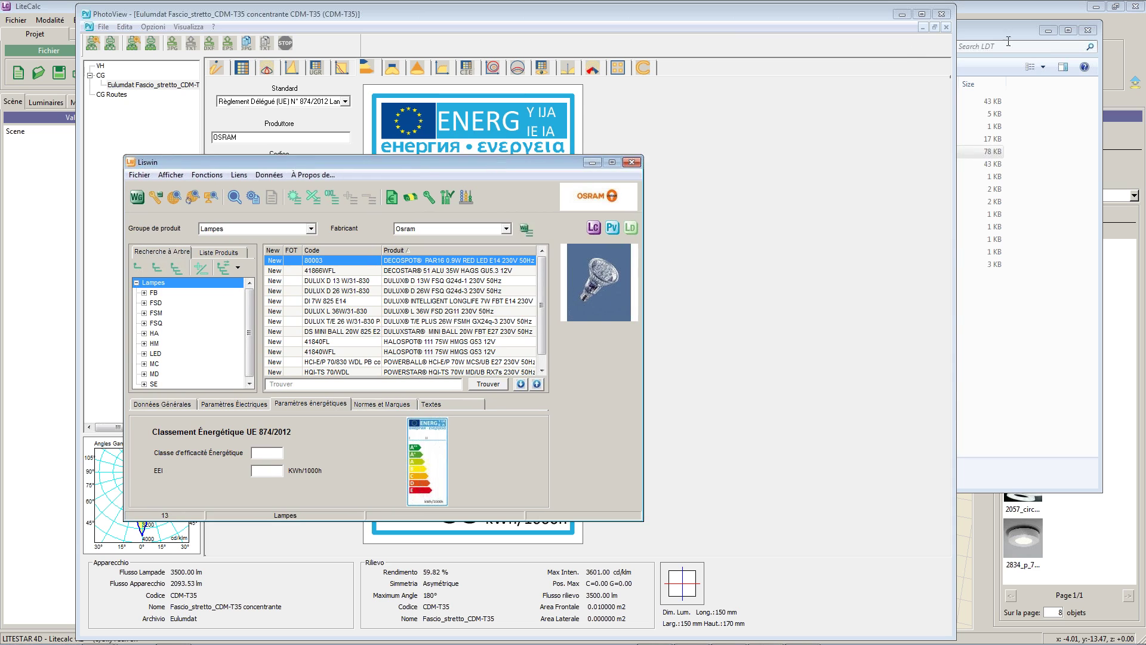
- Try to load the CDM-T35-Narrow Beam OXL file from the LDT folder into the Liswin lamp catalogue
click(1001, 32)
drag(720, 152, 378, 307)
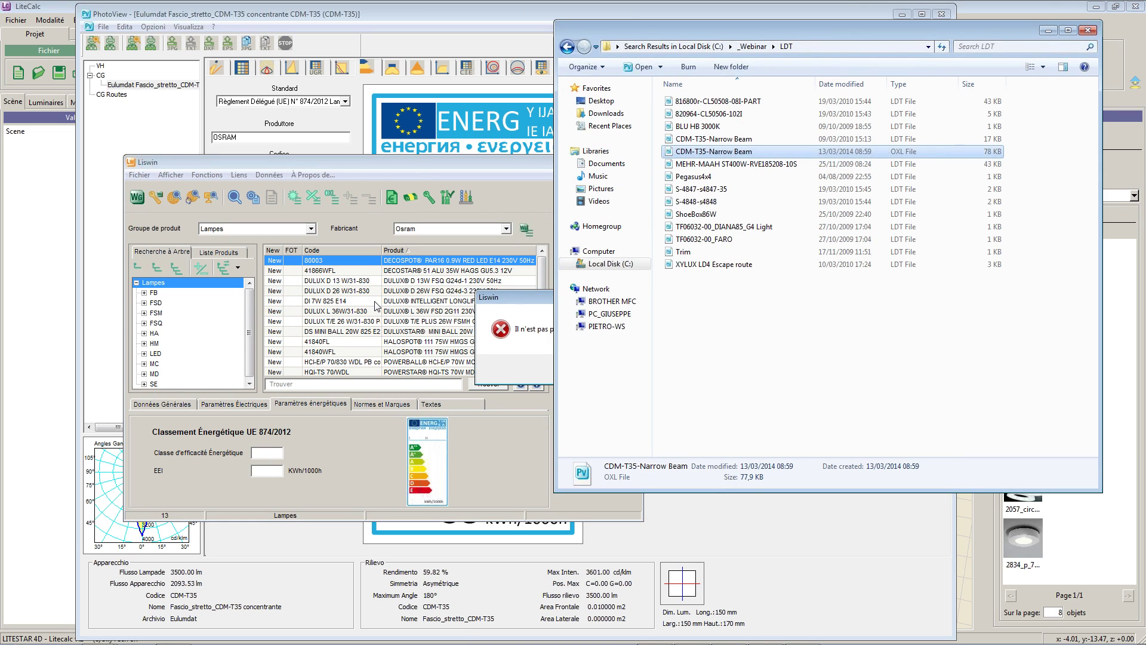
click(549, 364)
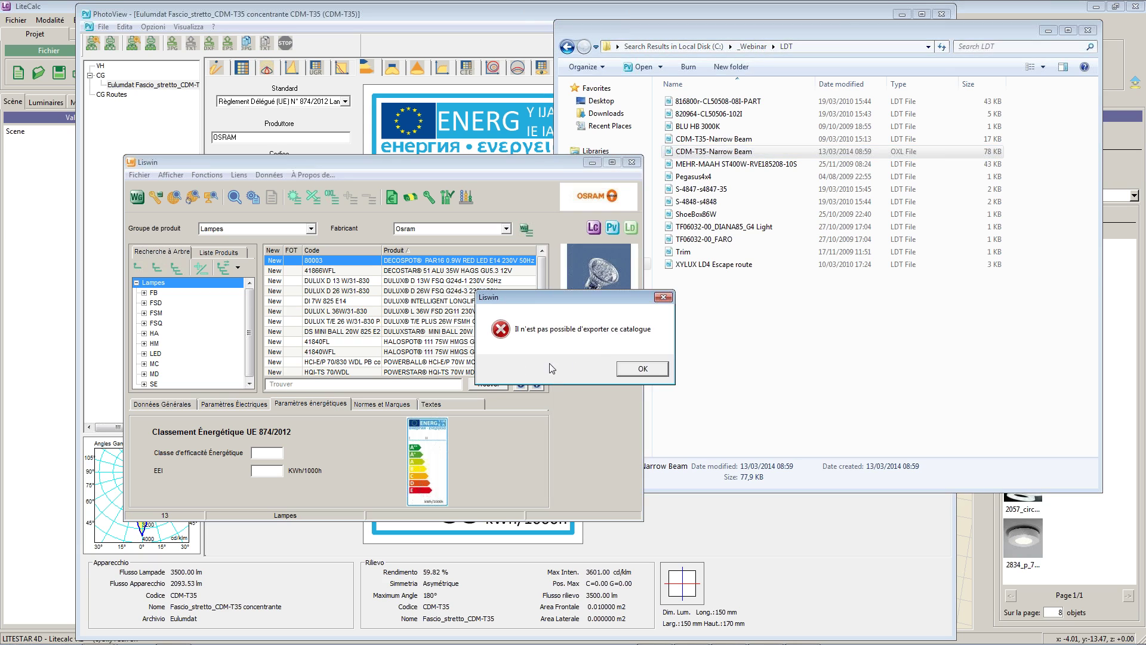
click(643, 370)
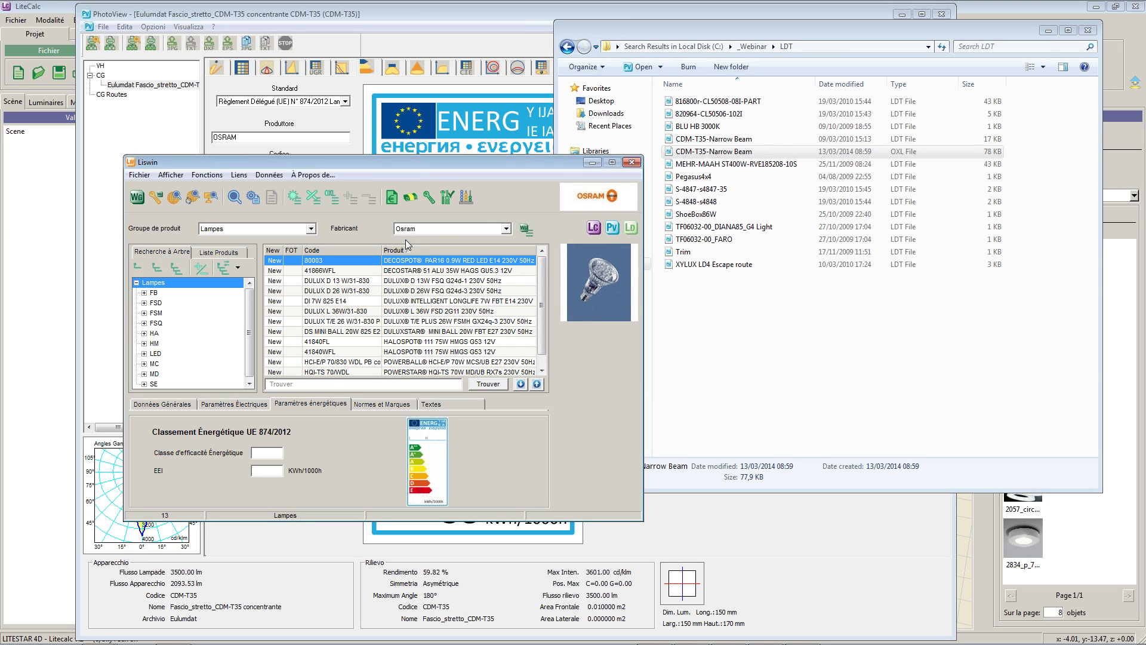
drag(423, 163, 609, 132)
click(1051, 33)
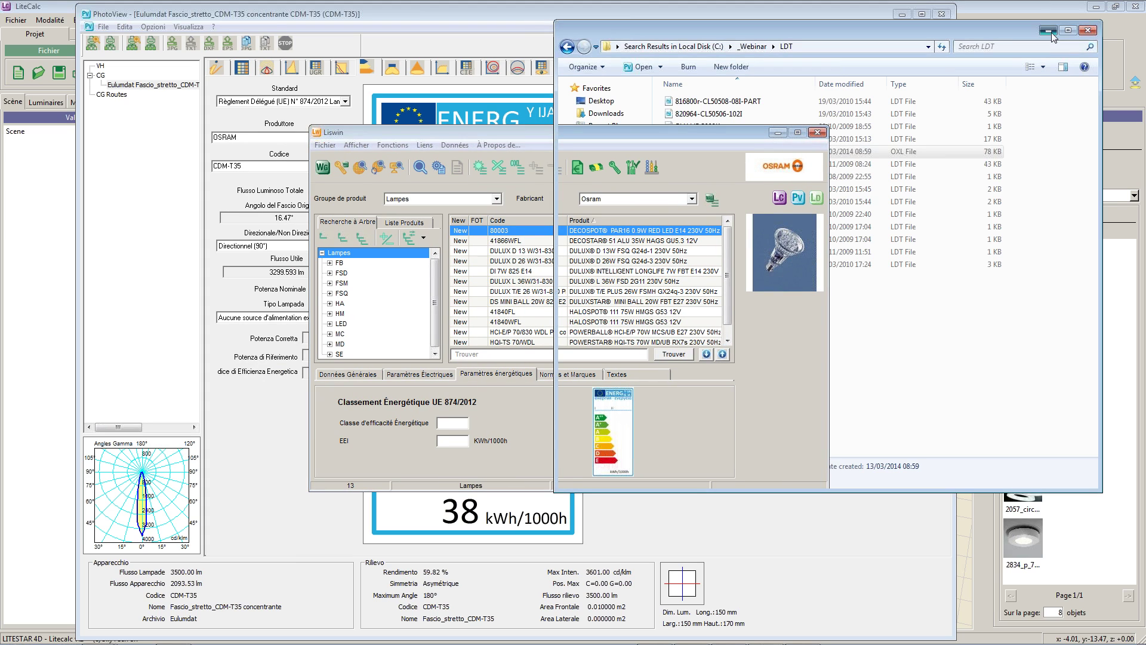
click(1052, 32)
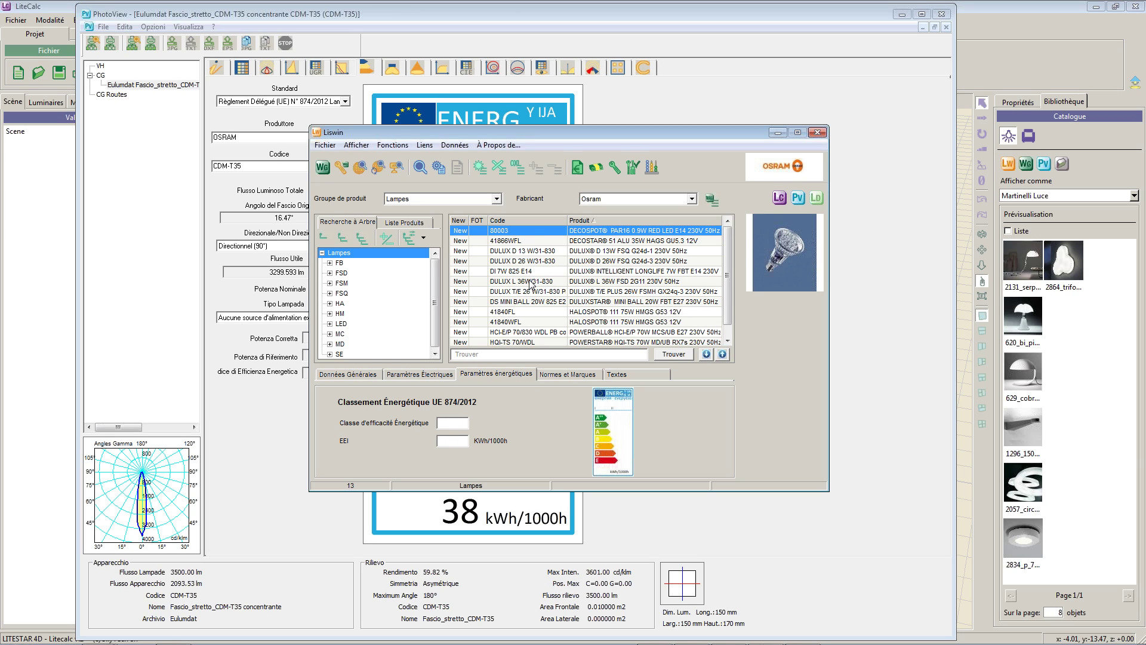
- View the product data sheet of the Osram lamp 80003 and close it
click(508, 232)
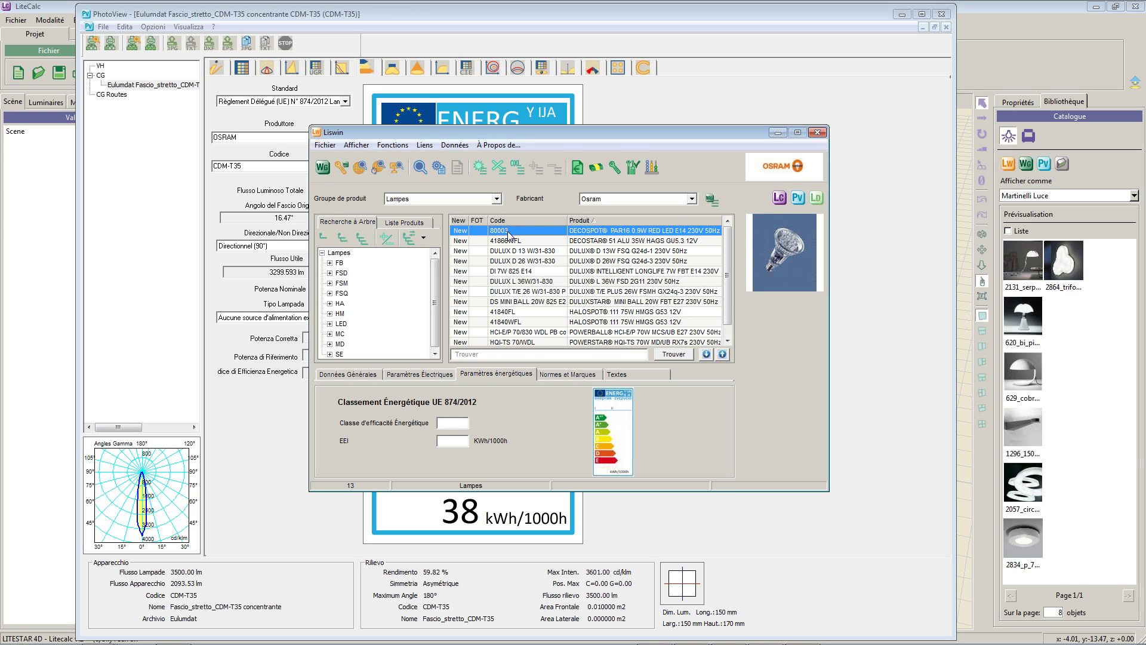
double_click(507, 231)
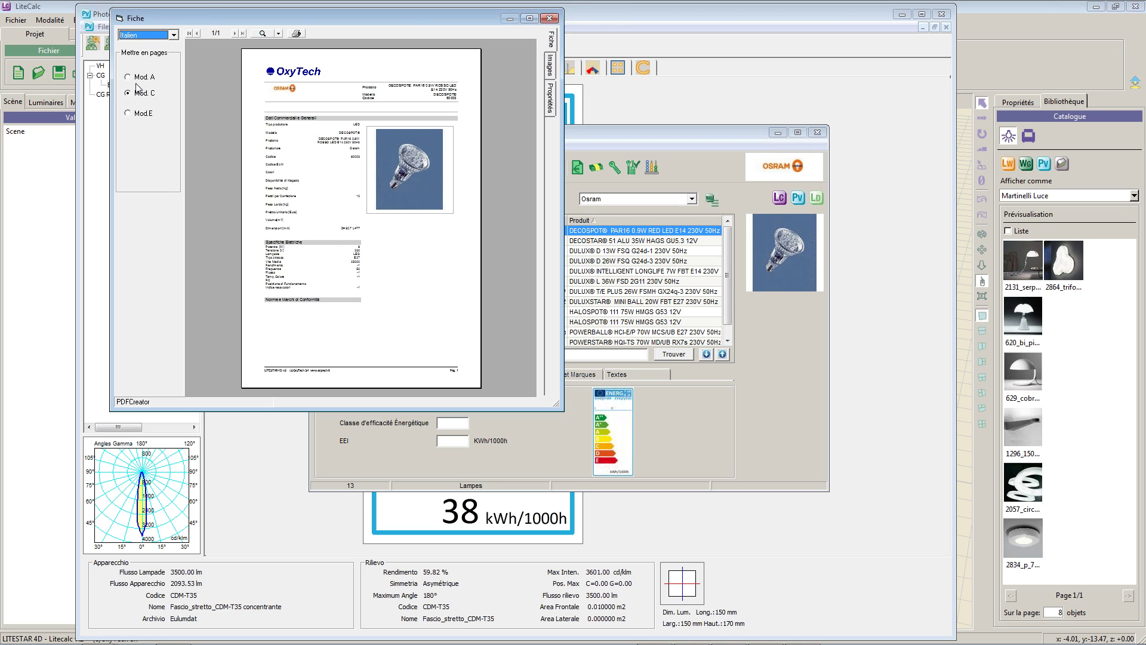
click(550, 18)
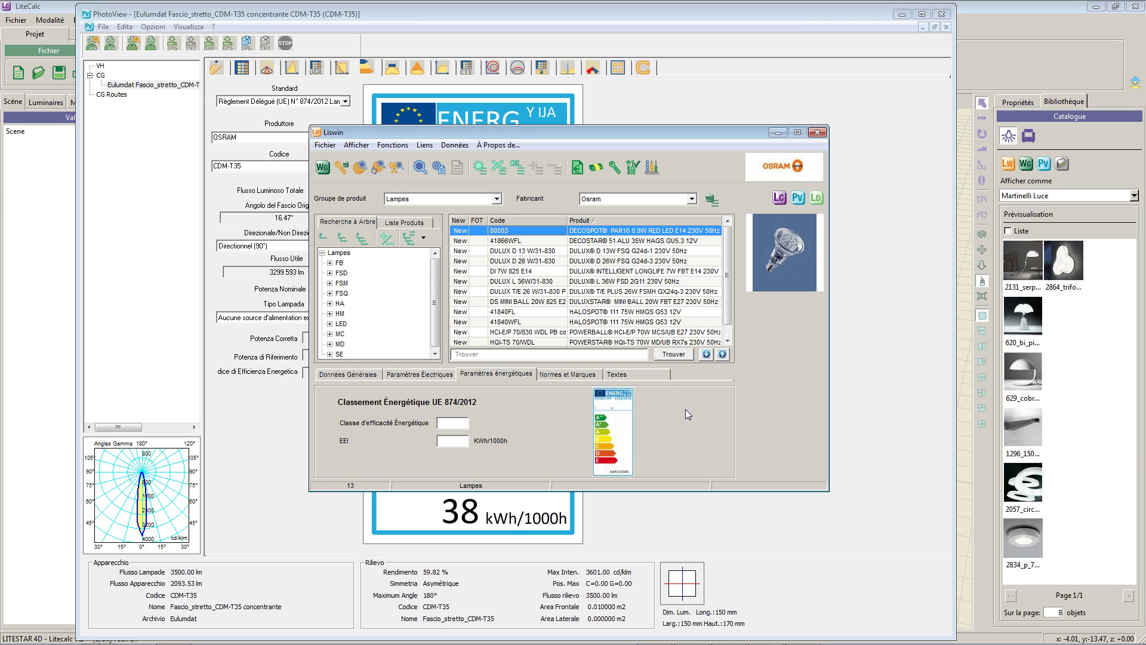
- Close the CDM-T35 photometric file in PhotoView and return to LiteCalc
click(776, 132)
click(946, 27)
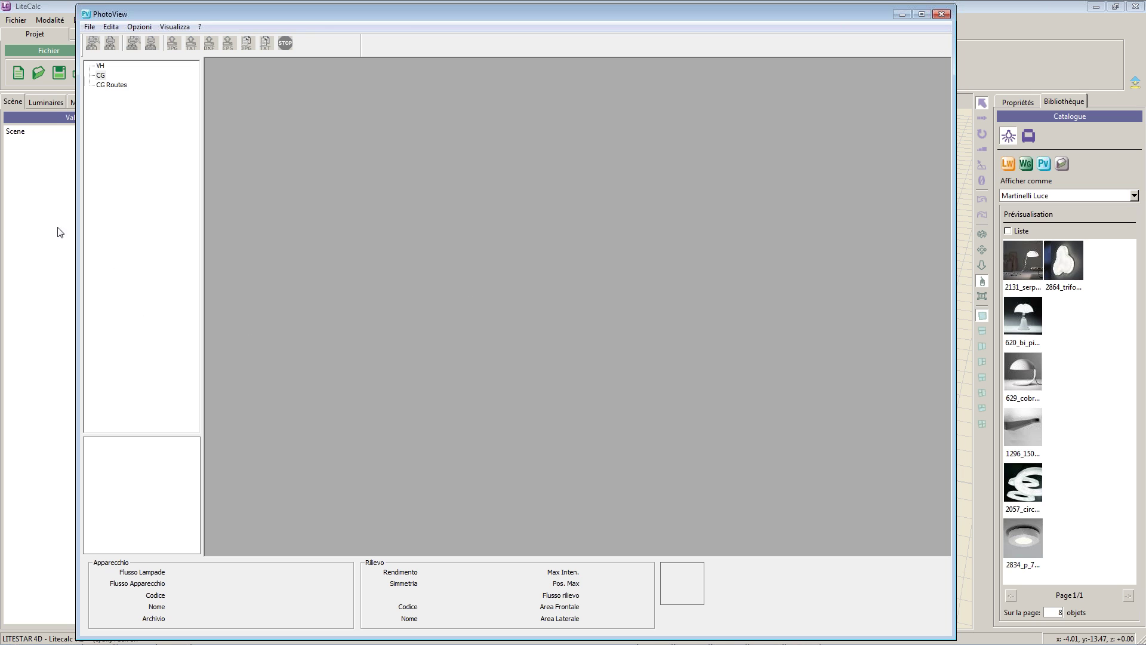
click(41, 226)
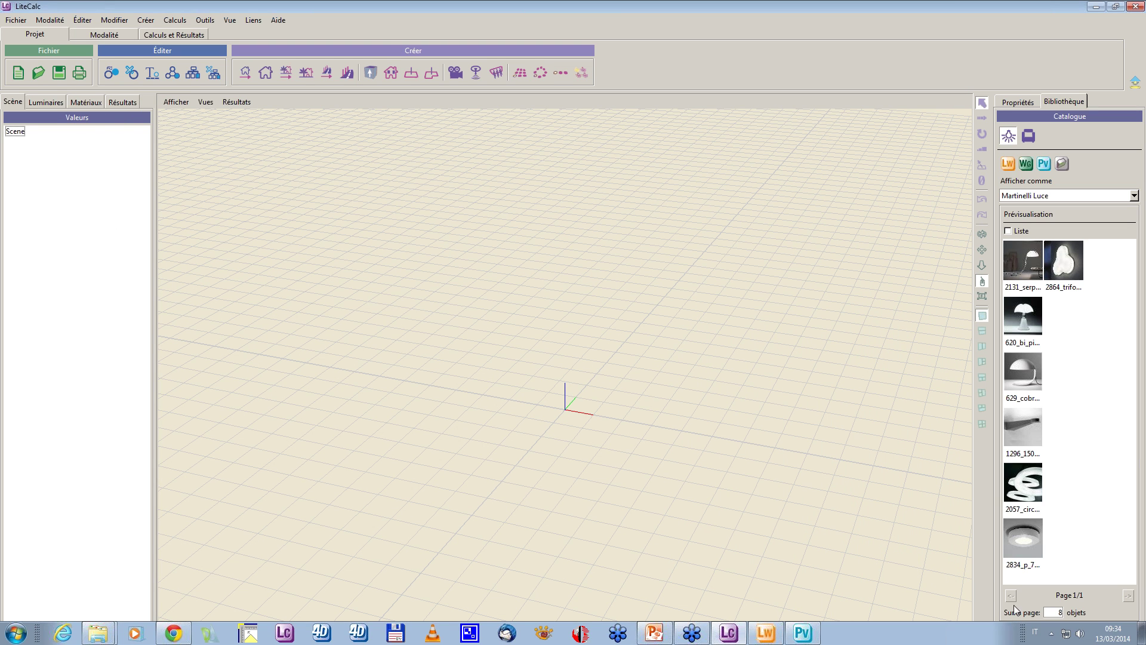
- Switch to Liswin, change the product group to Luminaires and select the 2131 Serpente Standing luminaire
click(765, 632)
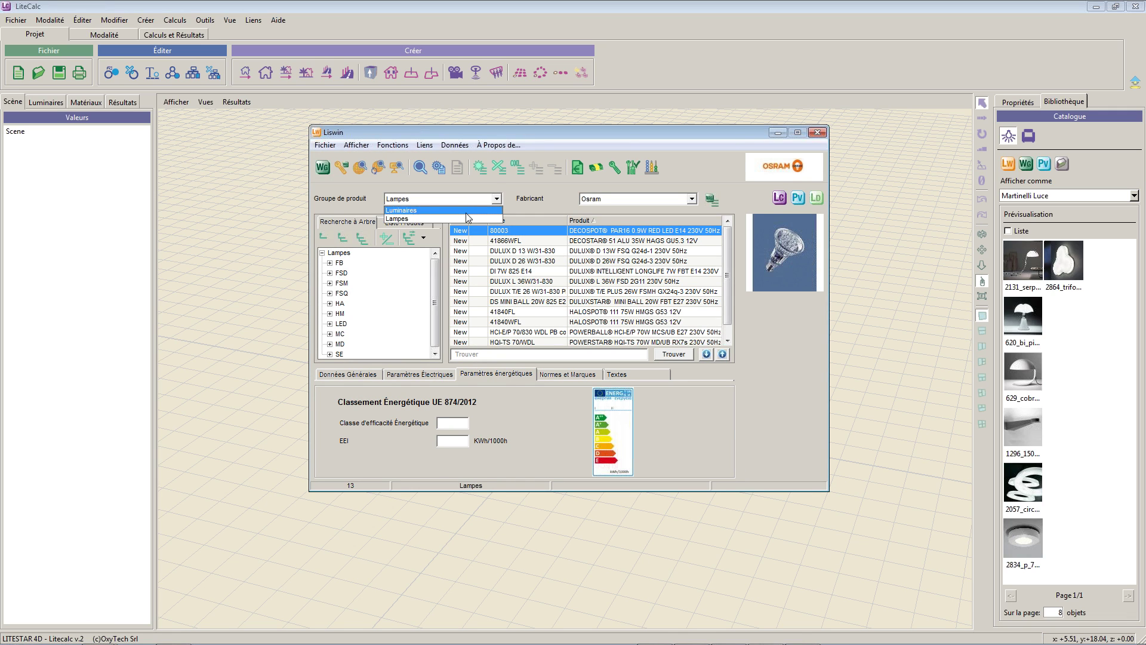
click(466, 217)
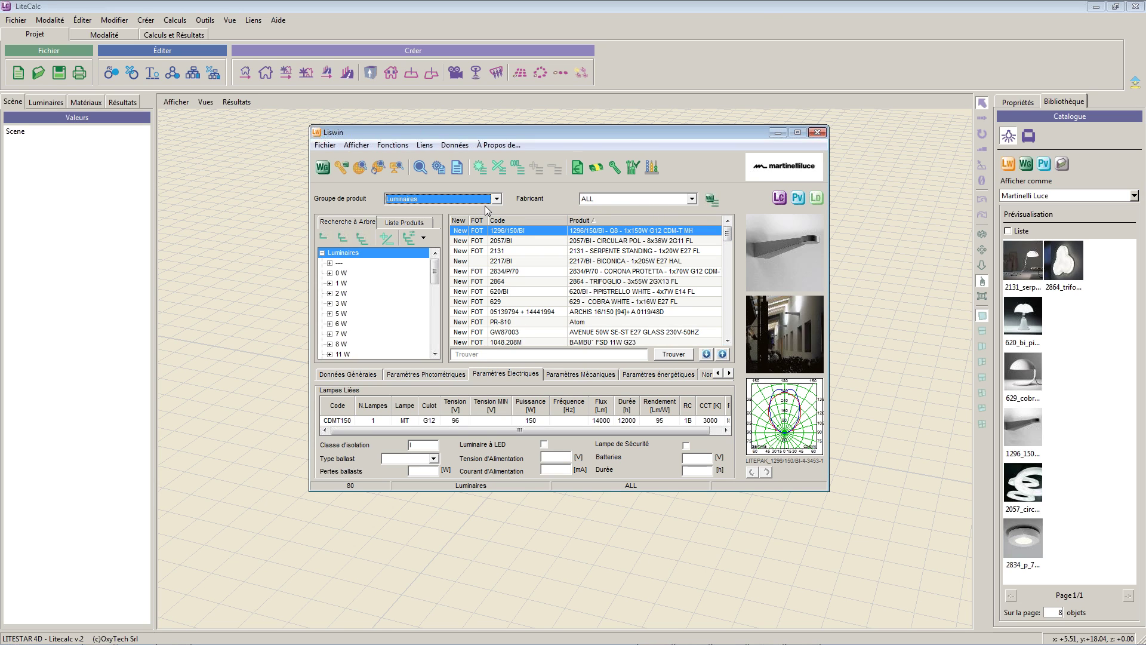
click(486, 255)
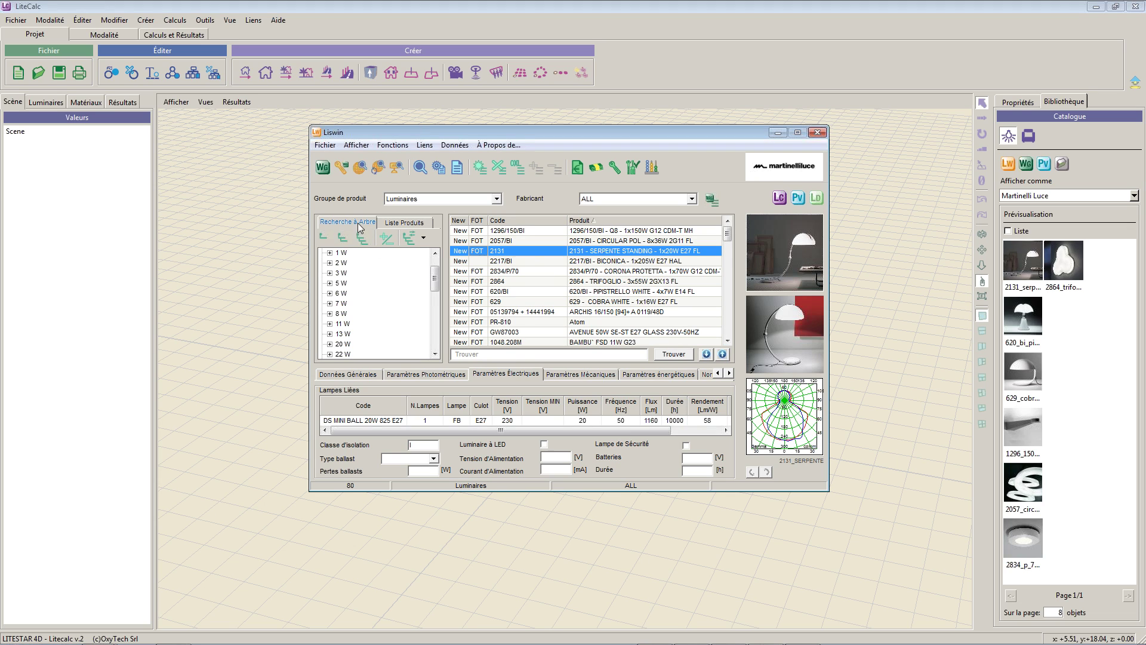
- Open the Martinelli Luce WebCatalog from Liswin, search its product list for 2131 and open the Serpente Standing product sheet
click(343, 169)
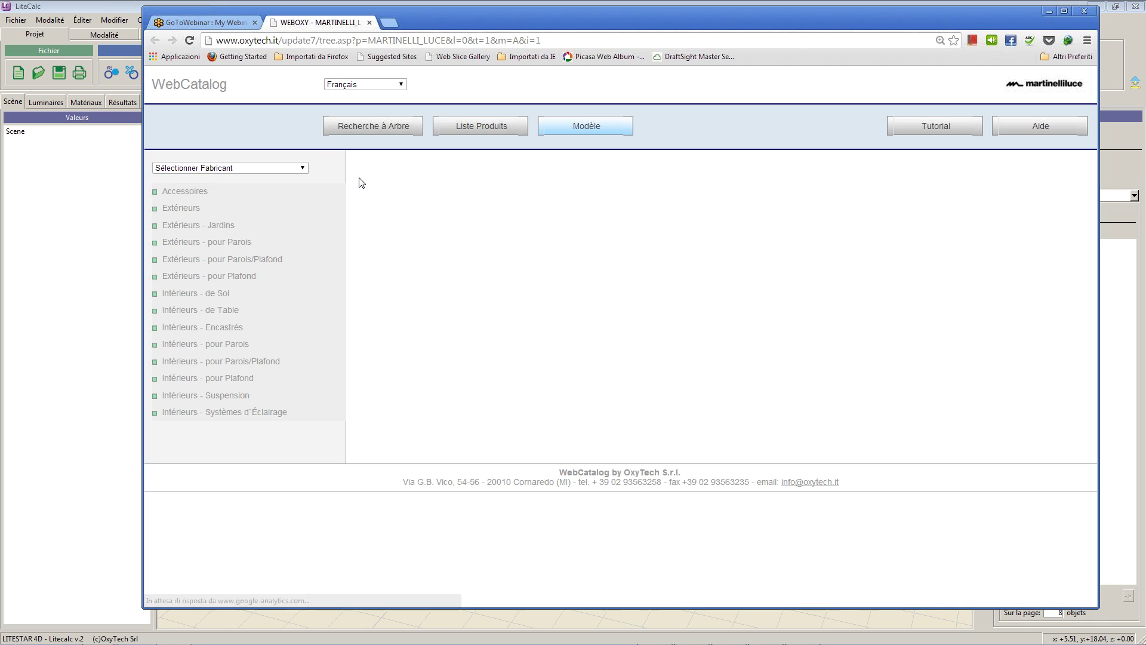
click(481, 127)
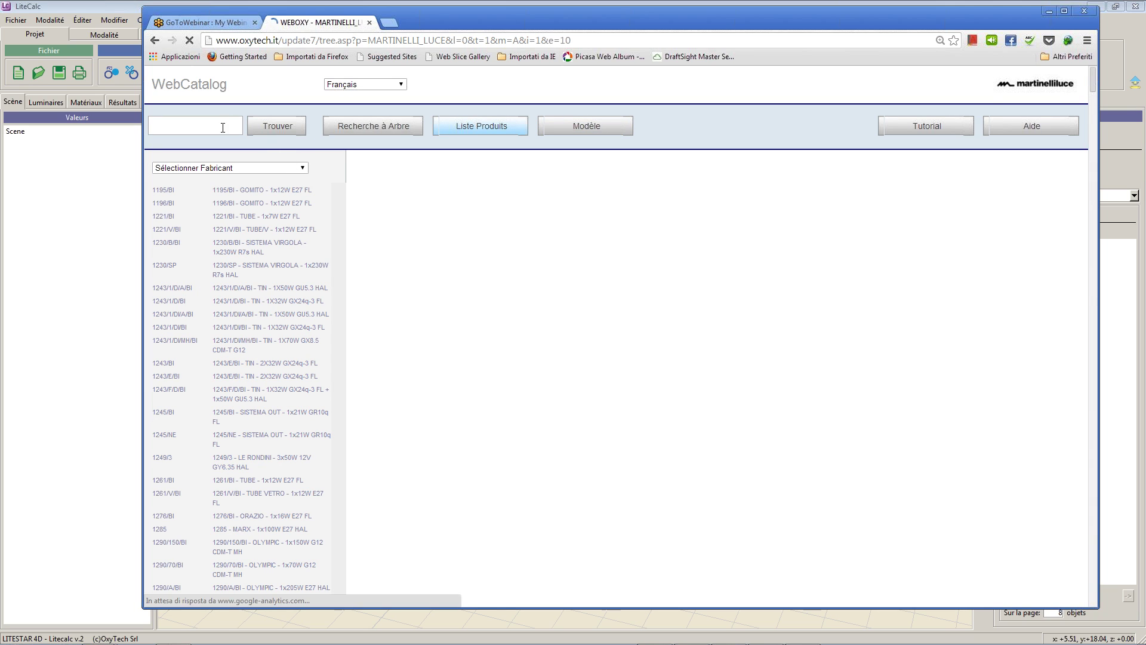
click(222, 131)
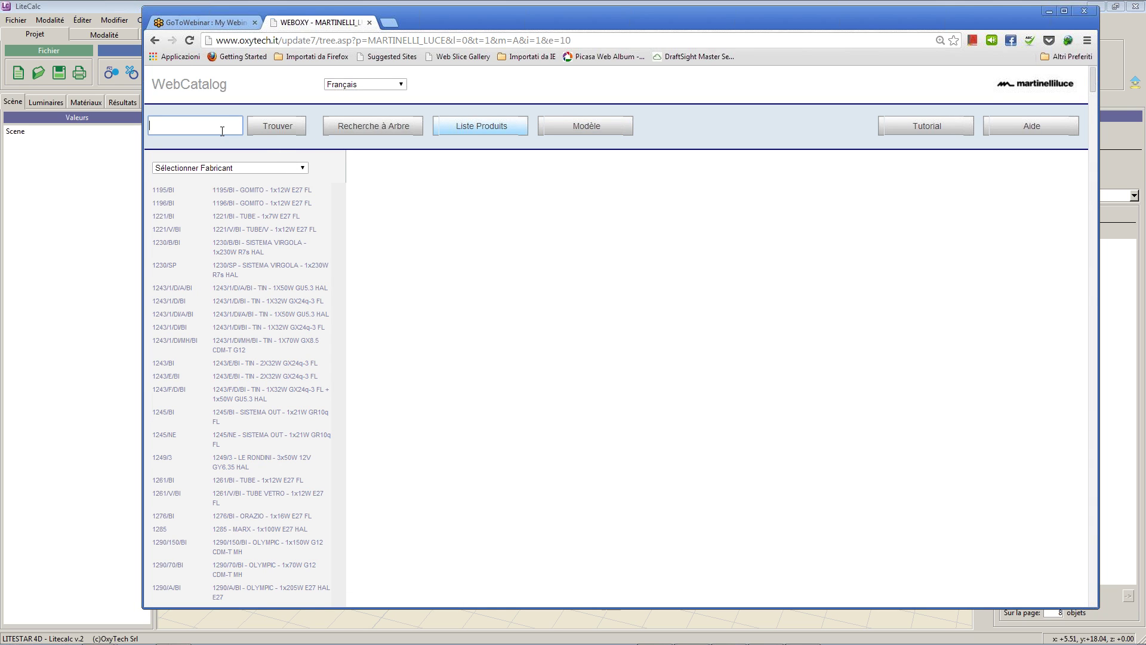
text(2131)
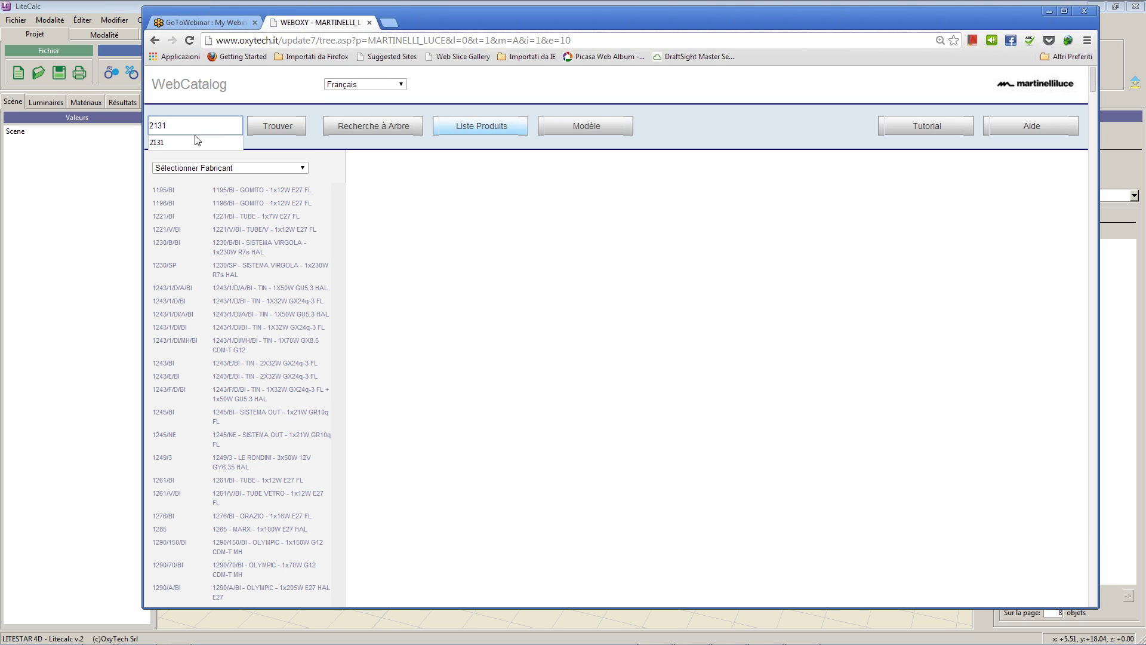
click(177, 142)
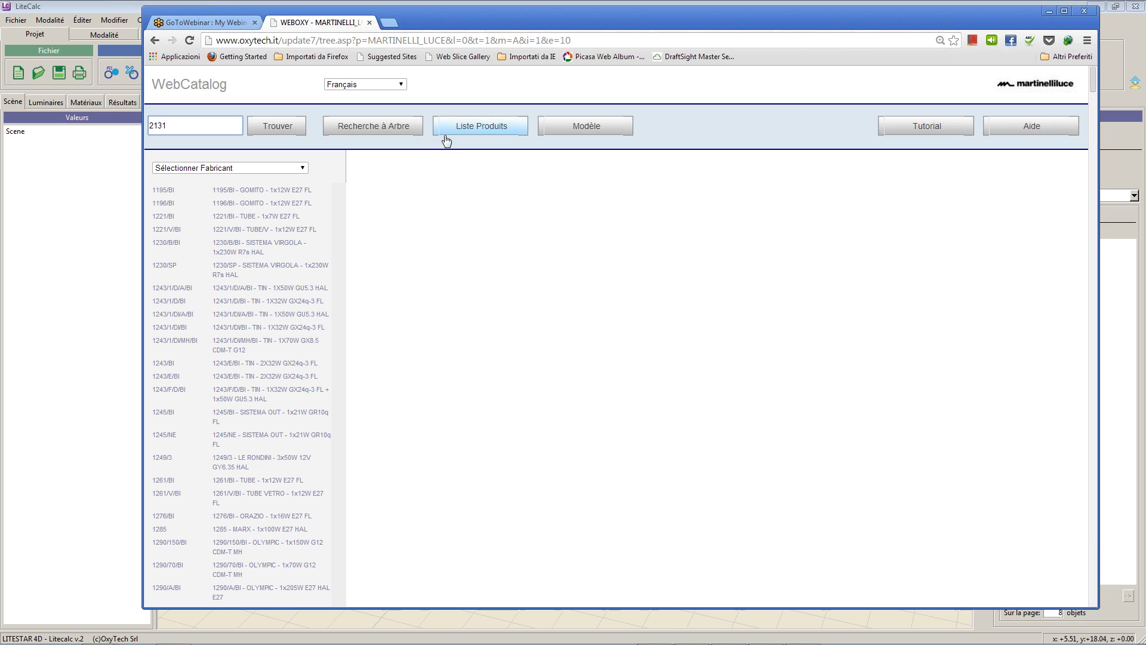
click(276, 127)
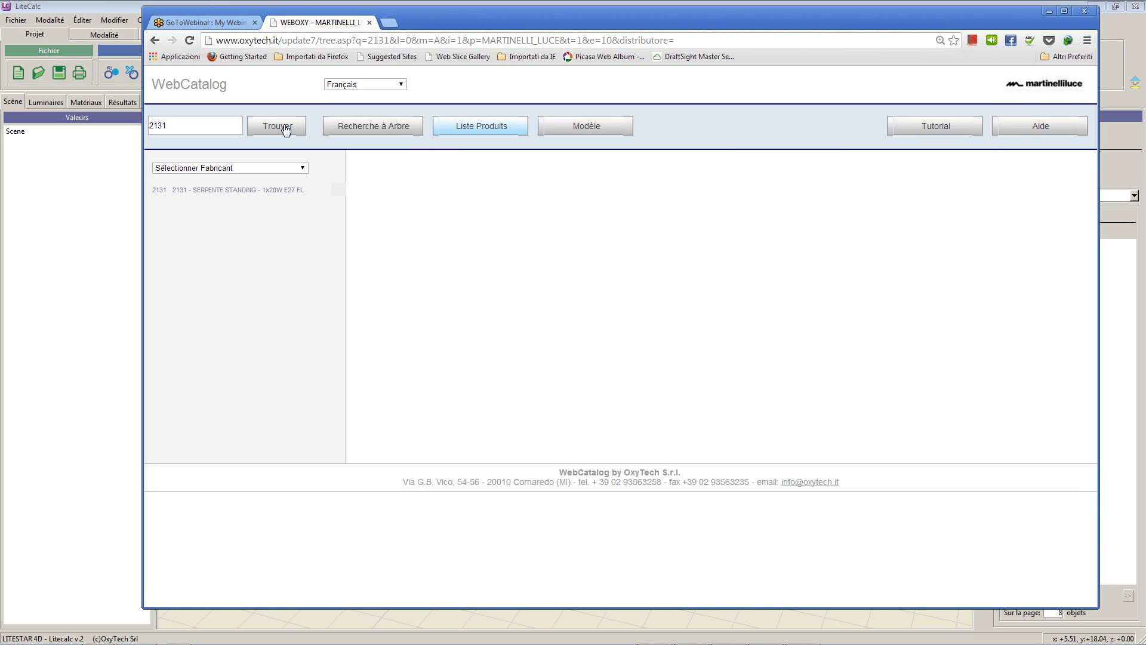
click(224, 190)
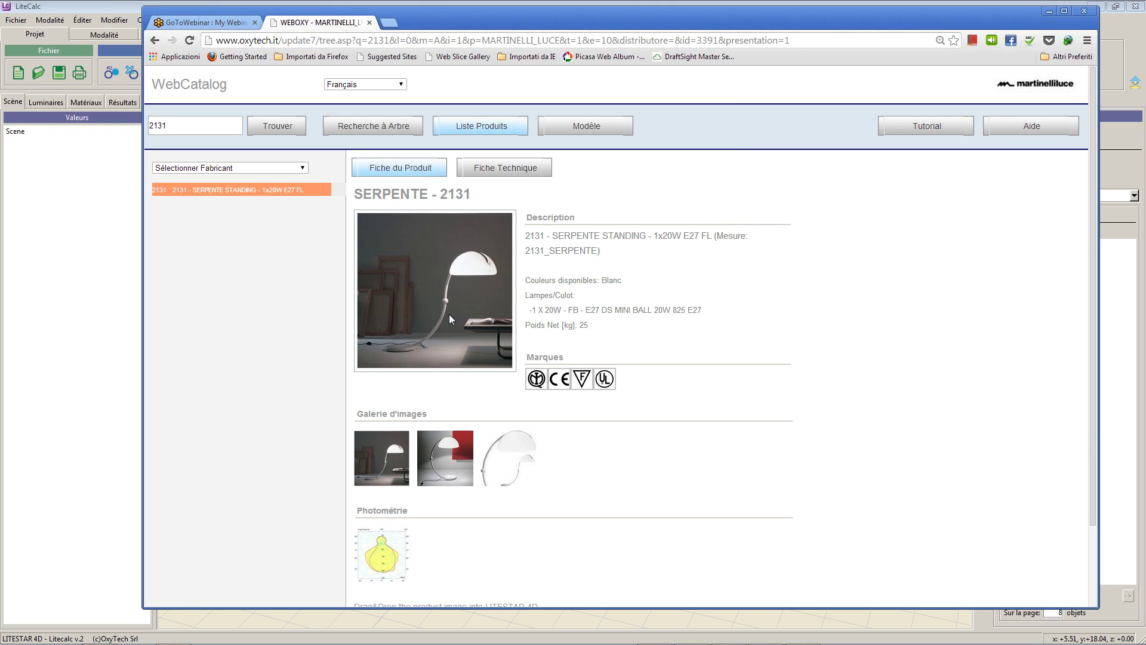
- Load the Serpente 2131 from its WebCatalog product image into Liswin, arranging the browser and Liswin windows side by side
drag(419, 15, 906, 10)
drag(850, 233, 536, 250)
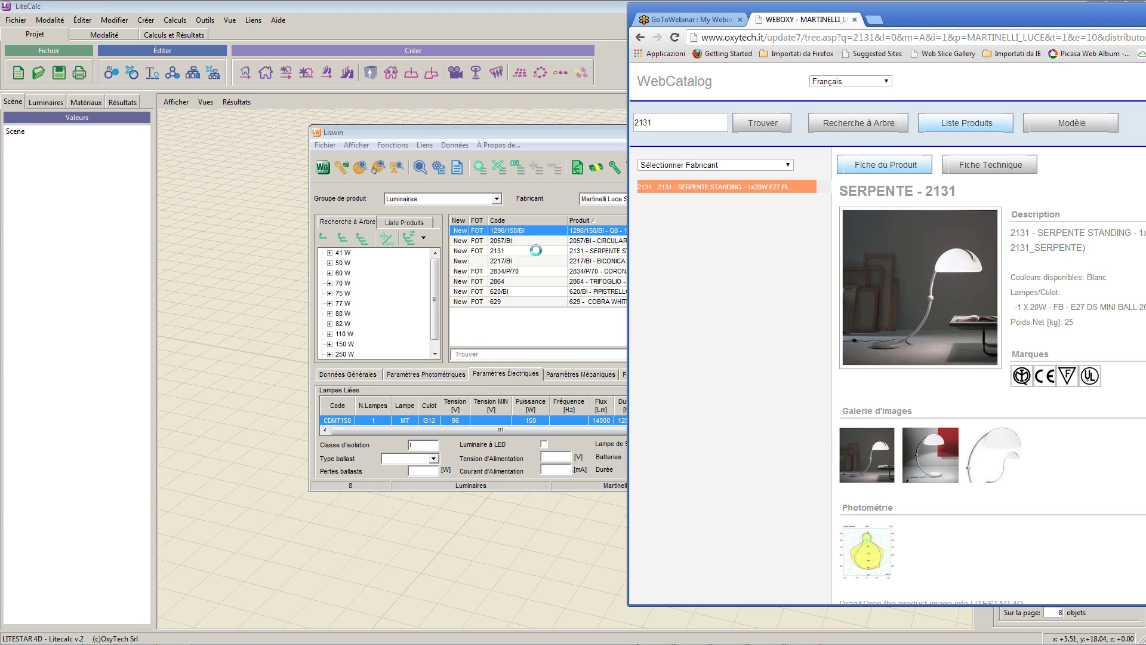
drag(557, 133, 345, 150)
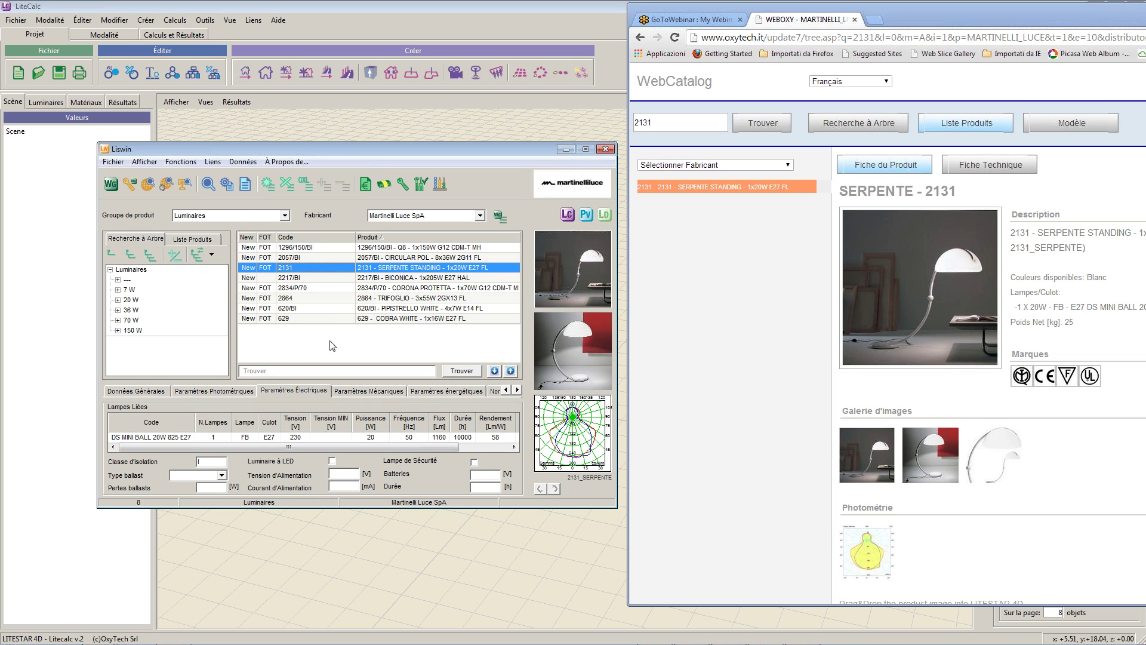
- Open the 2131 Serpente Standing in PhotoView and show its energy label with the EU Regulation No 874/2012 Luminaires standard
click(587, 215)
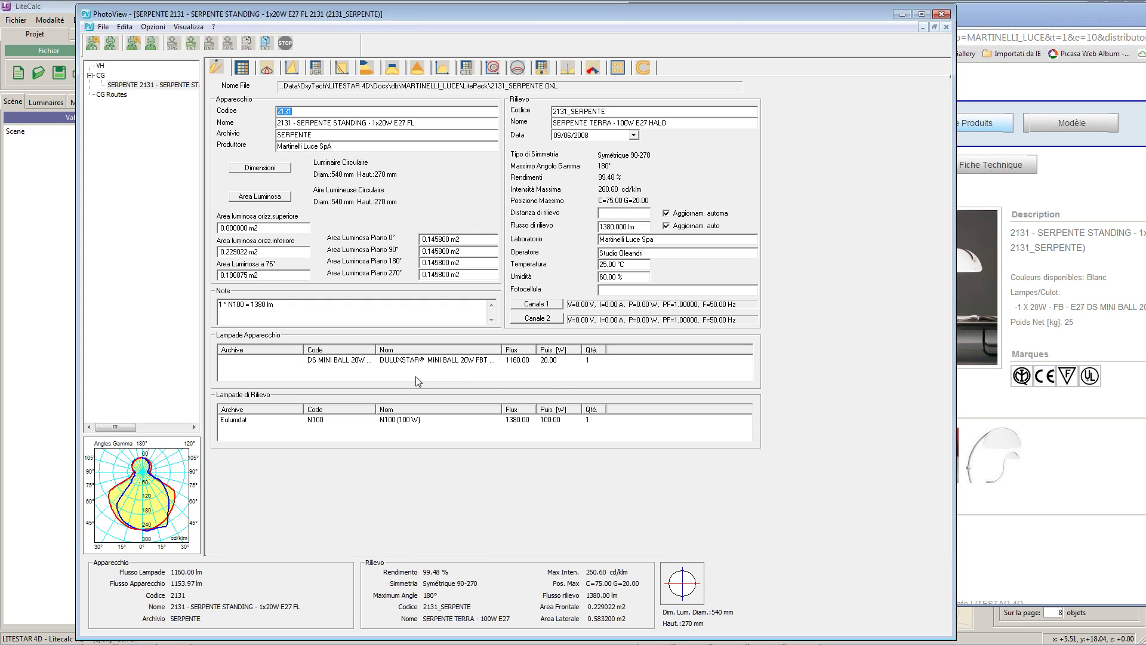
click(367, 67)
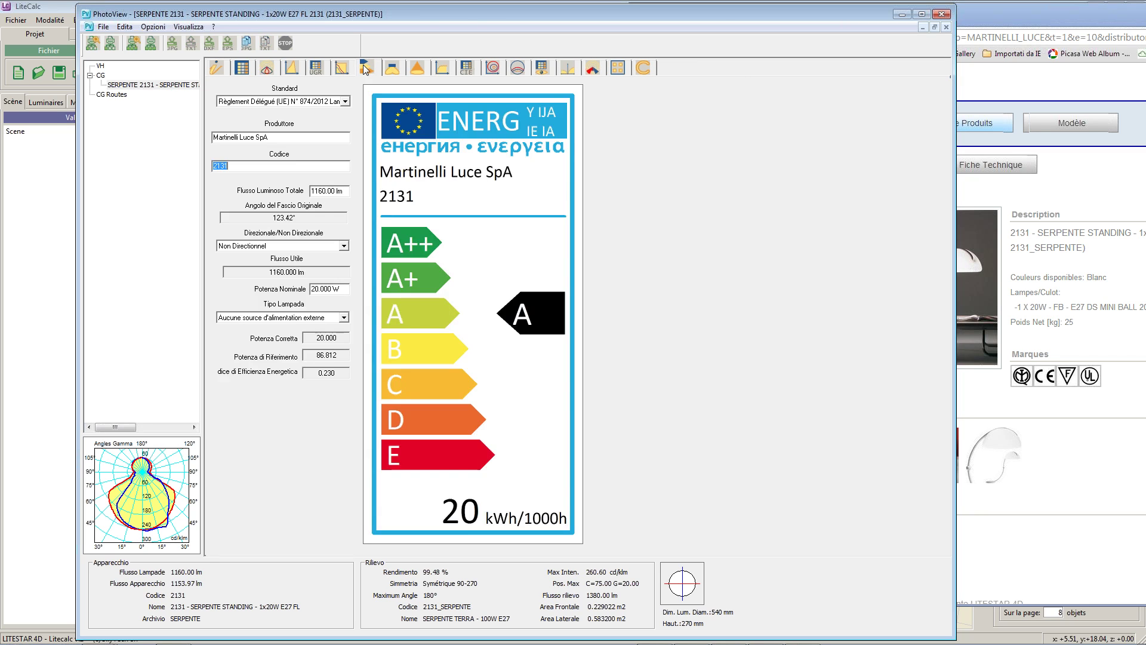
click(246, 102)
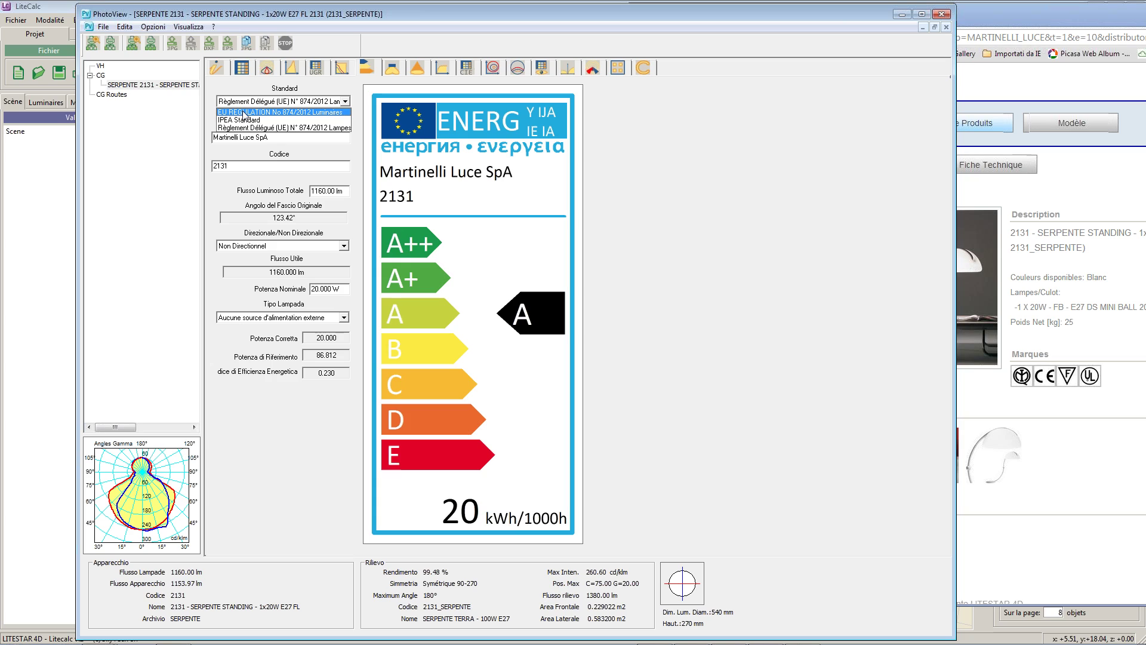
click(244, 113)
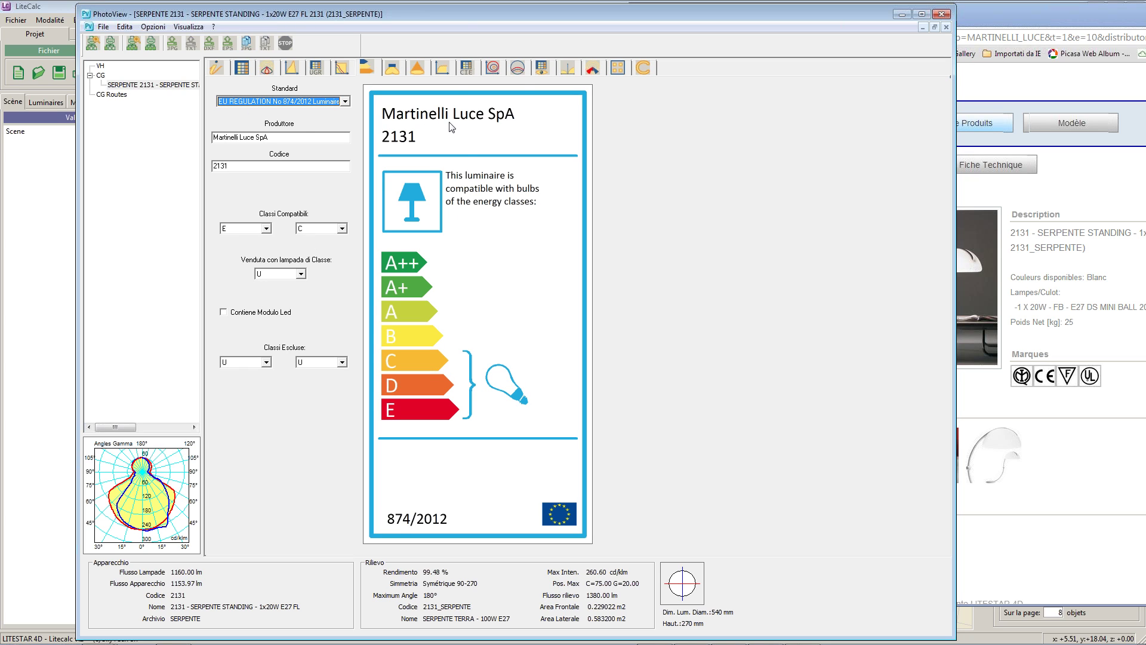
- Set the class of the lamp sold with the luminaire to E on the energy label
drag(467, 16, 573, 15)
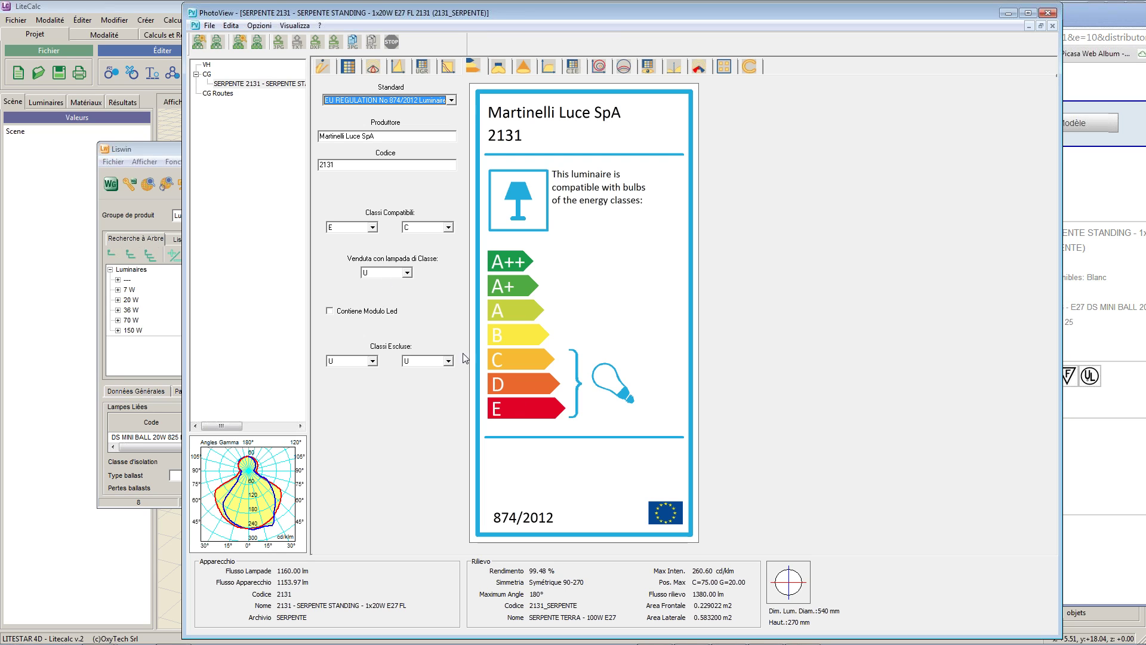
click(408, 274)
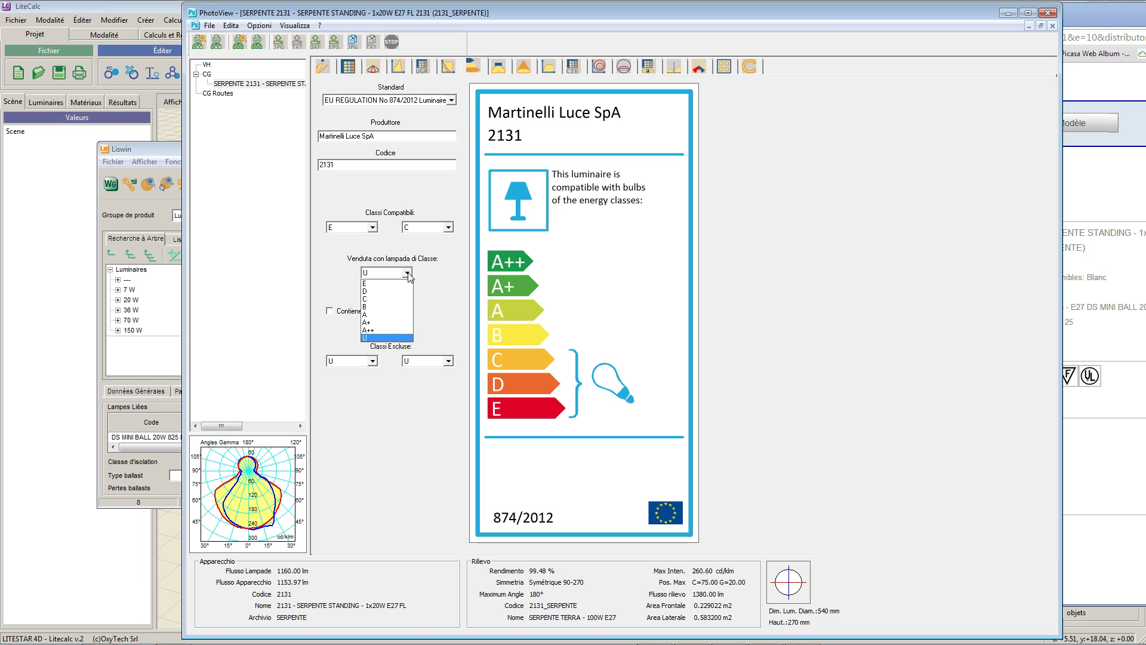
click(371, 328)
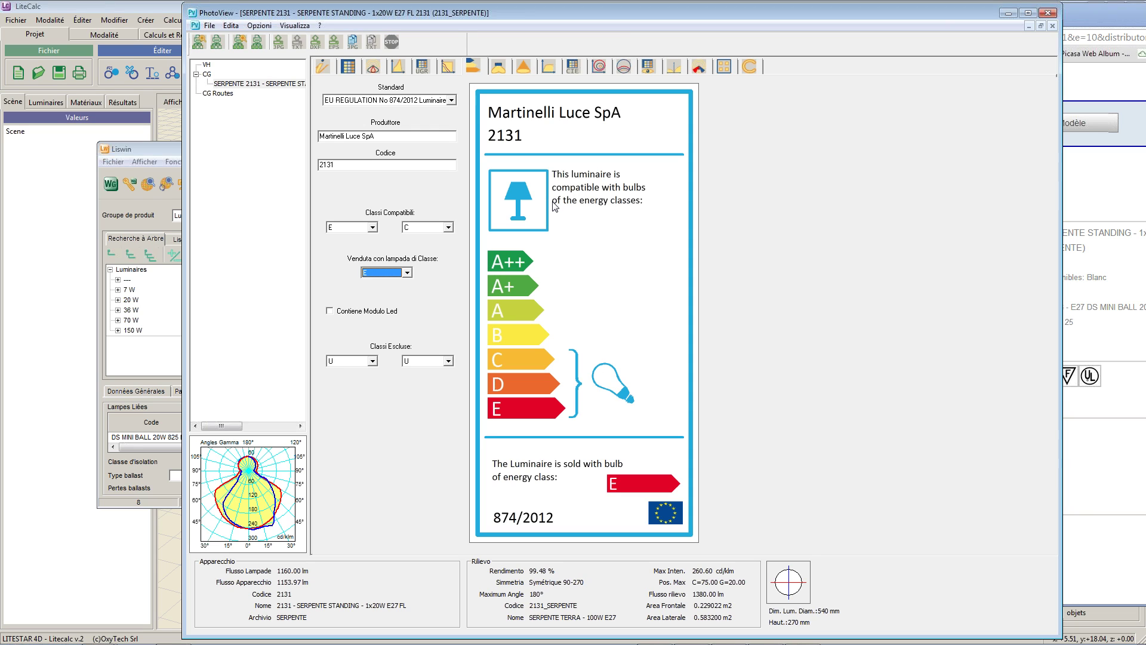
- Check the excluded class choices, leaving U, and preview the label with a built-in LED module before disabling that option again
click(372, 361)
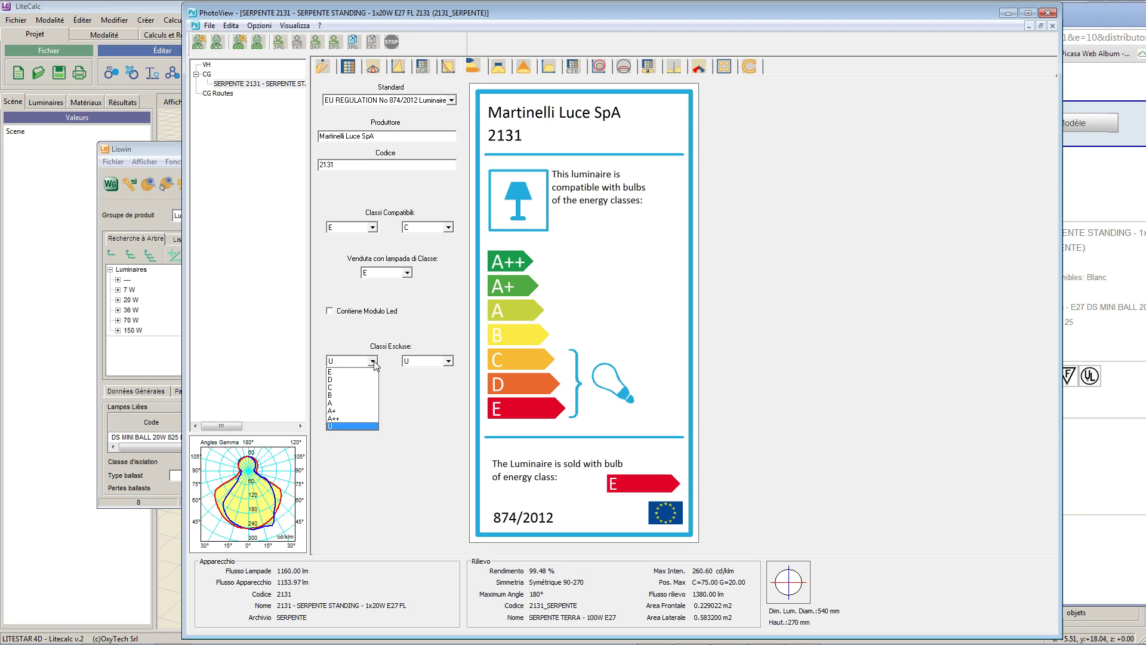
click(374, 362)
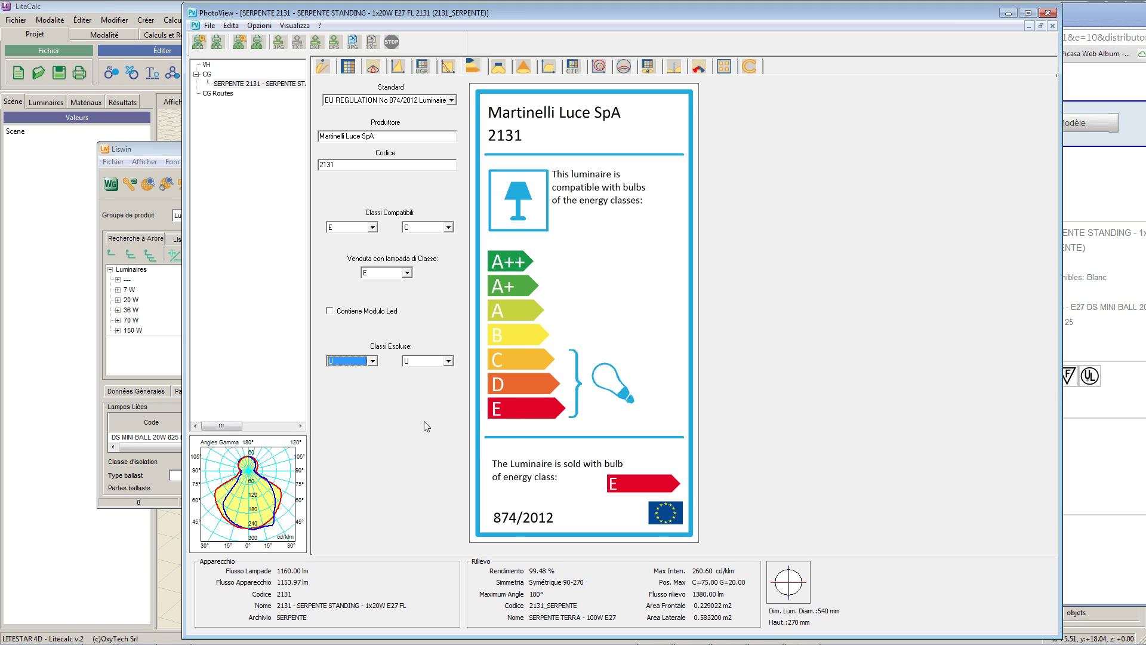
click(329, 311)
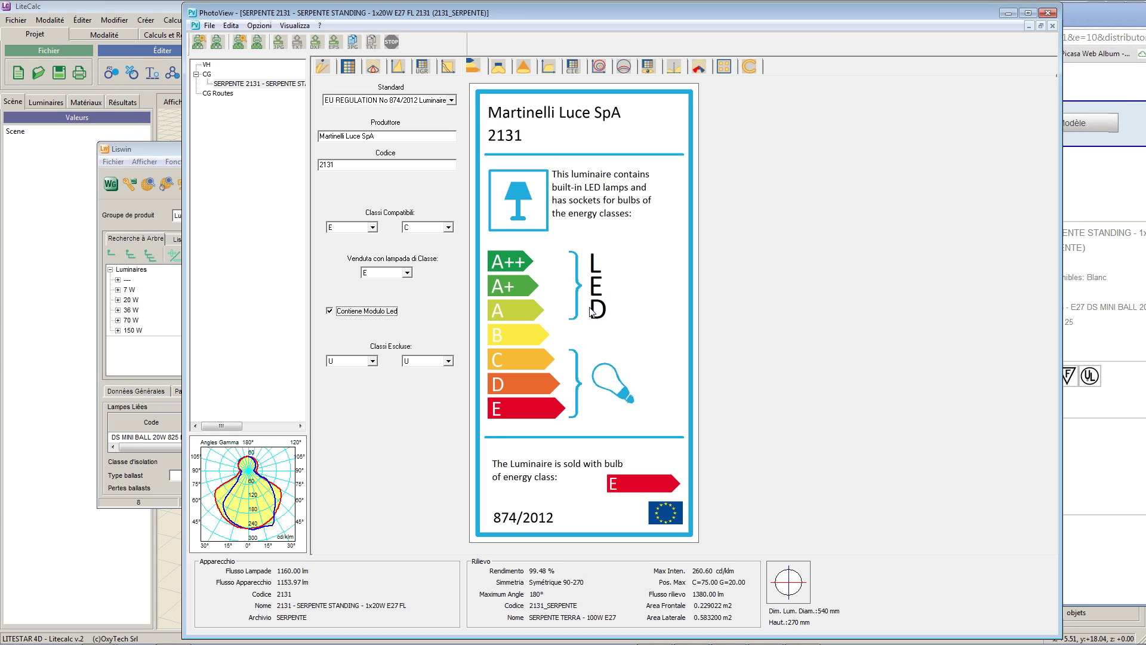
click(373, 317)
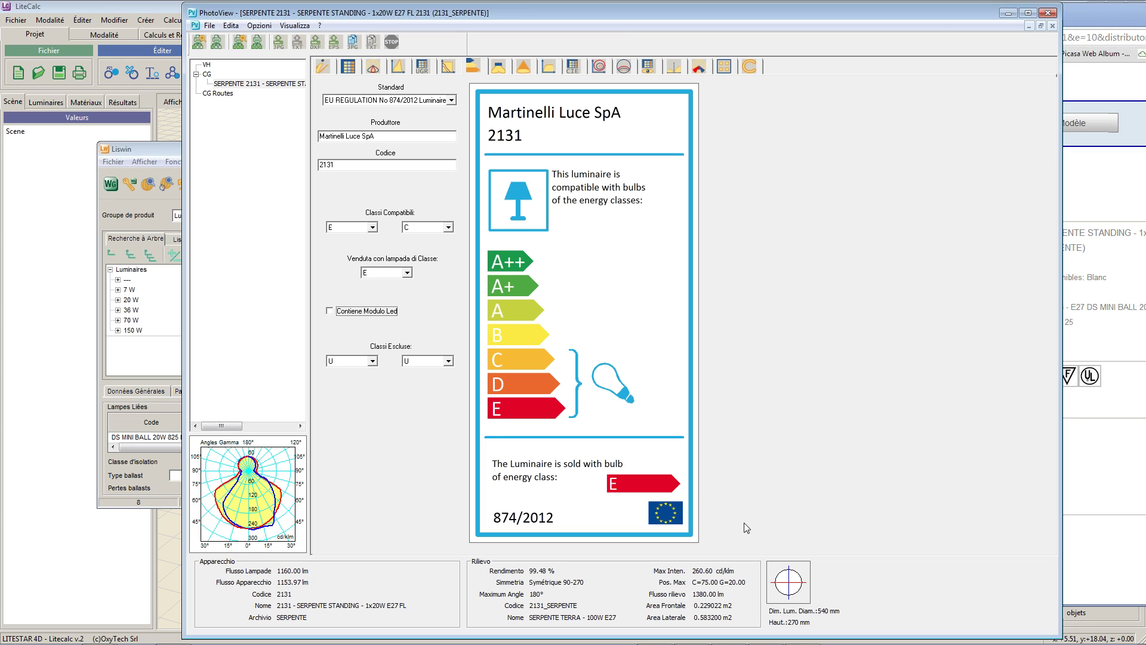
- Bring the WebCatalog browser forward, switch to Liswin and select the Osram lamp 41840FL in the Lampes product group
mouse_move(591, 641)
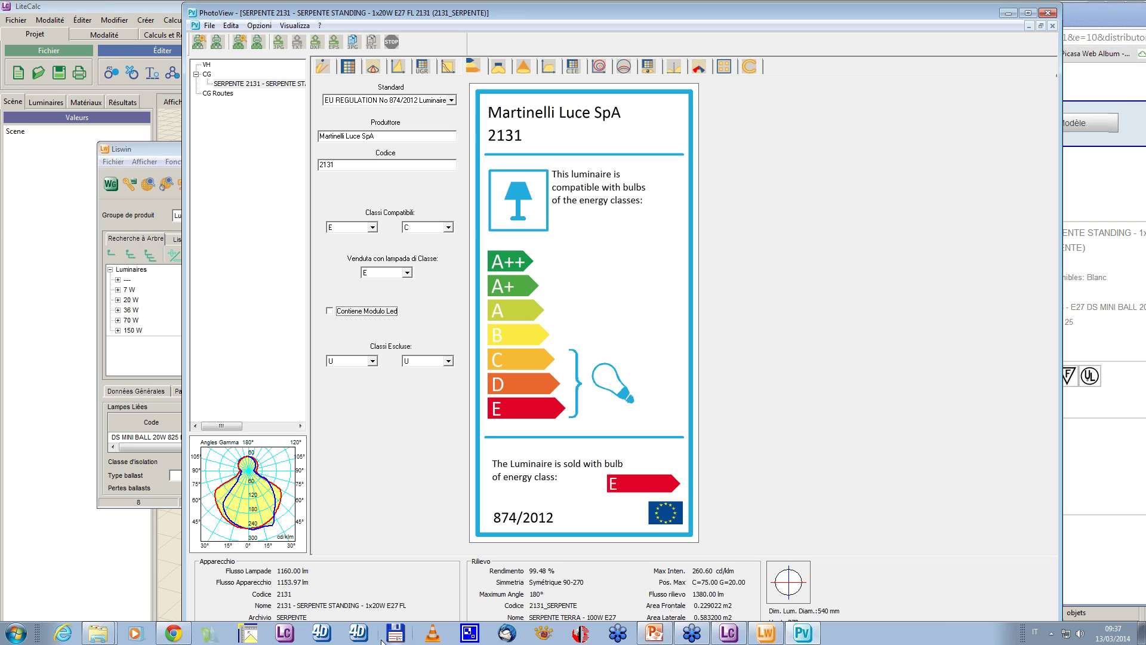
click(189, 634)
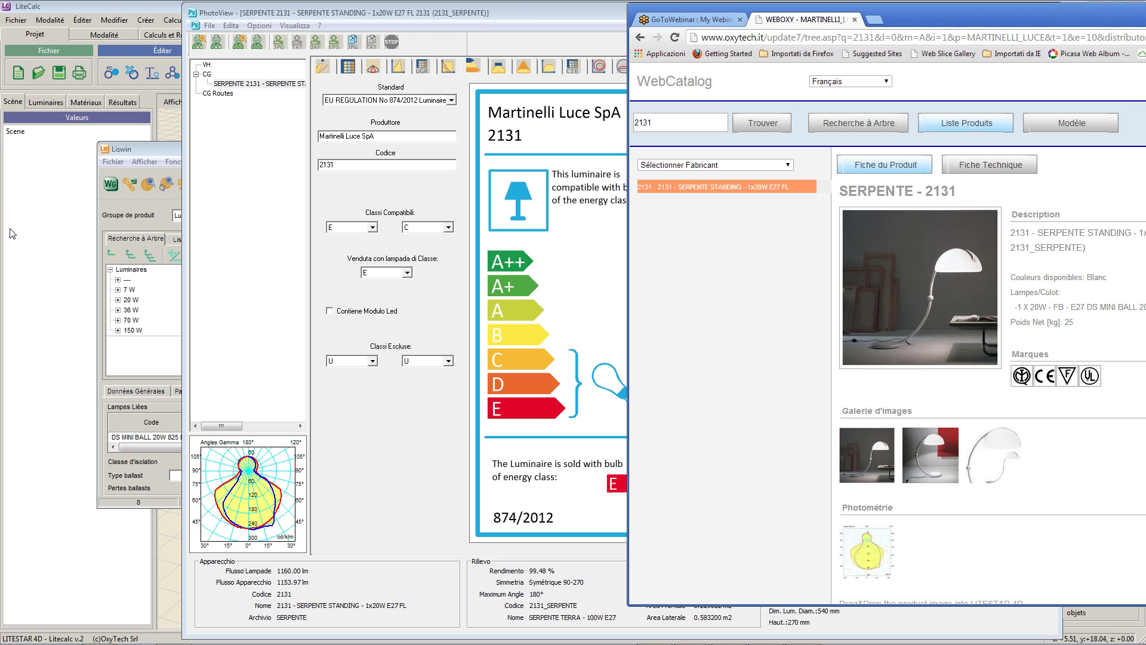
click(146, 150)
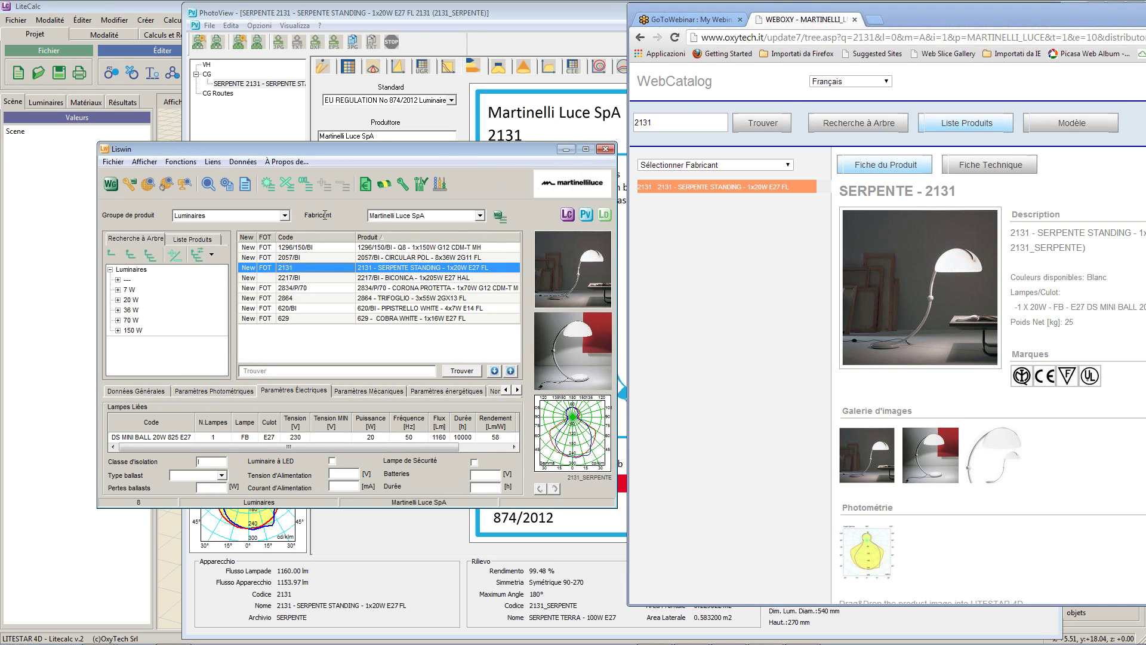
click(246, 216)
click(233, 236)
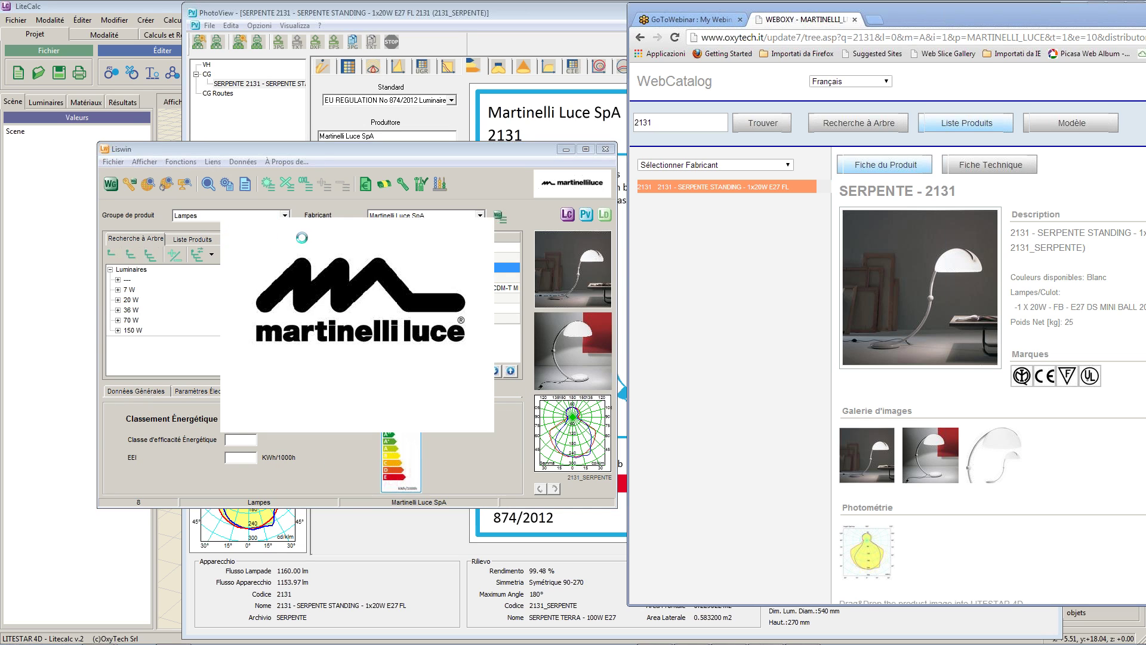
click(480, 215)
click(409, 270)
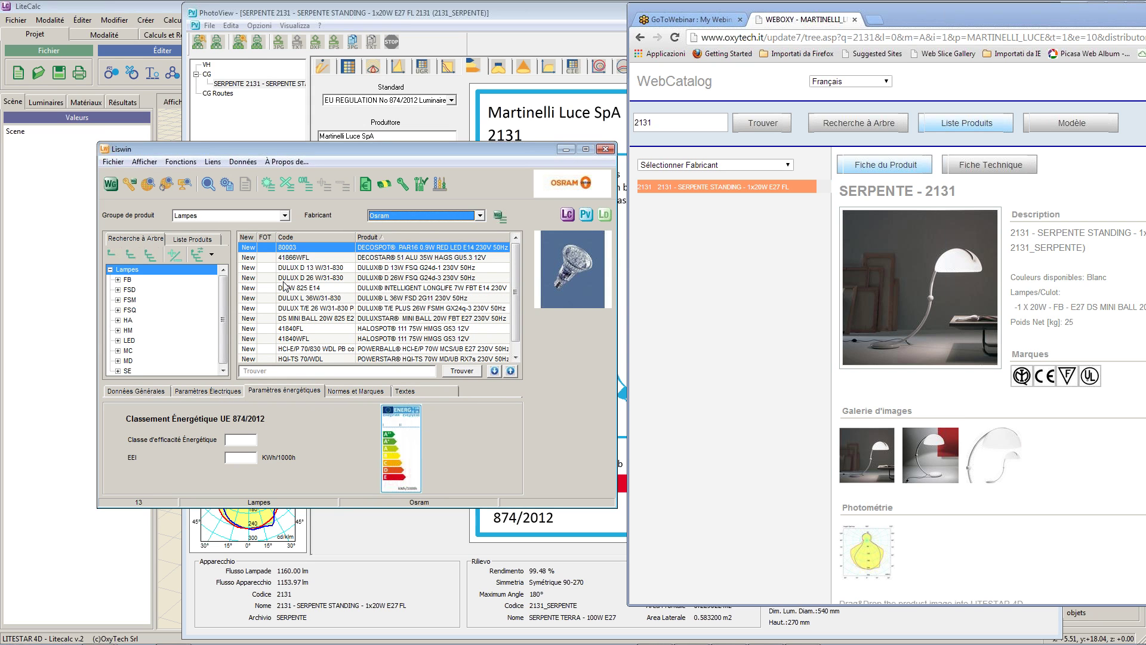
click(287, 330)
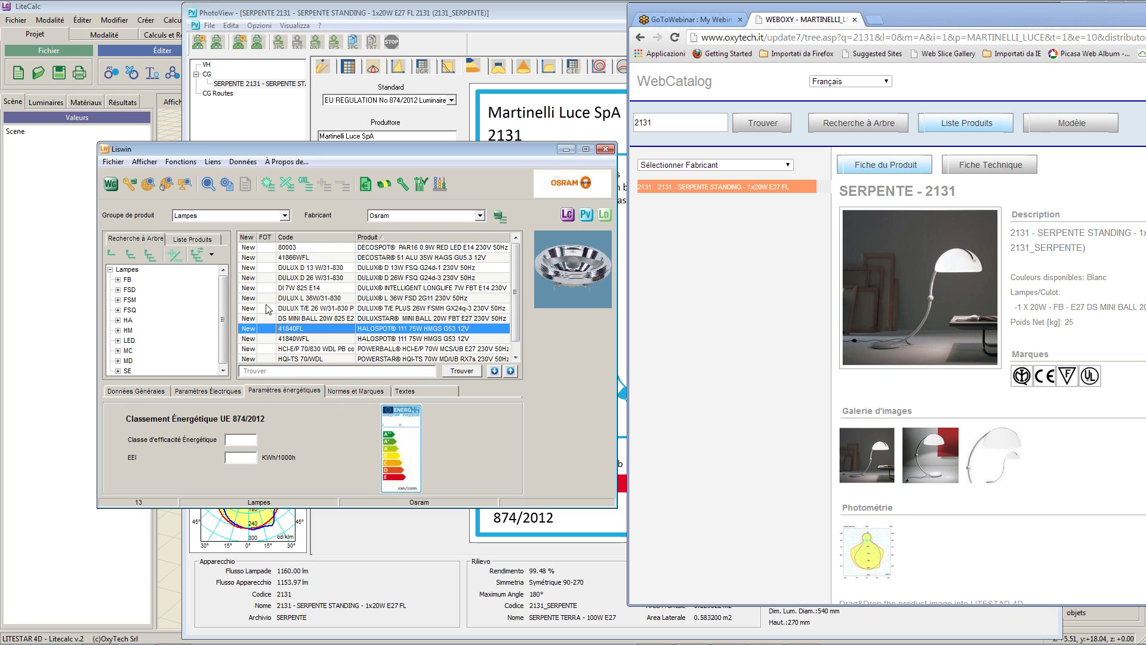
- Find lamp 41840FL in the Osram WebCatalog by searching its product list for 41840, and load it into Liswin from its product image
click(130, 187)
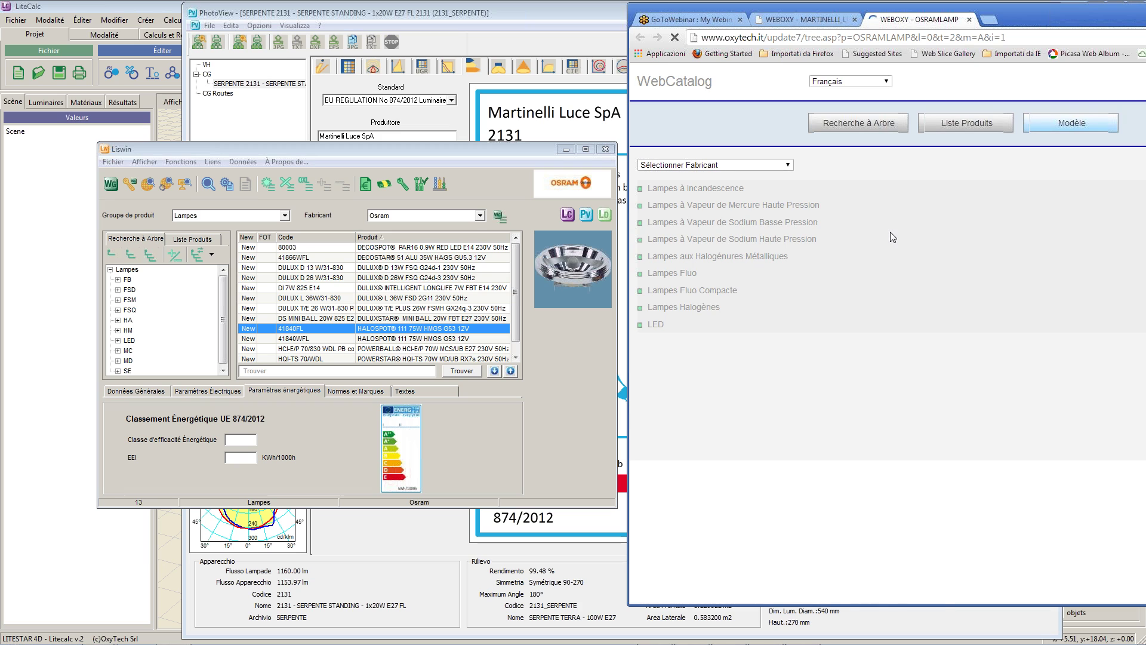
click(956, 124)
click(701, 121)
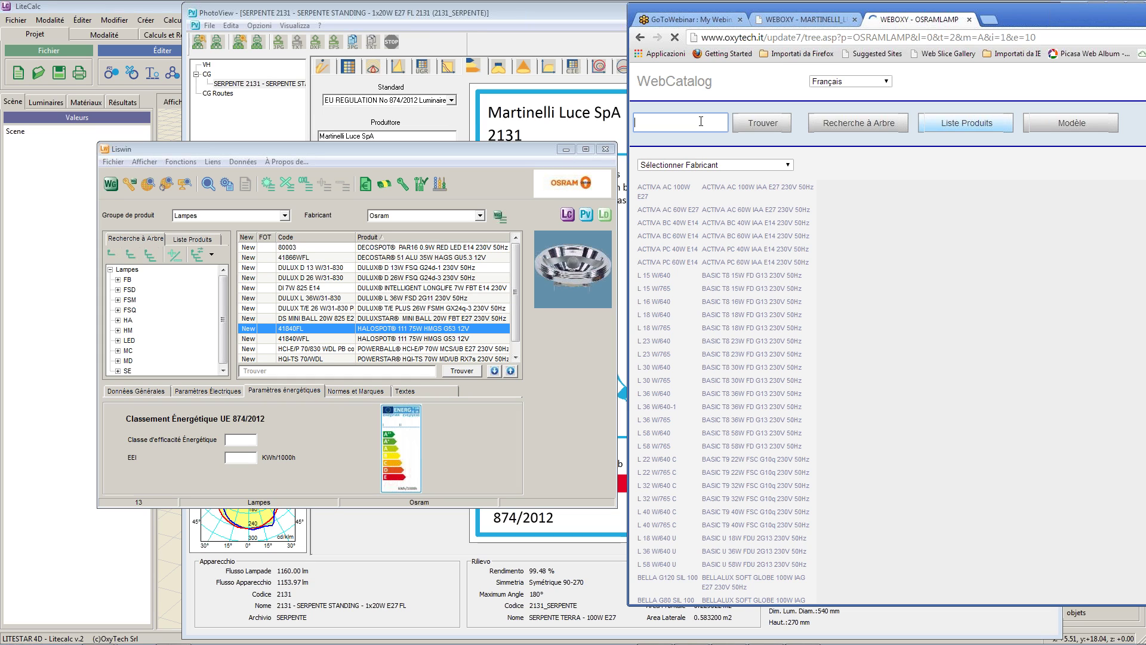
text(41840)
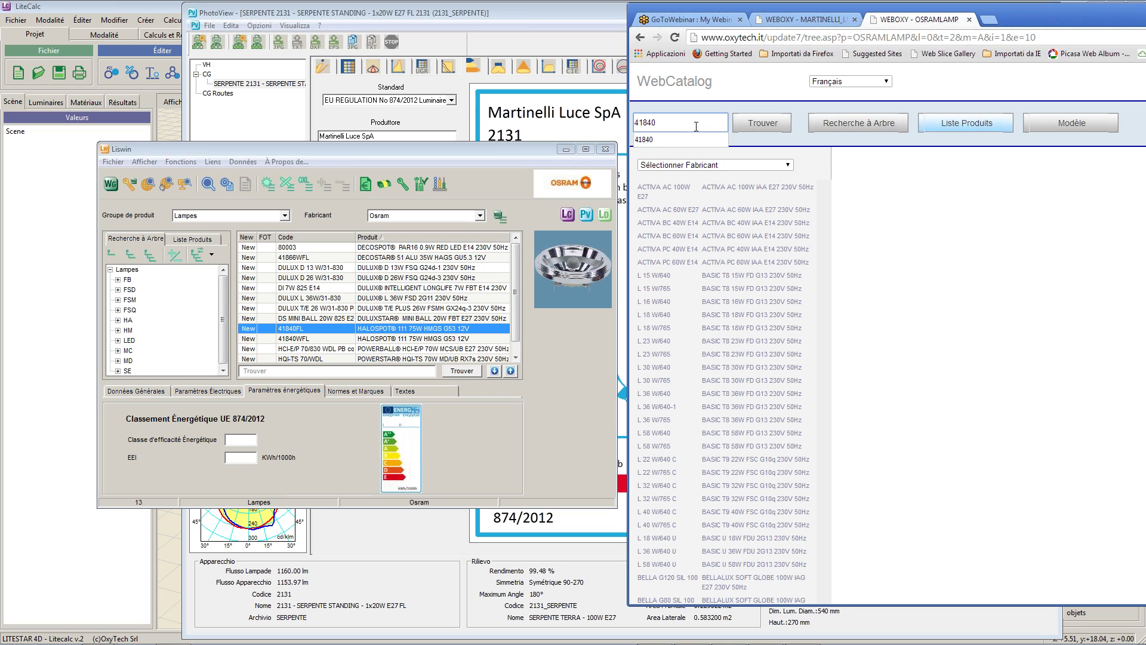
click(669, 141)
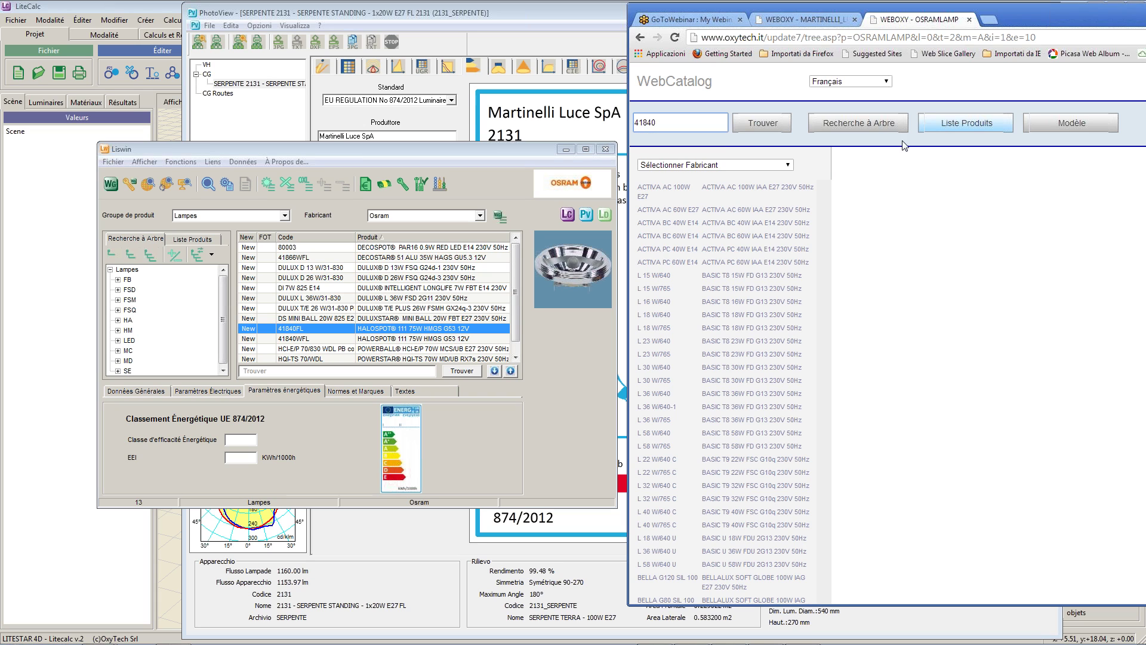
click(775, 123)
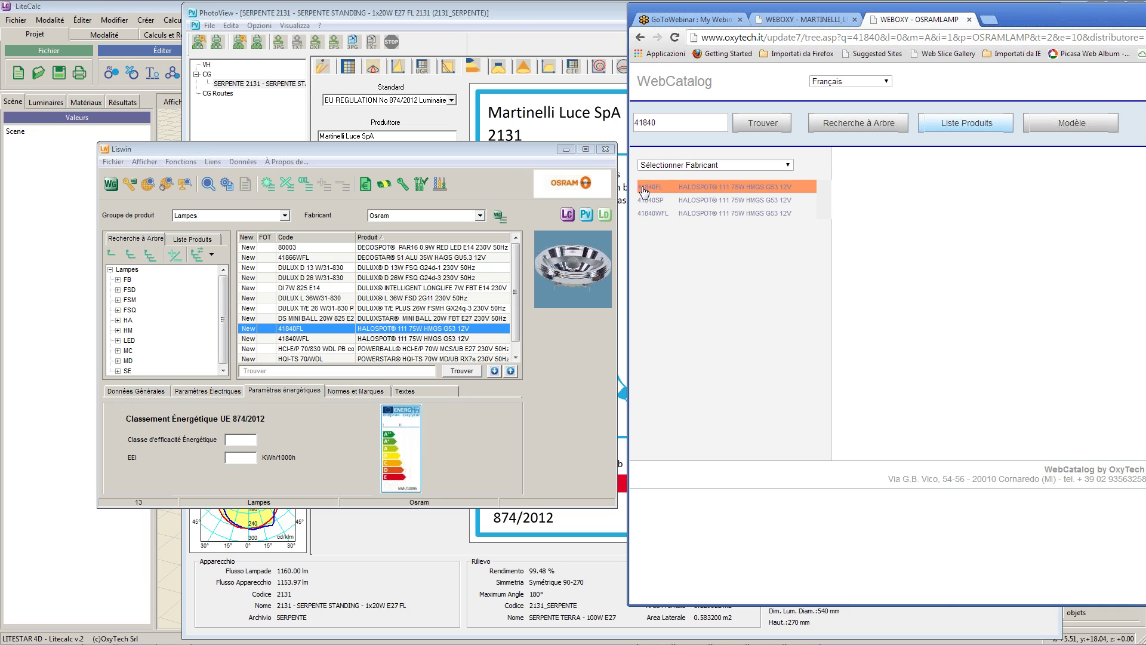
click(645, 190)
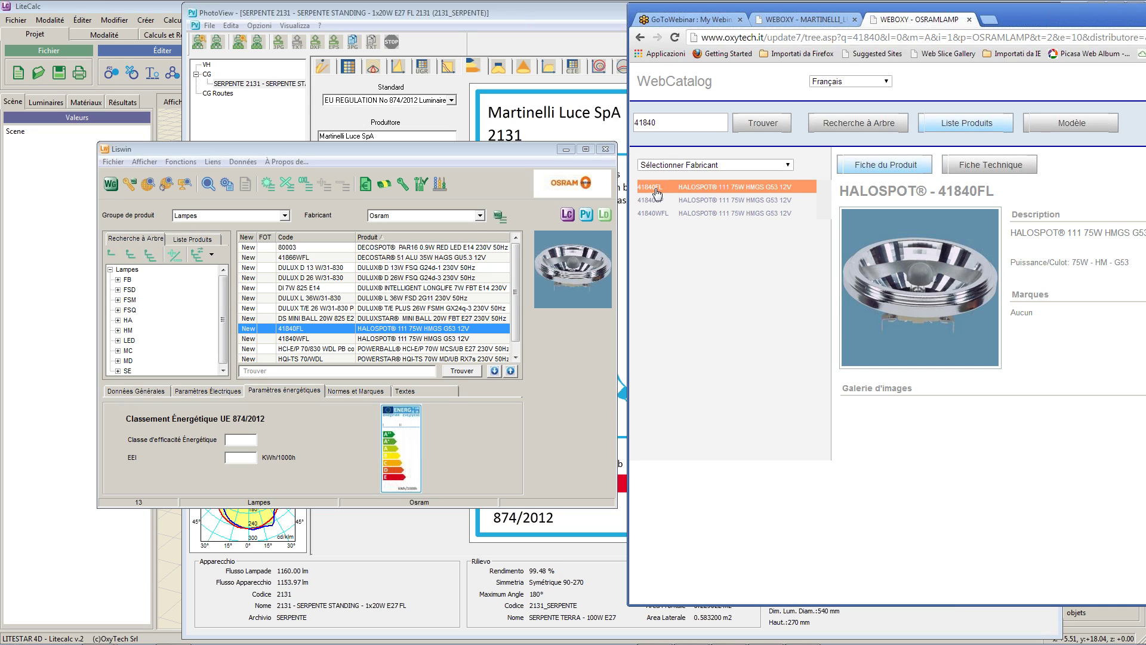
drag(926, 294, 357, 328)
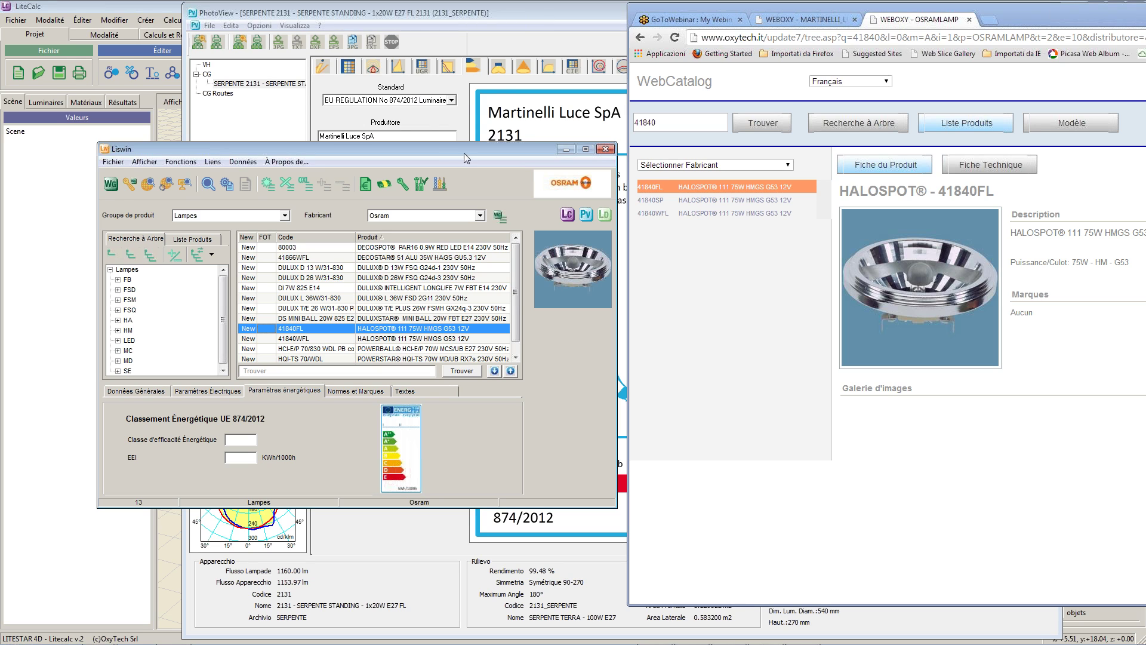
- Switch to PhotoView and review the saved image height in the general options, leaving them without changes
click(523, 14)
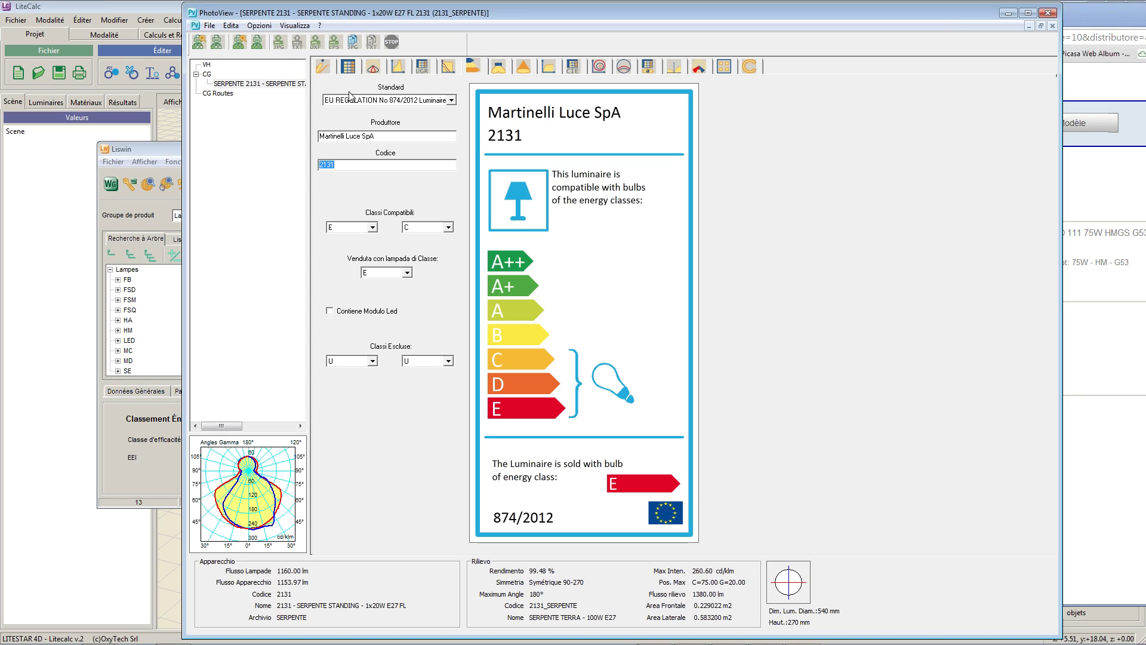
click(263, 27)
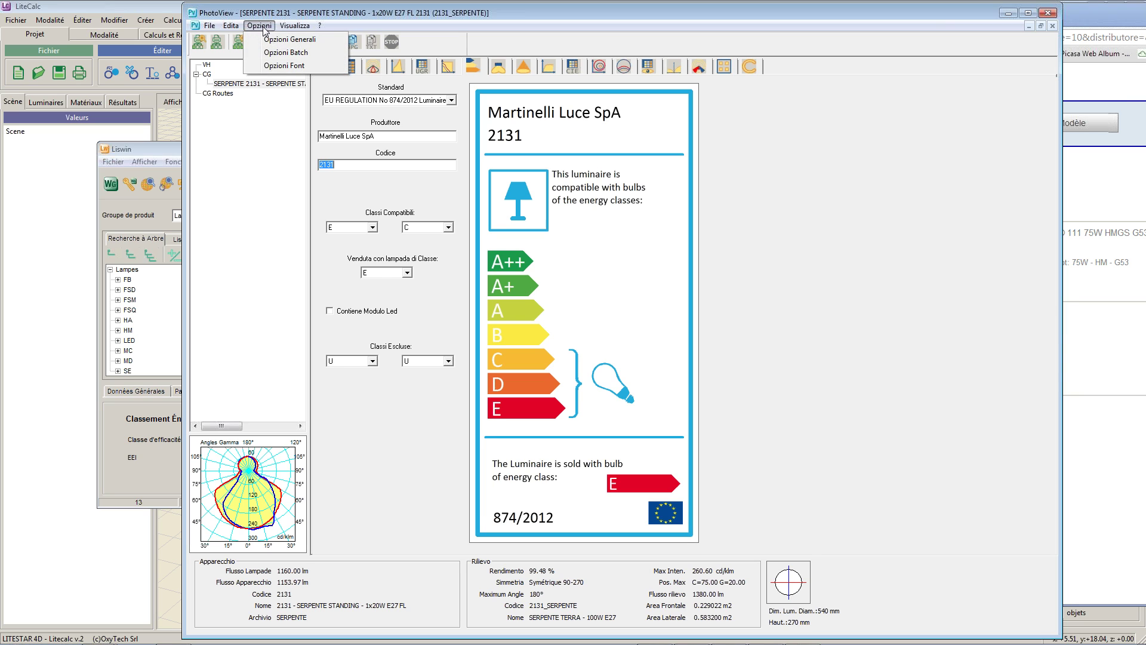
click(272, 39)
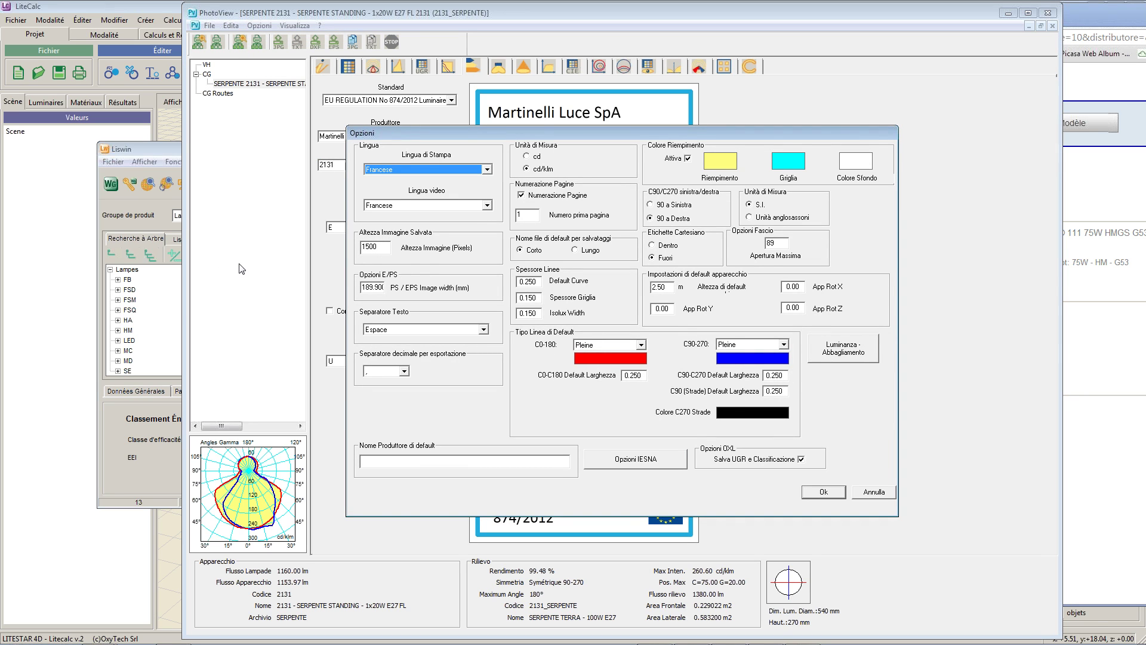
click(383, 247)
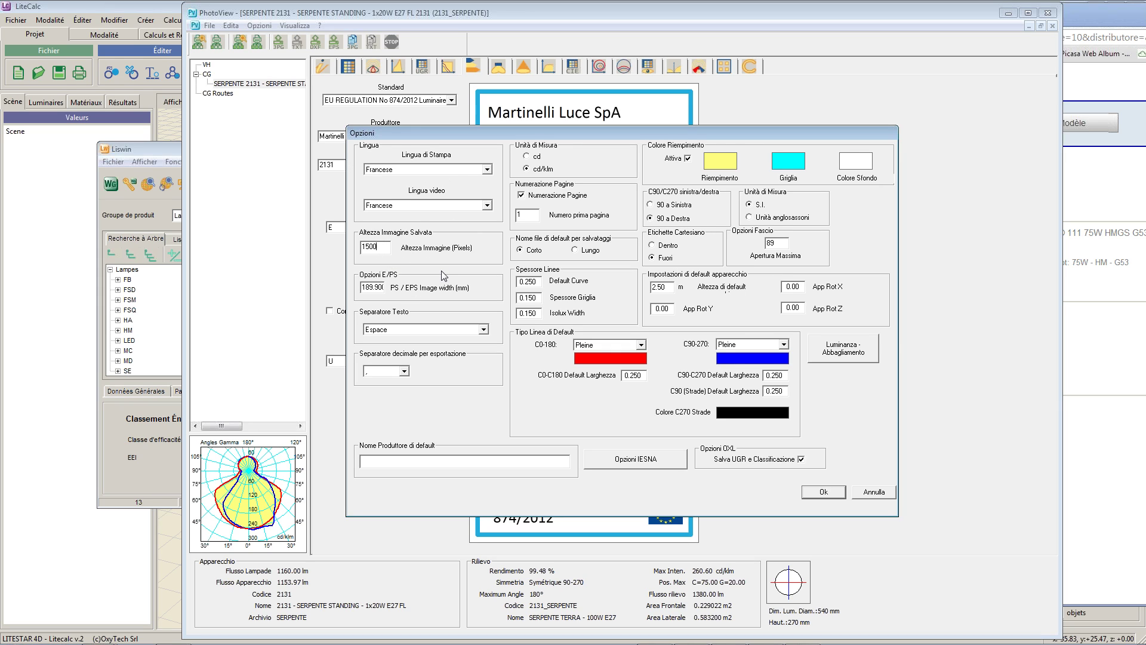
click(875, 492)
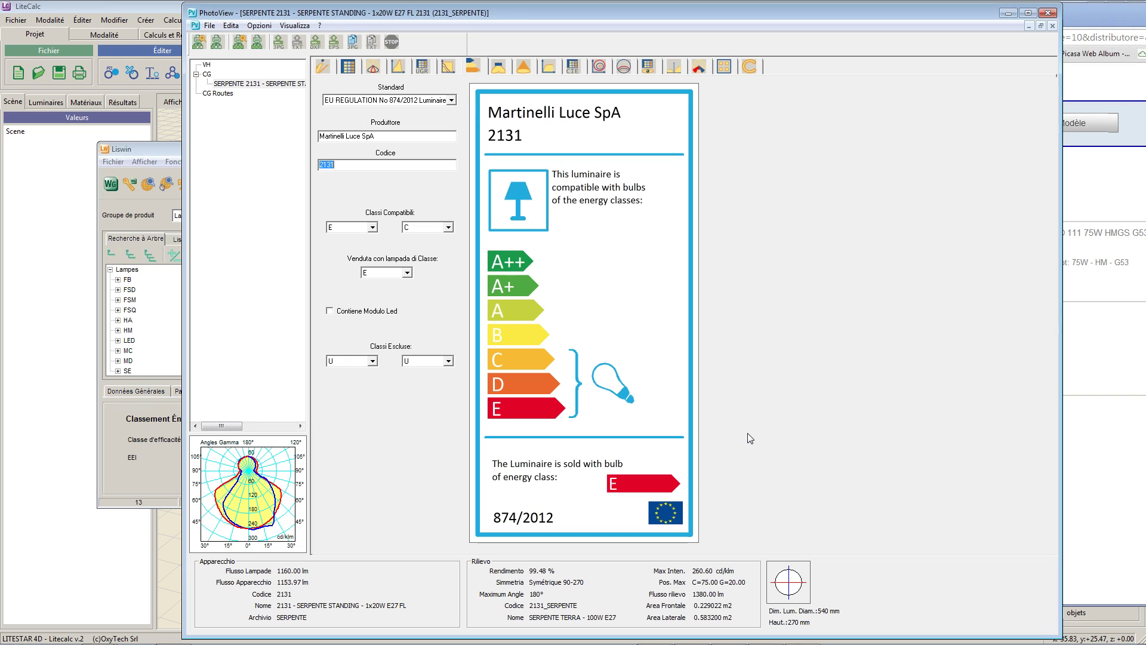
- Close the SERPENTE luminaire in PhotoView, and filter the Liswin catalogue to the Luminaires group of manufacturer Gewiss SpA
click(1052, 26)
click(146, 149)
click(210, 214)
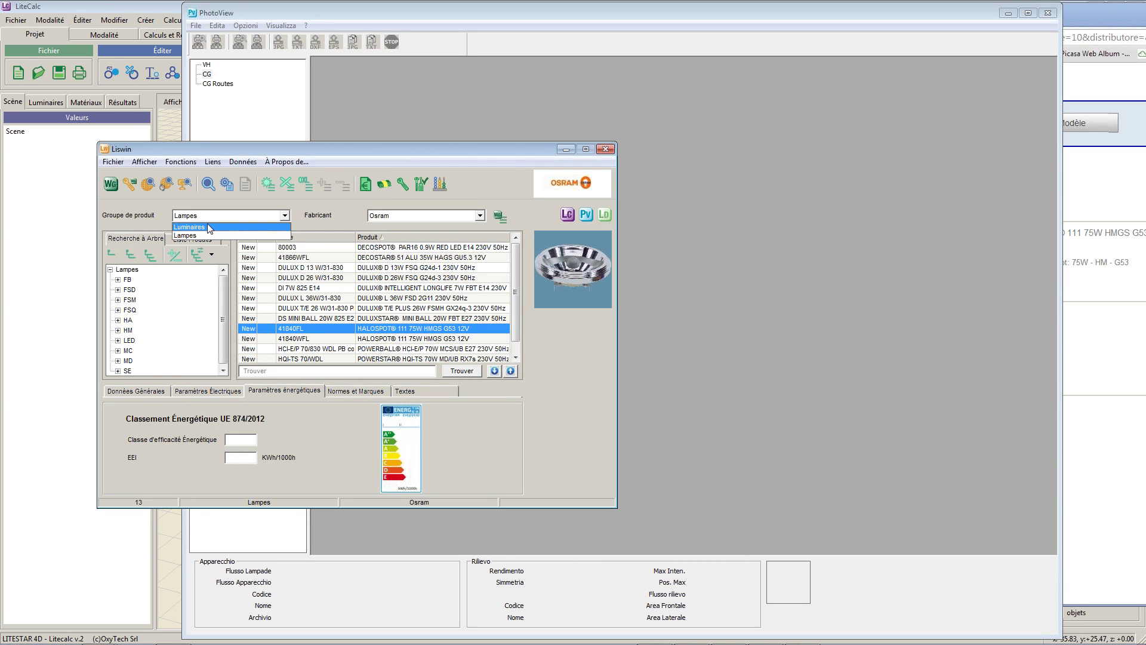
click(206, 224)
click(413, 218)
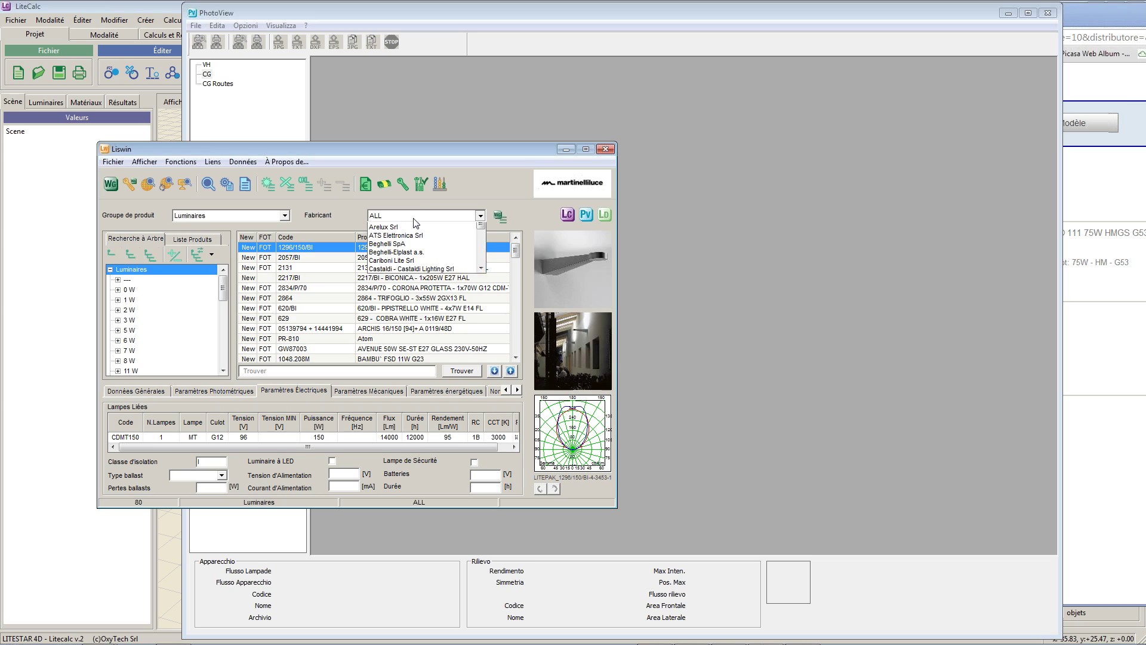
scroll(410, 250, down, 3)
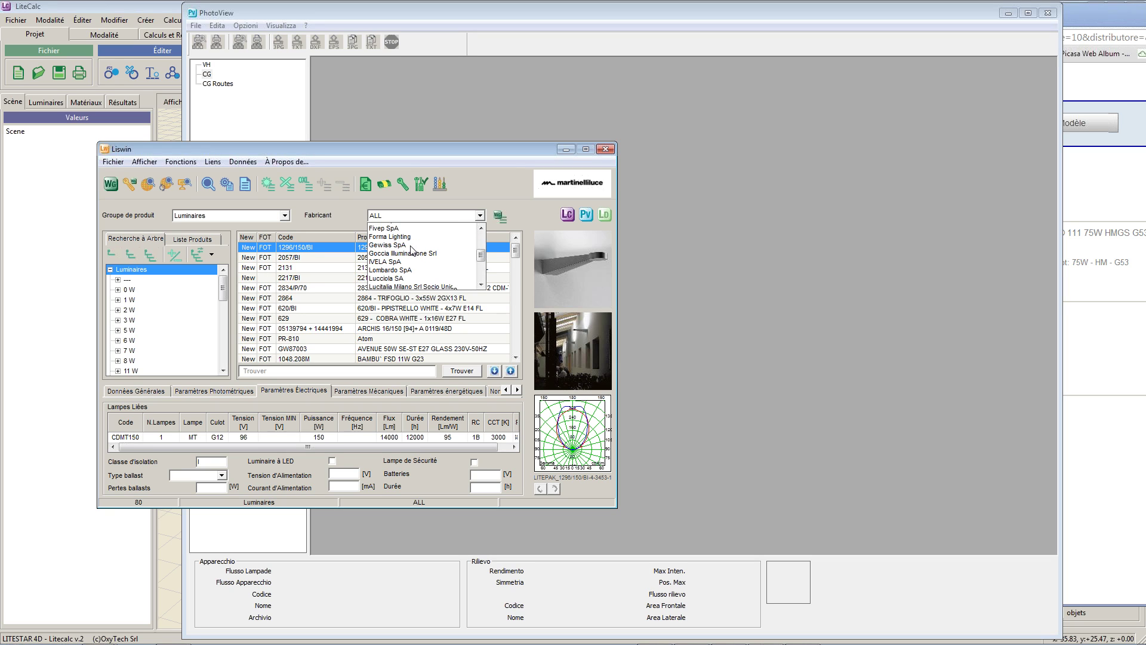
click(404, 246)
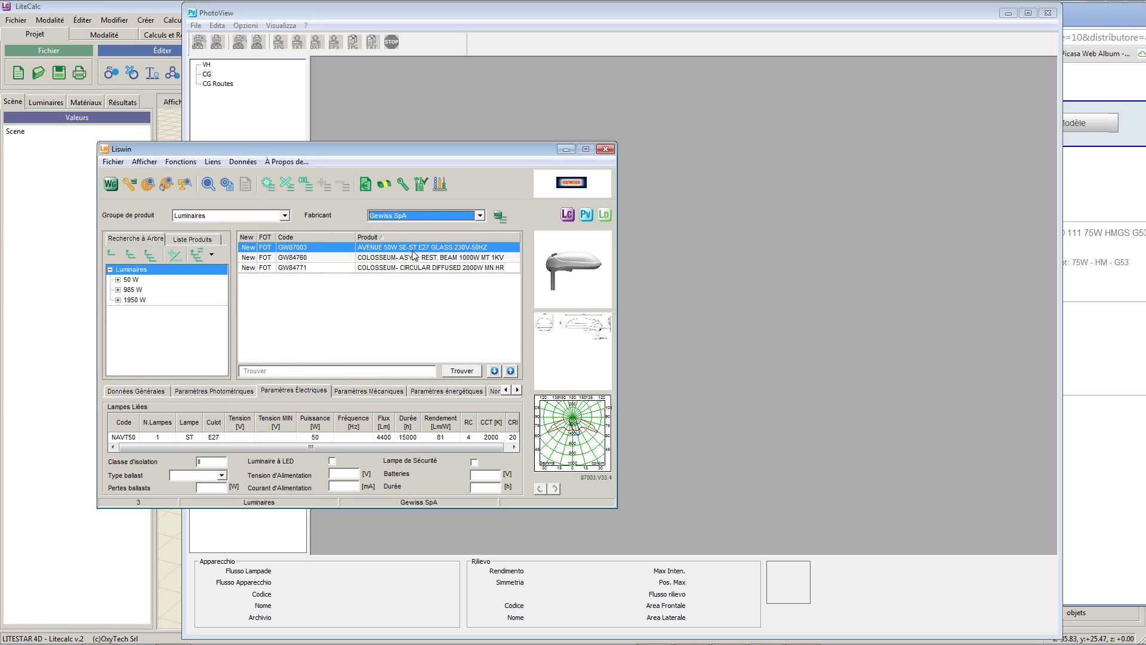
- Open luminaire GW87003 AVENUE 50W in PhotoView and display its energy classification according to the IPEA Standard
click(587, 215)
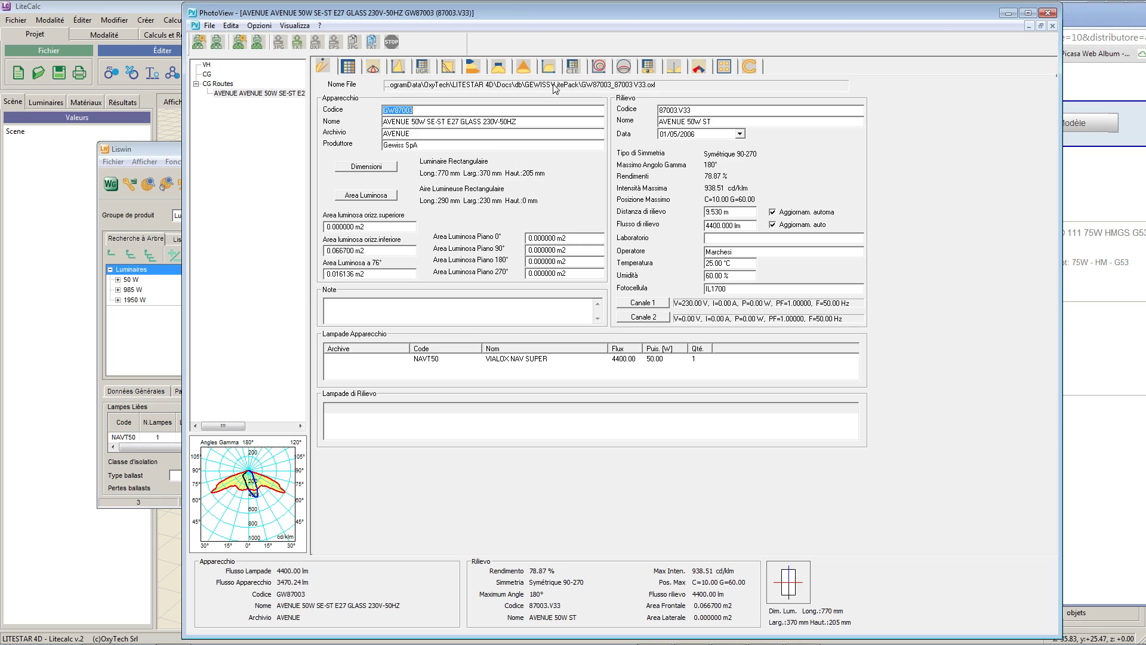
click(473, 66)
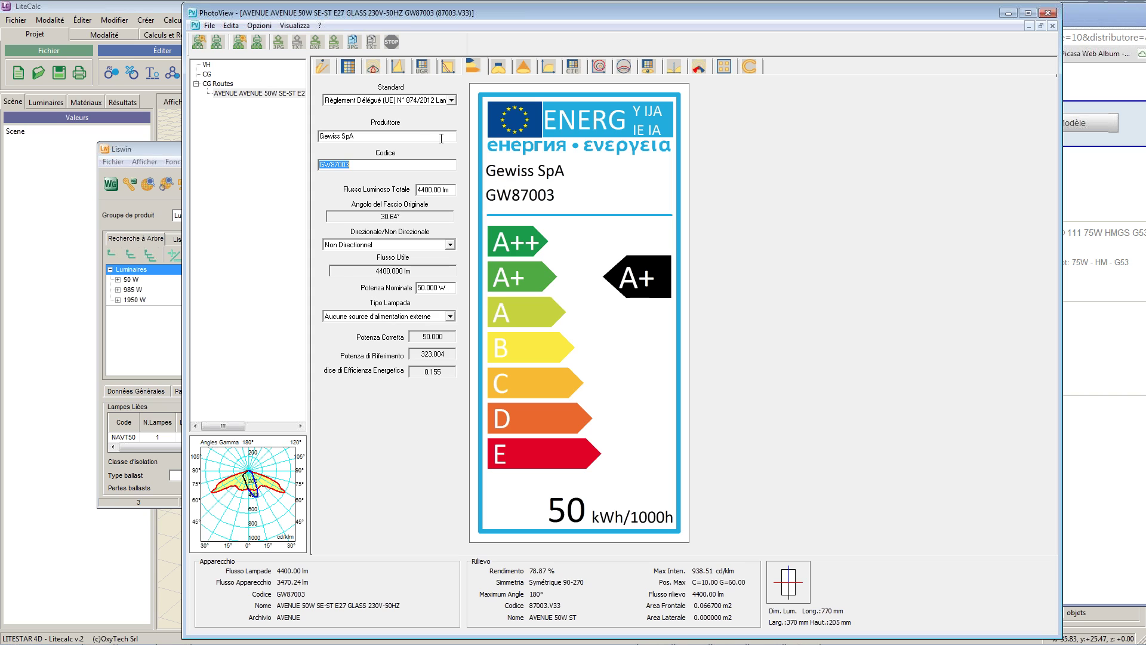
click(364, 102)
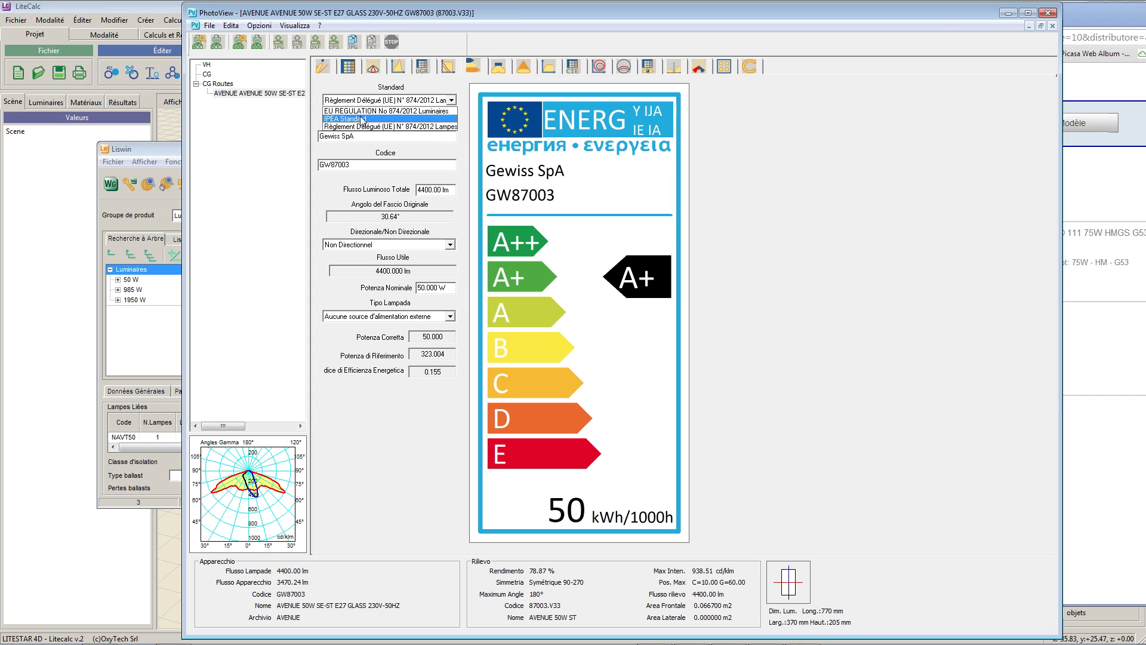
click(362, 120)
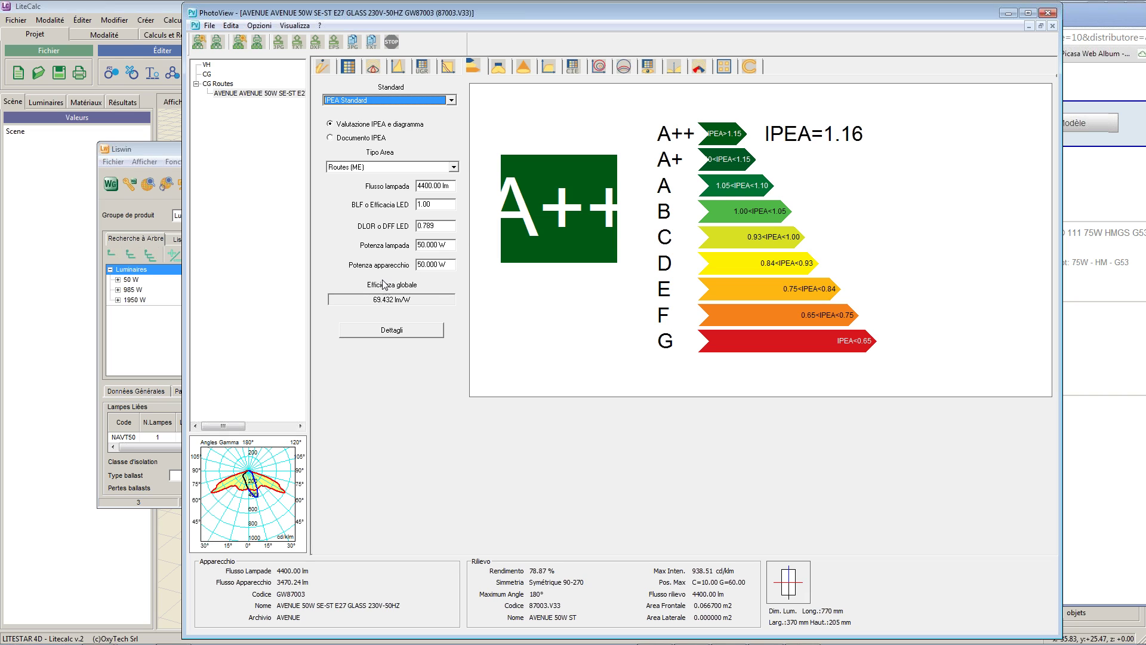
- Set the luminaire power in the IPEA evaluation to 65 W
click(423, 267)
drag(422, 267, 417, 267)
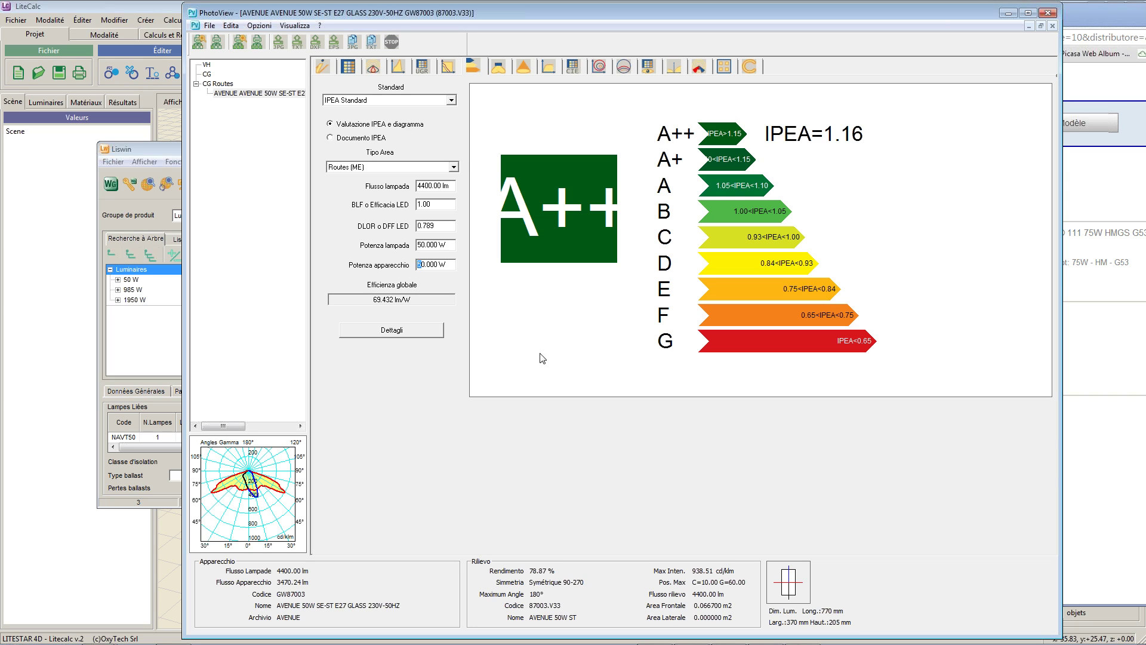
key(Delete)
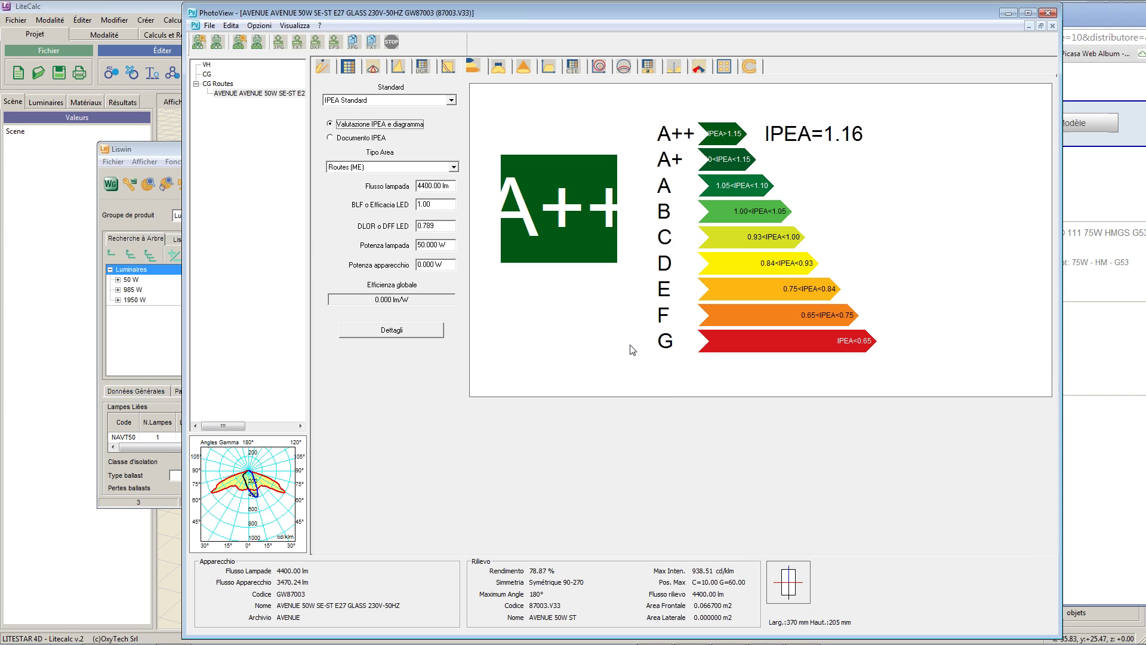
click(631, 348)
drag(422, 265, 370, 271)
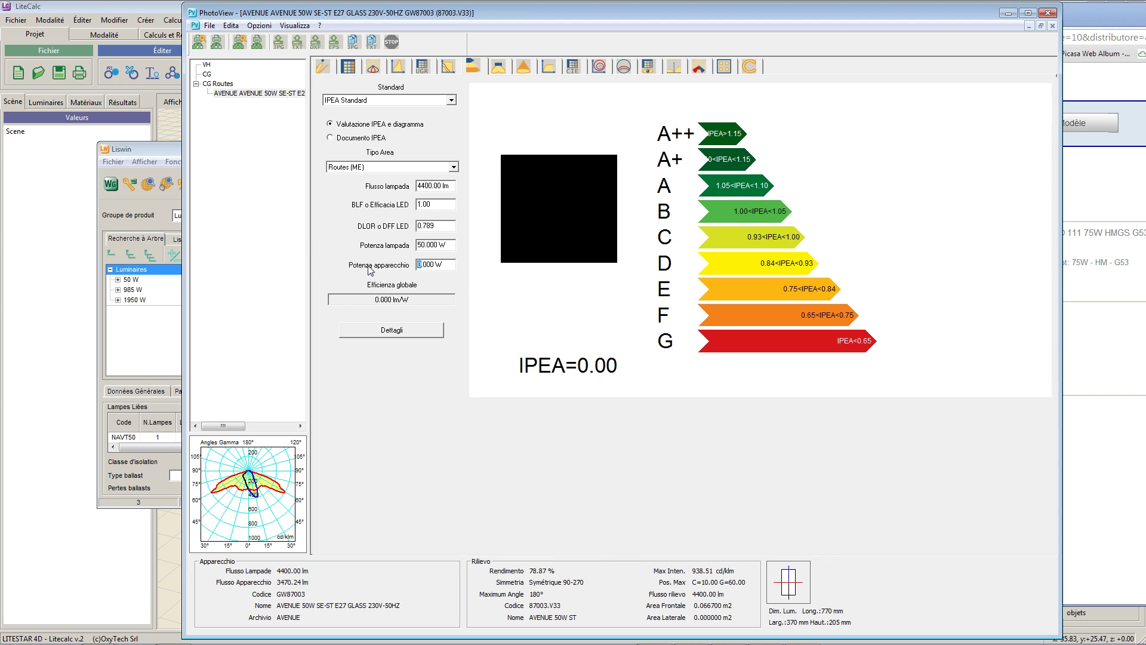
text(65)
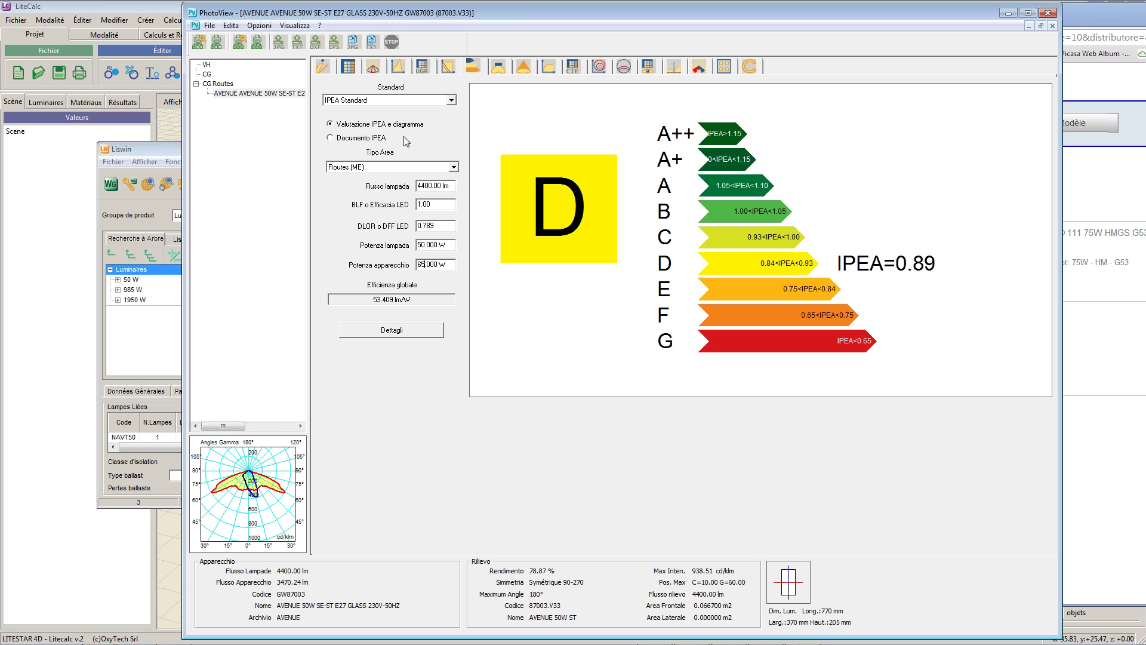
- Compare the IPEA document with the evaluation diagram, and examine the additional data fields in the IPEA details
click(330, 138)
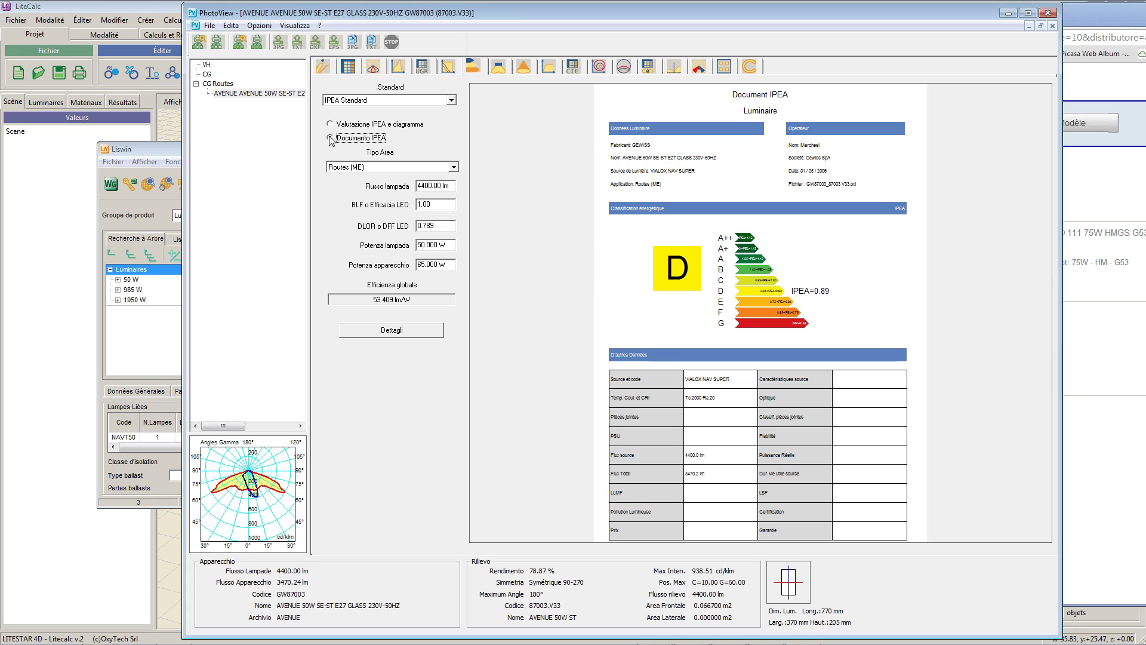
click(358, 126)
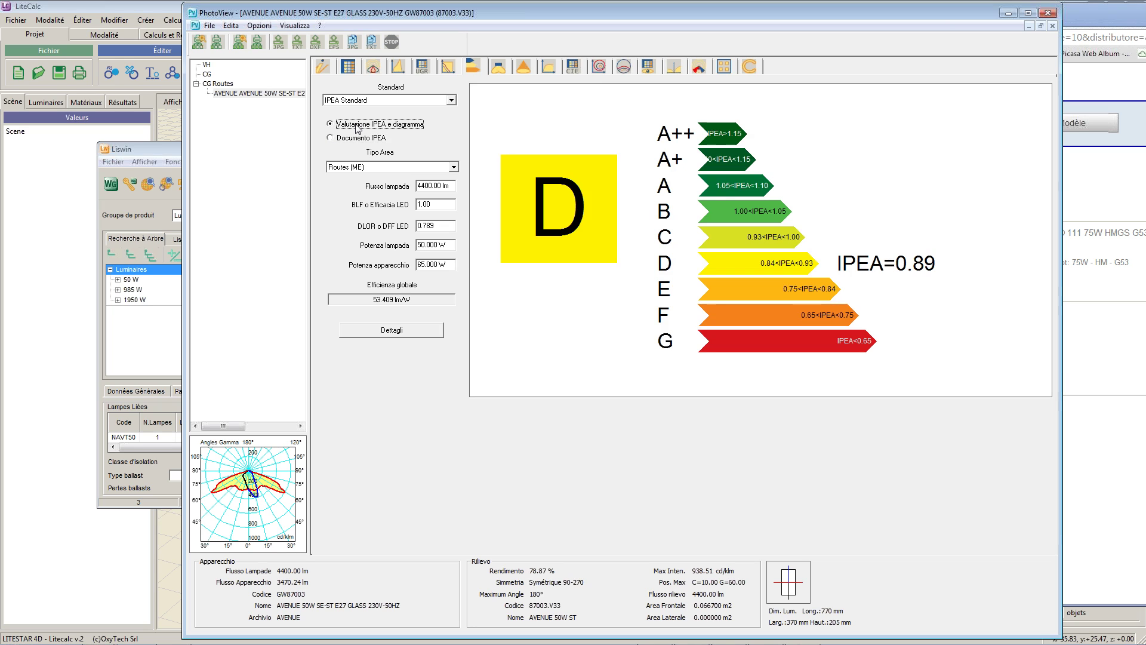
click(345, 139)
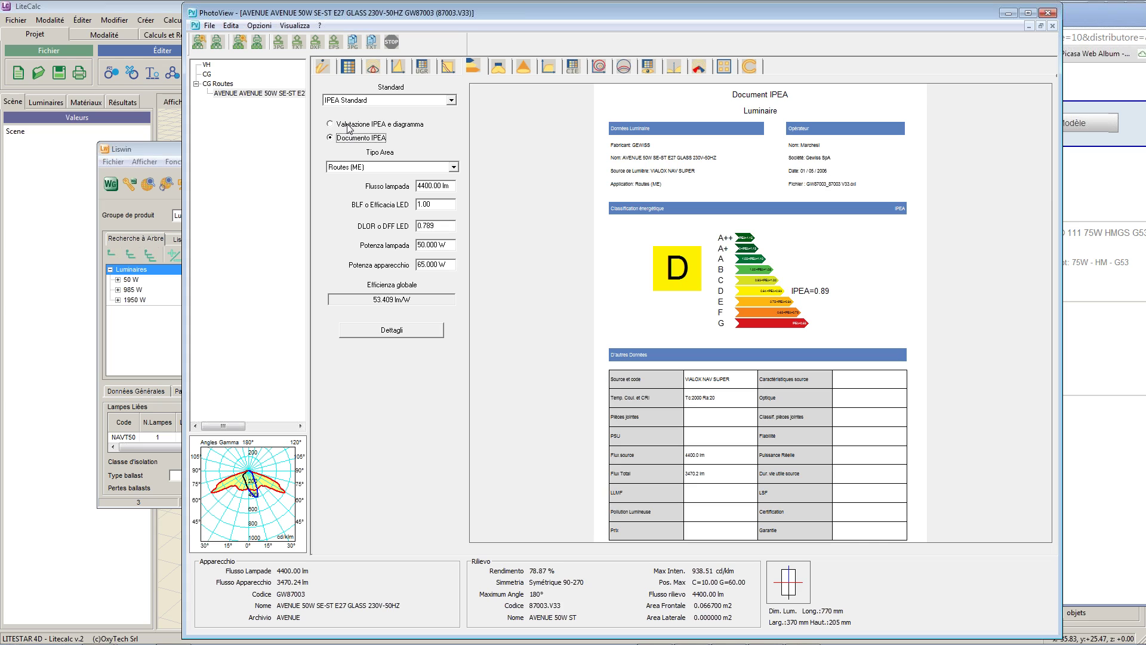
click(349, 127)
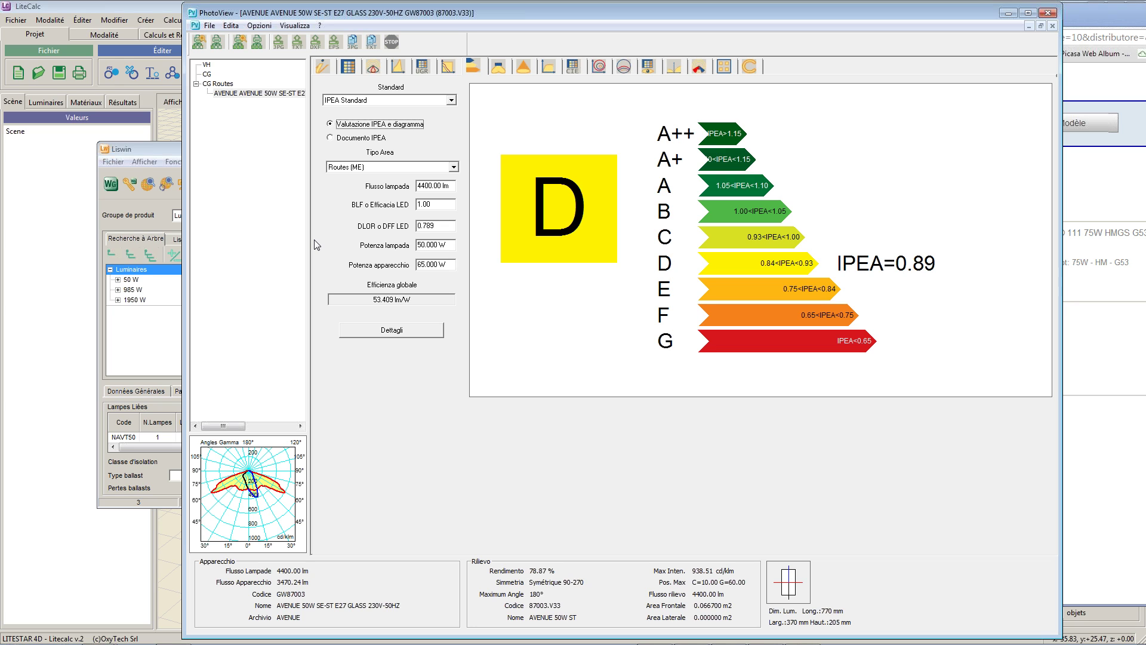
click(408, 332)
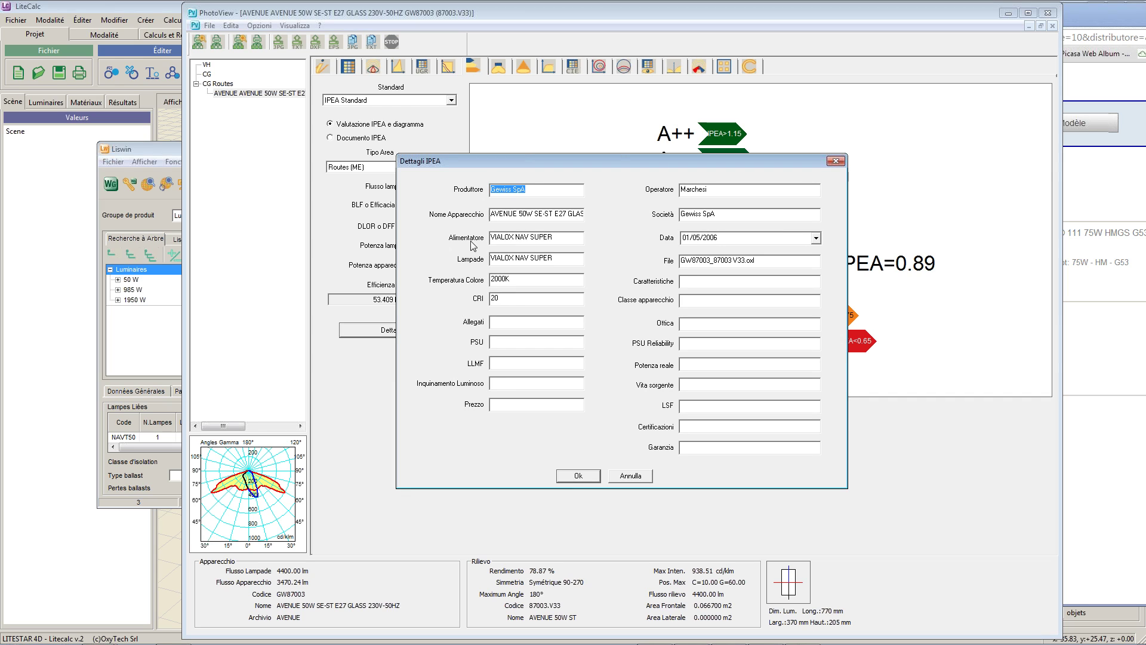
click(588, 479)
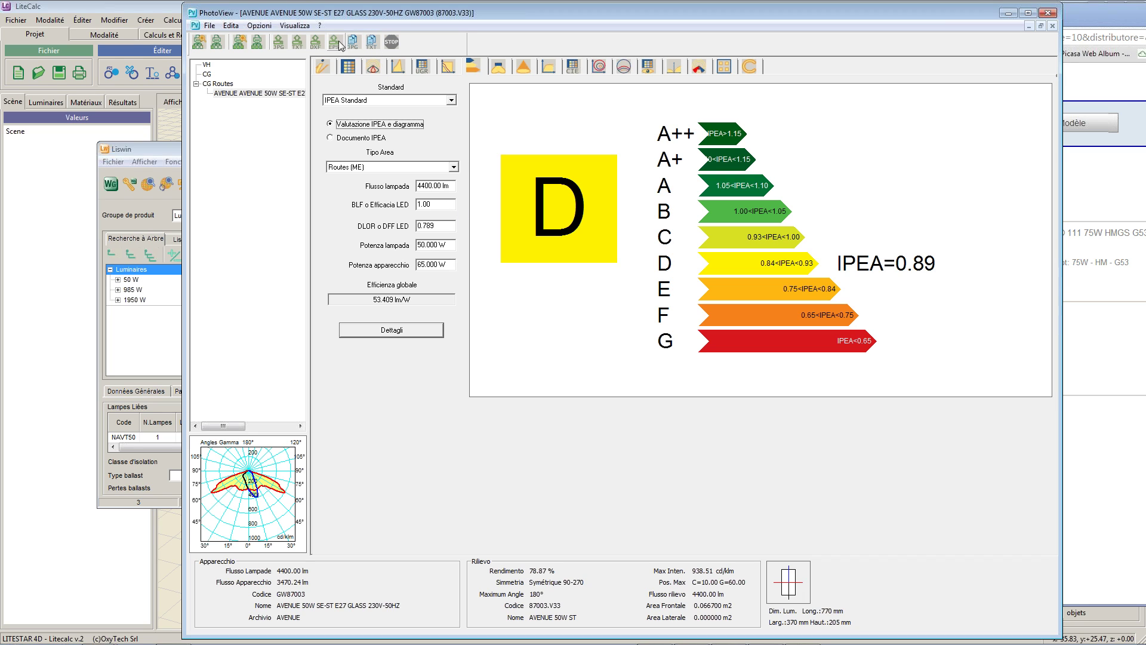
- Close PhotoView, minimise the WebCatalog browser, and move Liswin out of the way to bring the LiteCalc workspace forward
click(1048, 13)
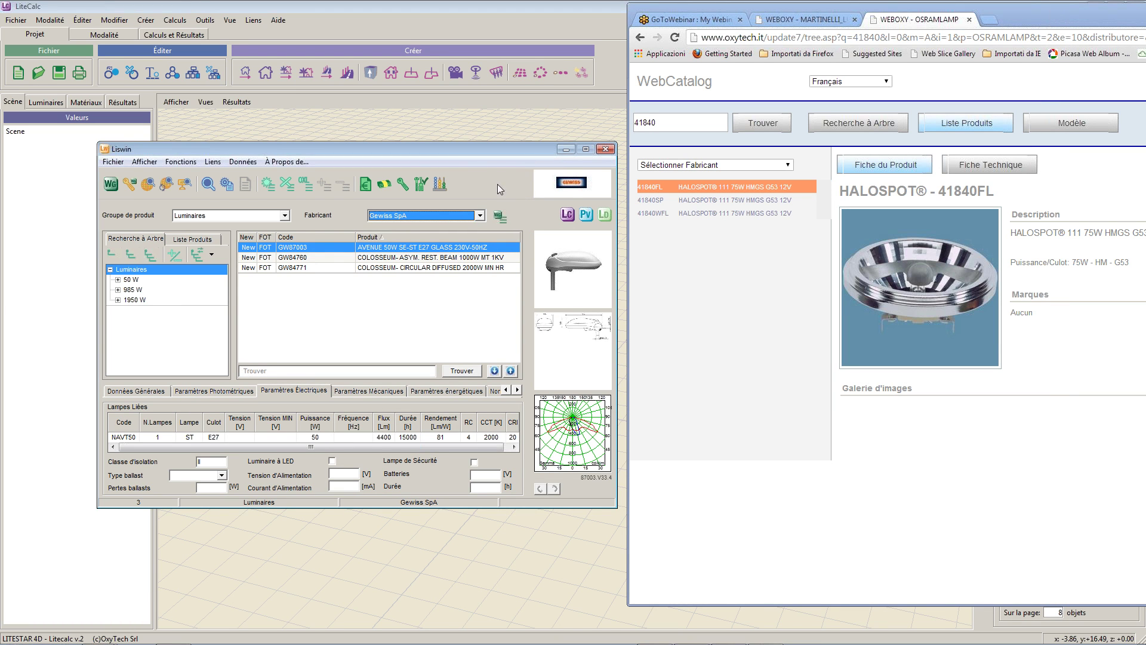
drag(1098, 20, 600, 20)
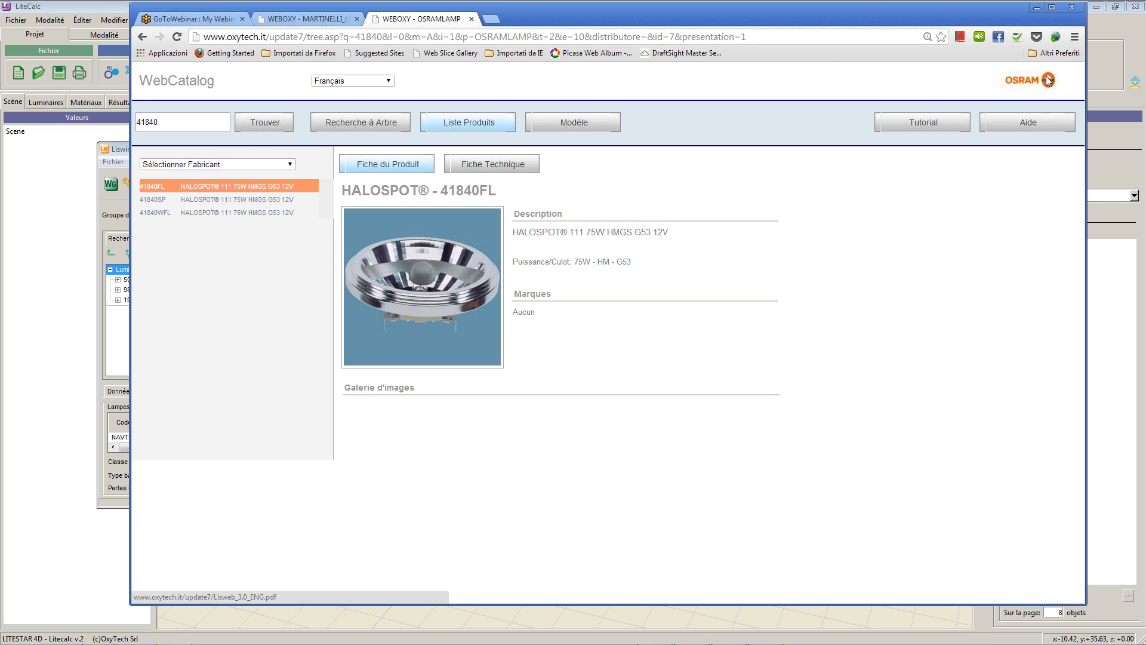
click(1038, 7)
drag(421, 150, 628, 140)
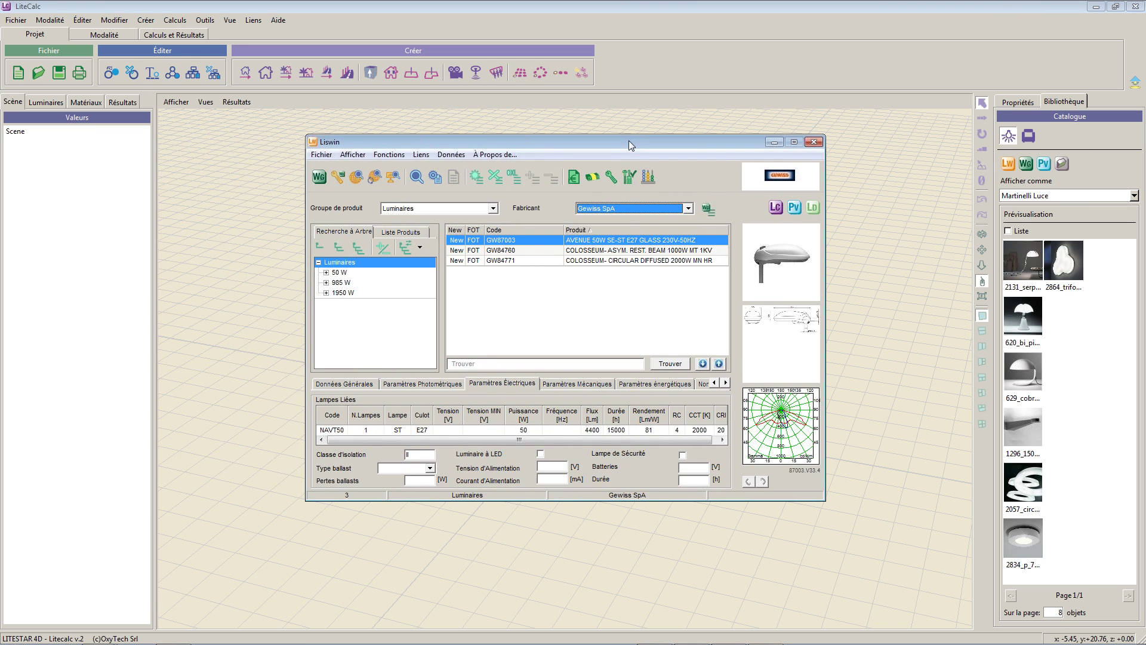
click(894, 196)
mouse_move(179, 638)
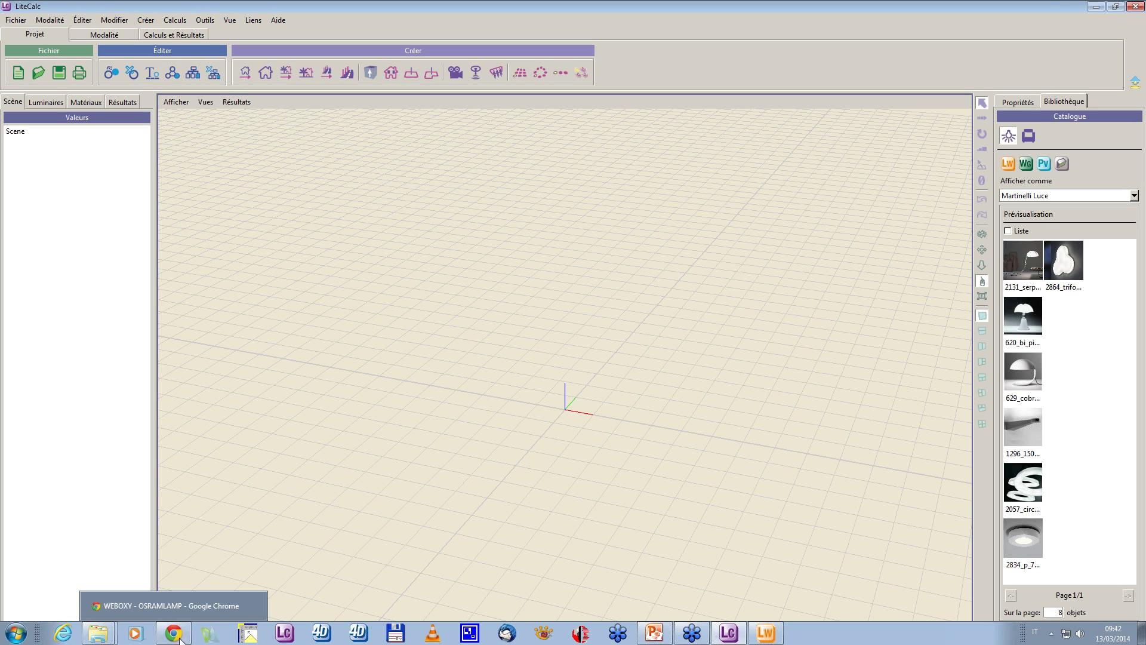
click(101, 636)
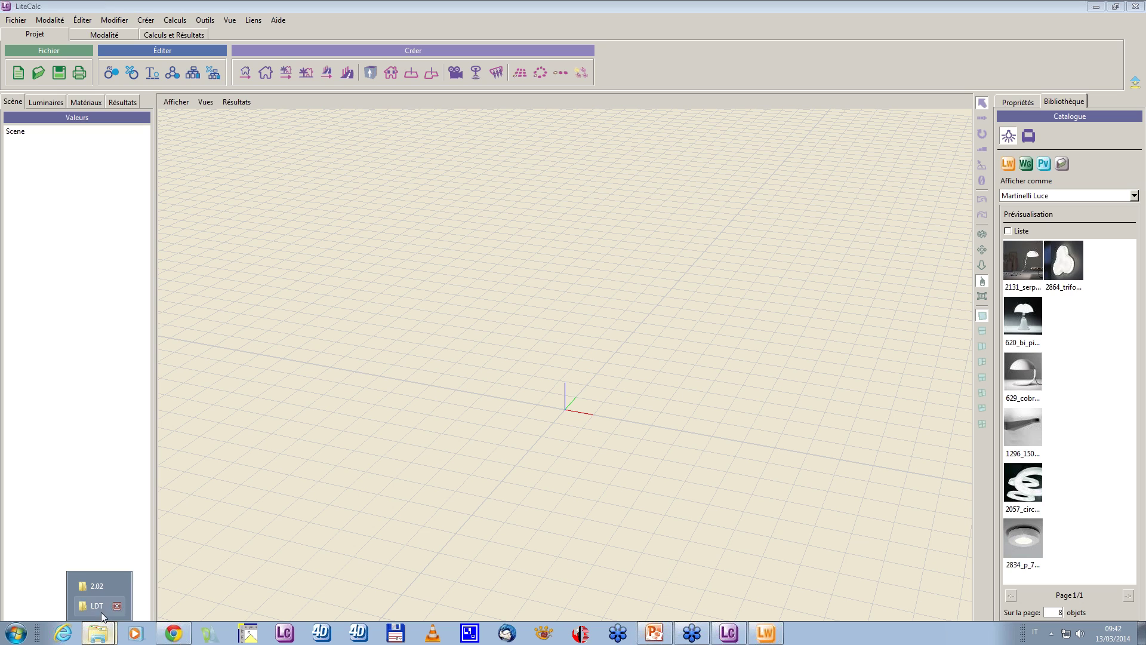
click(97, 587)
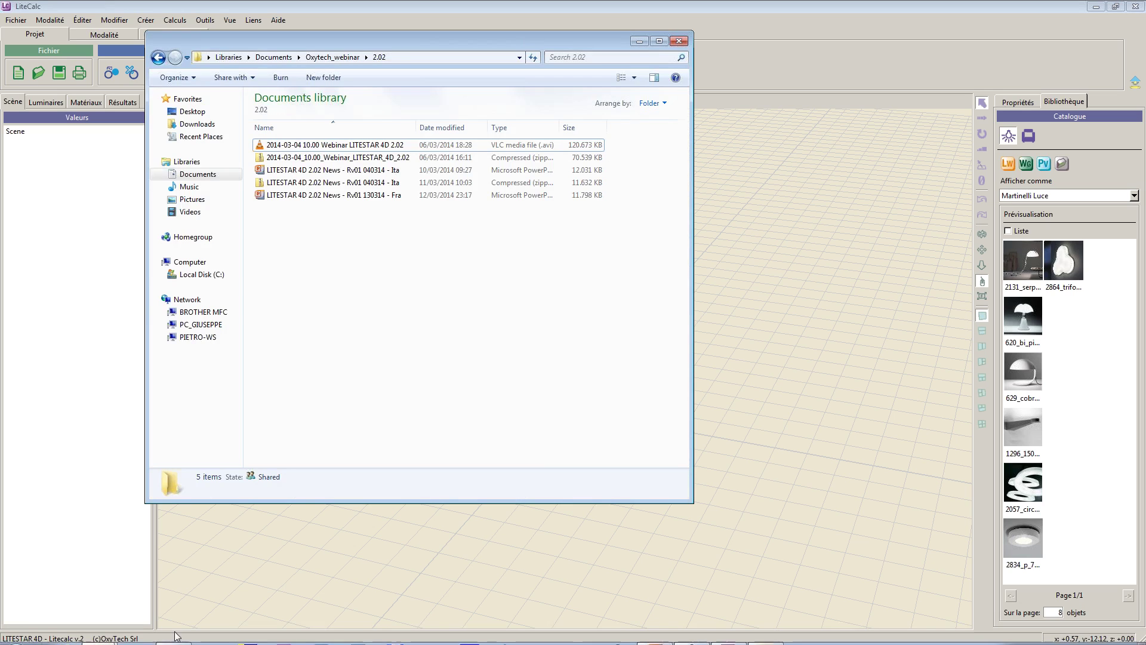
click(646, 45)
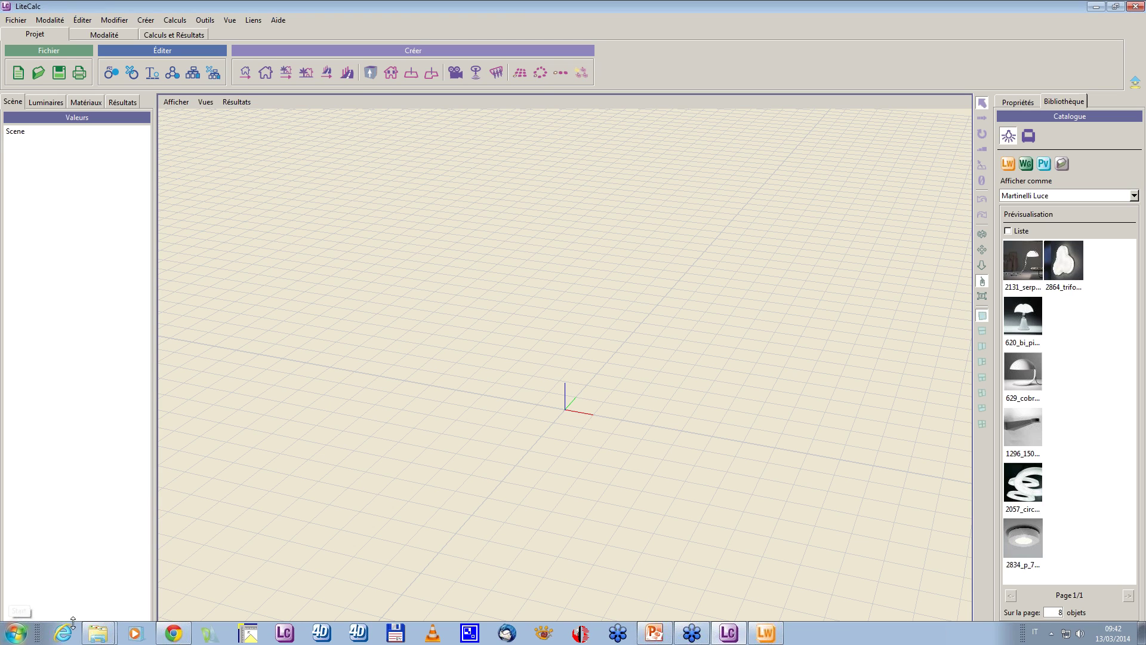
- Bring Gioco per bambini.3ds from the _Webinar folder into the LiteCalc scene to start its import
click(97, 634)
click(105, 607)
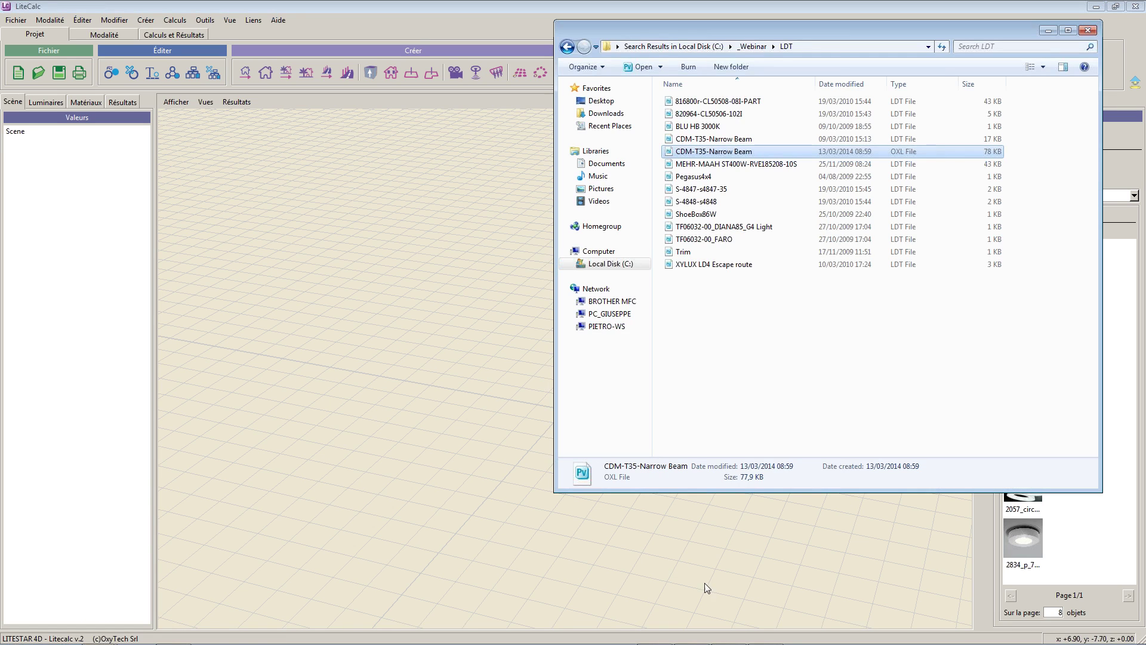
click(752, 46)
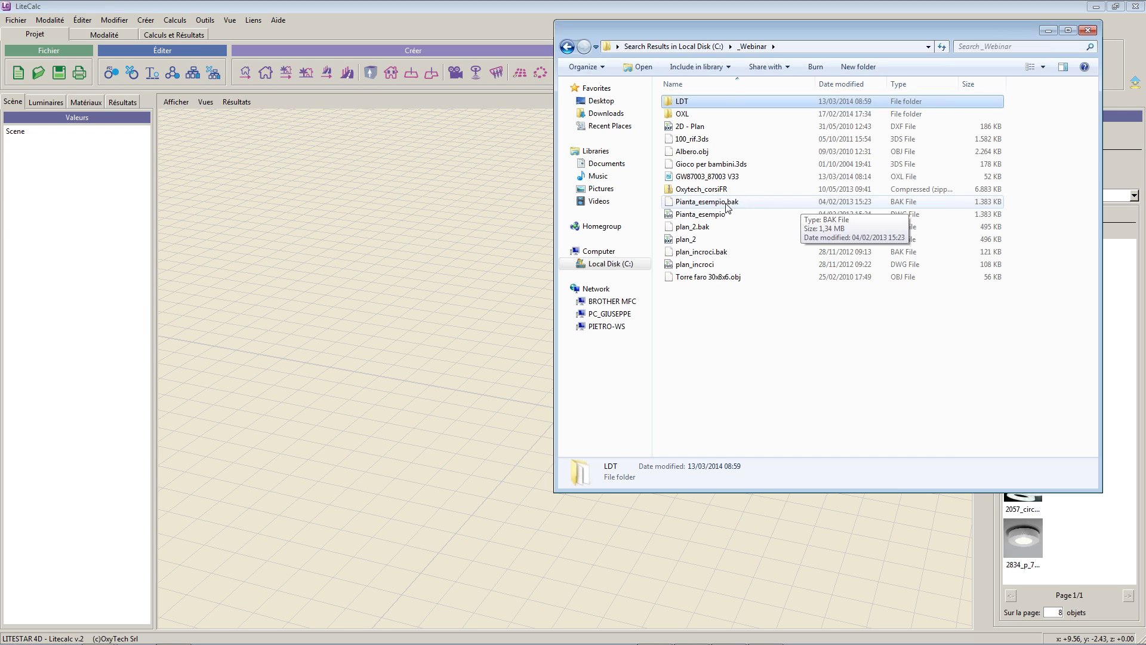
drag(721, 170, 439, 350)
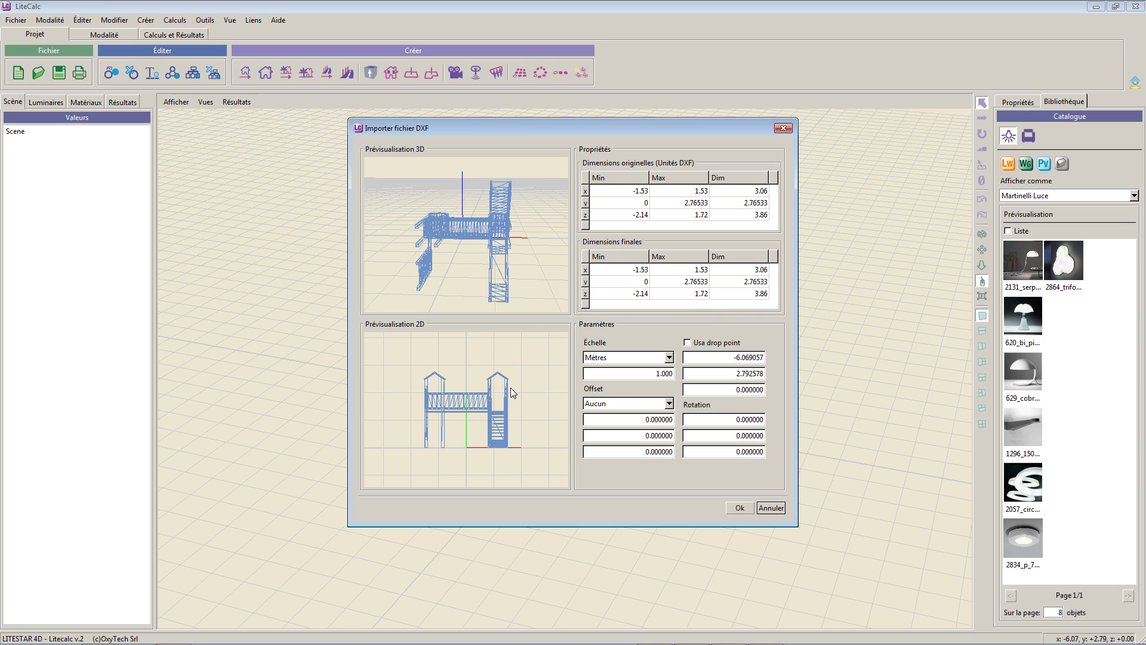
- Examine the scale unit and offset options of the import, and preview placing the model at the drop point
click(670, 358)
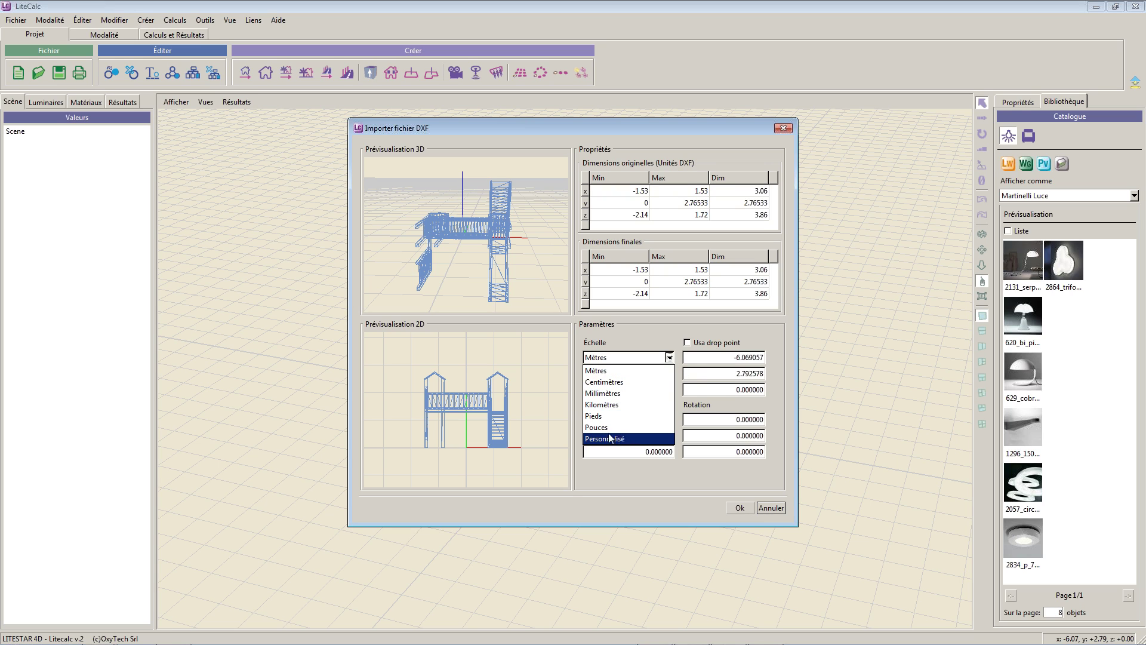
click(636, 347)
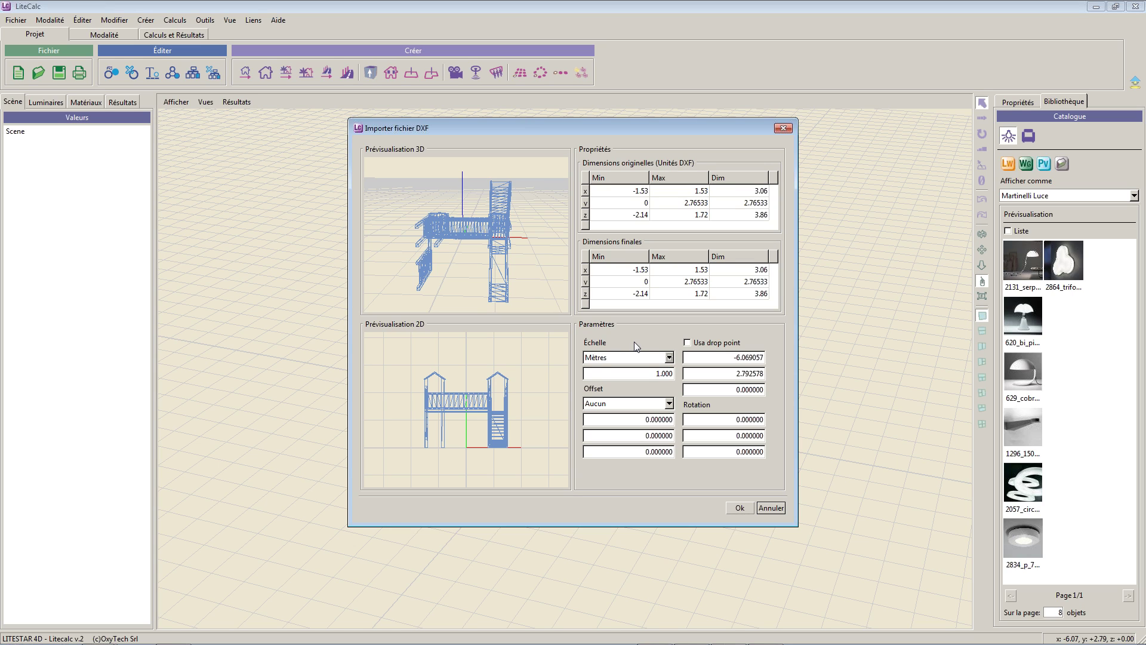
click(669, 357)
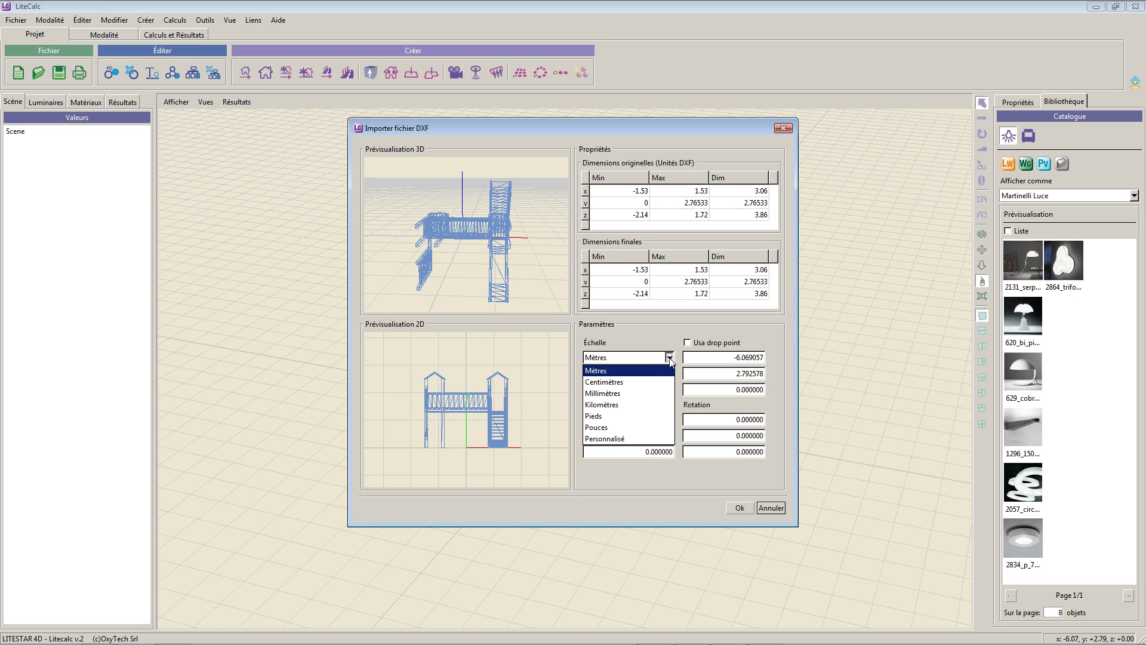
click(575, 441)
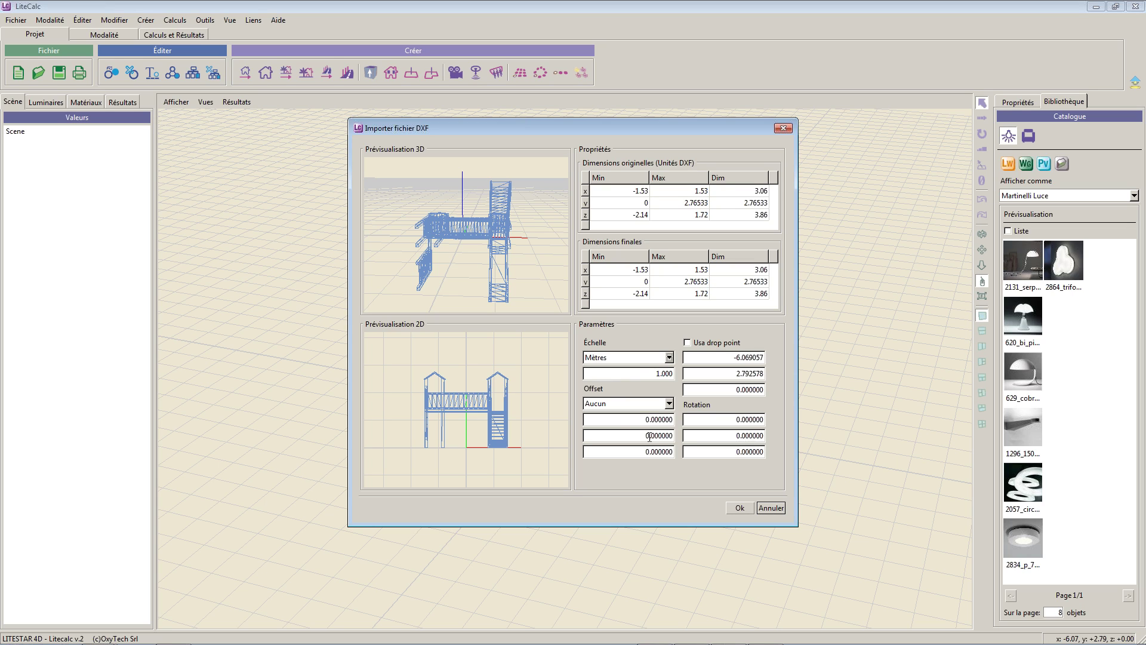
click(669, 404)
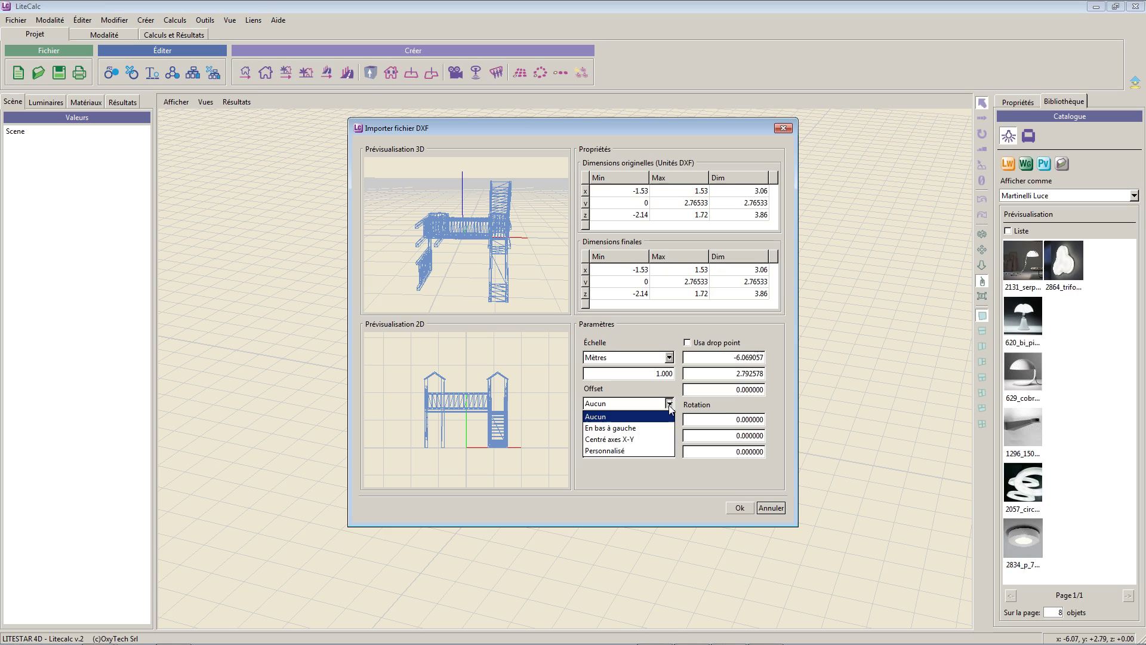
click(669, 403)
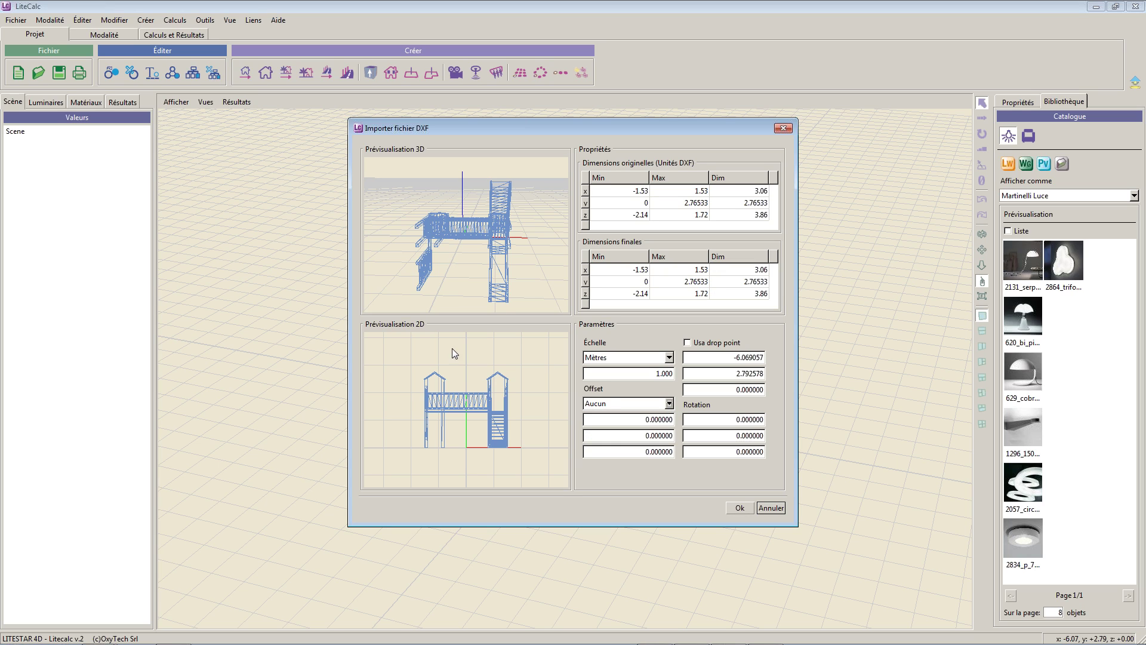
click(669, 404)
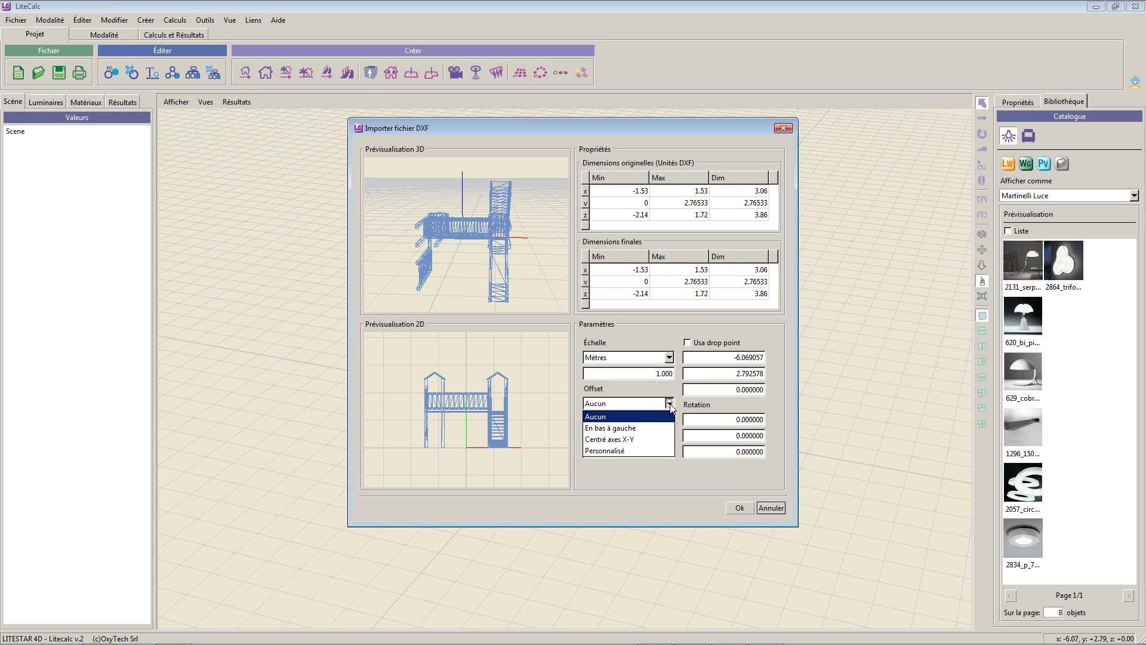
click(670, 405)
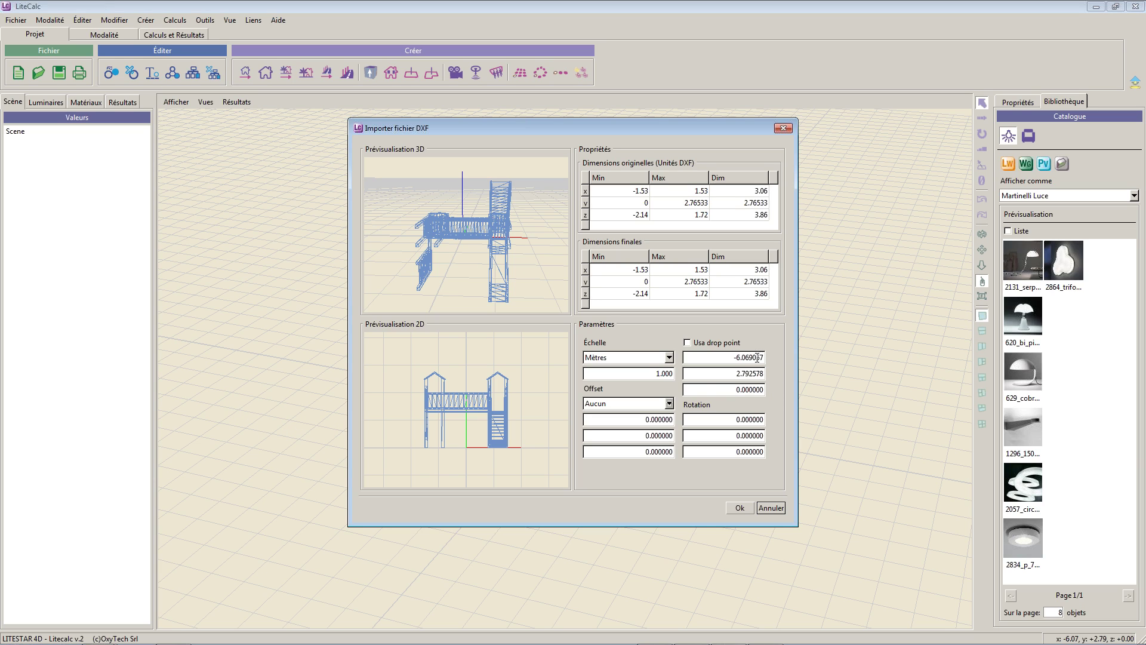
click(714, 344)
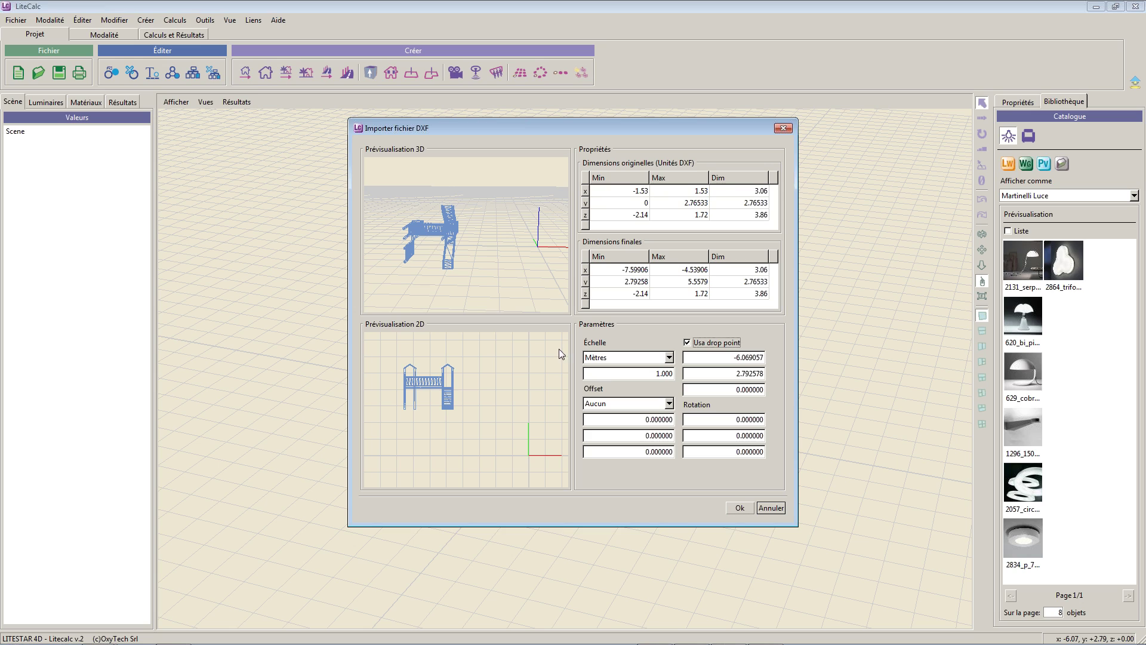
click(710, 343)
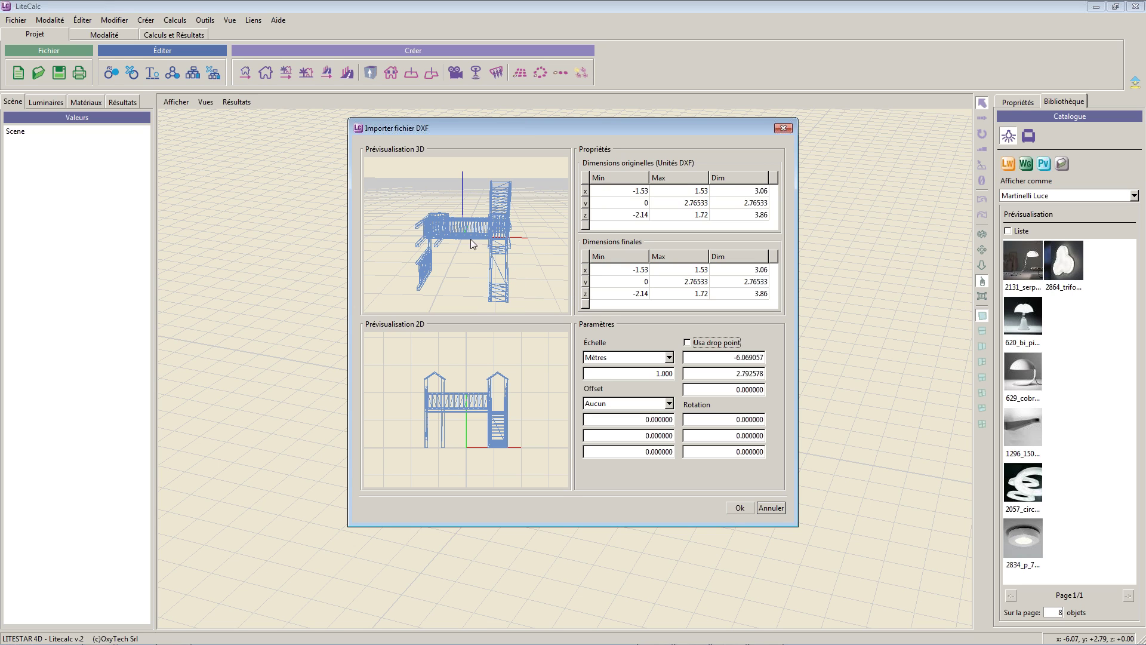
- Set the playground model's first import rotation value to 90 degrees so that it stands upright
scroll(469, 231, down, 2)
drag(469, 231, 384, 243)
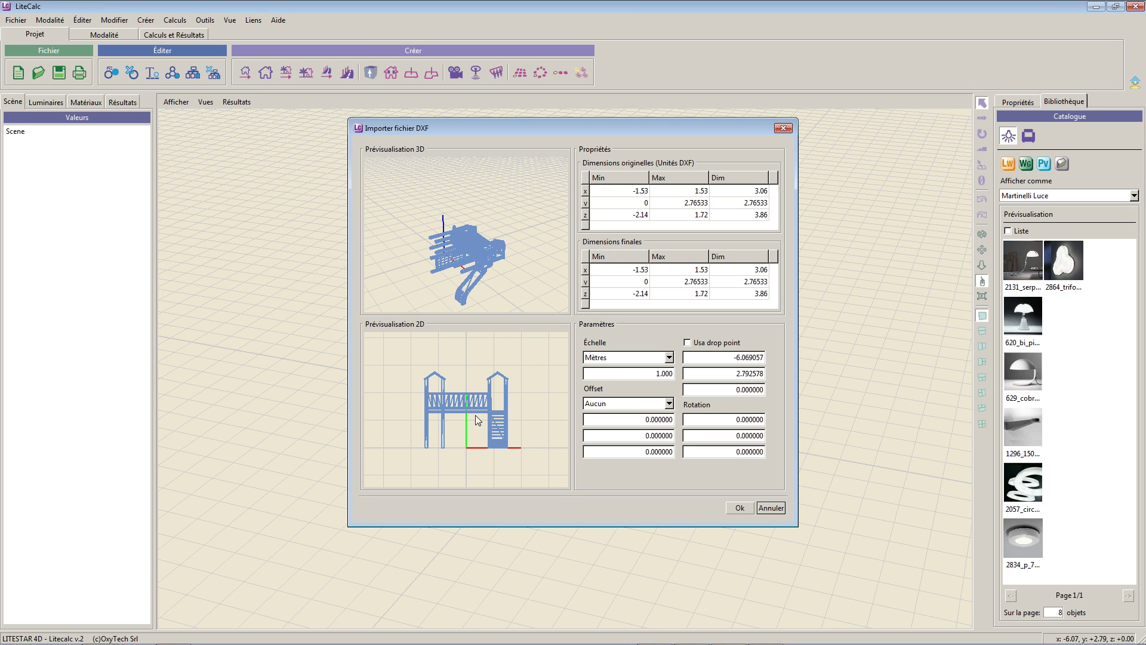
mouse_move(453, 436)
mouse_down()
mouse_move(465, 456)
mouse_move(466, 438)
mouse_up()
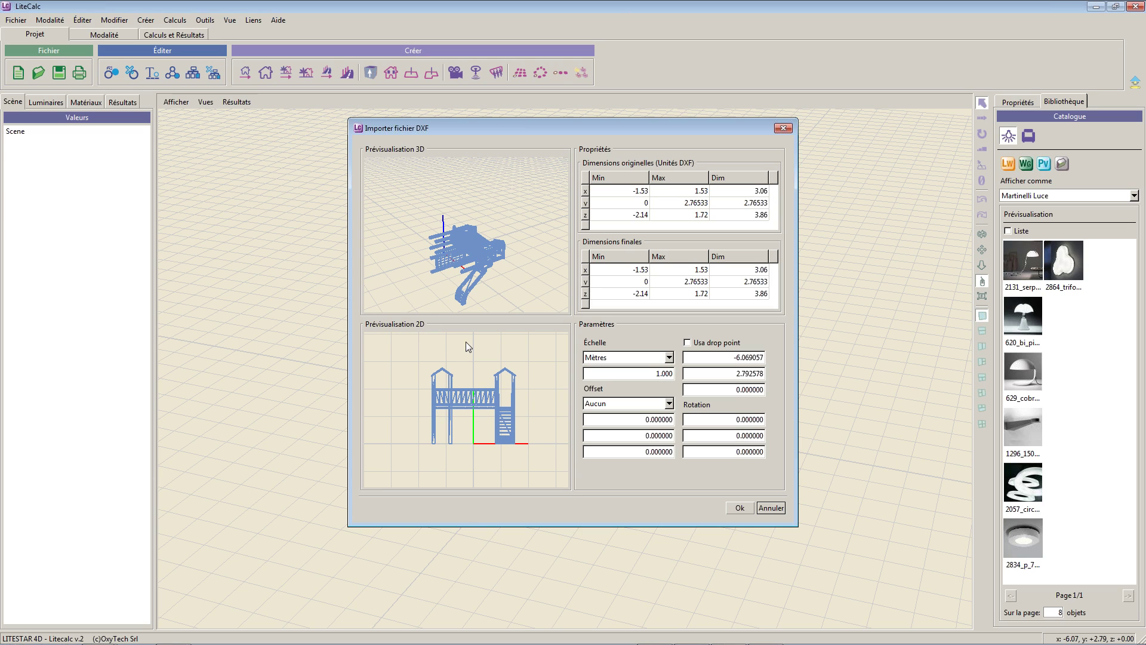
mouse_move(500, 265)
mouse_down()
mouse_move(439, 235)
mouse_move(471, 245)
mouse_move(499, 299)
mouse_move(514, 251)
mouse_move(376, 248)
mouse_move(516, 253)
mouse_move(529, 297)
mouse_move(443, 208)
mouse_move(415, 244)
mouse_move(494, 297)
mouse_move(525, 259)
mouse_move(453, 250)
mouse_move(380, 209)
mouse_move(378, 264)
mouse_move(402, 215)
mouse_move(398, 261)
mouse_move(464, 248)
mouse_move(486, 257)
mouse_move(481, 269)
mouse_up()
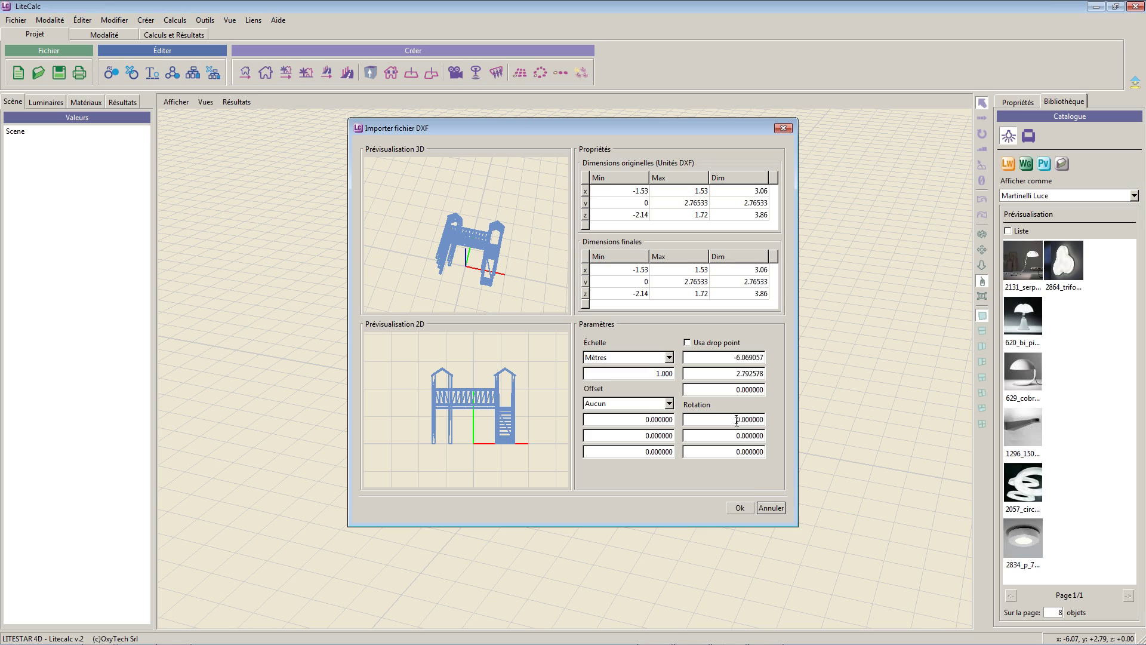
text(9)
click(711, 435)
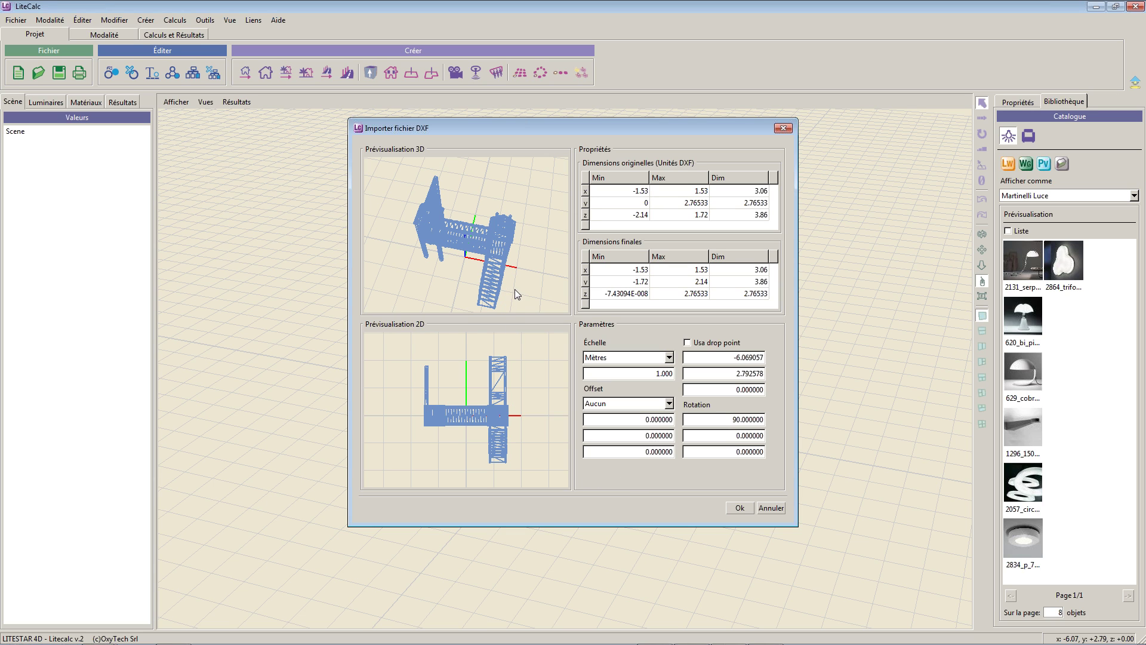
- Check the rotated playground model in the 3D preview and import it into the scene
drag(521, 299, 294, 205)
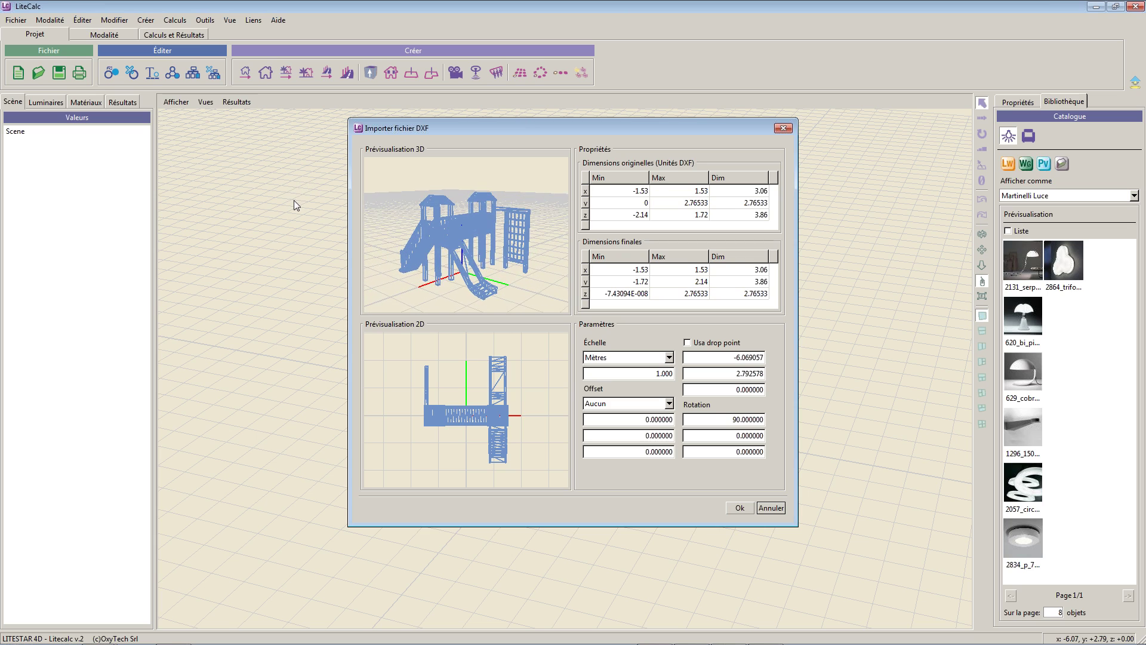
drag(514, 297, 447, 271)
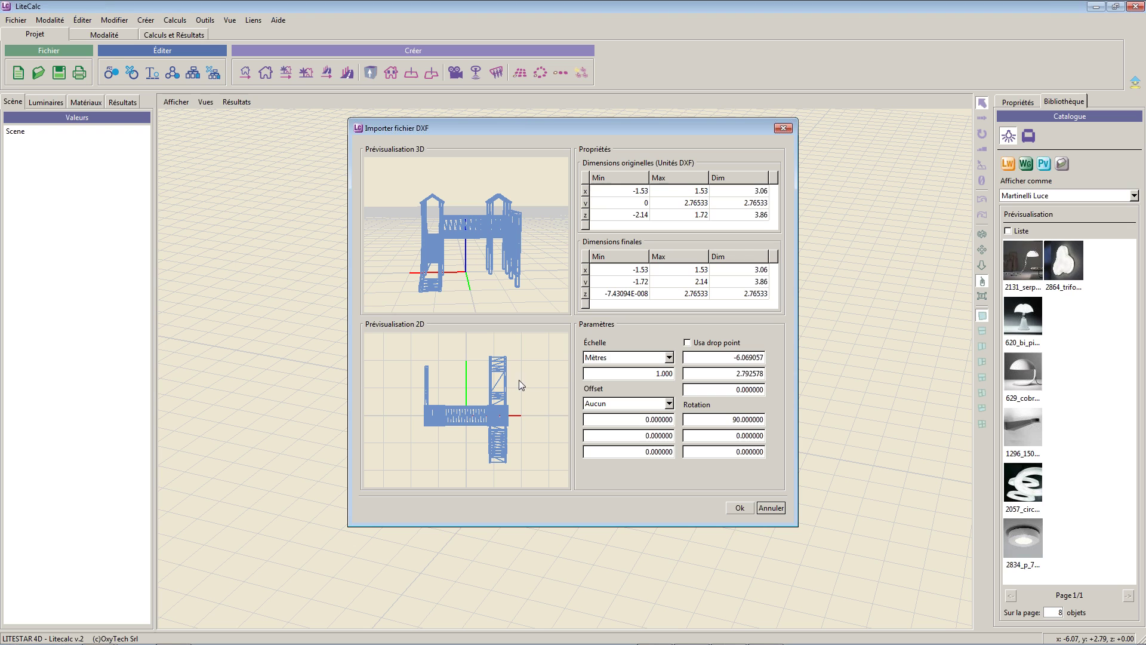
click(740, 508)
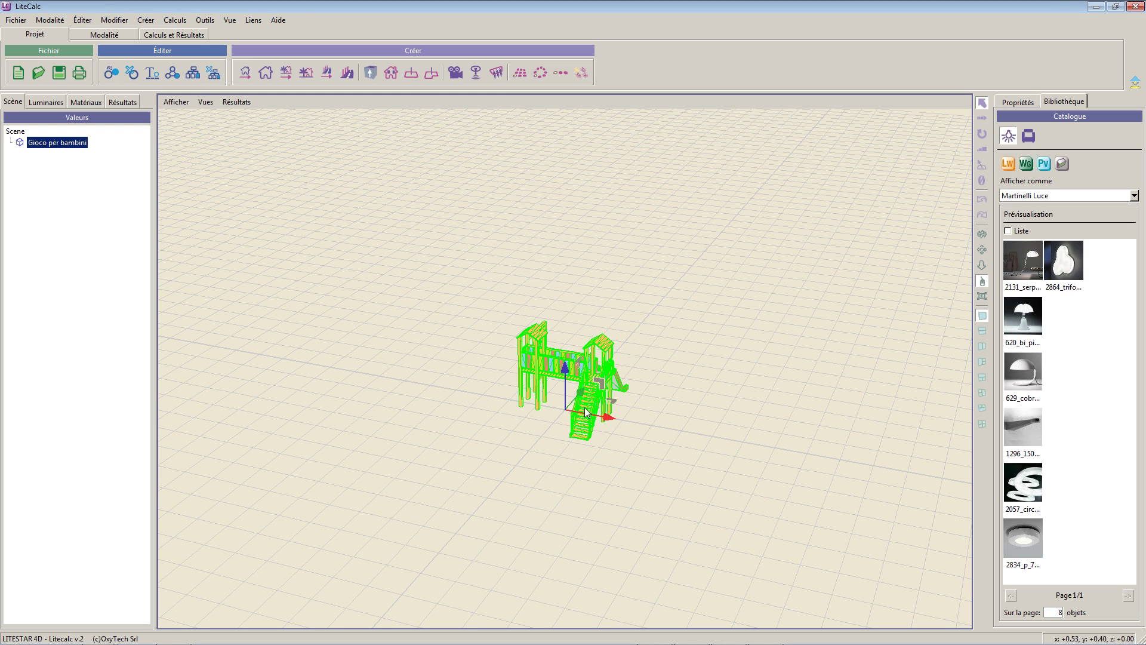
- Deselect the imported playground model and examine its geometry and colours up close and from another side
scroll(549, 393, up, 5)
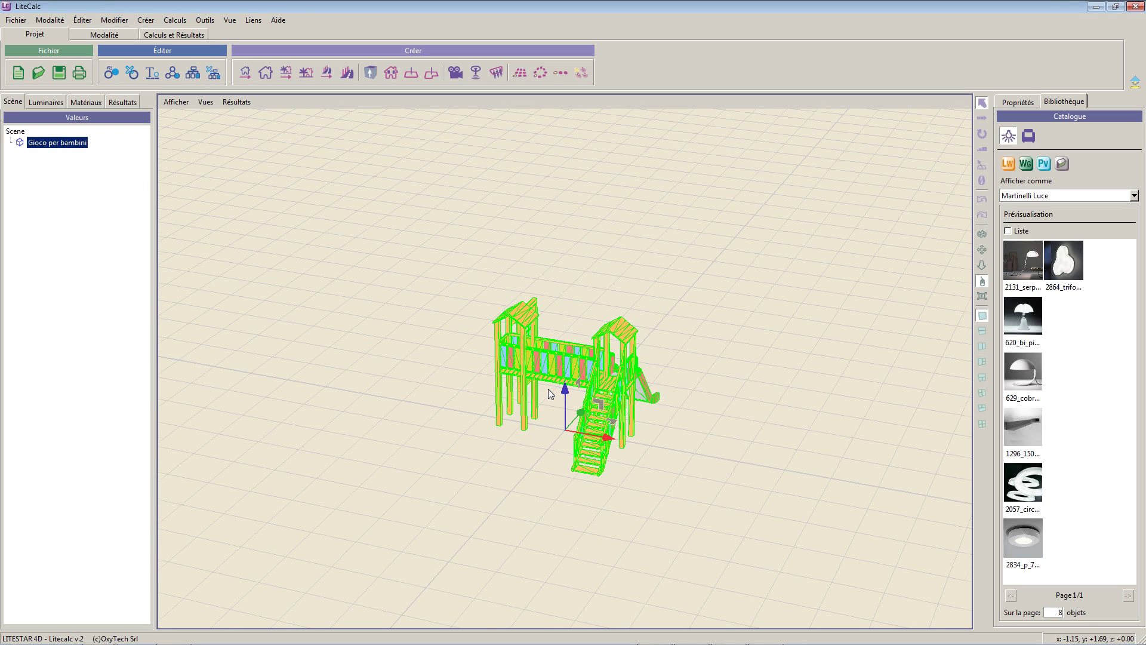
scroll(566, 453, up, 5)
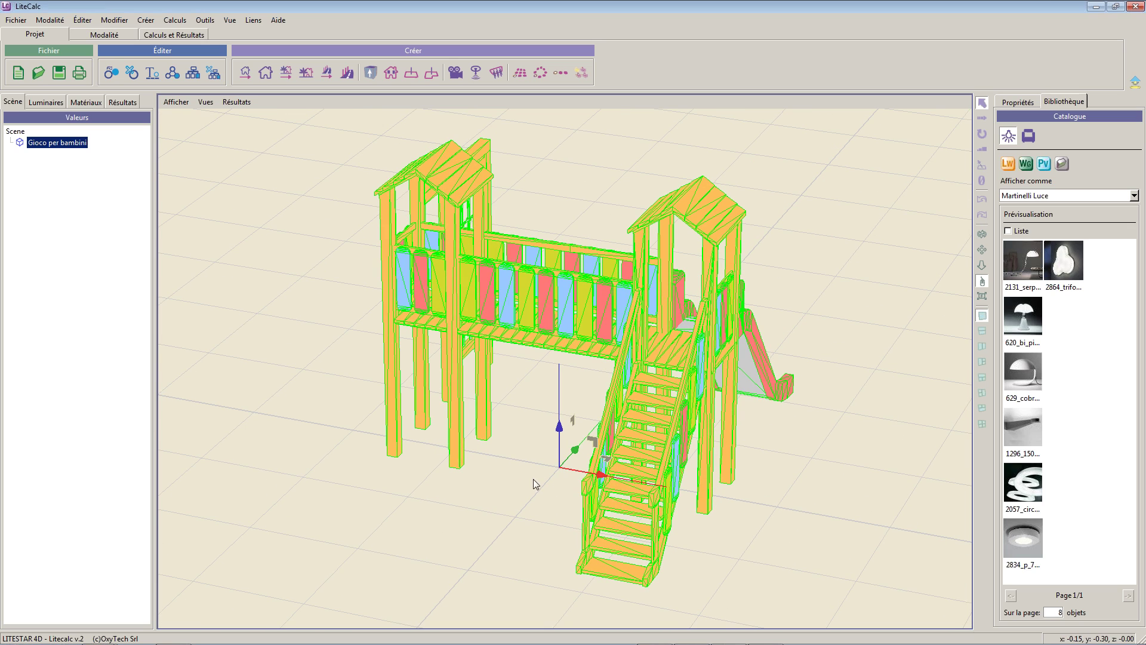
click(529, 485)
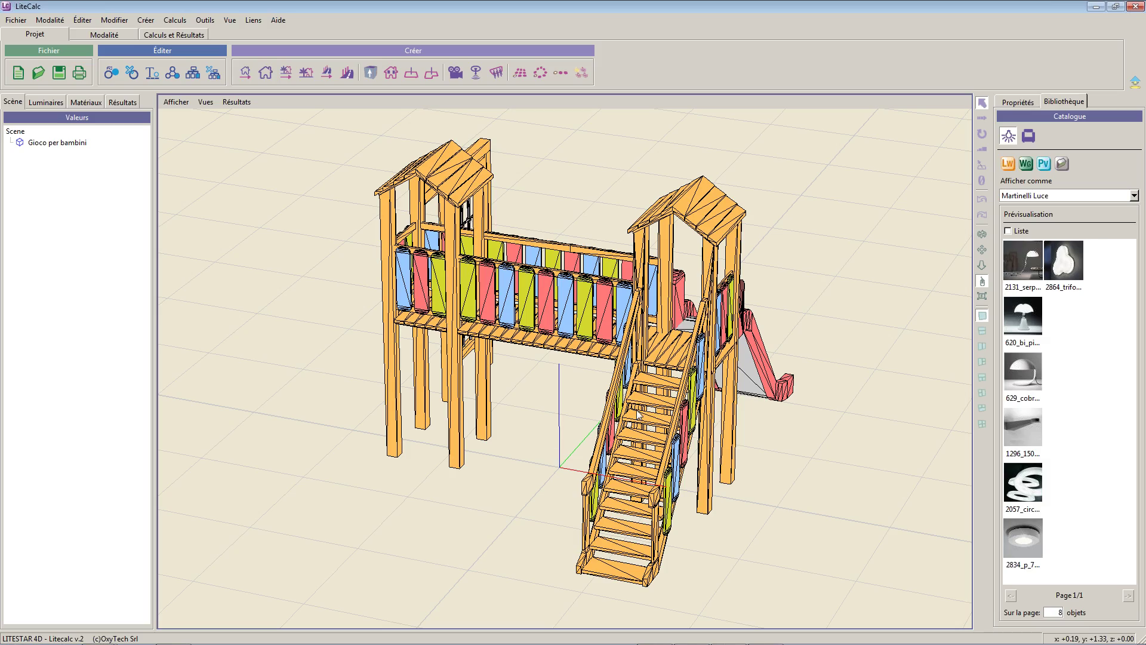
middle_drag(792, 505, 782, 484)
scroll(781, 484, down, 5)
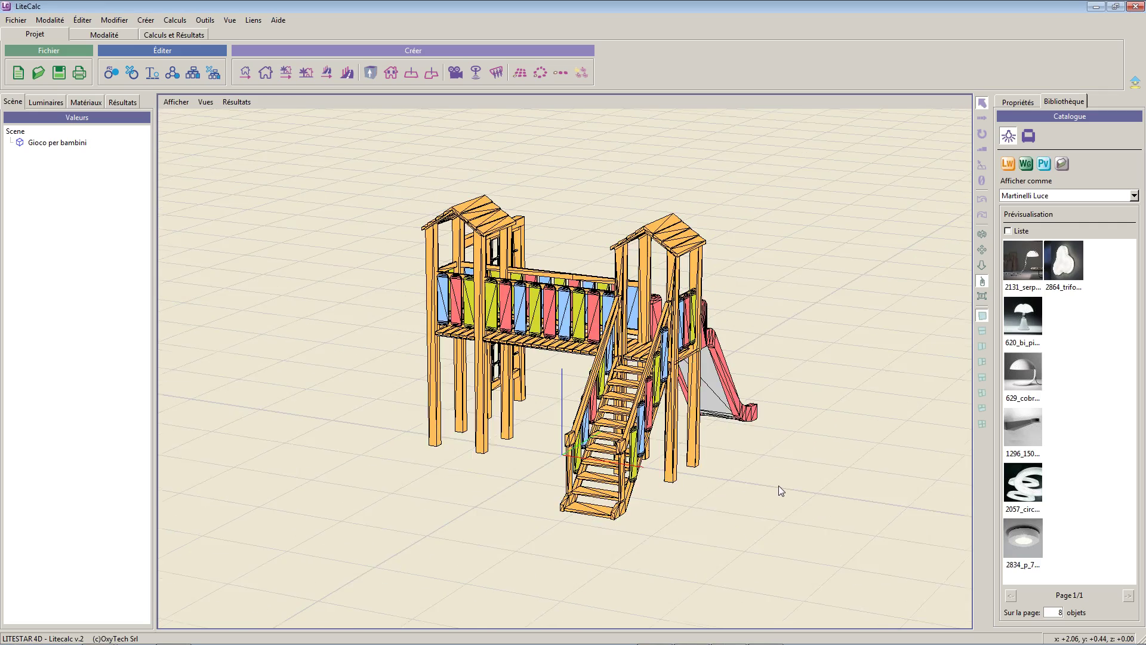
middle_drag(815, 464, 436, 475)
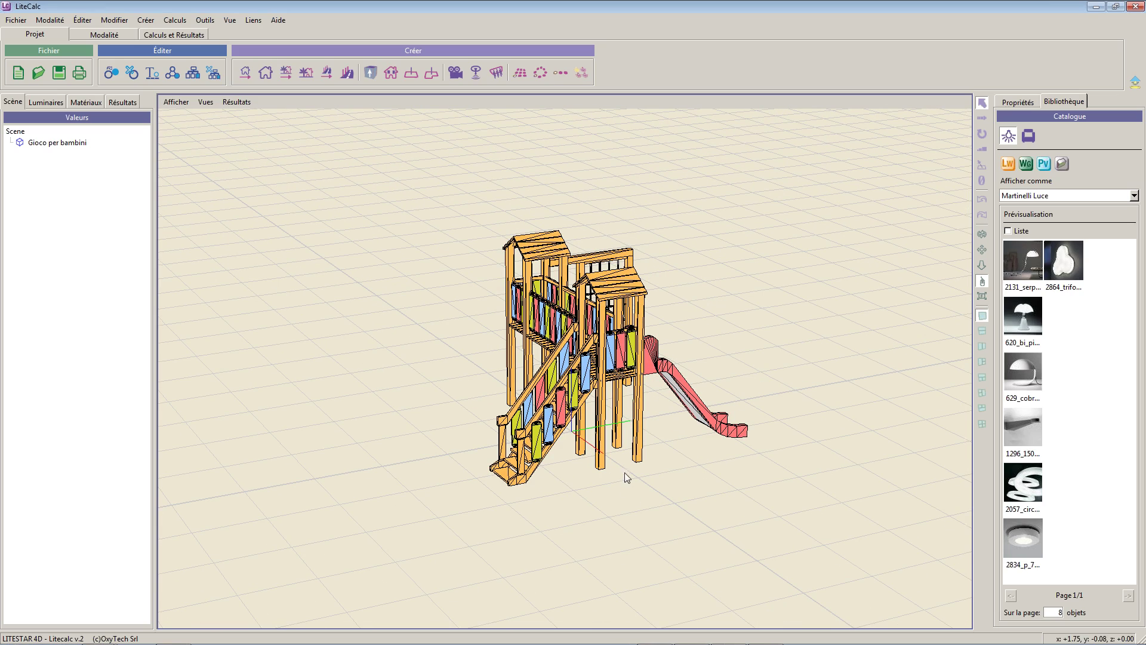
scroll(588, 458, up, 3)
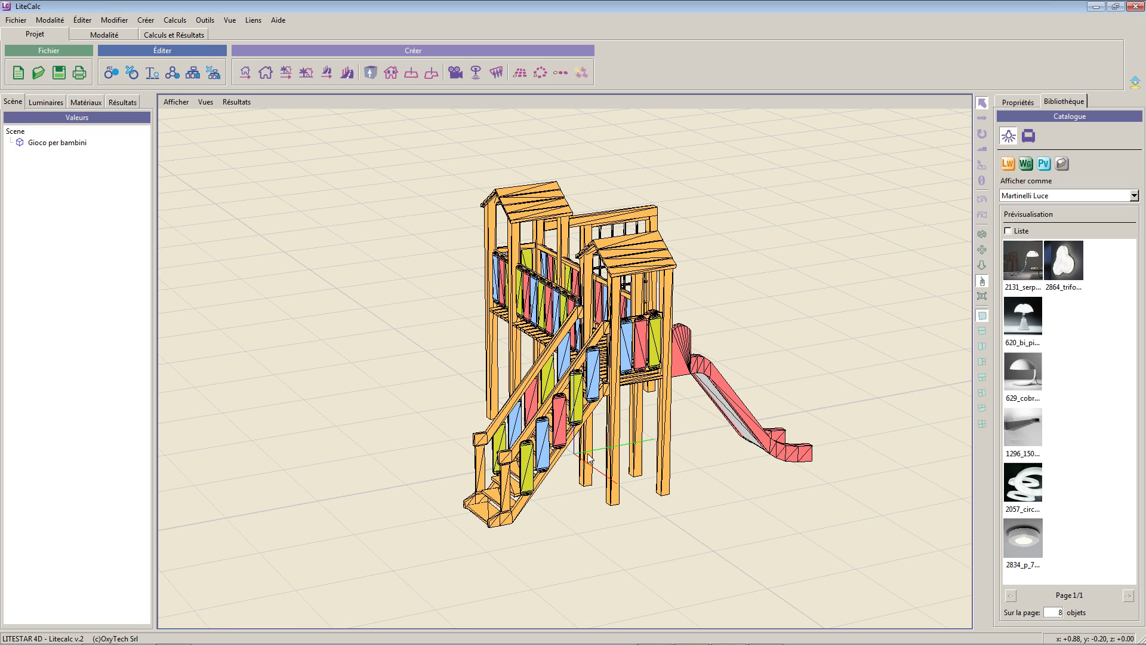
- Open the object editor for Gioco per bambini and place it clear of the model
click(614, 359)
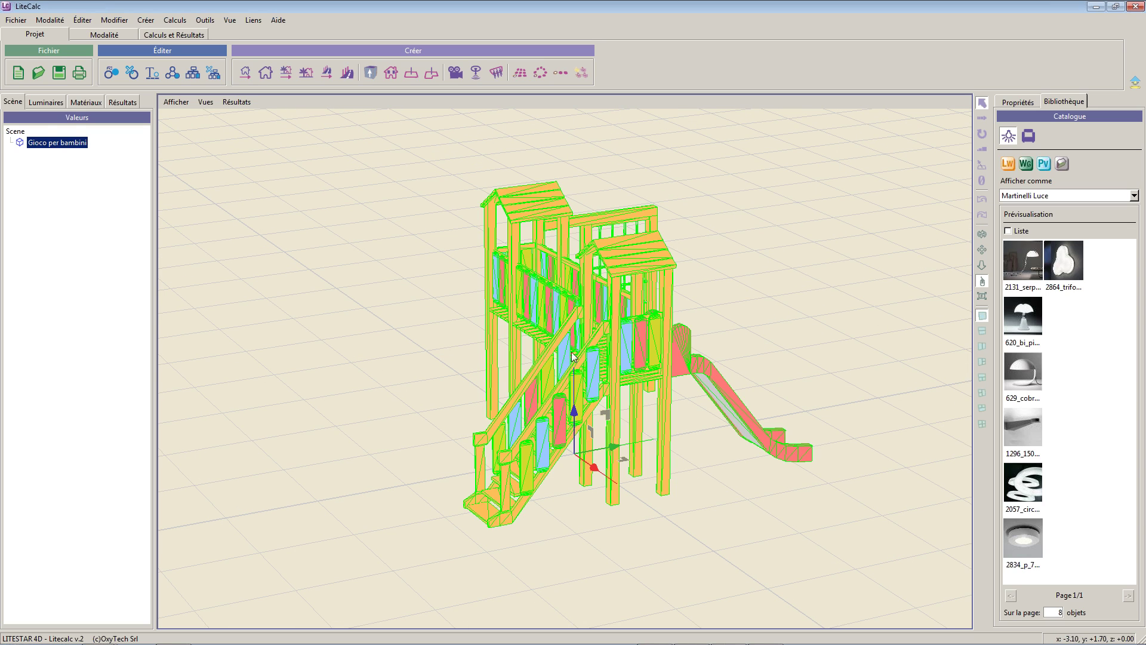
click(434, 351)
click(53, 144)
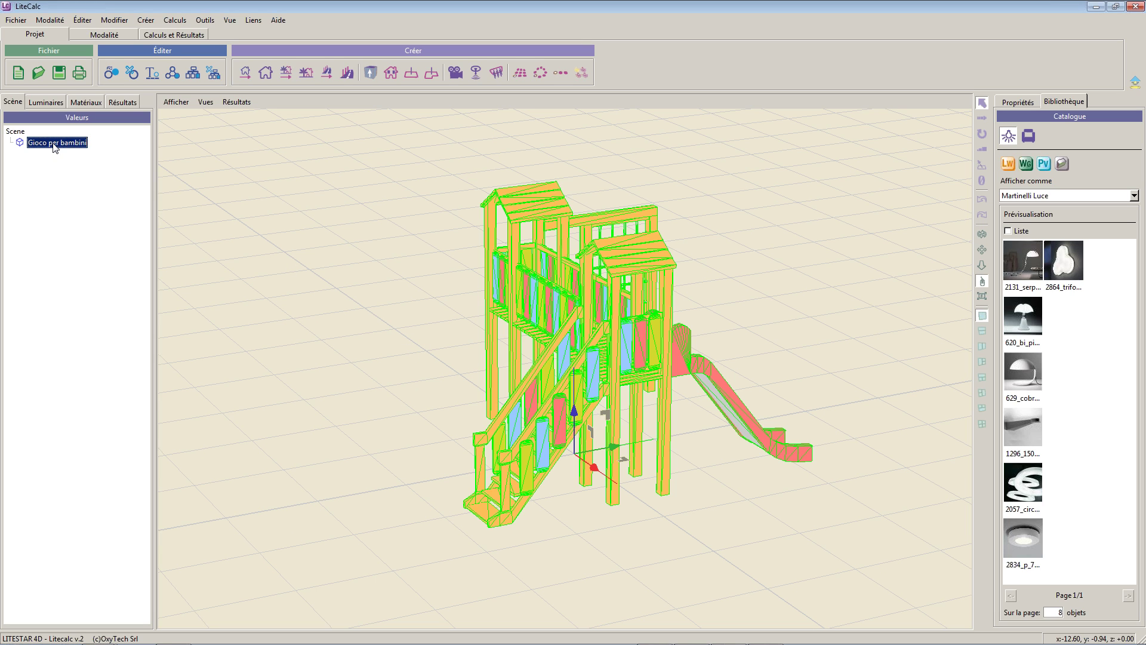
right_click(54, 147)
click(82, 153)
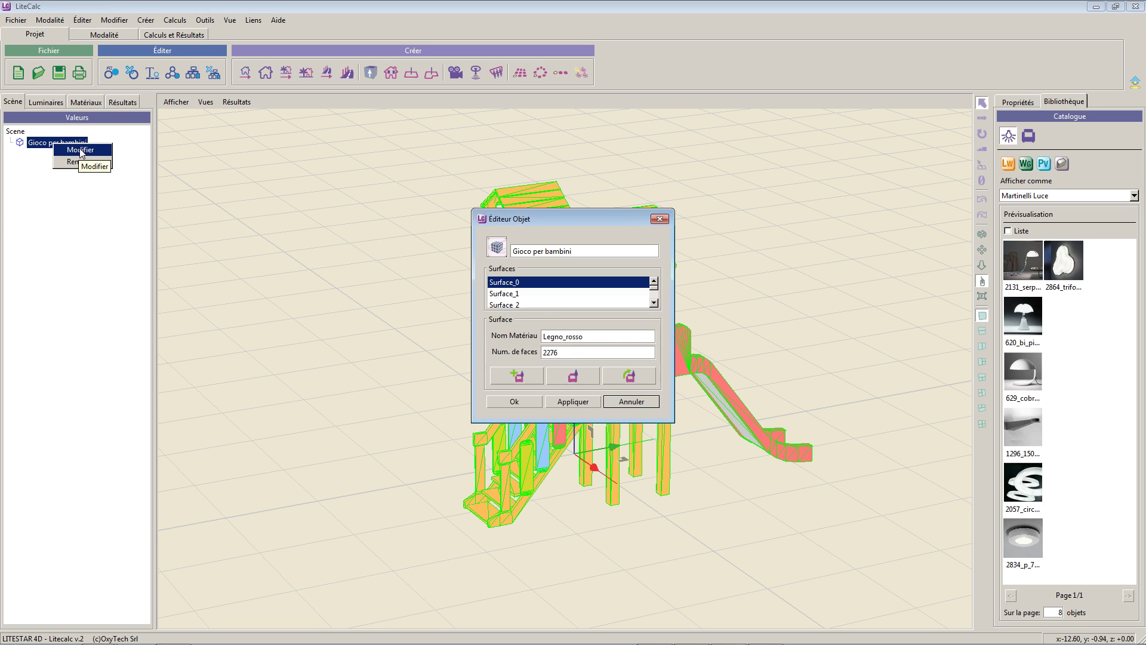
drag(578, 220, 234, 158)
- Go through the surfaces of Gioco per bambini from Surface_1 to Surface_6, examining each one's material name and highlighted faces
click(170, 242)
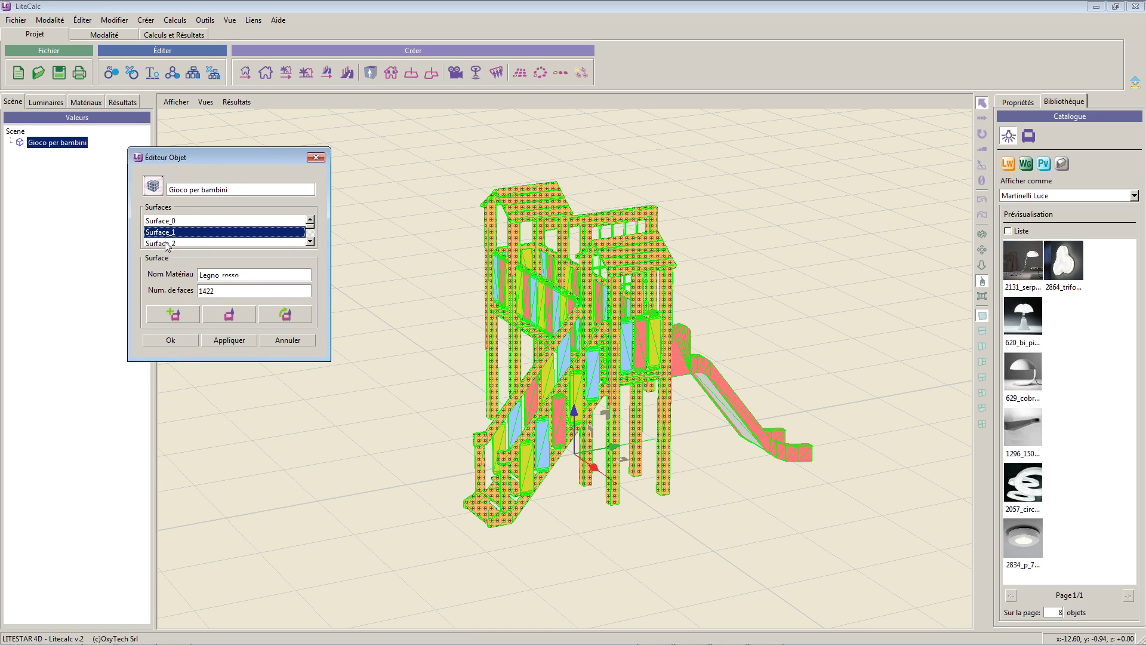
scroll(166, 246, down, 1)
click(165, 227)
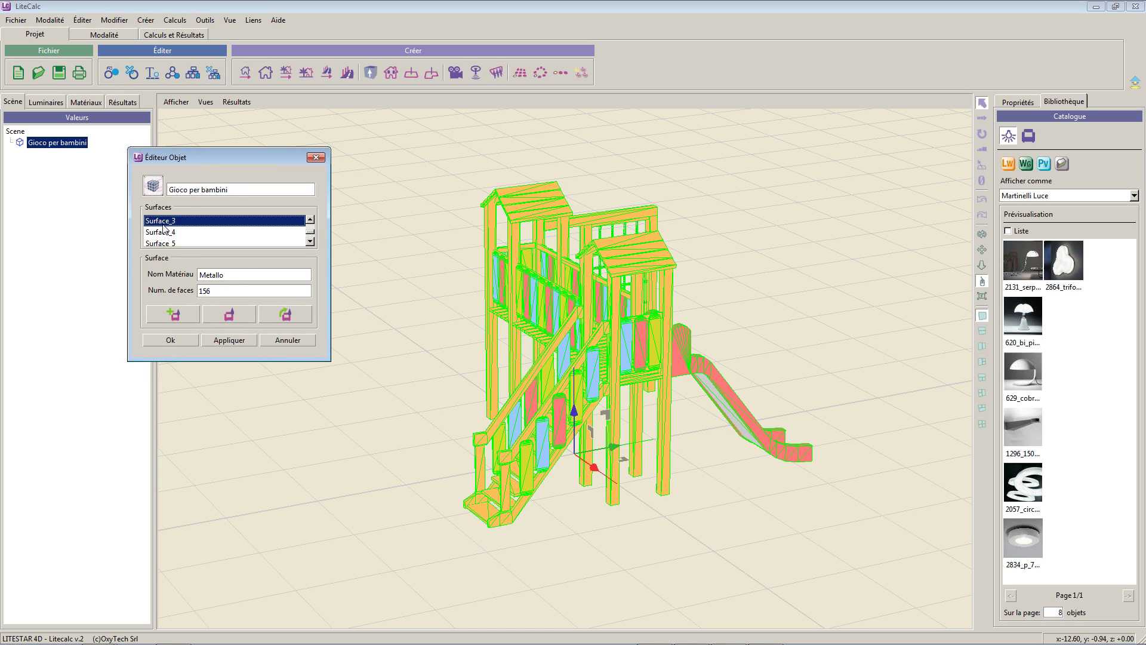
click(167, 243)
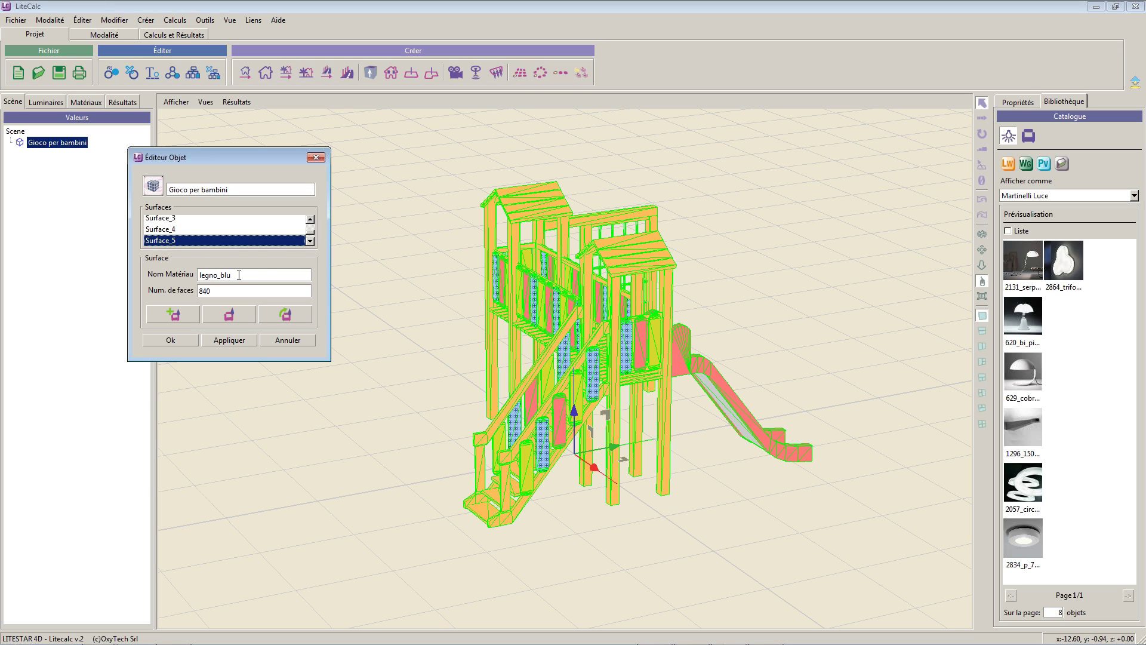
click(310, 241)
click(190, 241)
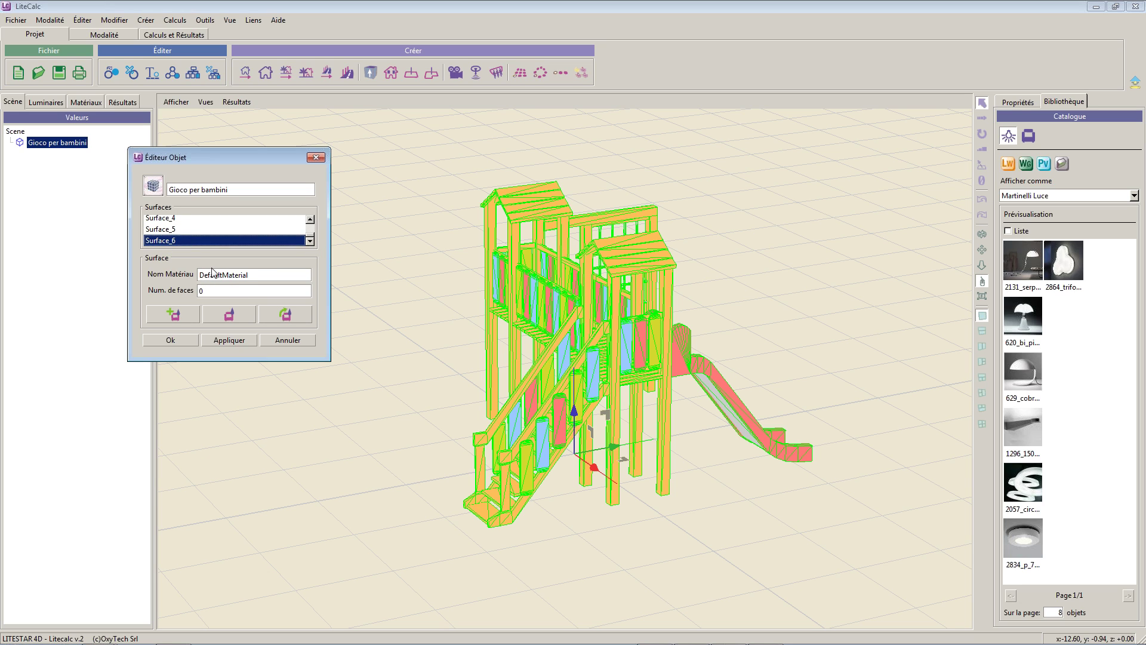
click(177, 229)
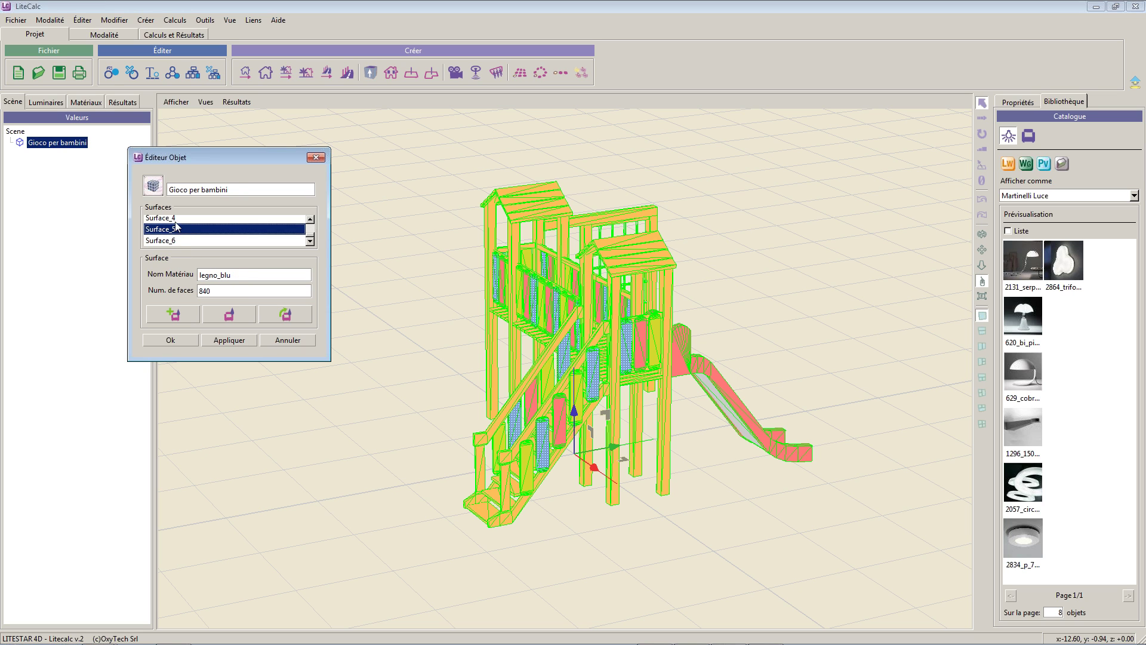
click(178, 219)
scroll(177, 226, up, 3)
click(177, 221)
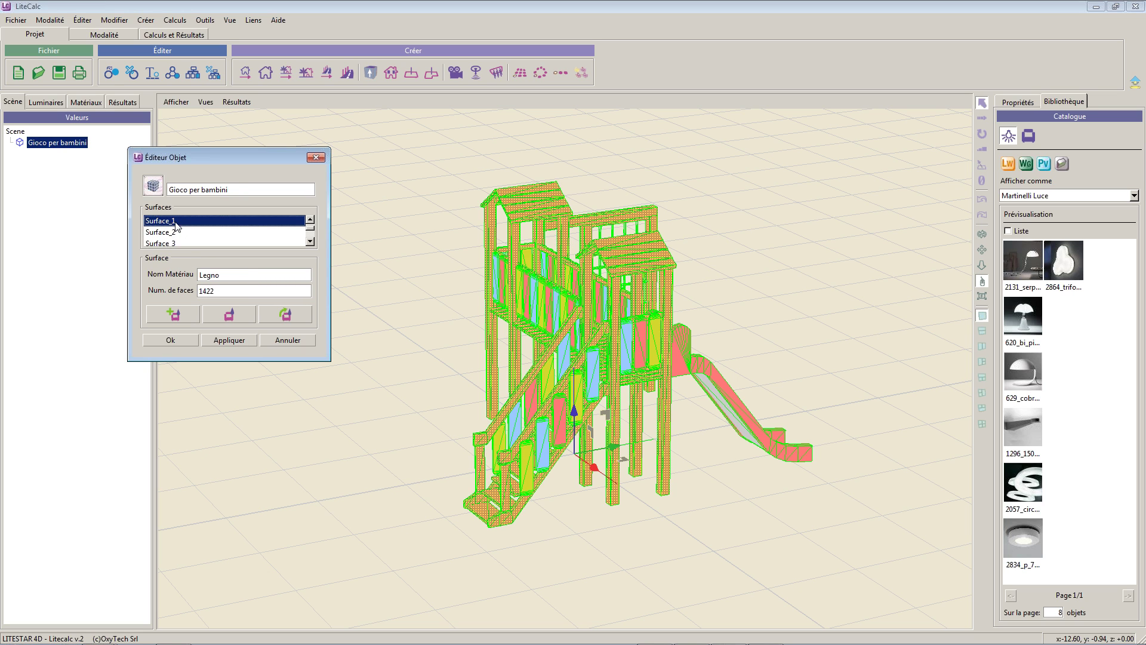
- Examine Surface_0 of Gioco per bambini, close the object editor without applying changes and deselect the model
scroll(179, 227, up, 1)
click(180, 221)
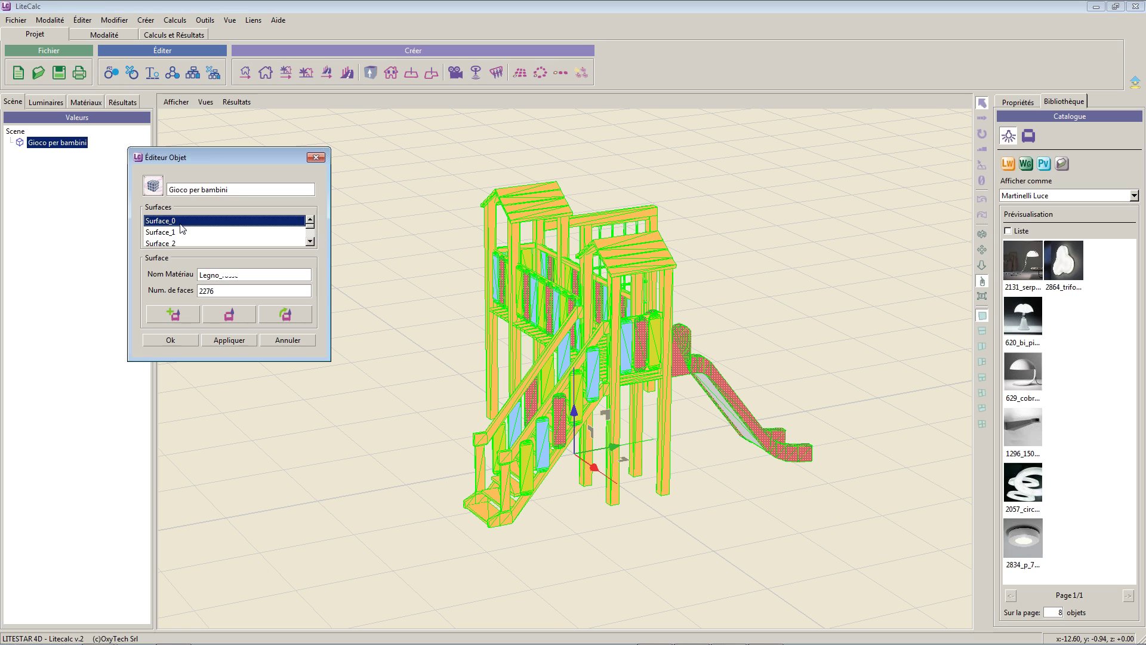
click(297, 340)
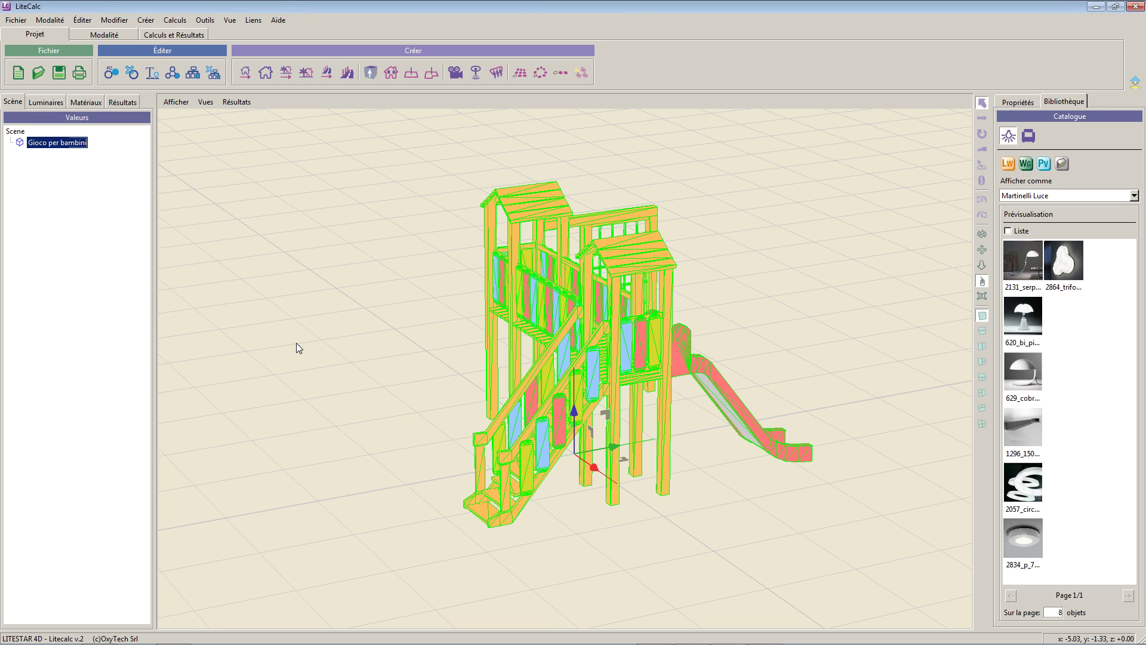
click(390, 324)
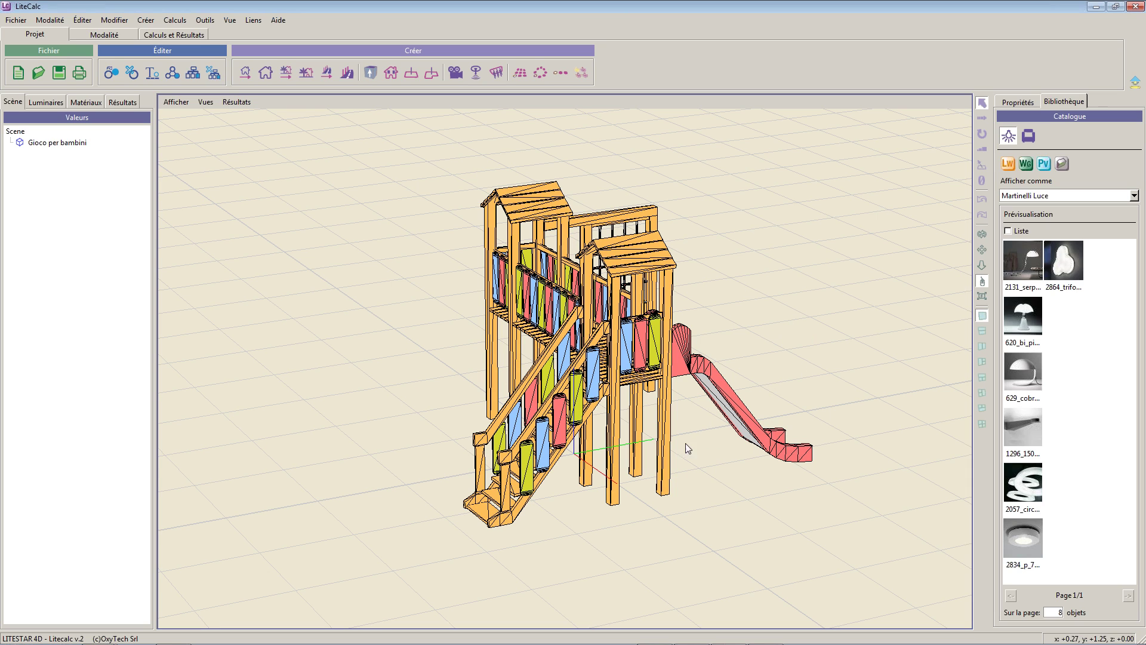
- Examine the Gioco per bambini model from its stair side and leave it deselected
click(668, 410)
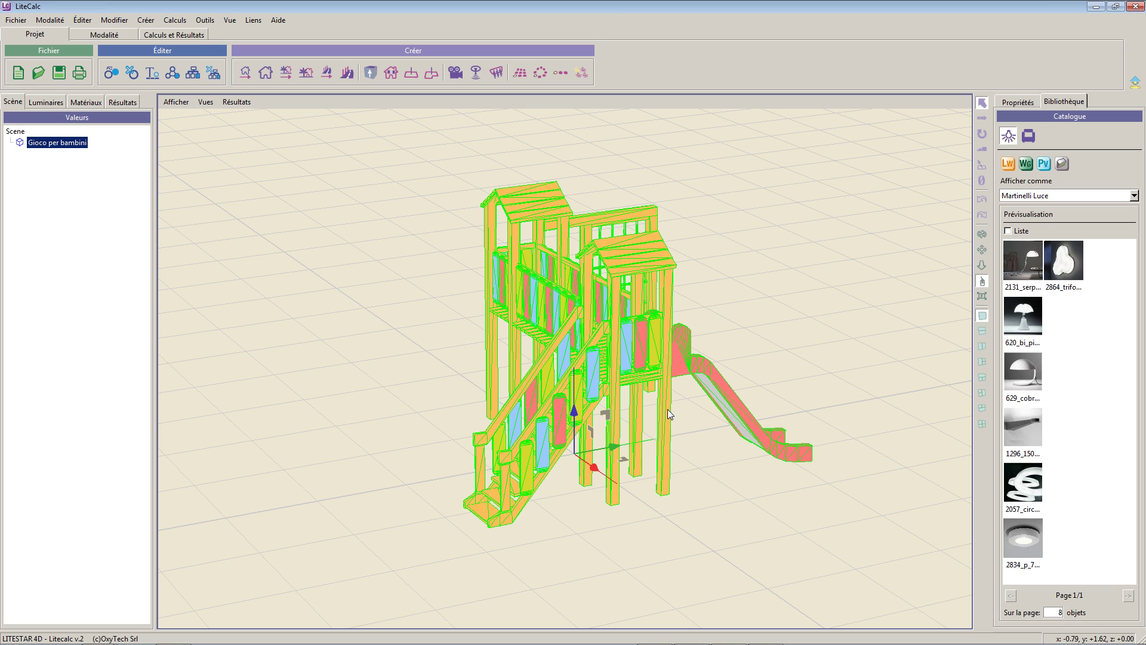
middle_drag(650, 353, 654, 382)
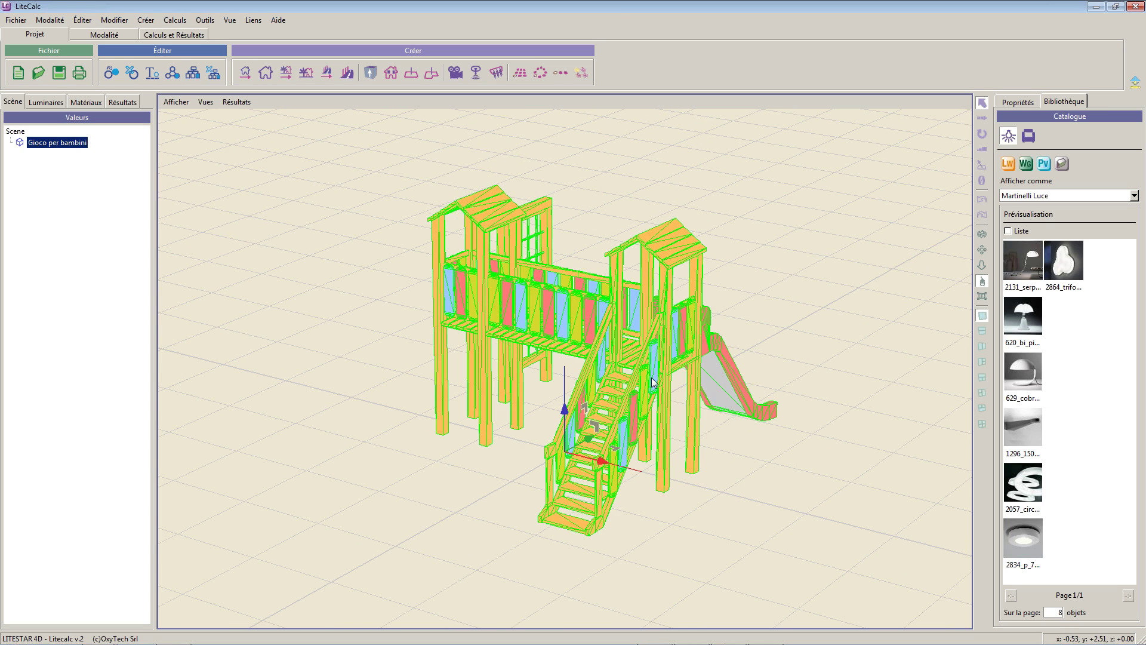
click(752, 535)
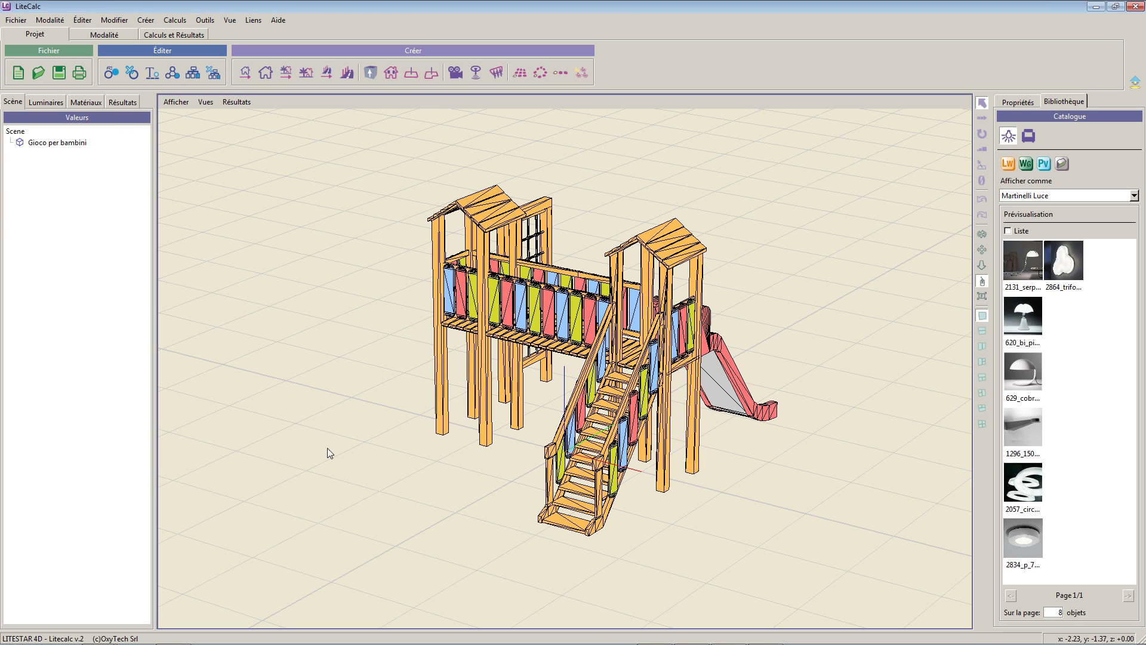
mouse_move(549, 642)
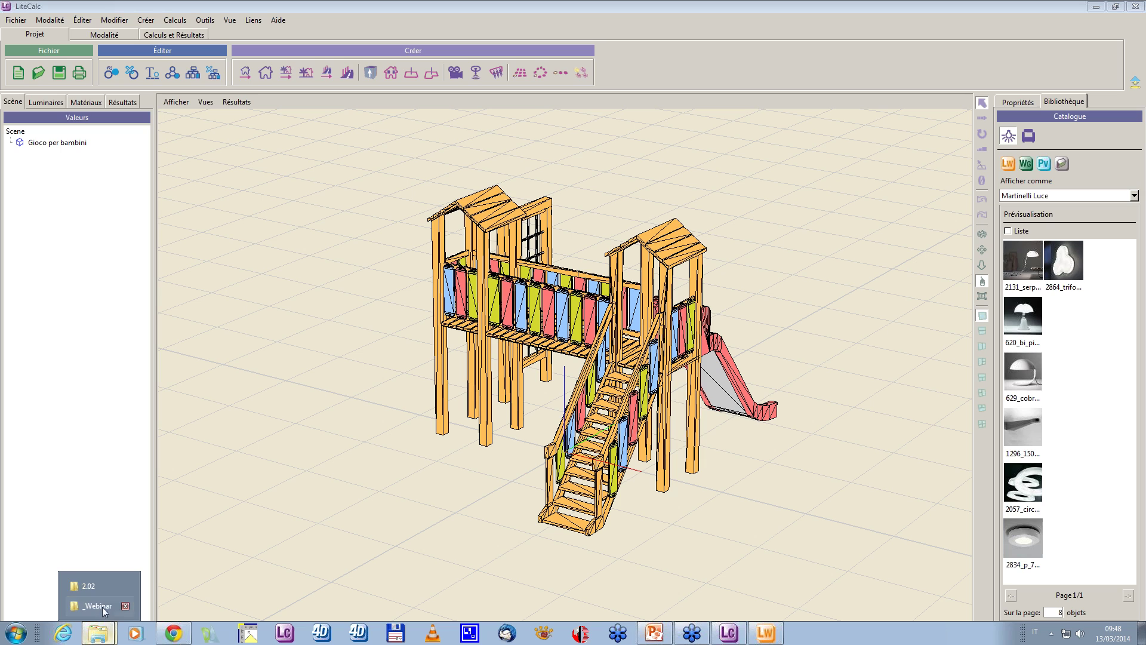
click(94, 592)
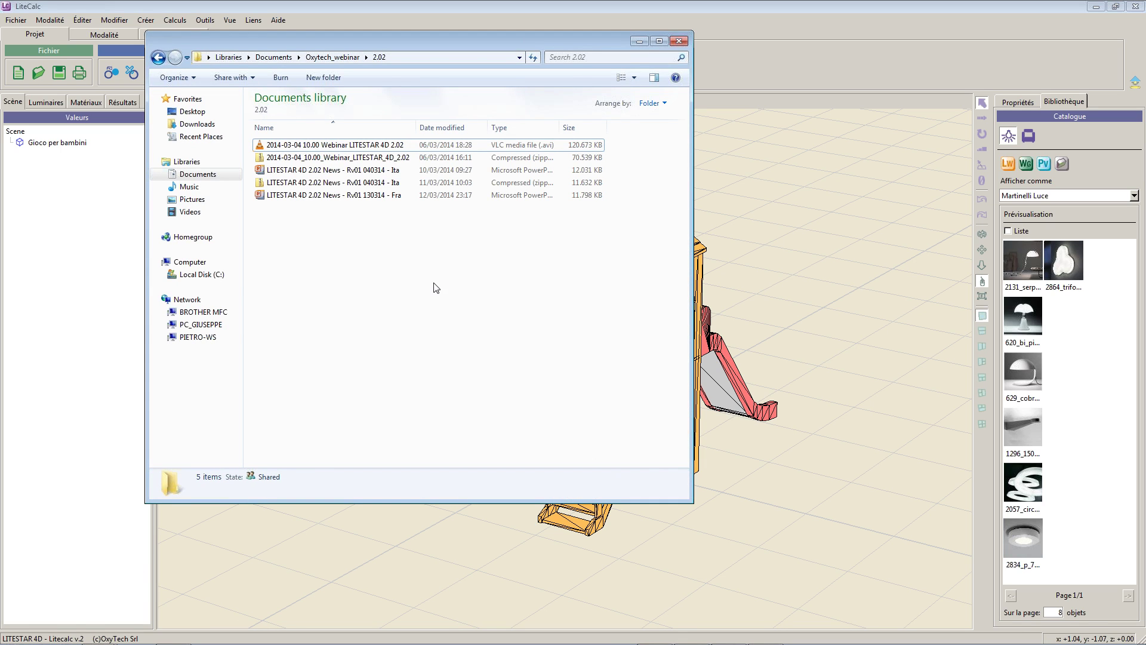
click(667, 24)
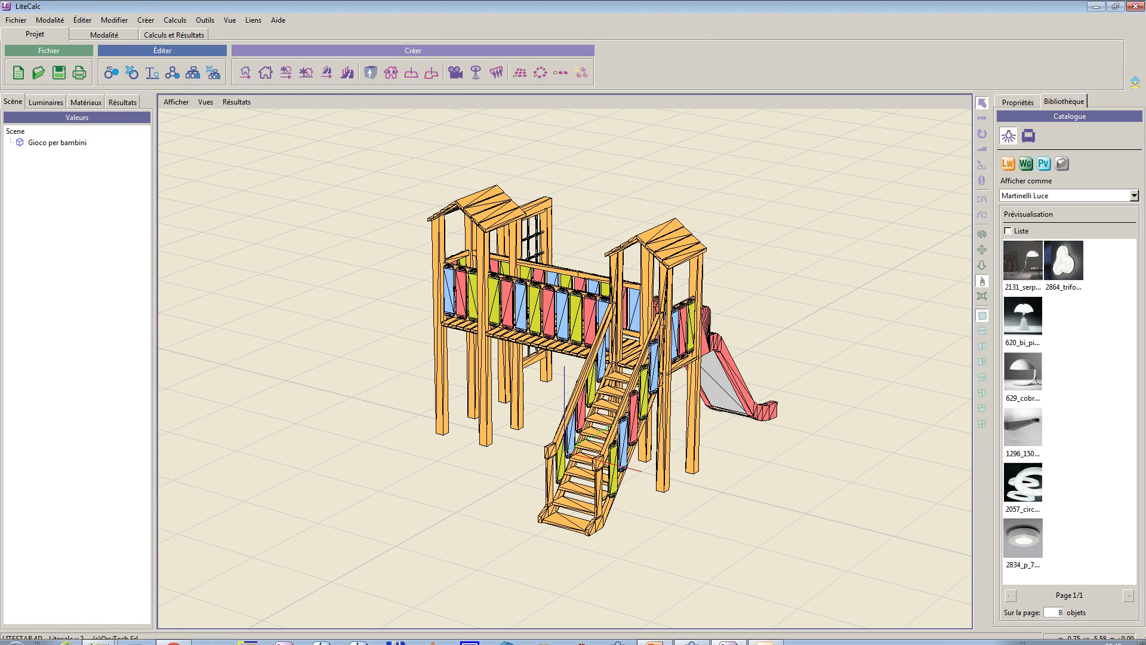
- Bring the 2D - Plan DXF file from the _Webinar folder into the scene for import
mouse_move(97, 633)
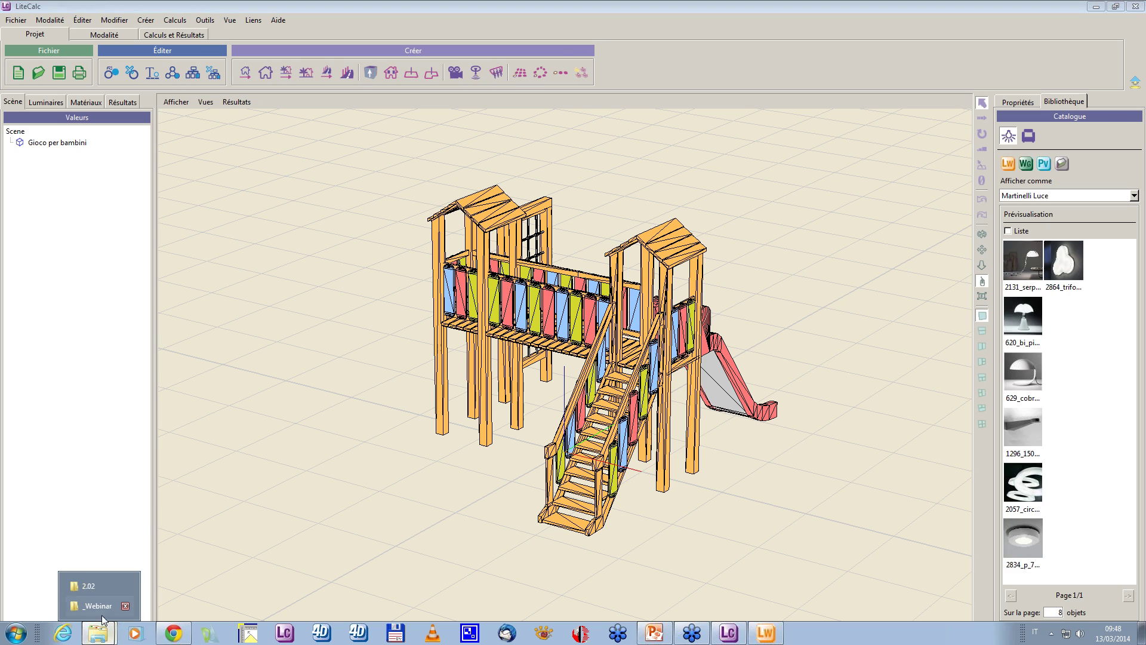
click(91, 613)
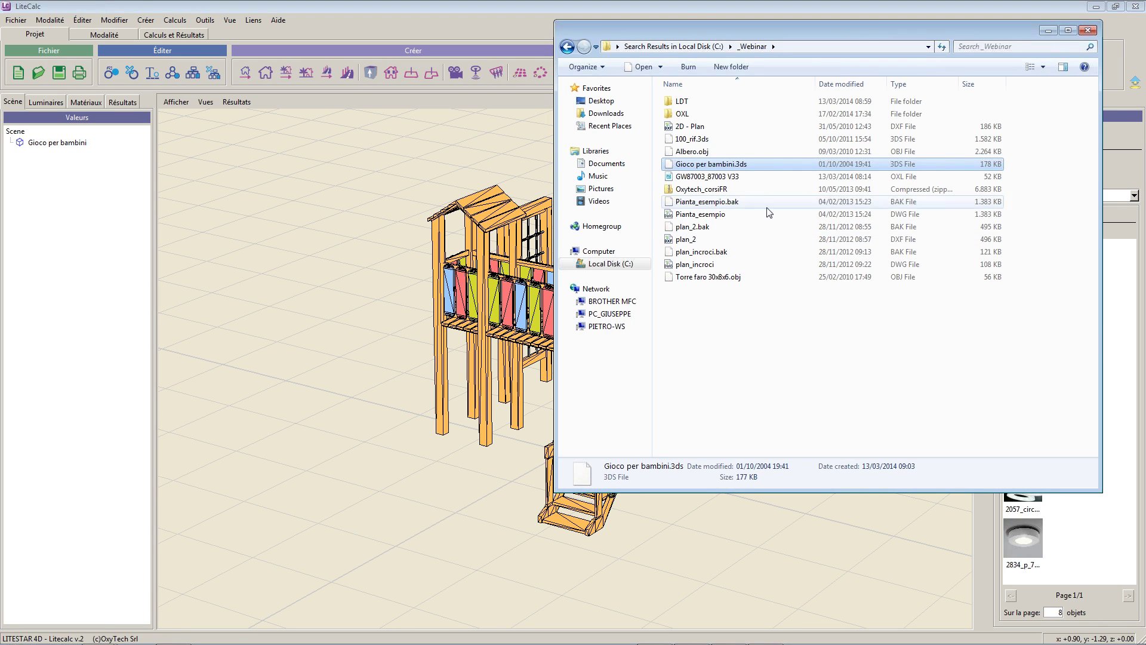
drag(689, 126, 357, 360)
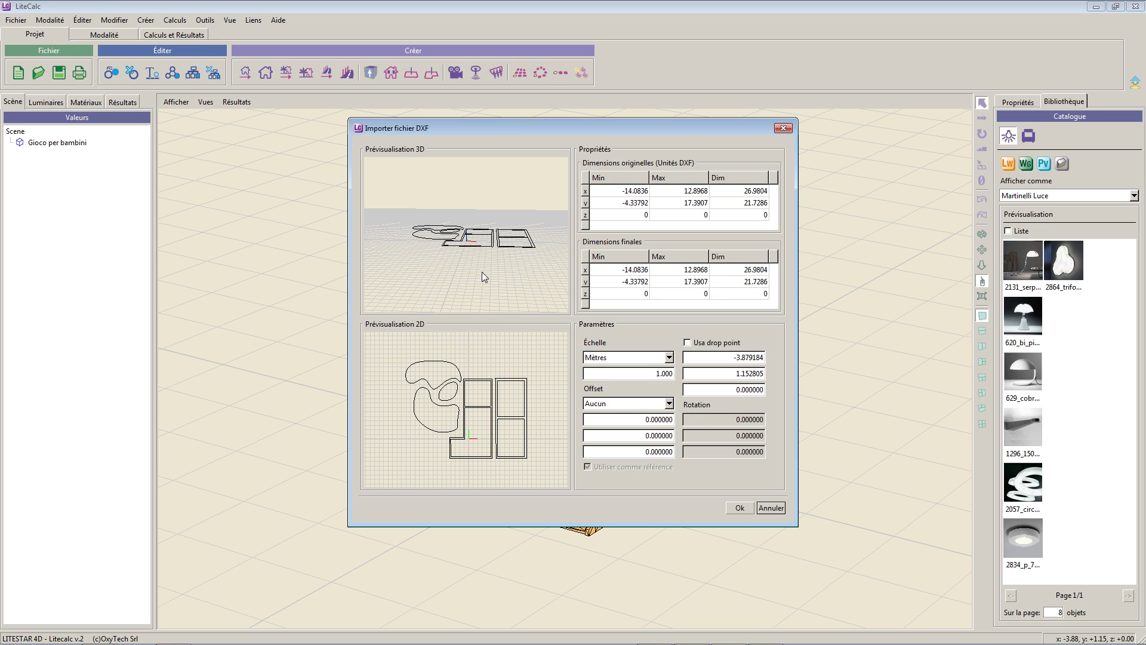
- Examine the floor plan's lines up close and from another angle in the import's 3D preview
mouse_move(493, 244)
mouse_down()
mouse_move(432, 245)
mouse_move(483, 239)
mouse_up()
scroll(482, 239, up, 5)
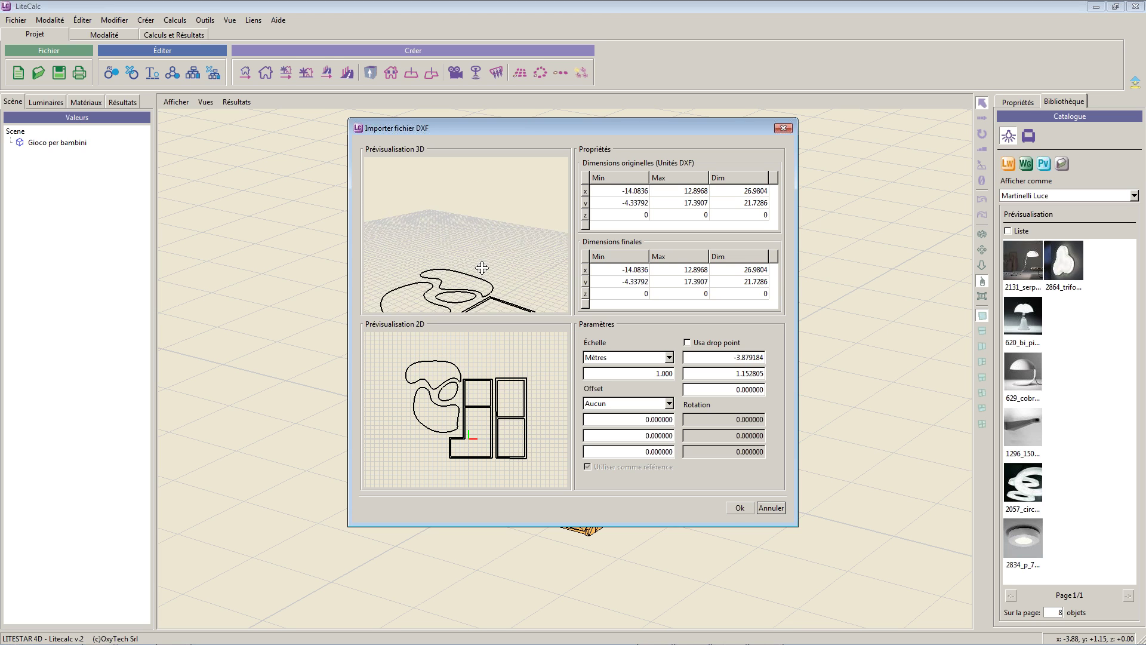
middle_drag(479, 245, 482, 257)
drag(511, 288, 494, 294)
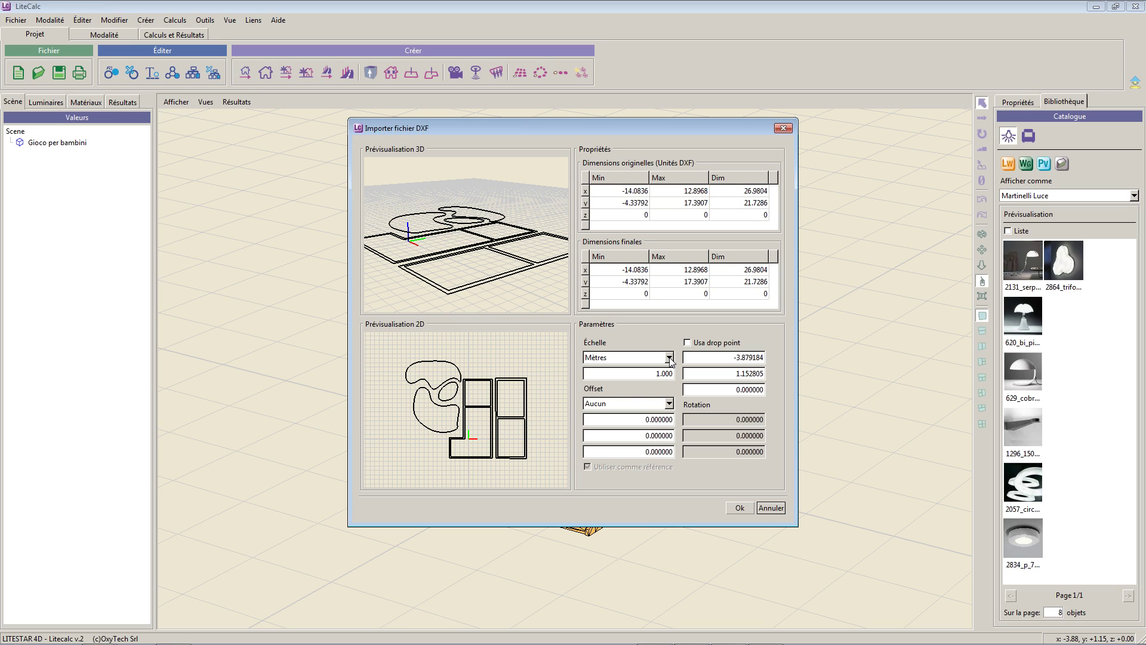
- Try the import offsets En bas à gauche, Centré axes X-Y and Personnalisé, and return to Aucun
click(669, 403)
click(645, 429)
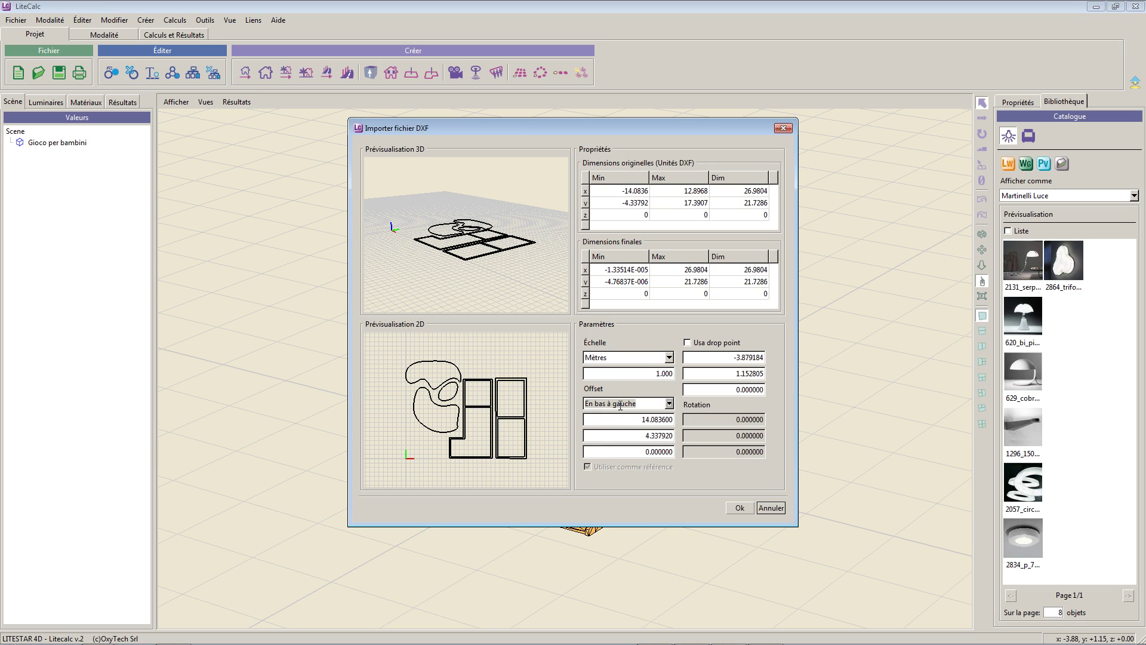
click(668, 404)
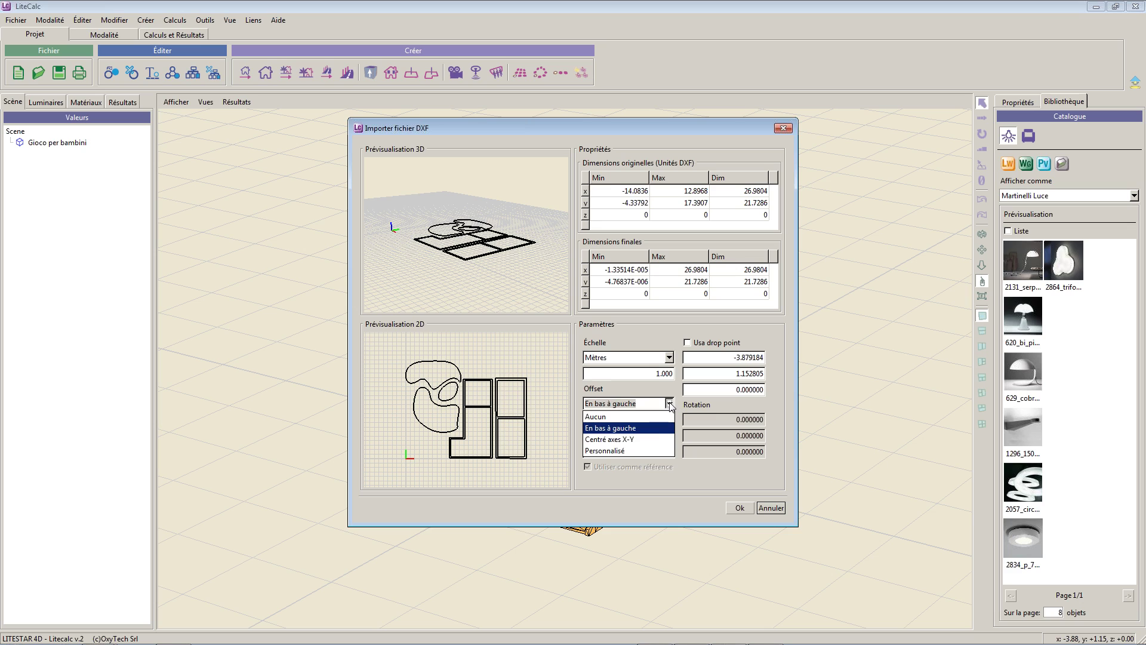
click(649, 440)
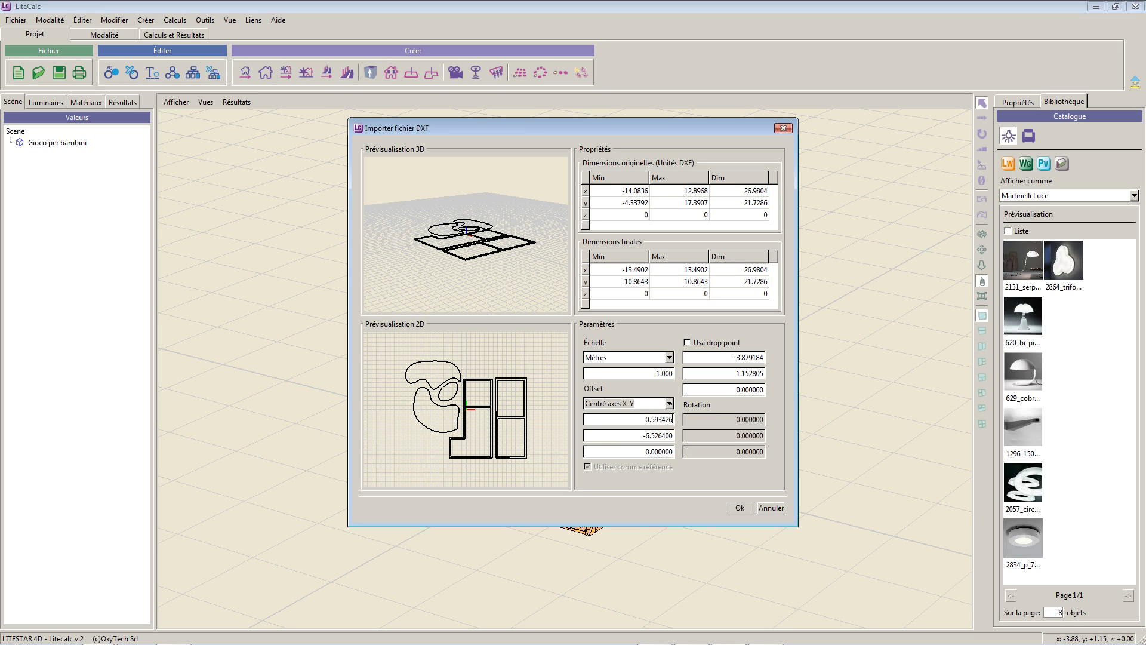
click(669, 404)
click(650, 450)
click(669, 403)
click(639, 417)
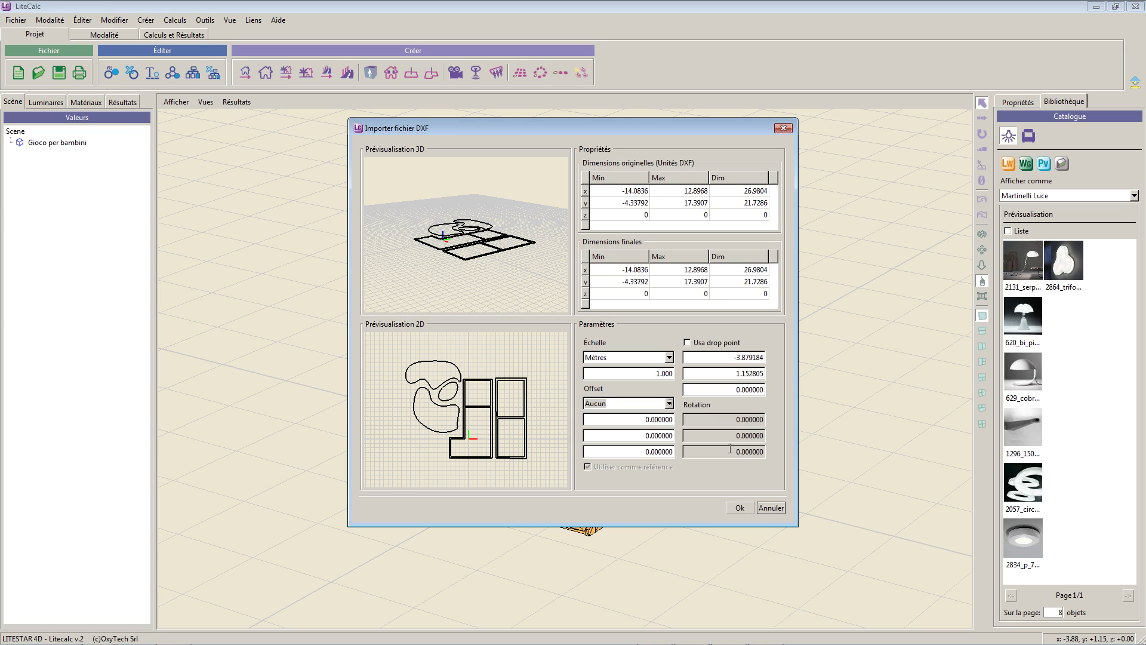
- Import the 2D - Plan drawing with the scale in Mètres and no offset
click(743, 509)
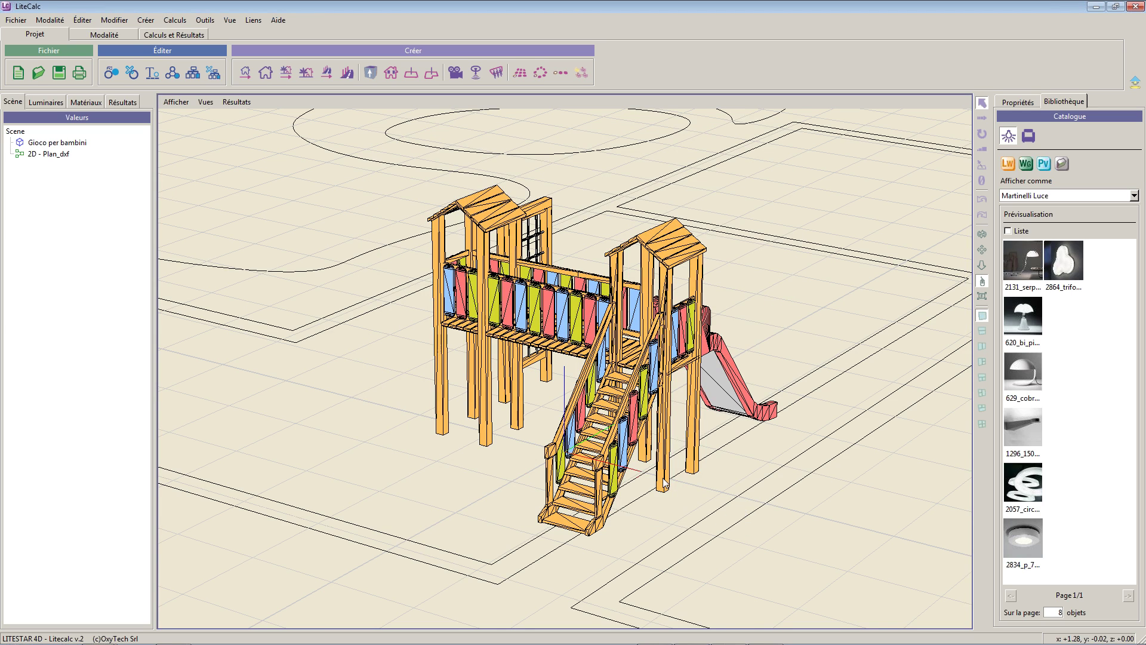
scroll(664, 489, down, 6)
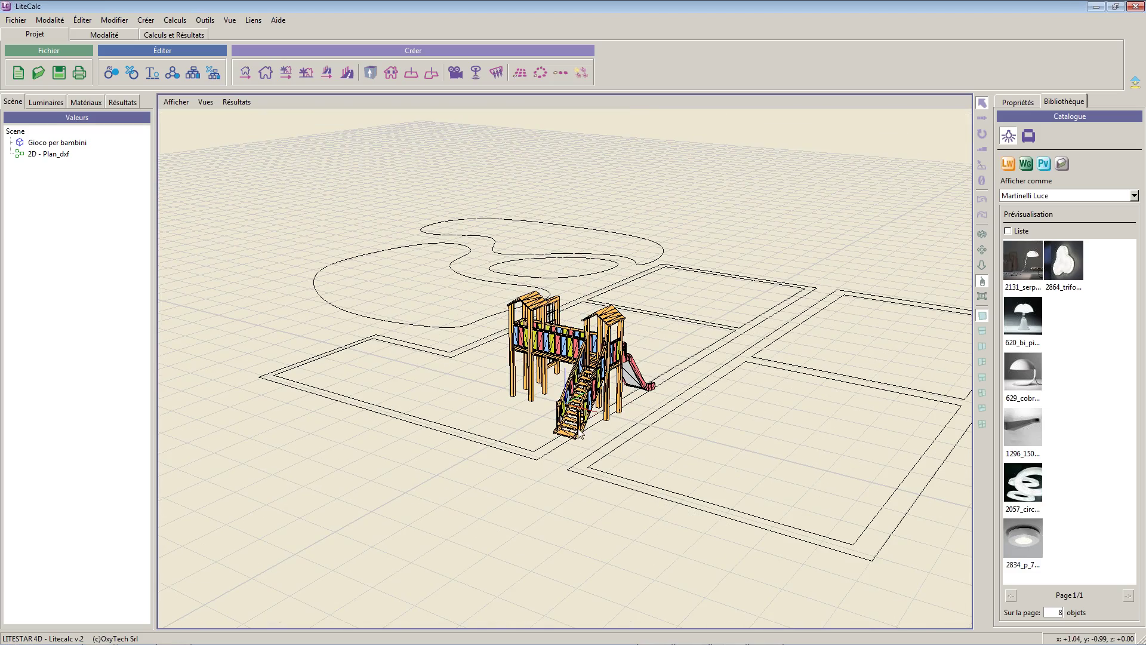
scroll(568, 399, up, 1)
middle_drag(576, 407, 609, 489)
- Move Gioco per bambini into the plan's small room beside the curved areas and deselect it
click(600, 498)
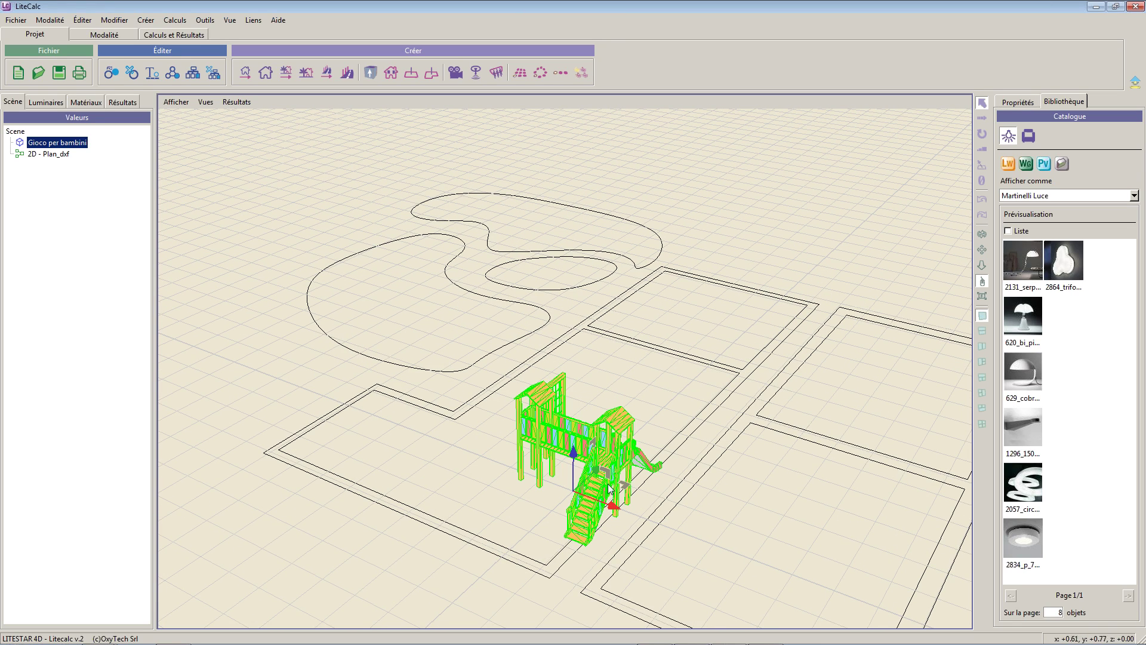
drag(628, 478, 757, 322)
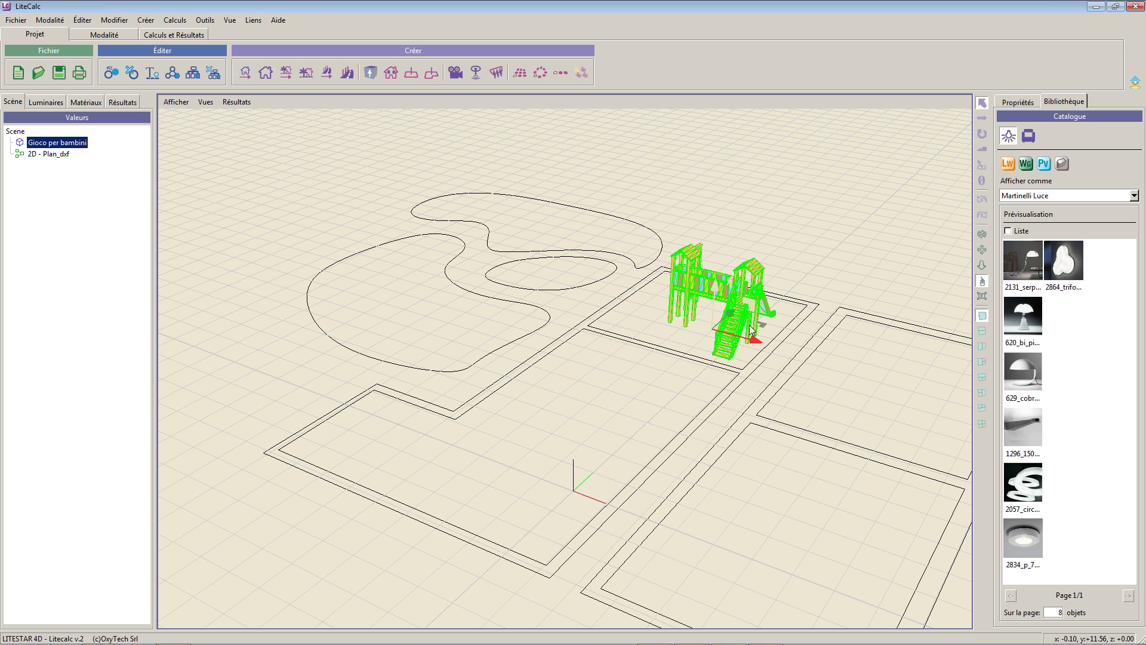
click(585, 475)
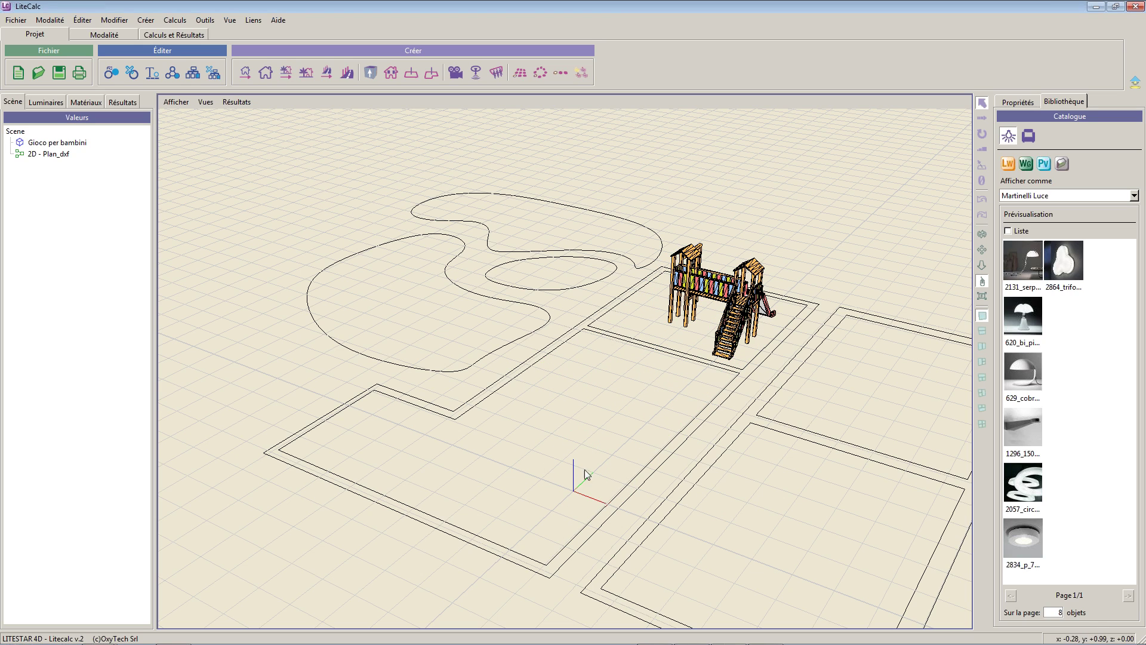
- Trace a working plane outline point by point around the larger curved area of the DXF plan
click(427, 73)
click(333, 265)
click(386, 243)
click(407, 237)
click(452, 261)
click(417, 235)
click(429, 234)
click(439, 234)
click(449, 235)
click(459, 239)
click(464, 242)
click(468, 247)
click(463, 254)
click(459, 256)
click(451, 260)
click(447, 266)
click(446, 273)
click(450, 281)
click(460, 286)
click(495, 297)
click(522, 303)
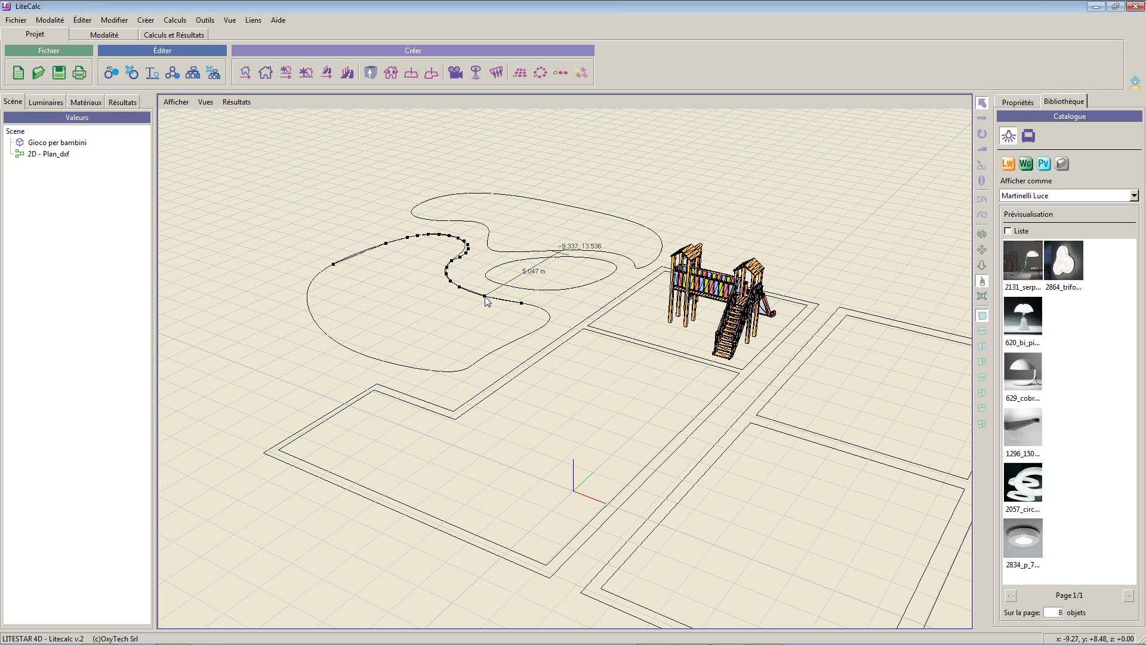
click(542, 308)
click(548, 313)
click(513, 341)
click(464, 370)
click(444, 371)
click(429, 370)
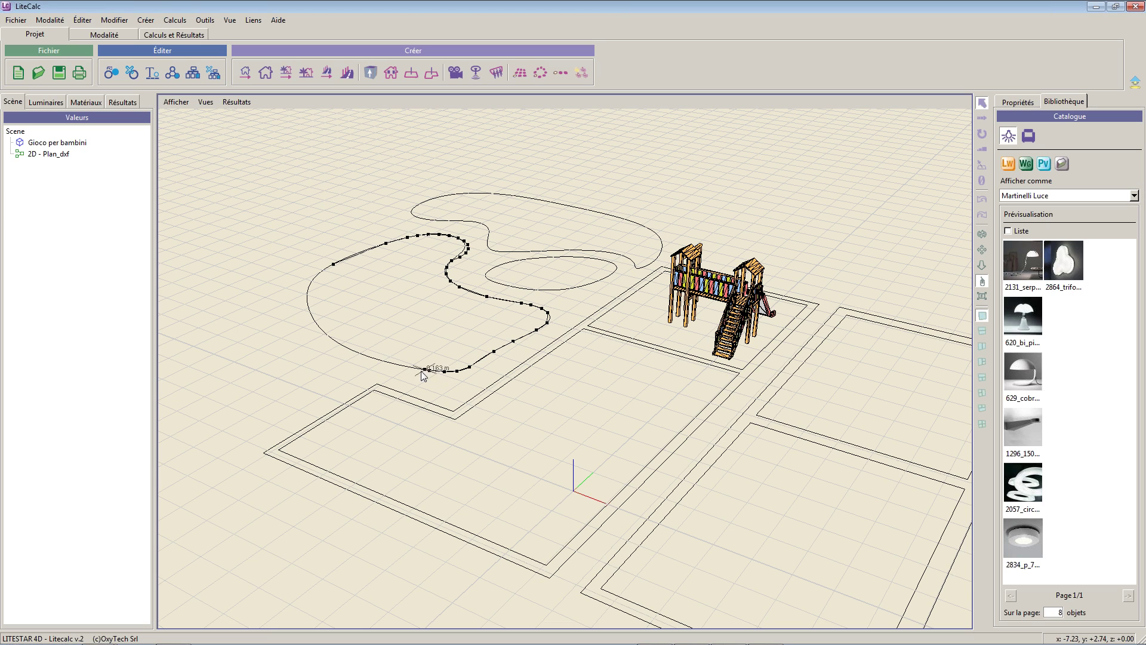
click(307, 295)
click(335, 339)
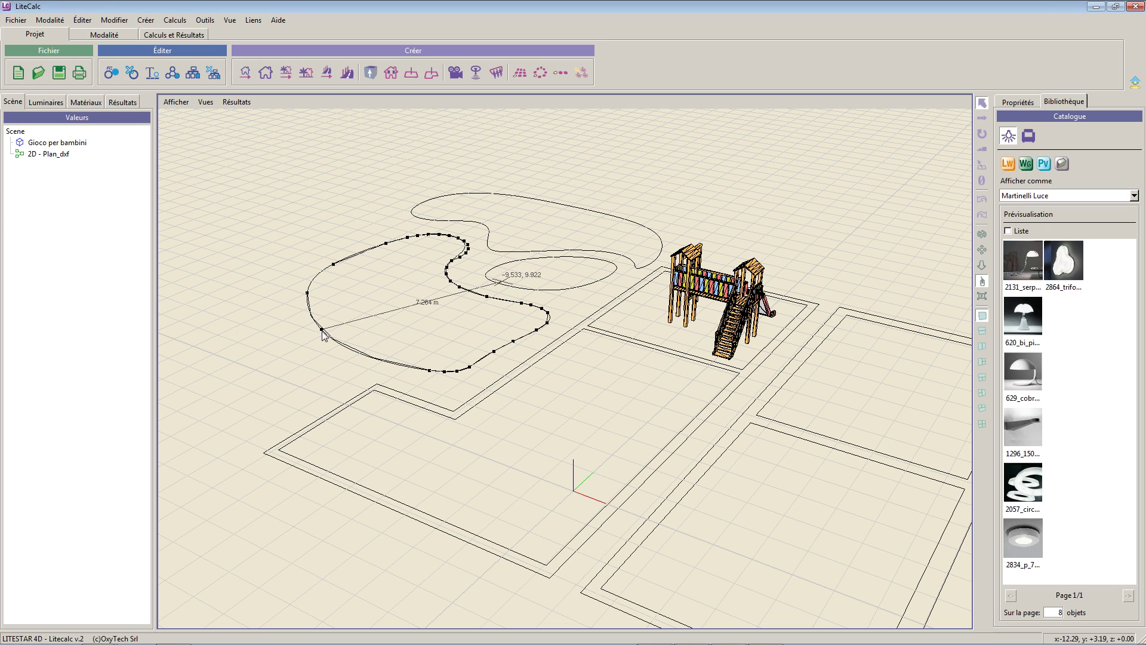
click(327, 346)
click(311, 282)
click(320, 273)
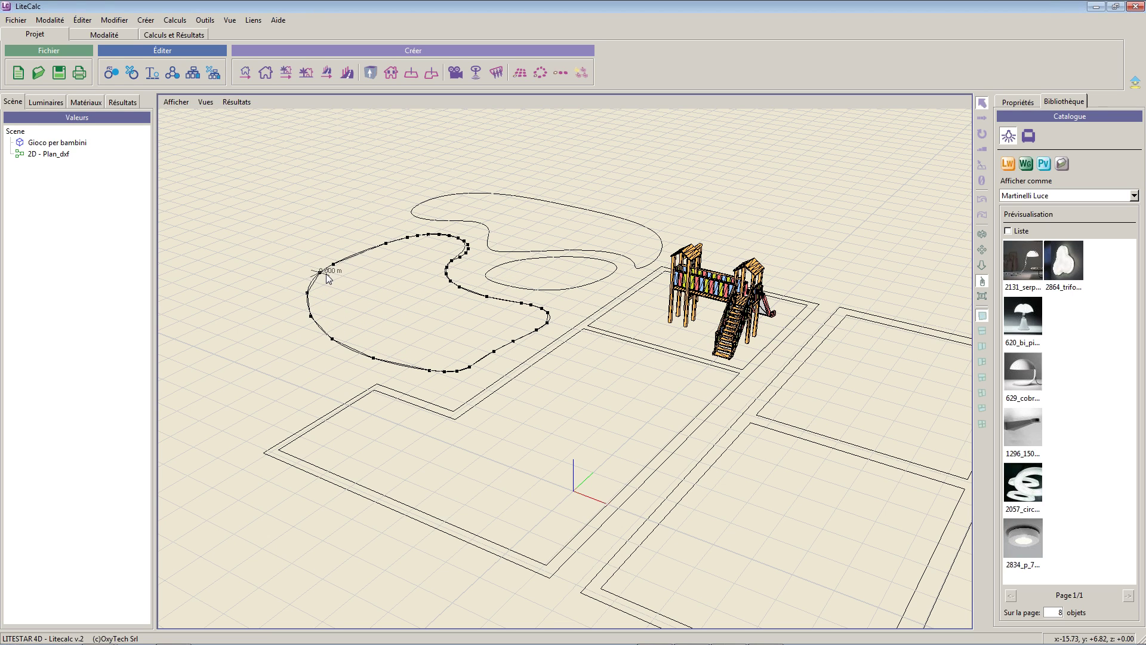
- Finish the traced outline as a working plane without entering a height, and deselect it
right_click(345, 308)
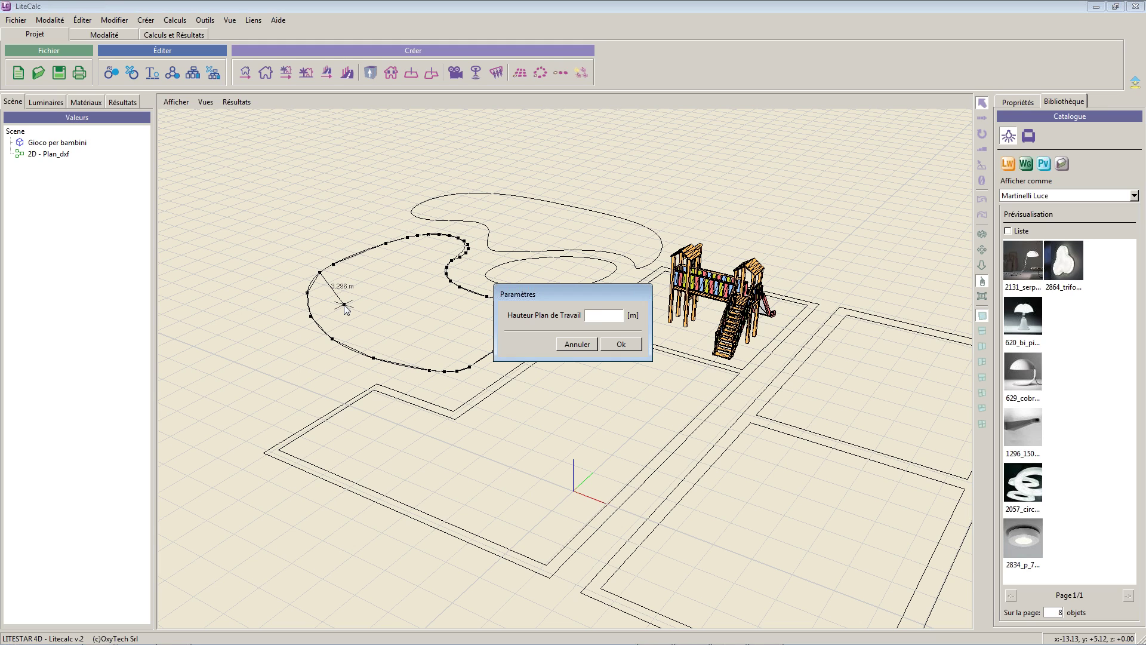
click(621, 344)
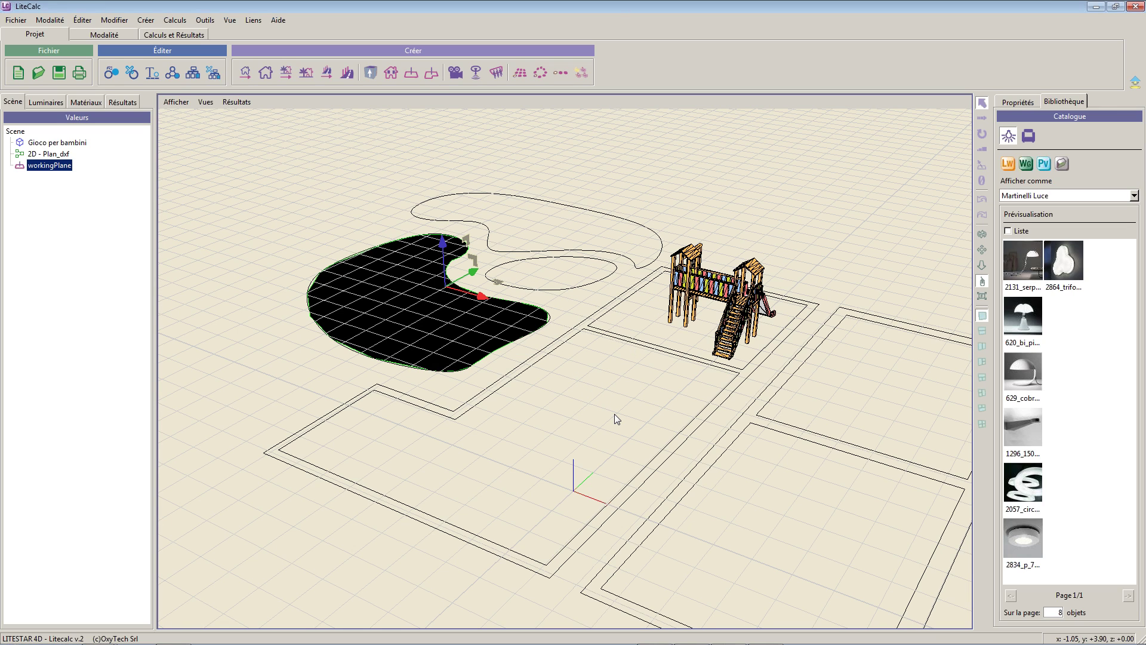
click(244, 306)
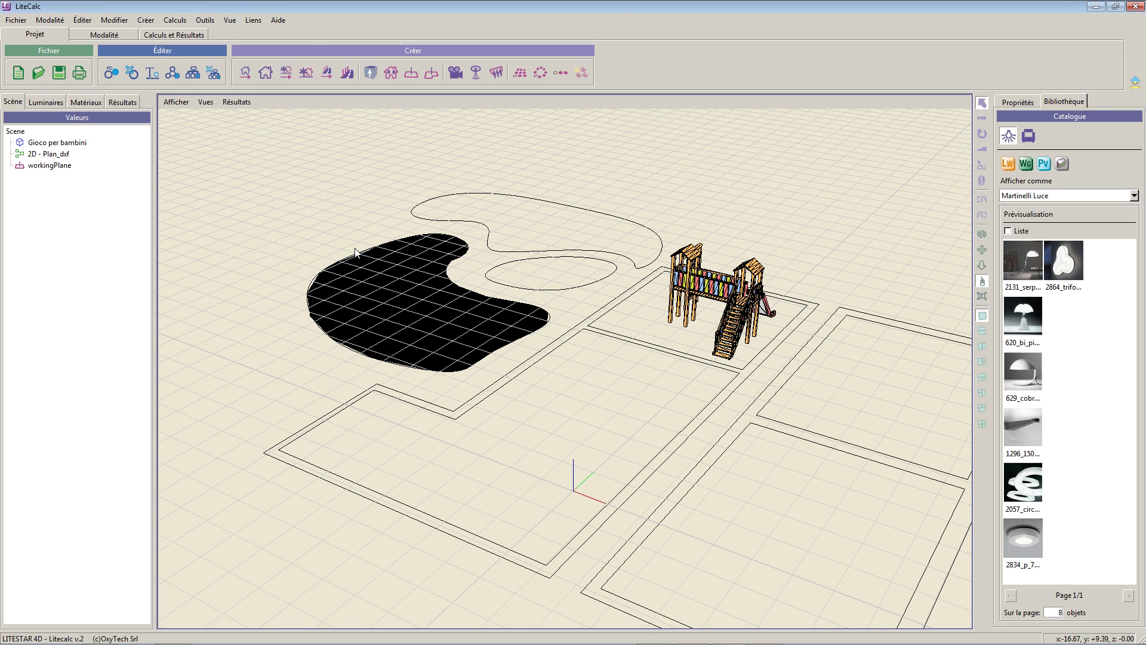
- Switch the luminaire catalogue to Arelux and place a ma03nw60 luminaire on the curved working plane
click(742, 357)
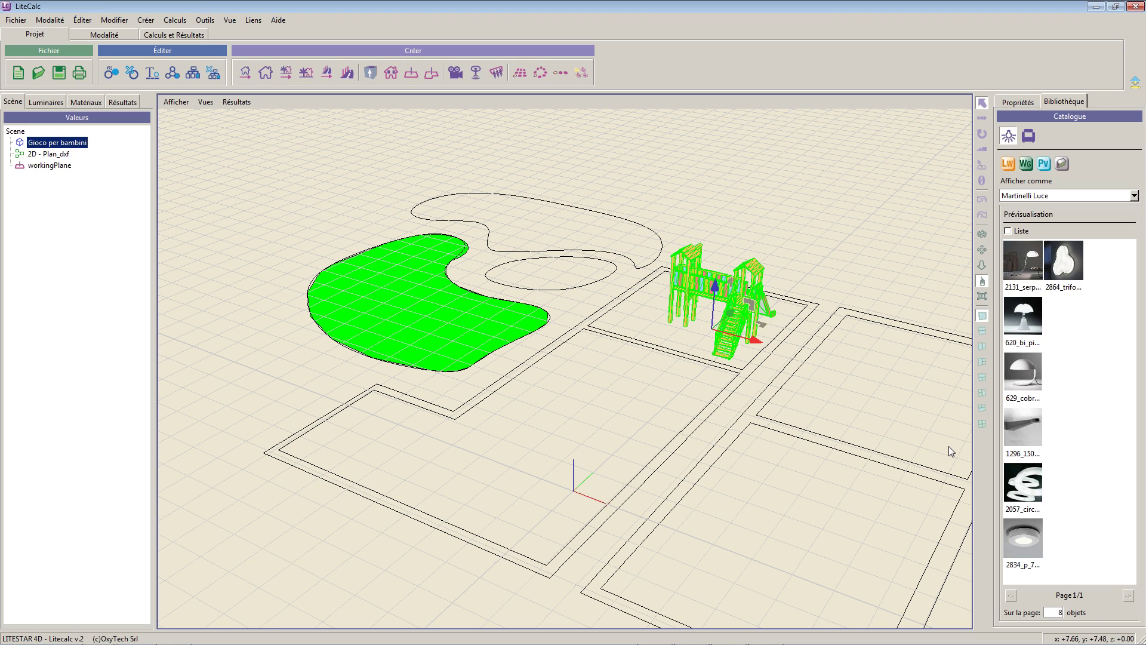
click(1045, 197)
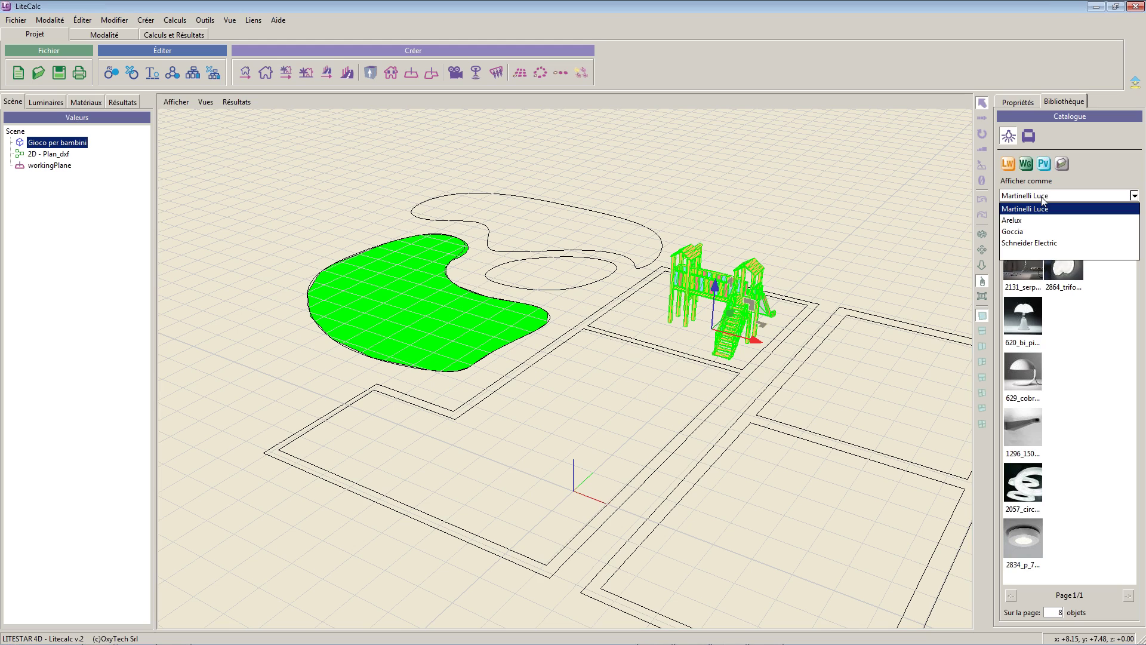
click(1034, 220)
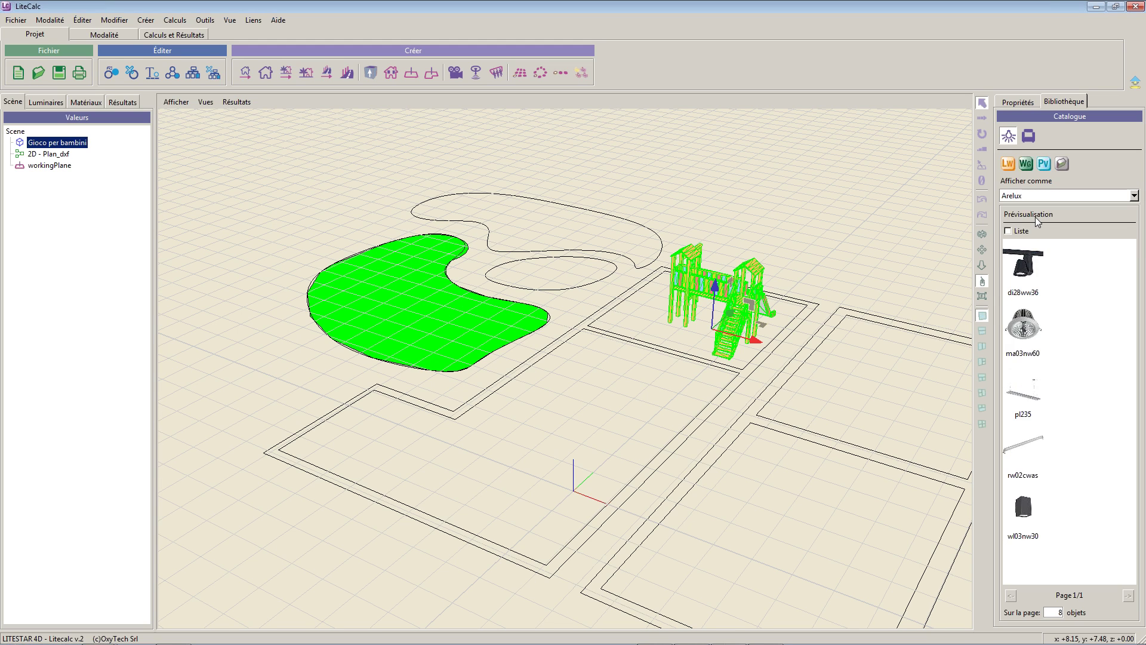
drag(1034, 330, 413, 310)
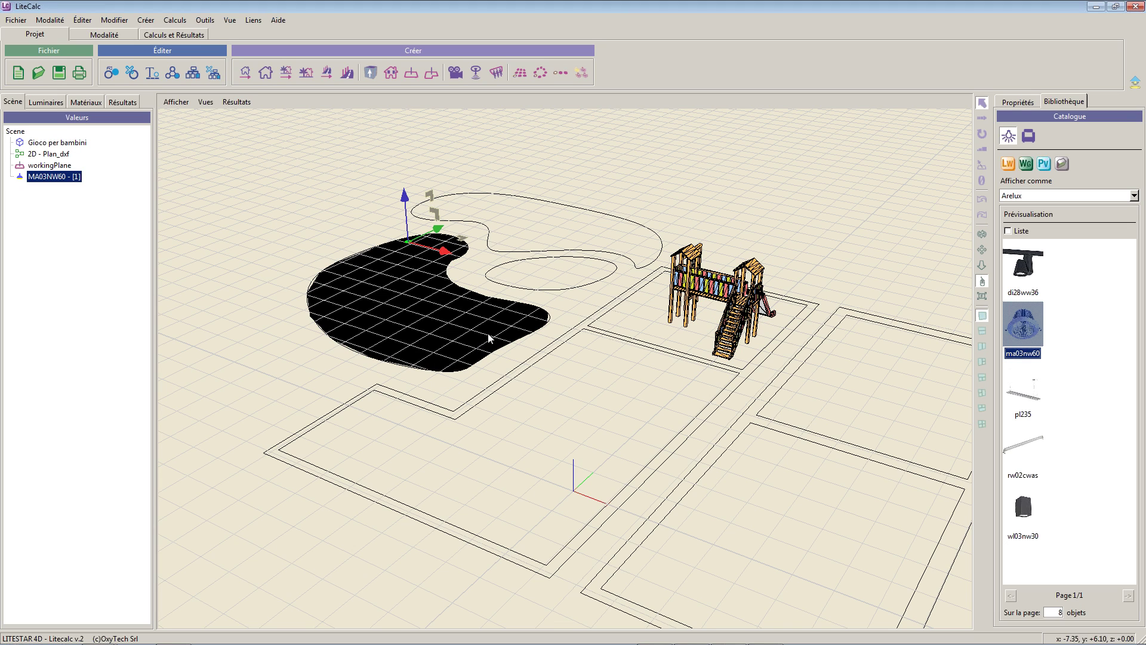
- In the view from above, shift the ma03nw60 luminaire slightly within the wide part of the curved working plane
click(205, 103)
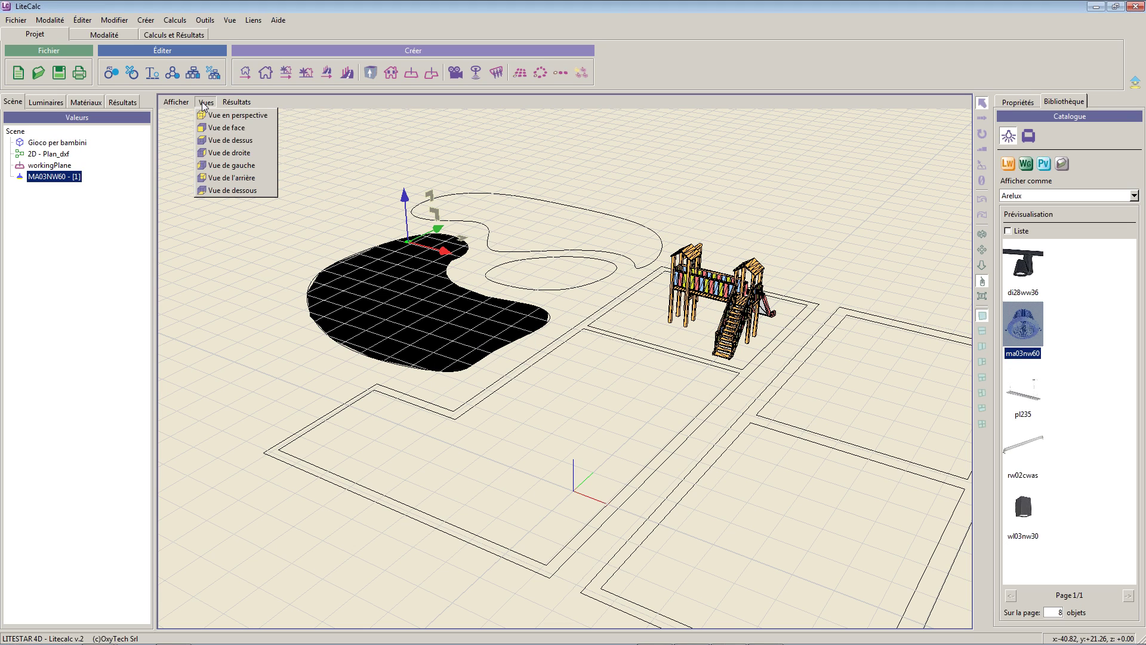
click(230, 142)
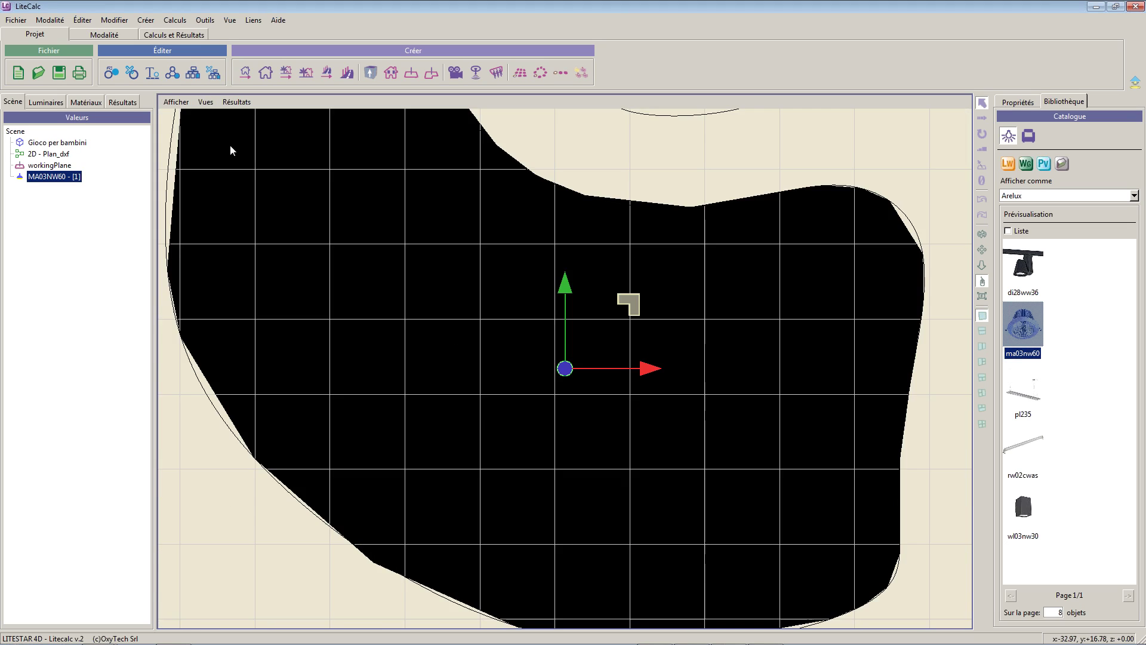
drag(630, 304, 613, 327)
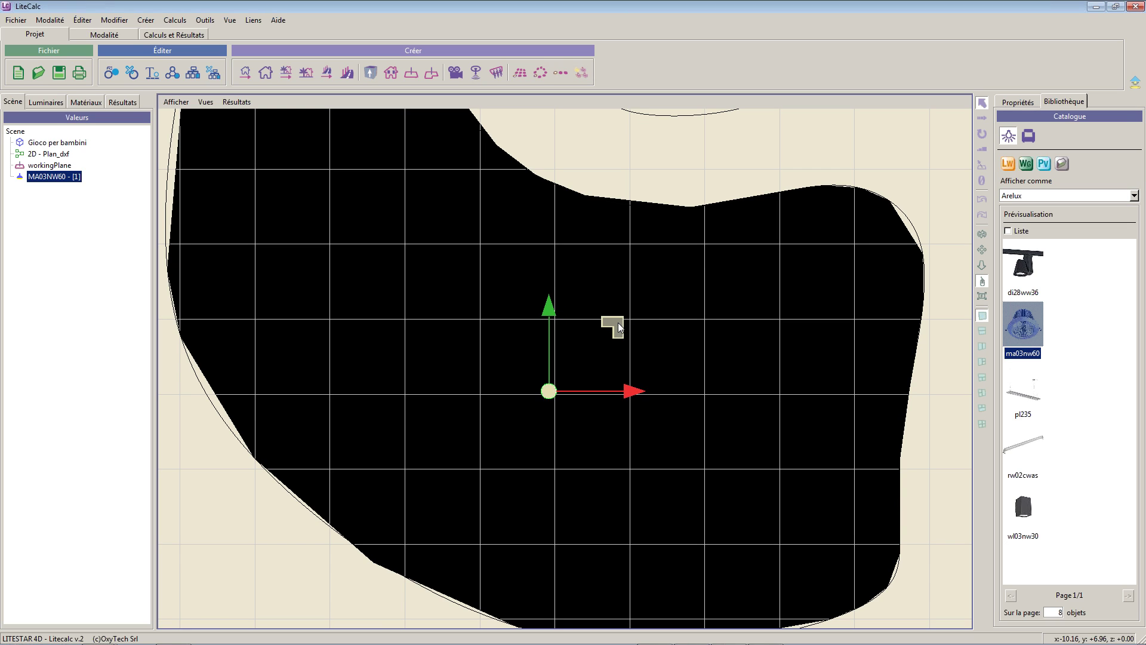
- Return to the perspective view and raise the ma03nw60 luminaire vertically above the curved working plane
click(206, 102)
click(216, 116)
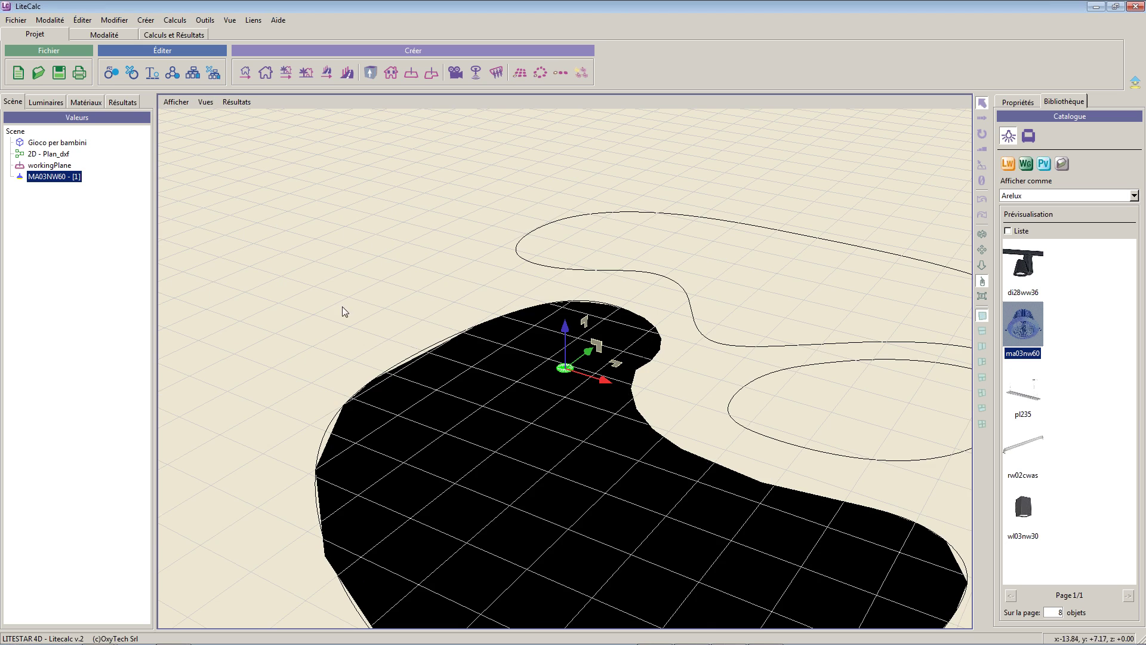
scroll(468, 471, down, 4)
scroll(464, 470, down, 1)
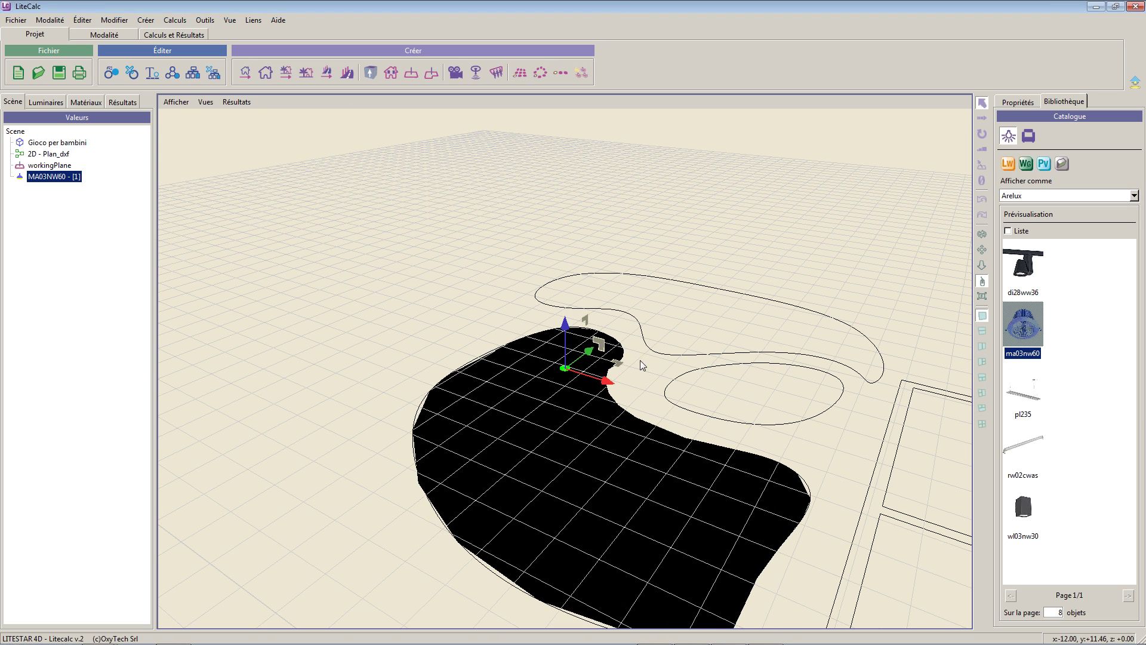
drag(564, 324, 565, 262)
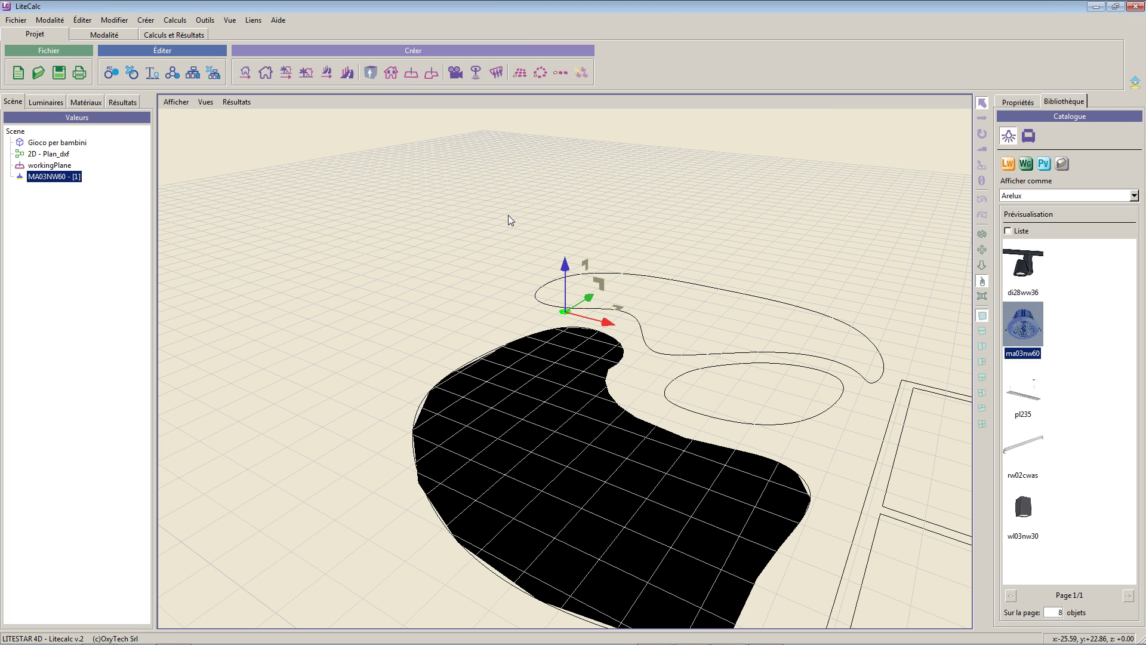
- Run the lighting calculation with the direct component, automatic grid and horizontal illuminance Eh, then close the calculation dialog
click(173, 36)
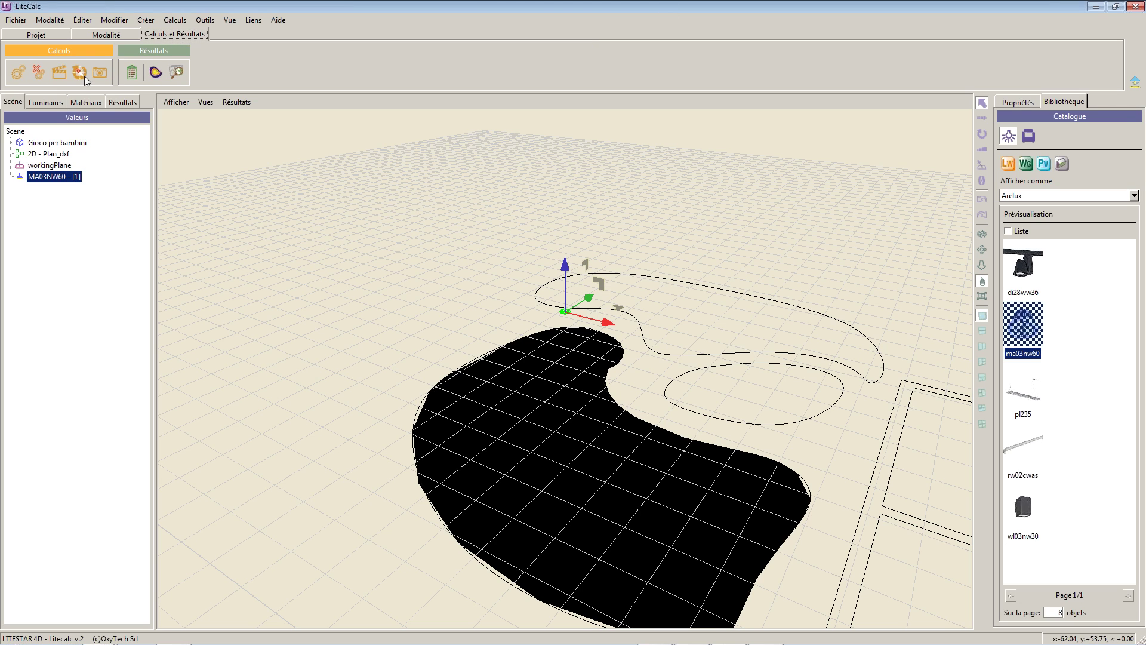
click(18, 73)
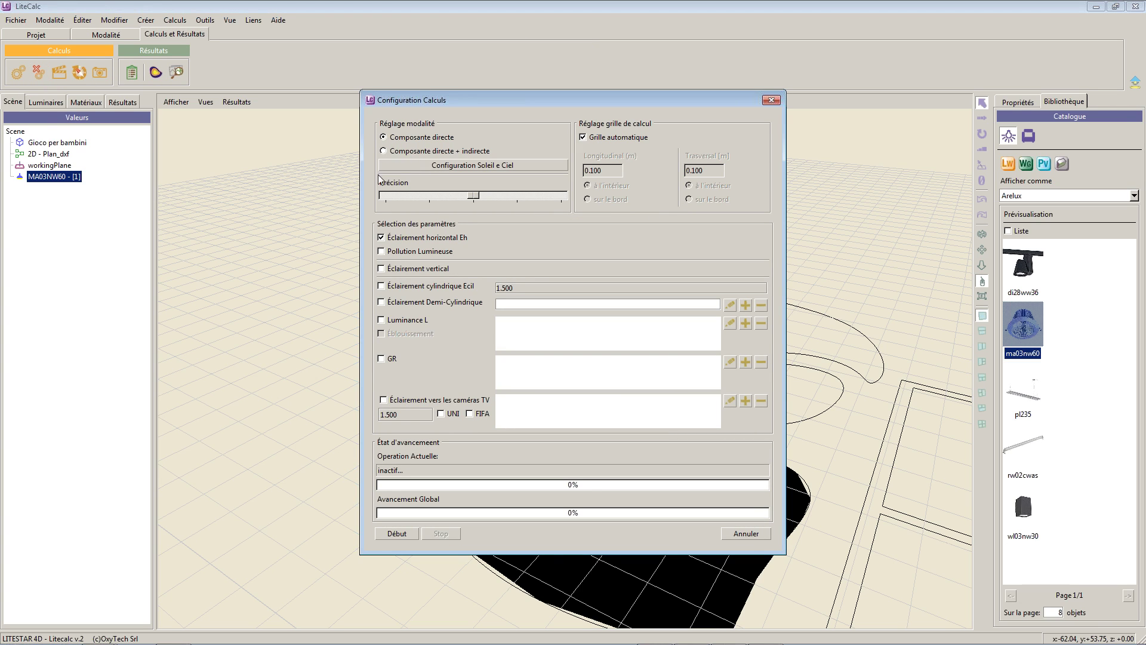
click(397, 534)
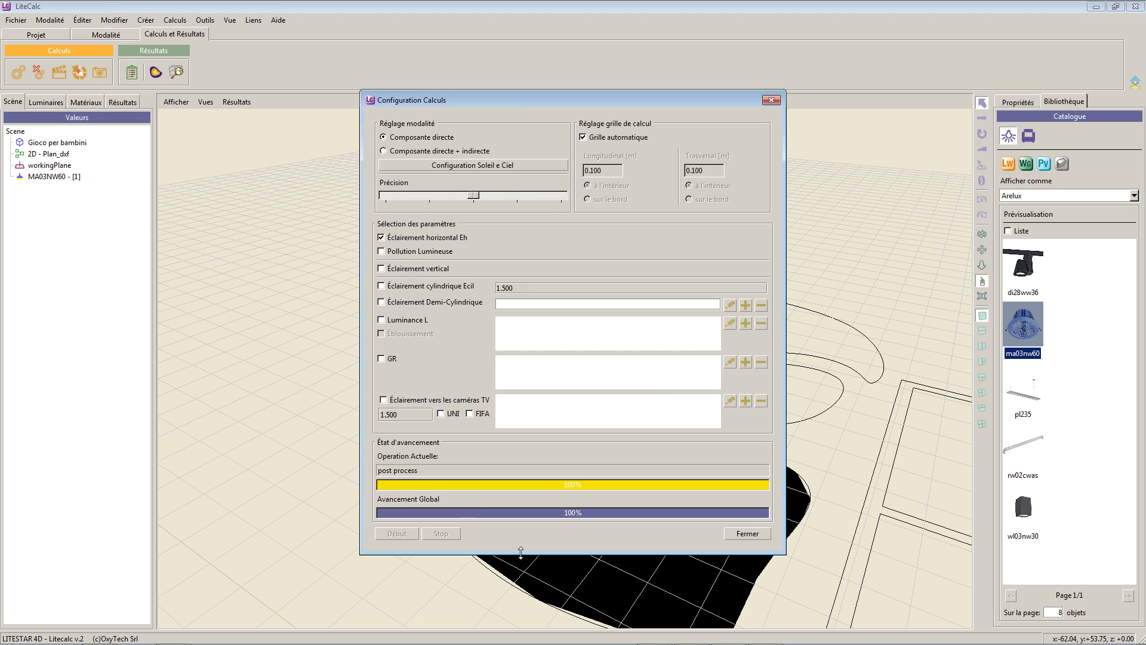
click(755, 536)
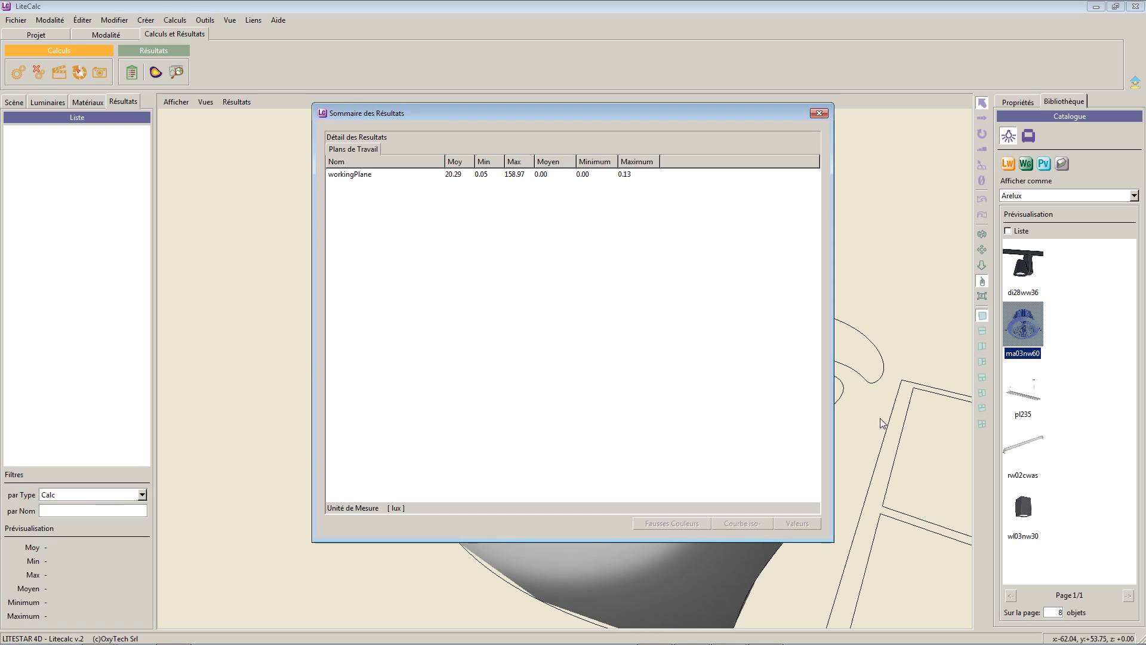
- Display the workingPlane horizontal illuminance results first as numeric values and then as false colours
click(364, 176)
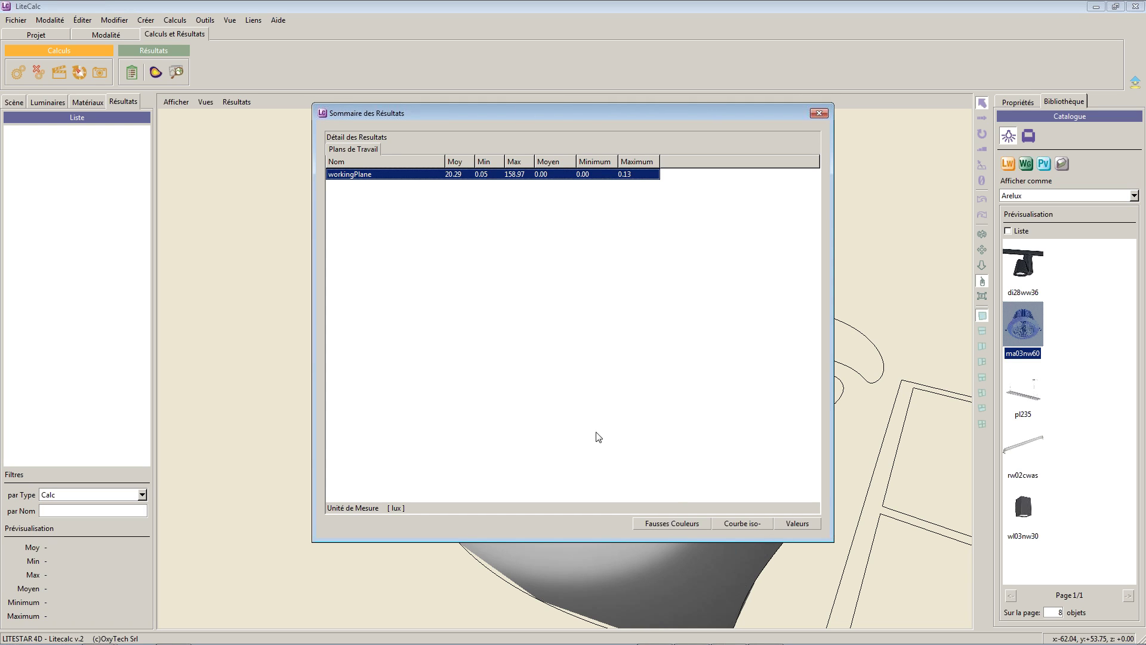
click(797, 524)
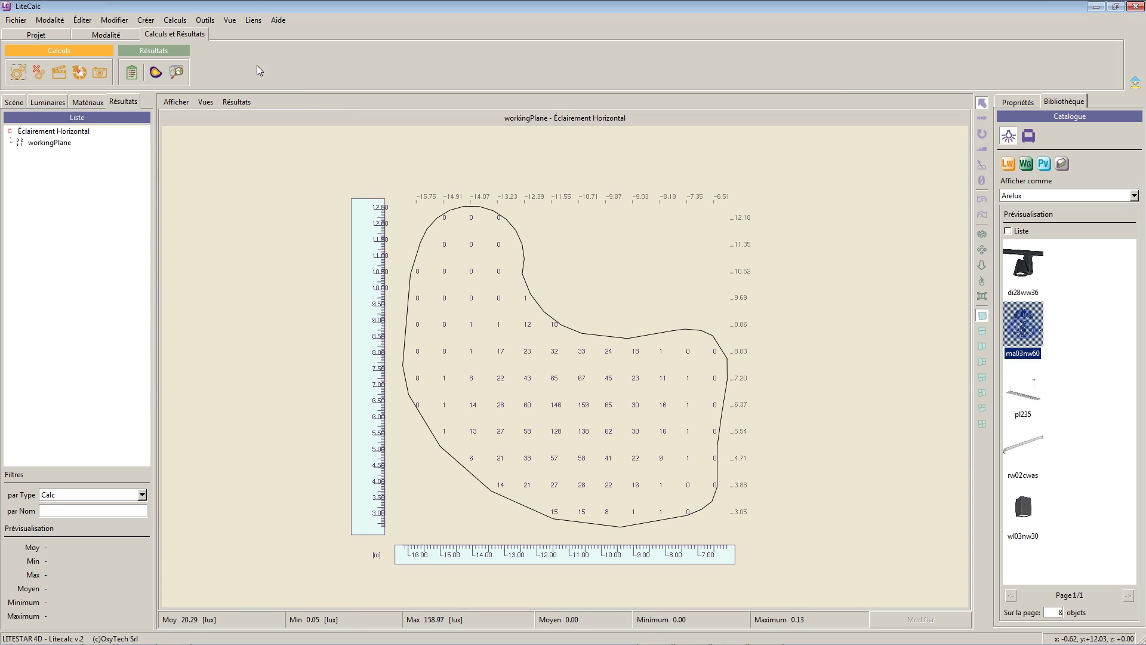
click(132, 72)
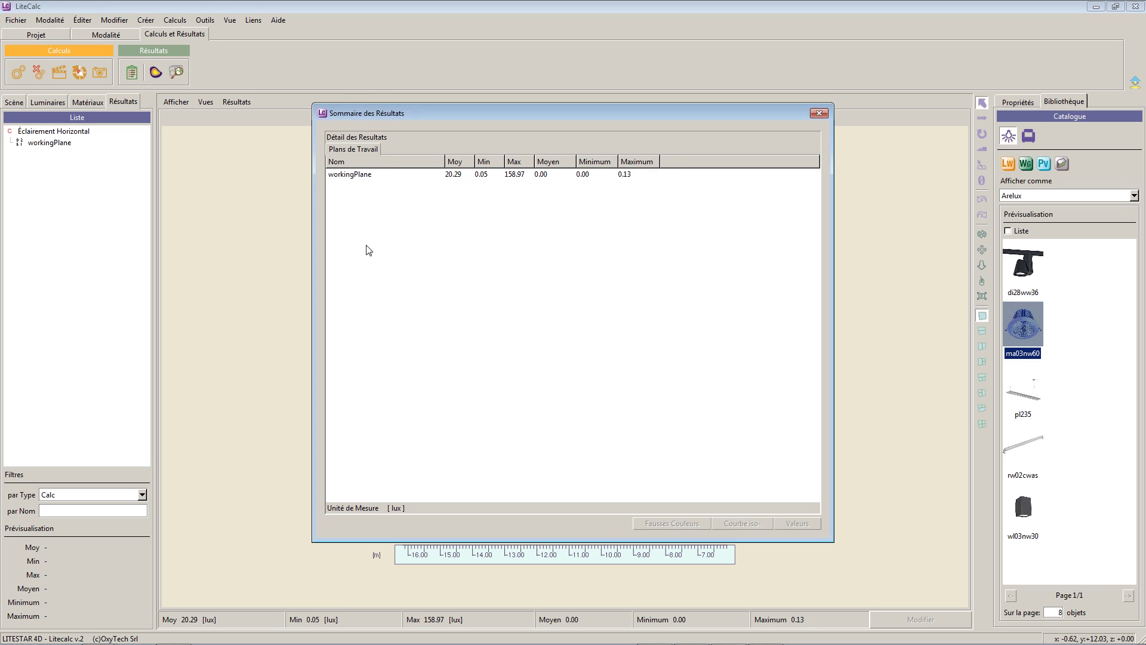
click(356, 176)
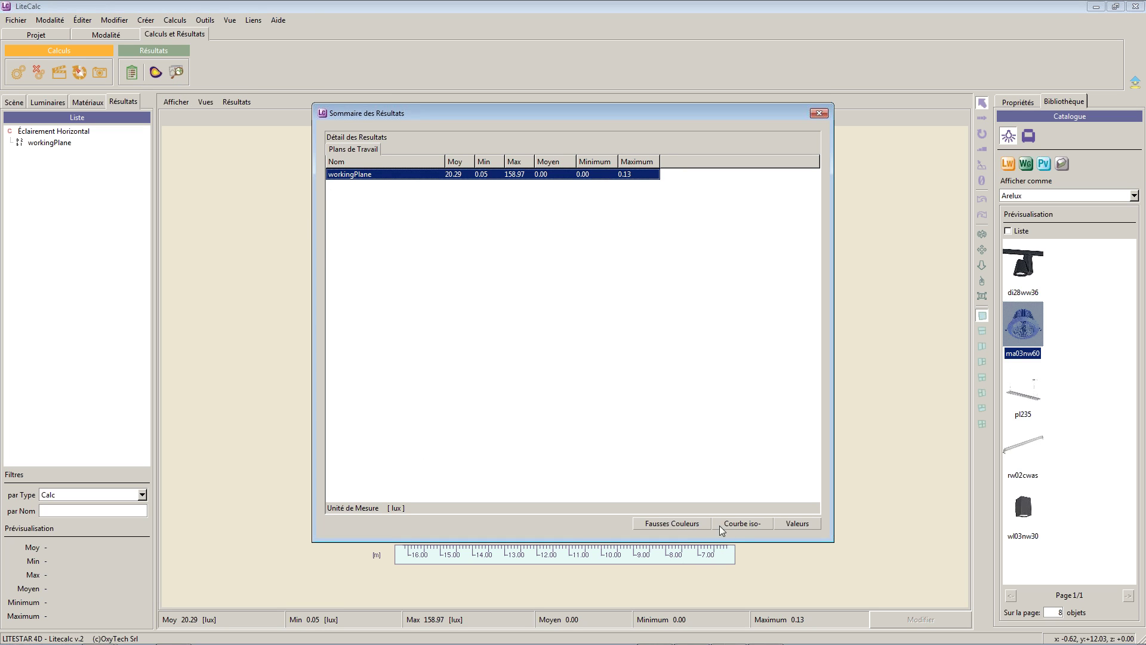
click(671, 524)
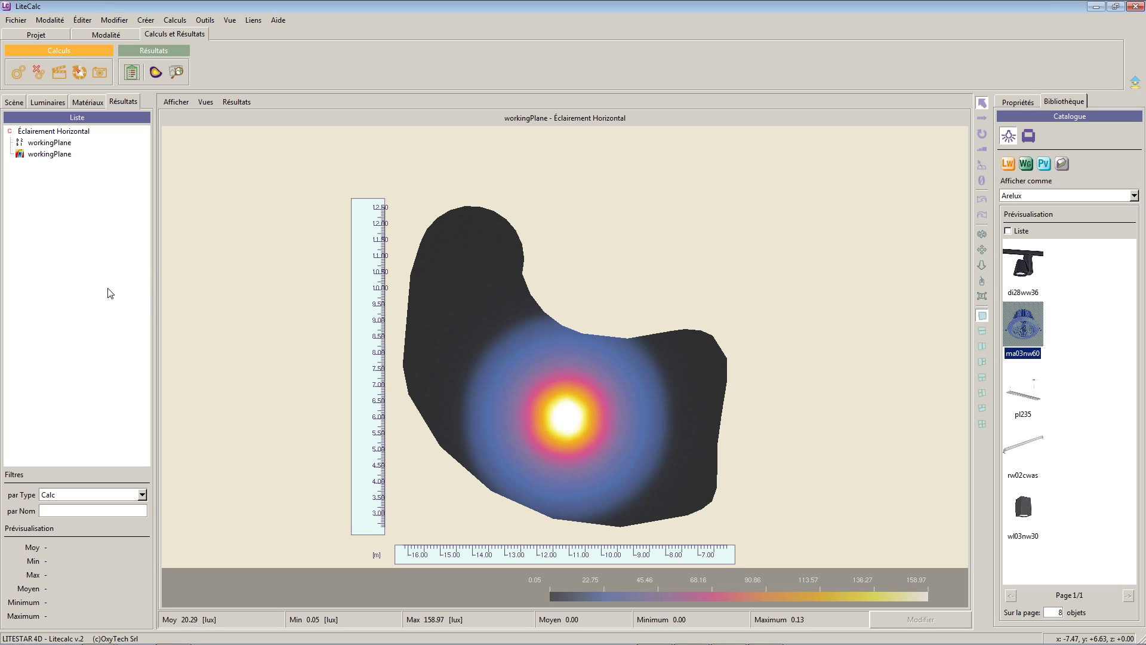
- Return to the calculated 3D scene and shift the playground model slightly within its room
click(184, 103)
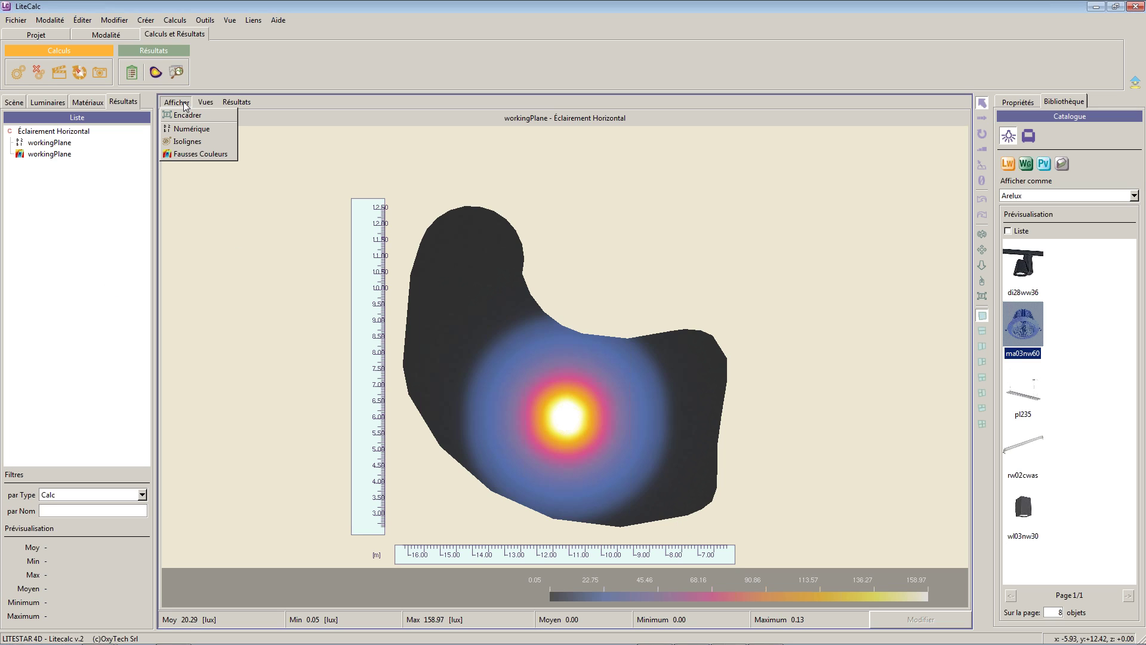
click(206, 115)
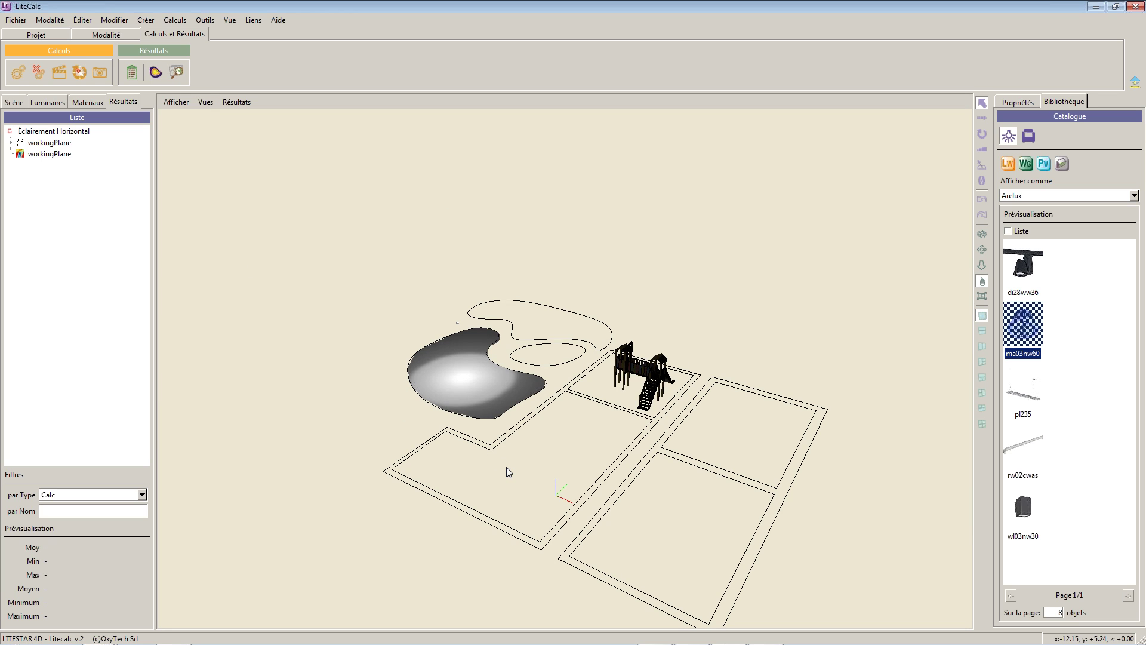
scroll(506, 467, up, 5)
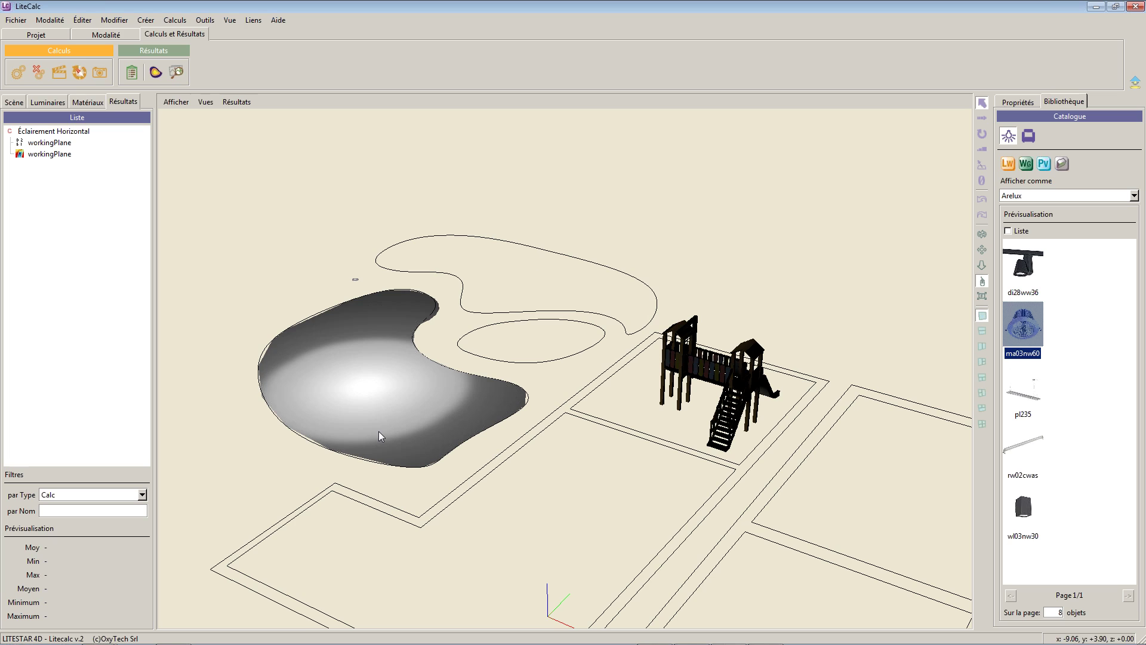
click(758, 409)
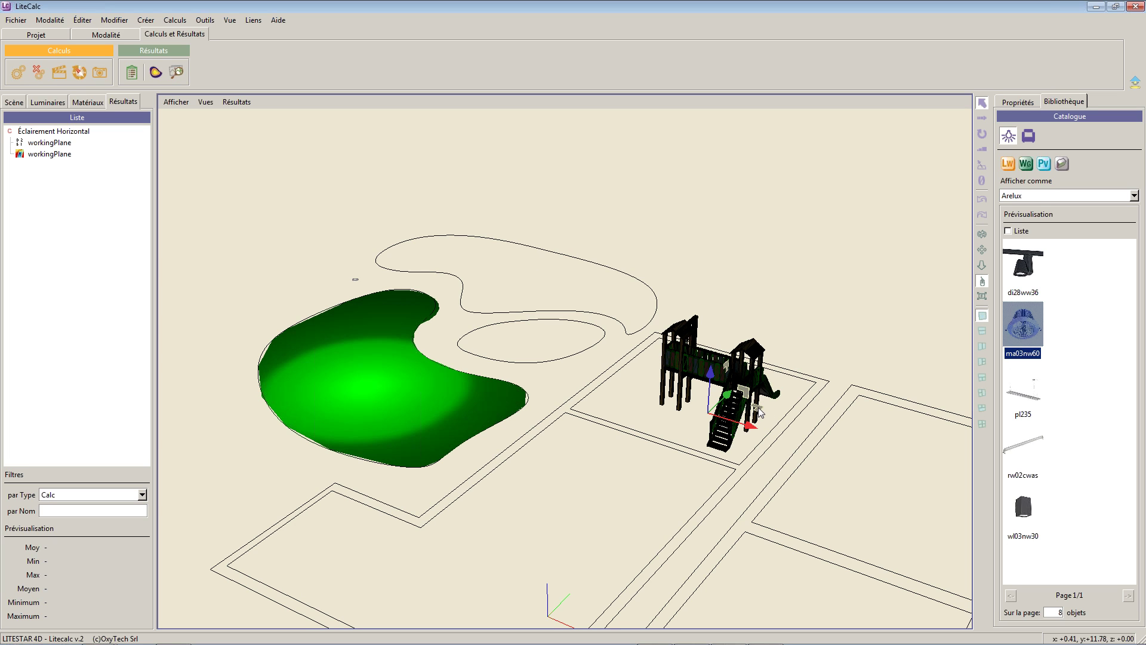
drag(763, 410, 756, 408)
- Rotate the curved working plane so it tilts out of the ground plane beneath the luminaire, and deselect it
click(418, 418)
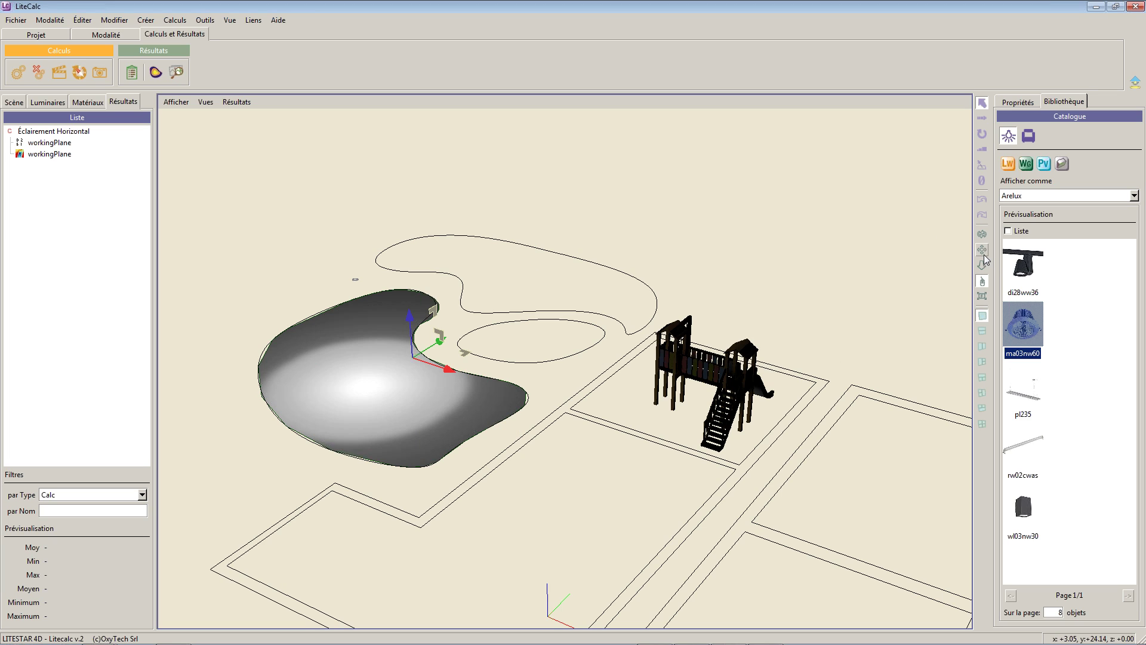
click(982, 233)
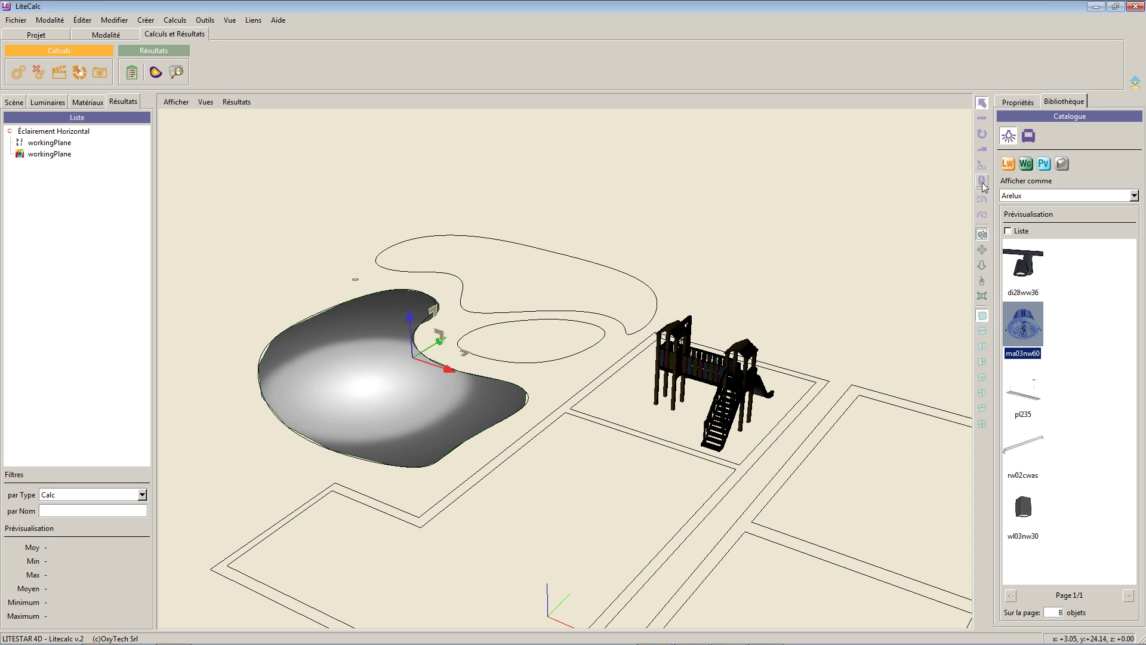
click(983, 138)
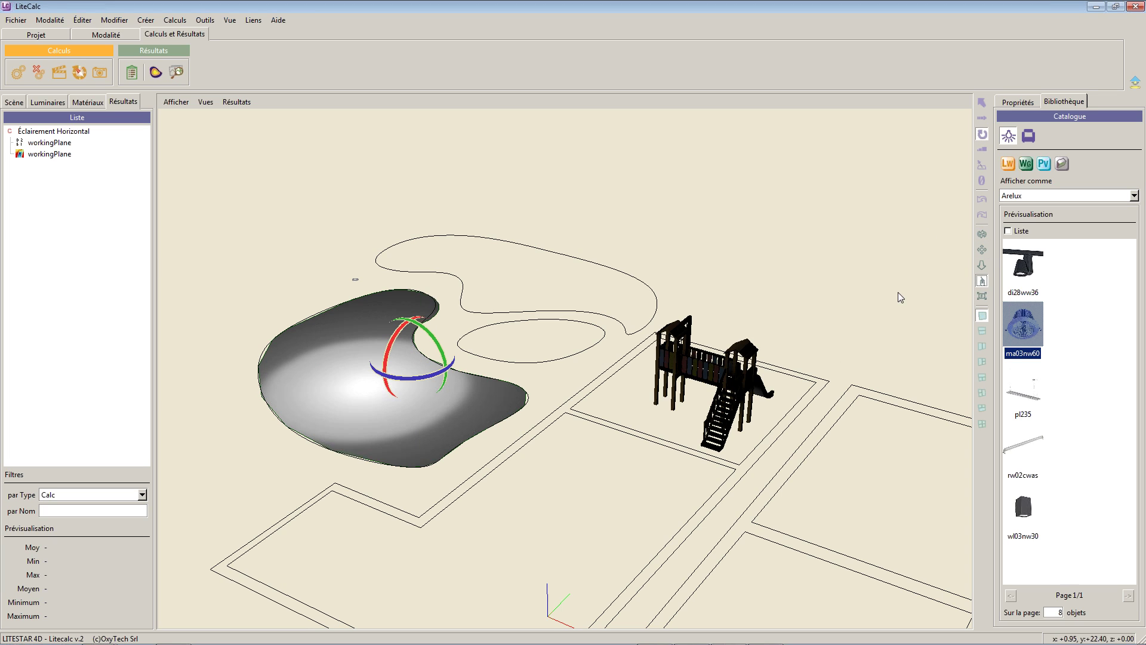
mouse_move(425, 332)
mouse_down()
mouse_move(434, 350)
mouse_move(403, 359)
mouse_move(421, 347)
mouse_up()
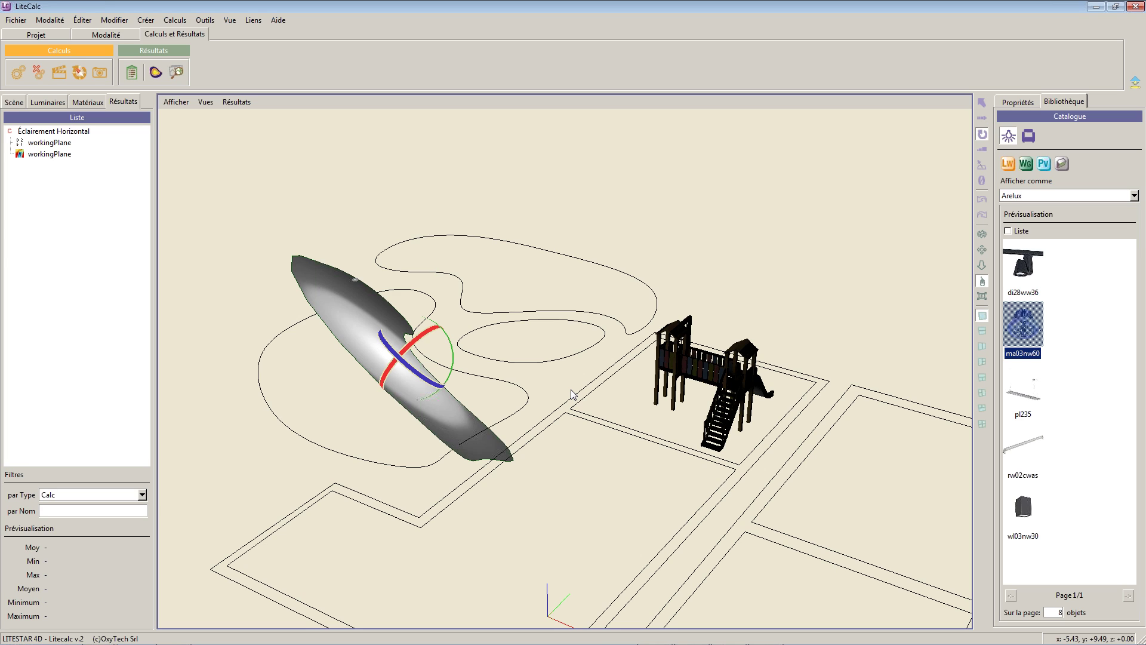
drag(458, 365, 416, 341)
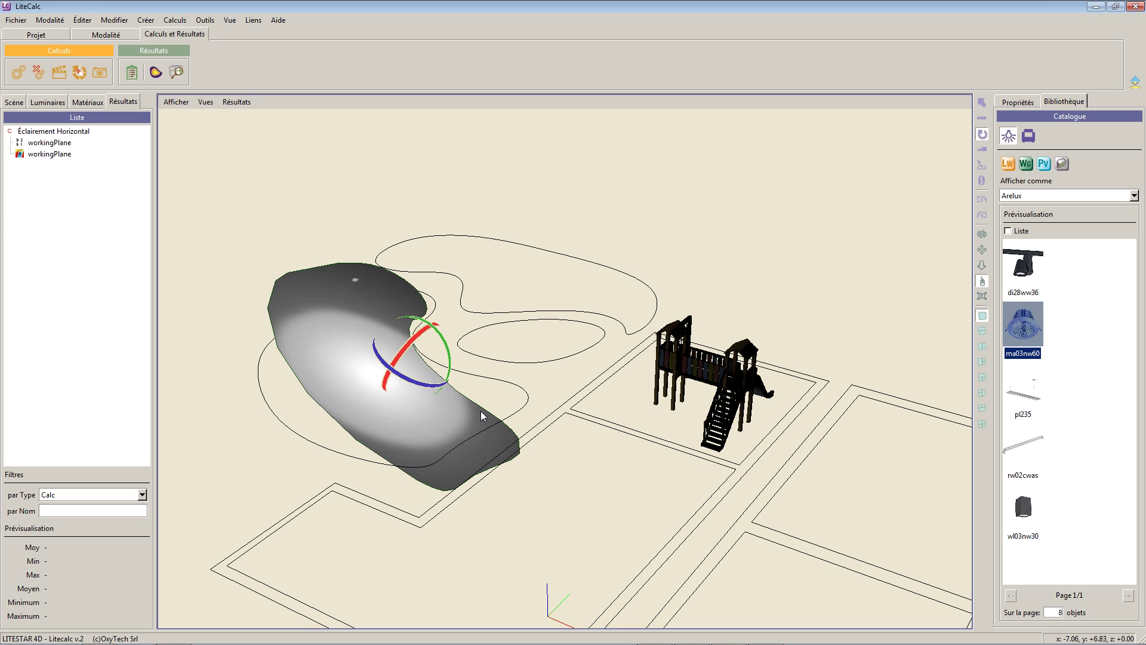
click(254, 455)
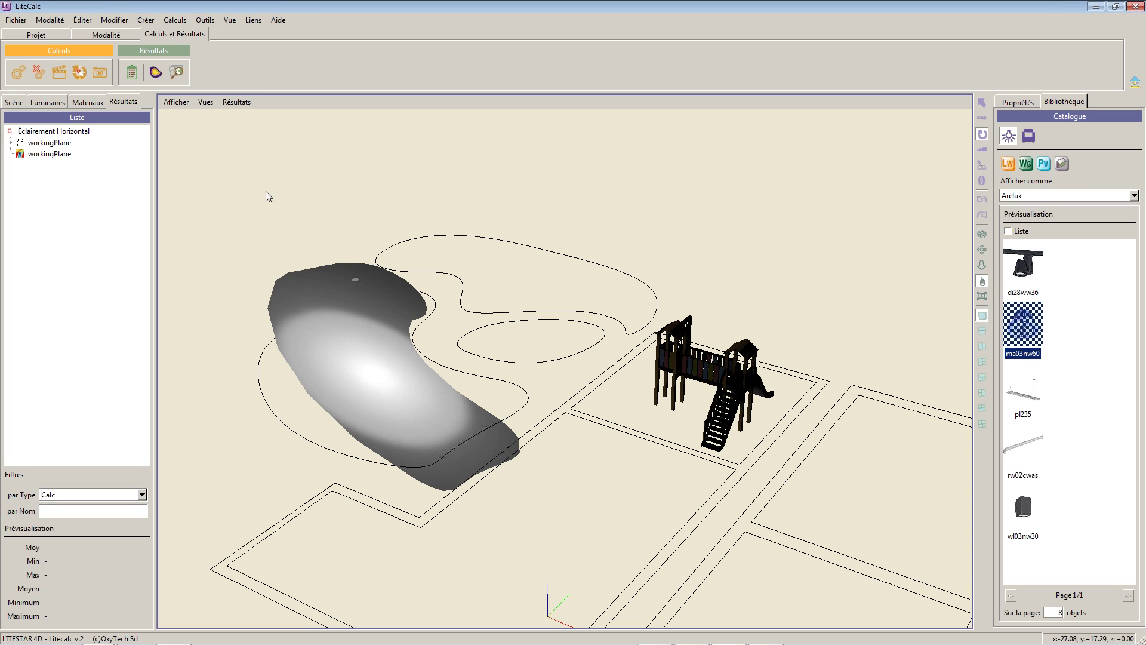
- Start a new empty project in place of the playground scene
click(34, 34)
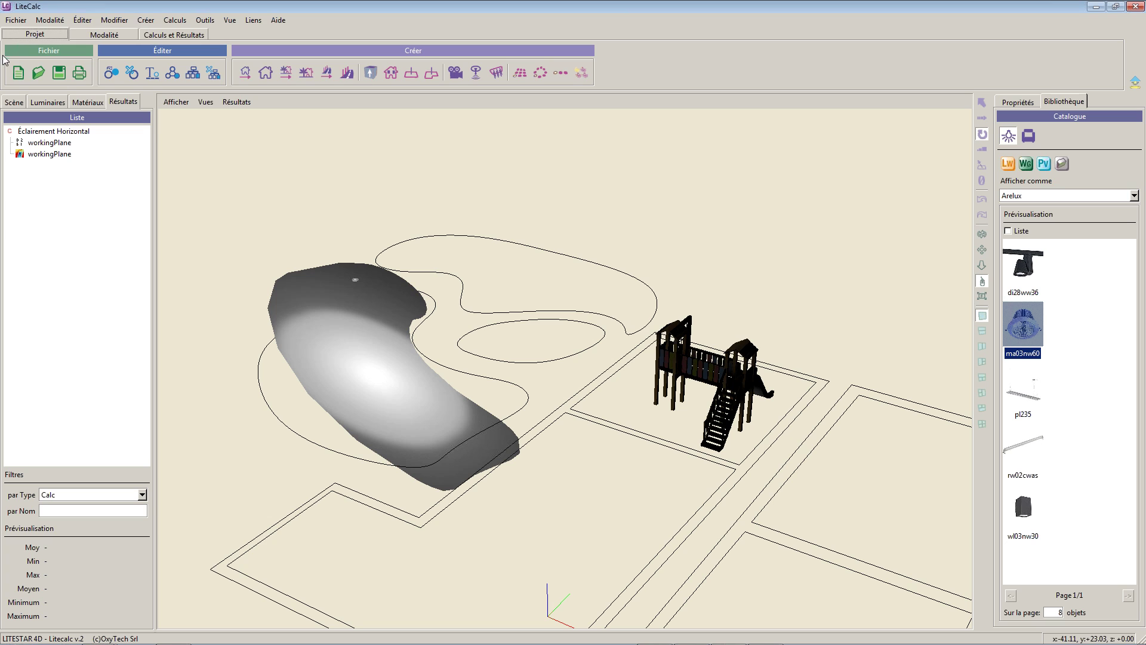
click(18, 73)
click(593, 357)
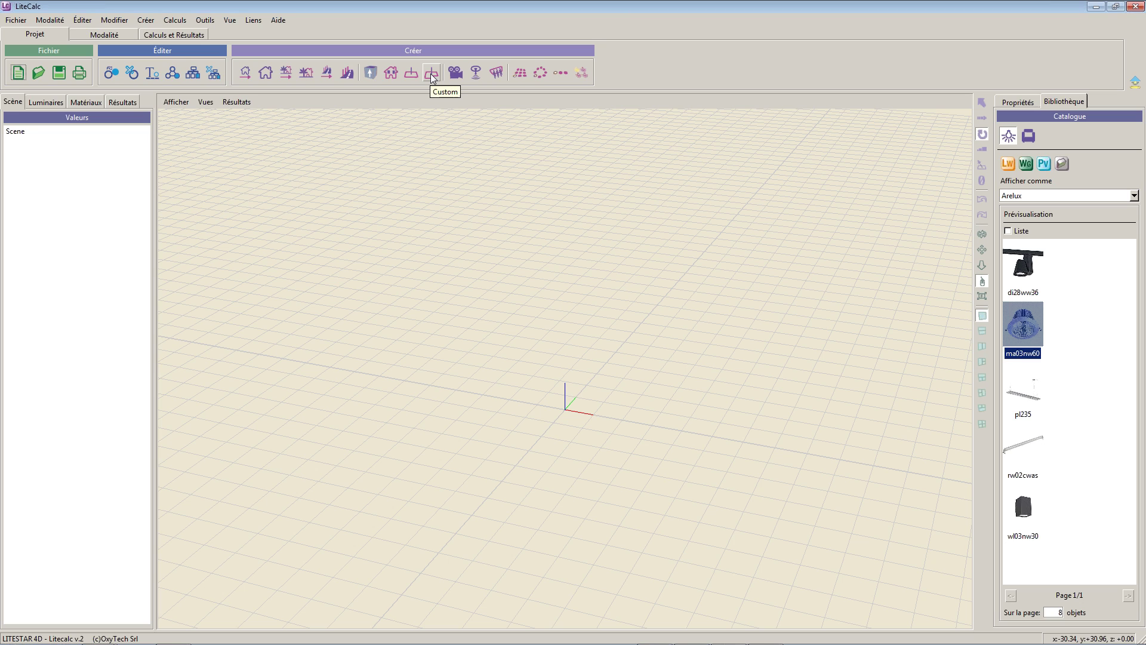
- Create a road to standard CEN 13201 and insert a Trottoir zone as its first strip
click(348, 77)
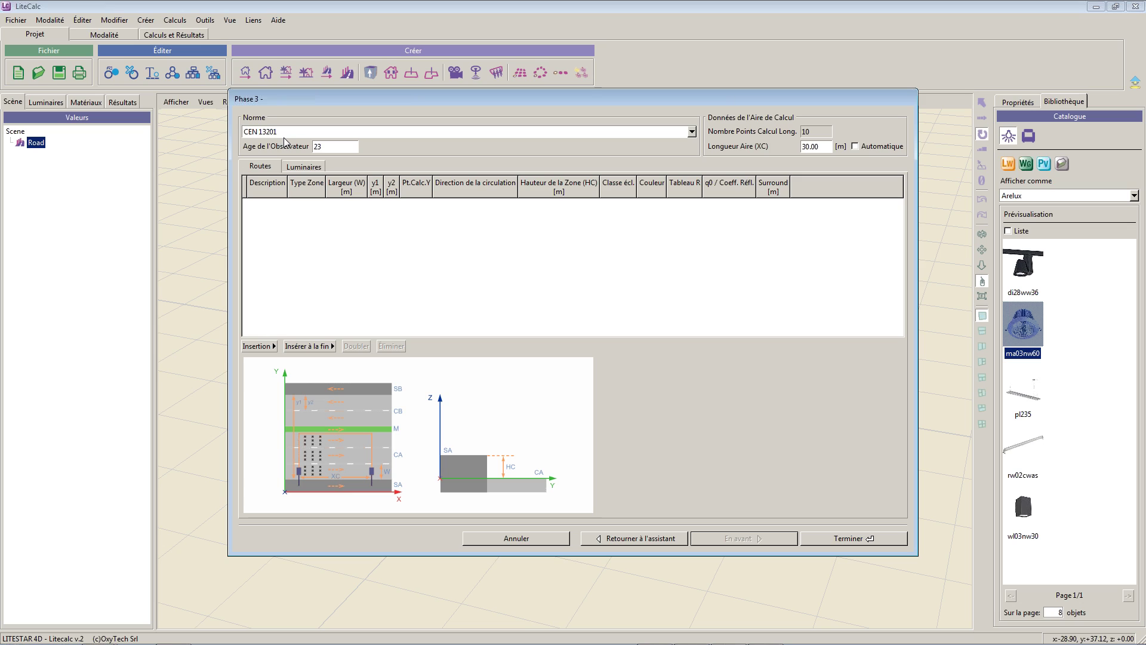
click(273, 347)
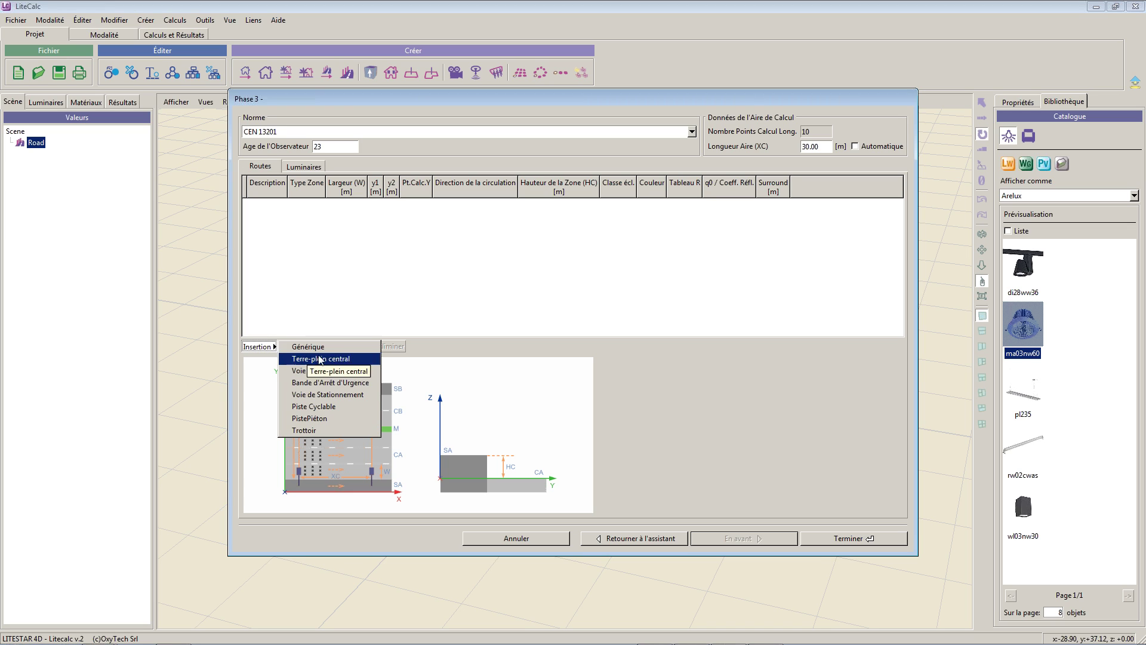
click(328, 431)
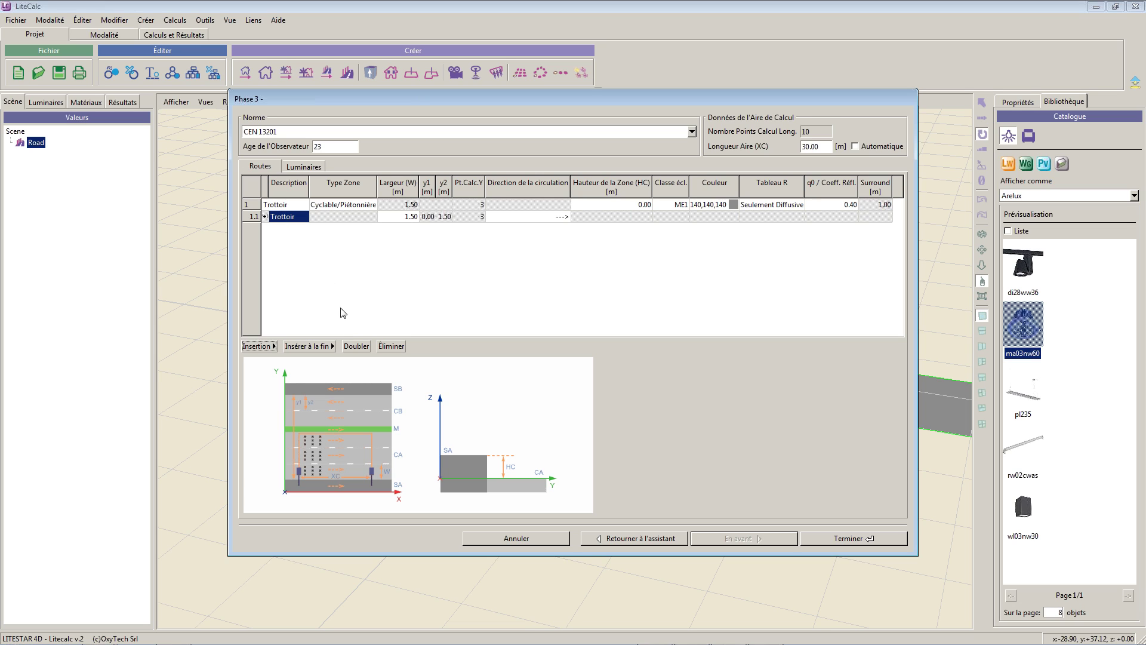
- Append a Piste Cyclable to the road, insert a Voie between it and the Trottoir, and select the Voie row
click(332, 350)
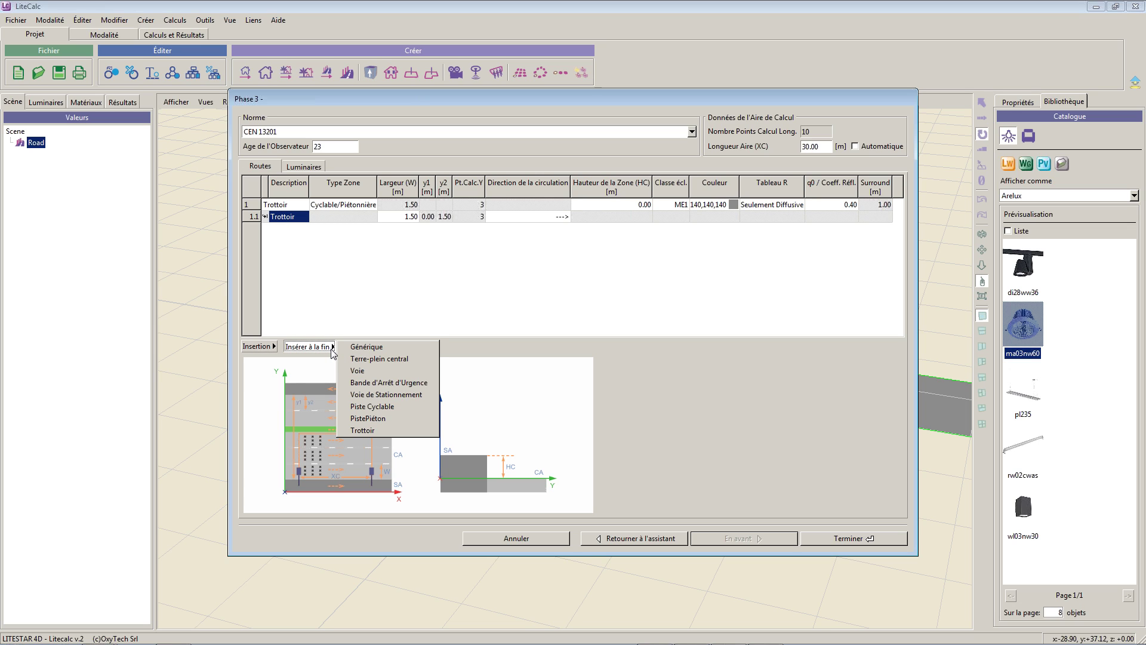
click(381, 407)
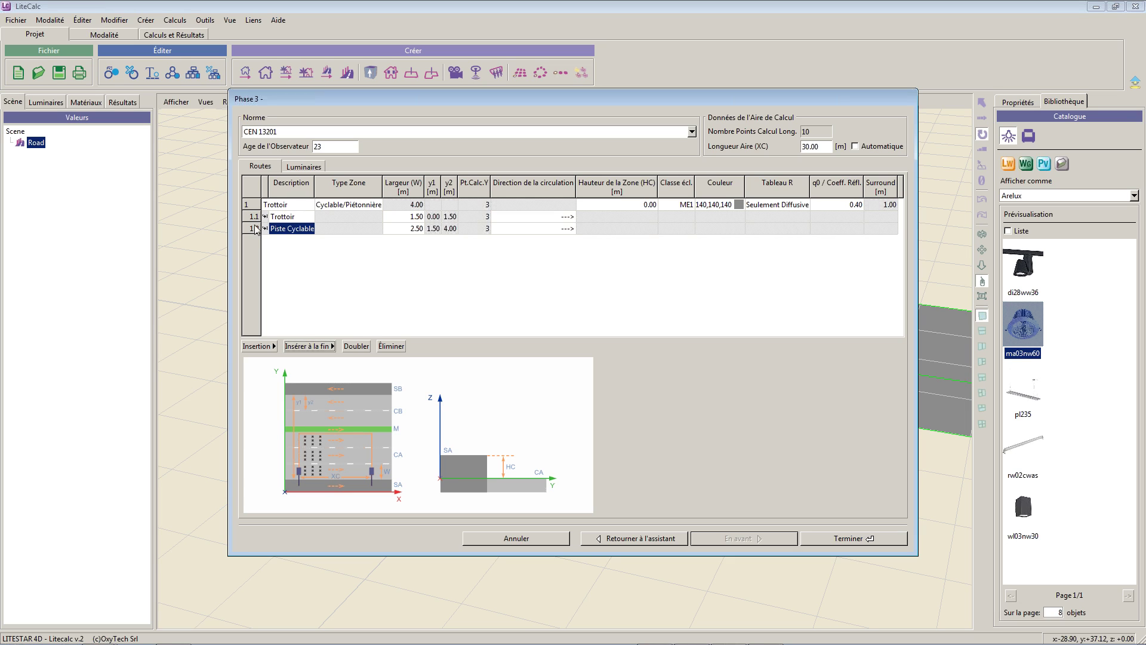
click(272, 346)
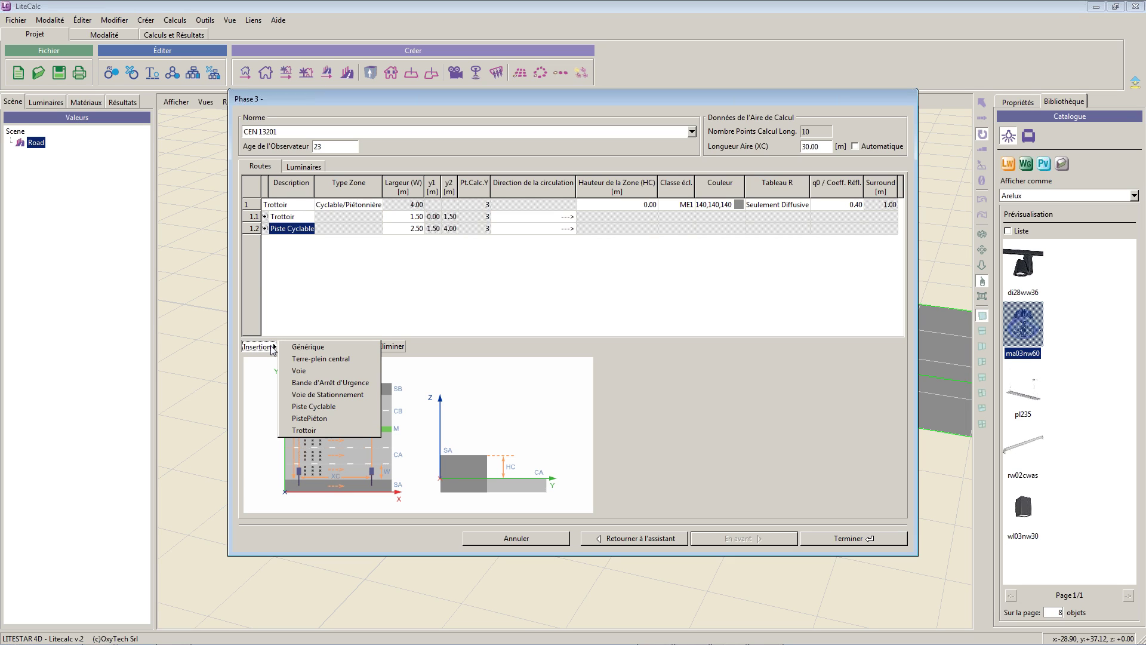
click(300, 371)
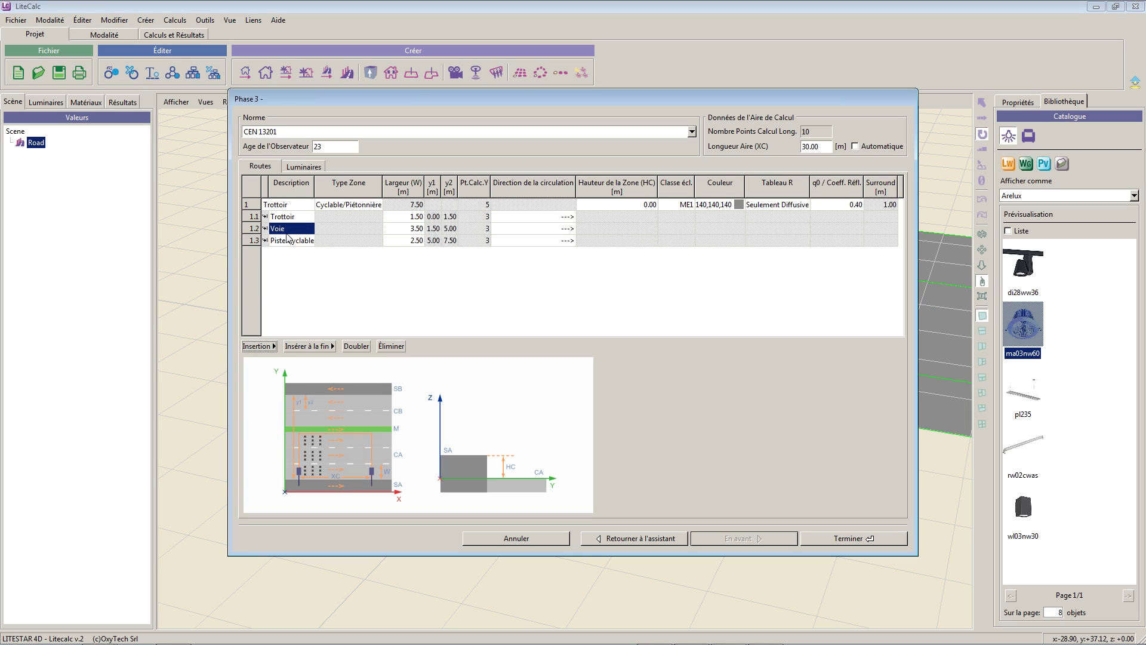
click(256, 233)
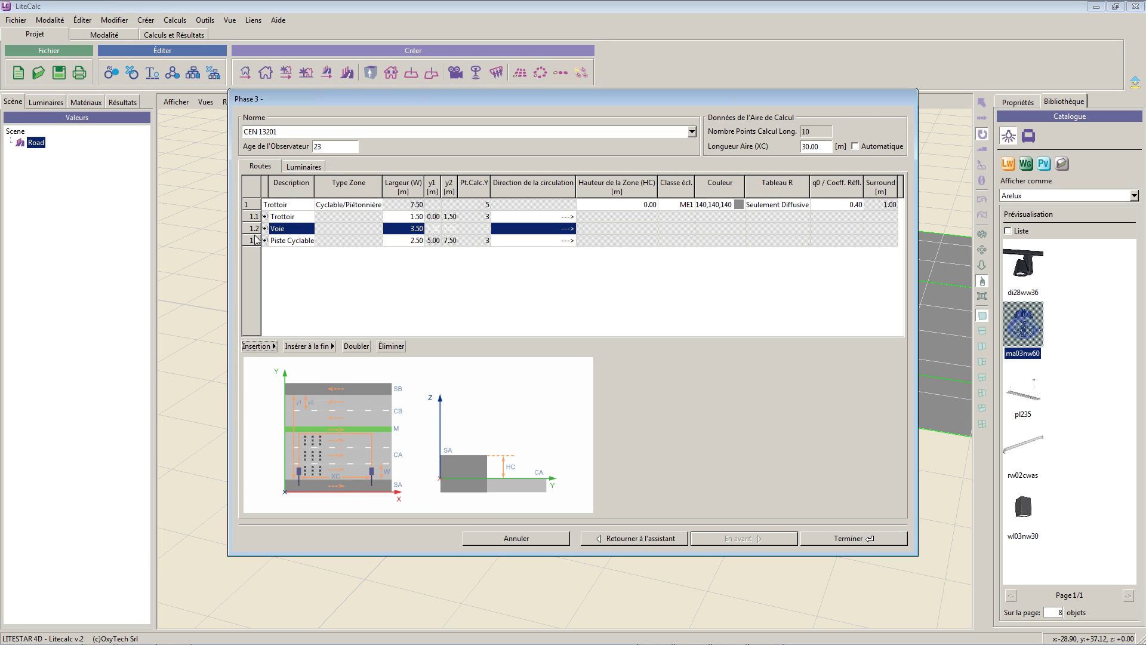
- Append a Voie at the end of the road, after the Trottoir zone
click(287, 233)
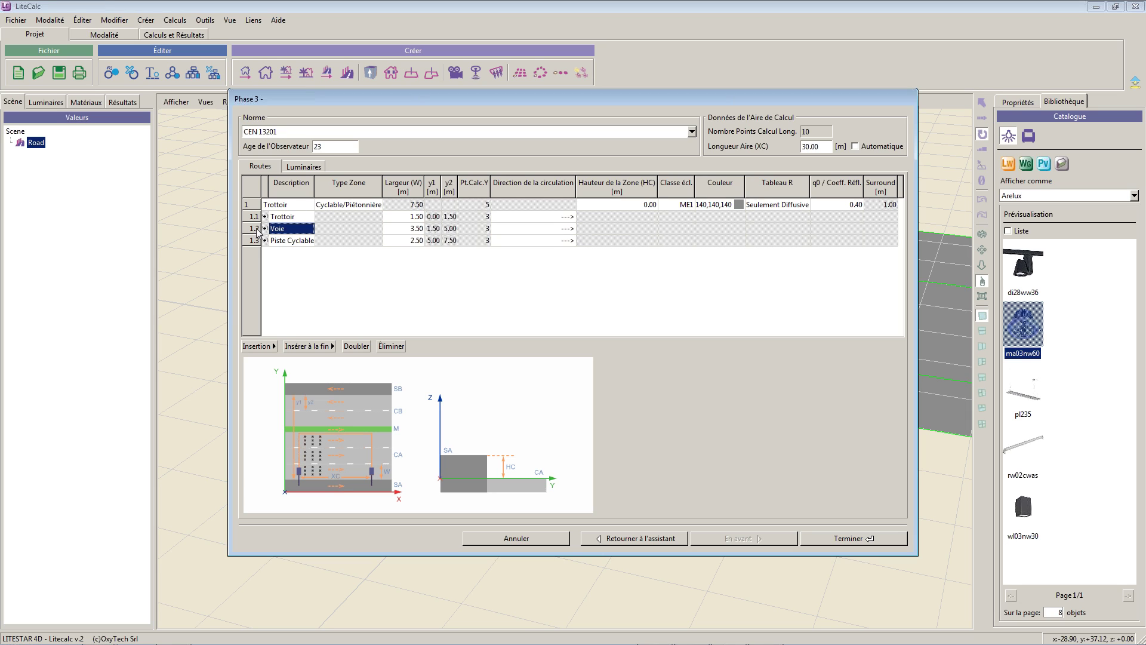
click(256, 233)
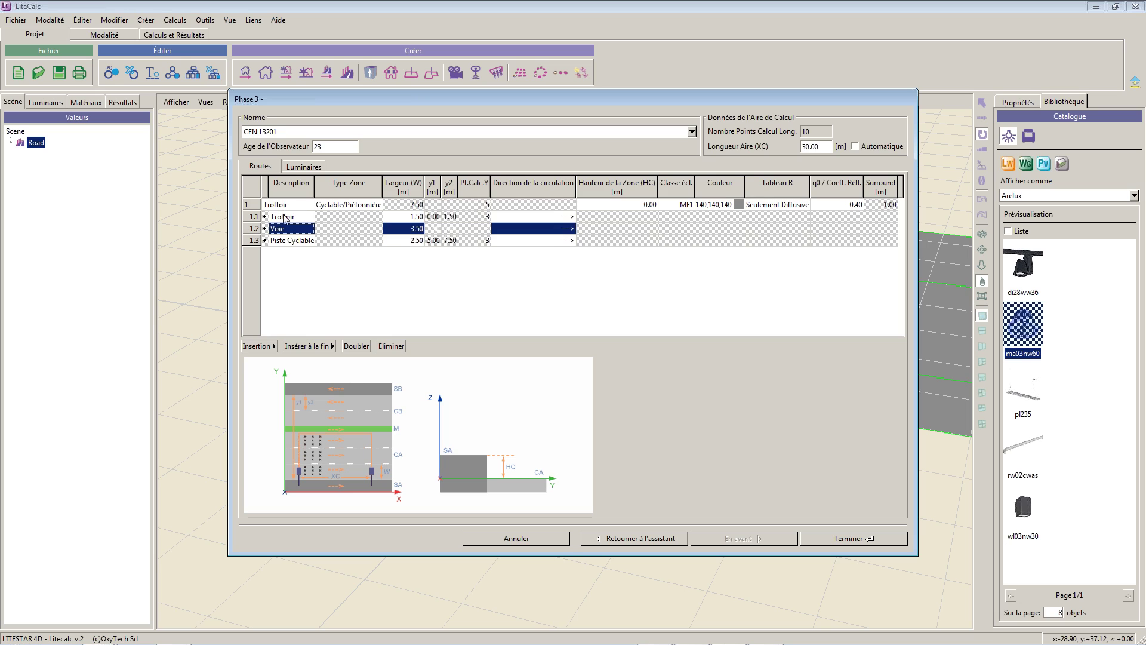
click(251, 205)
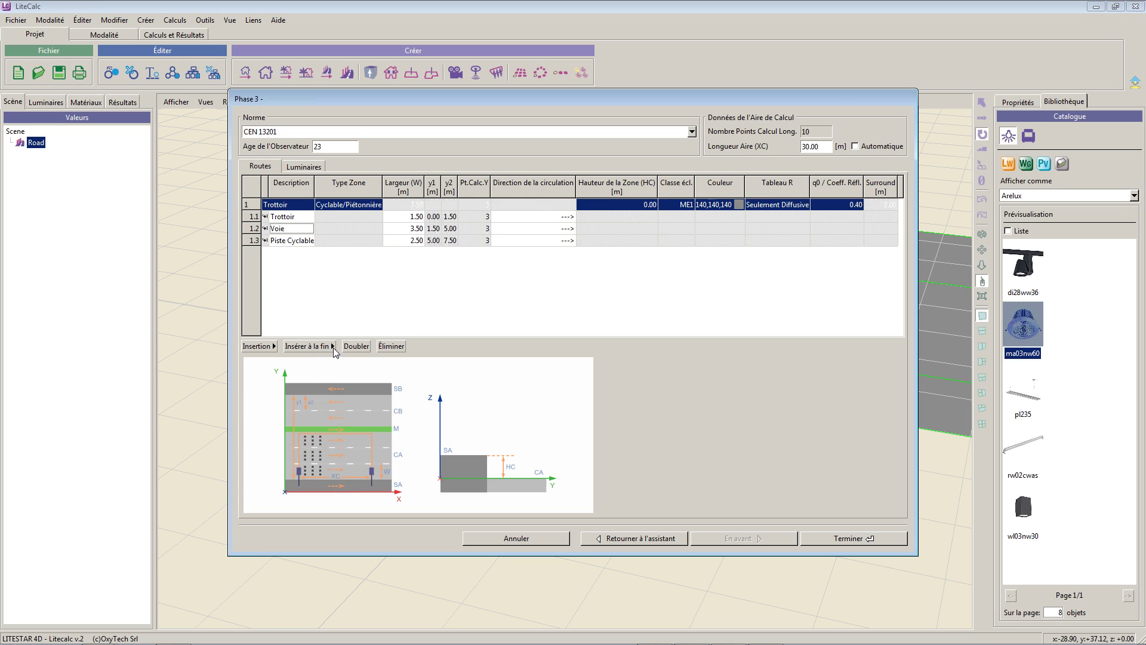
click(274, 346)
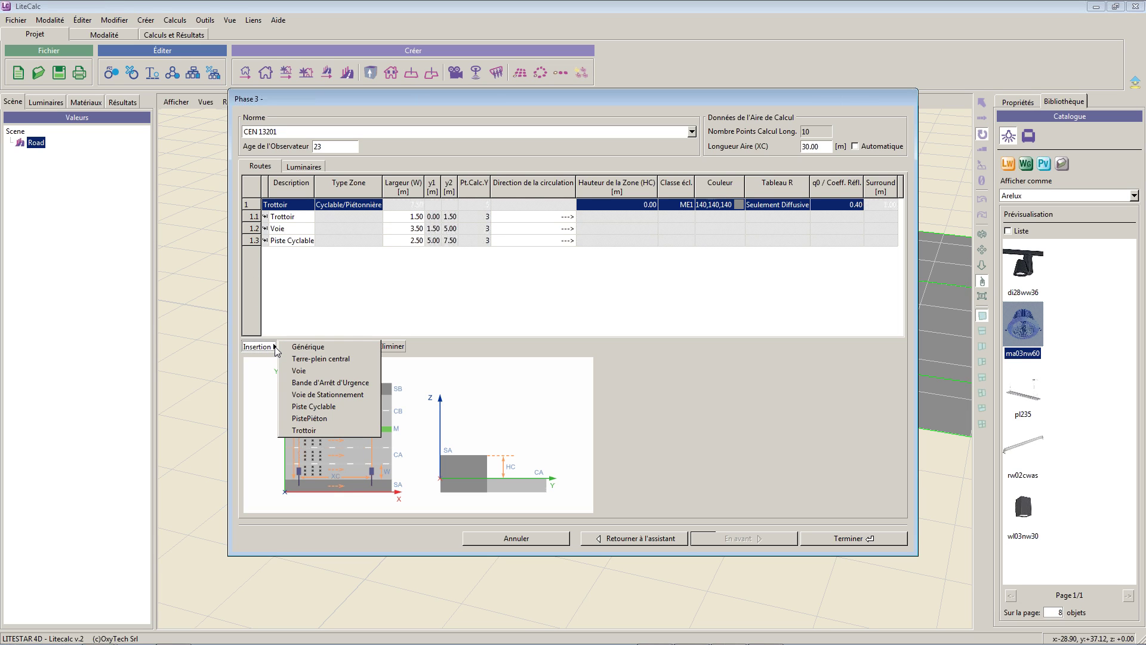
click(431, 351)
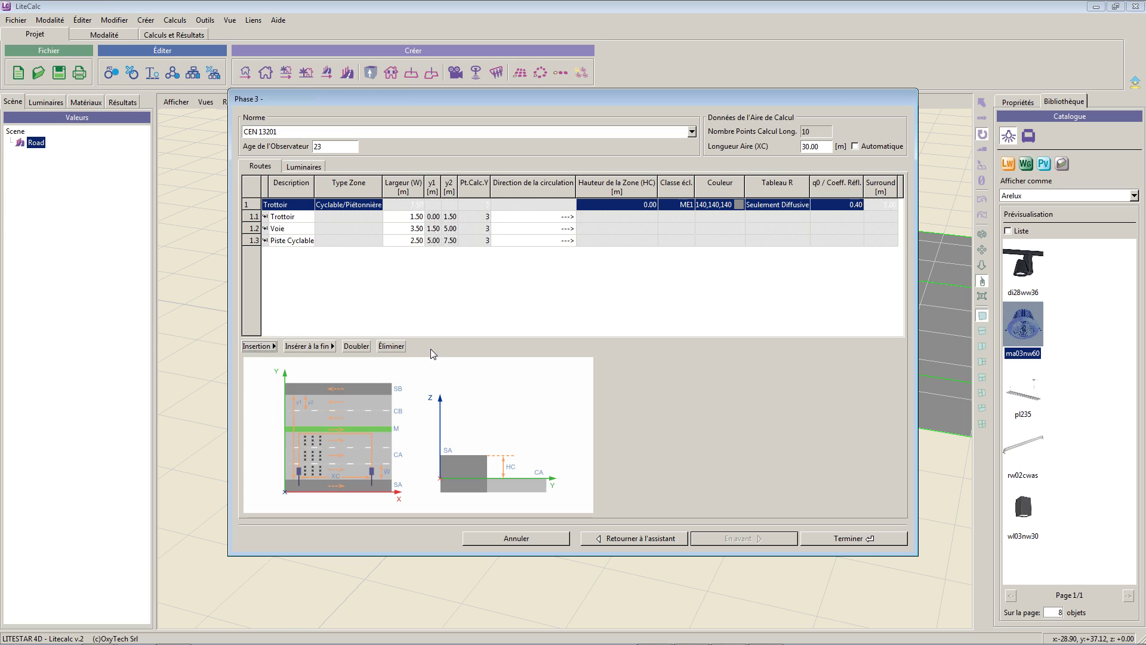
click(332, 346)
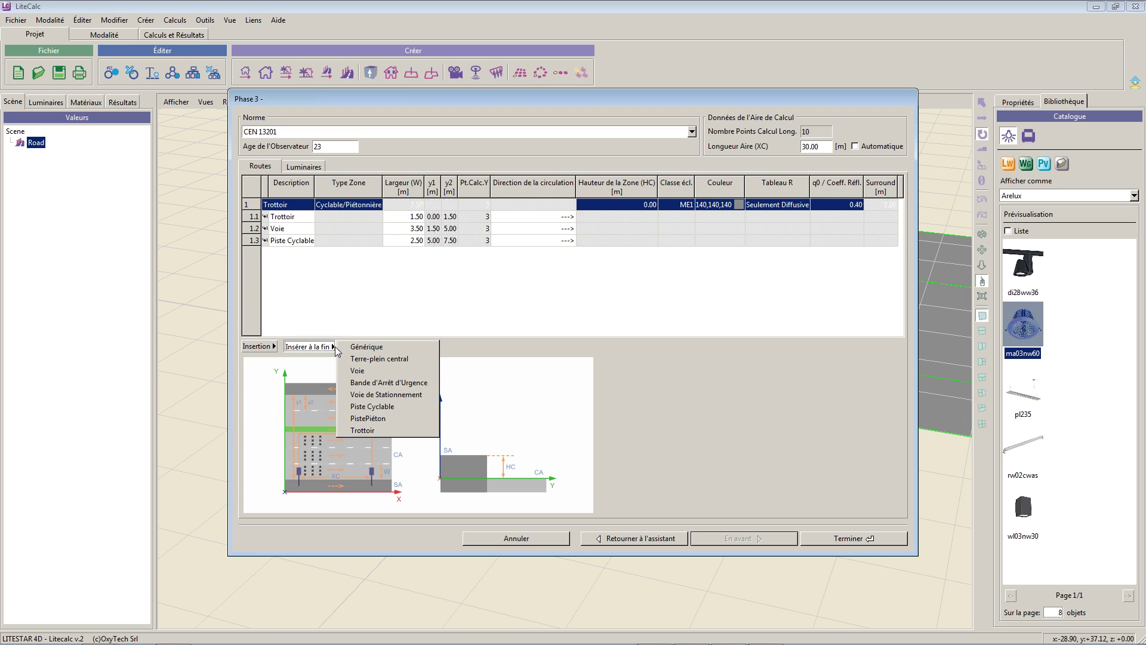
click(361, 370)
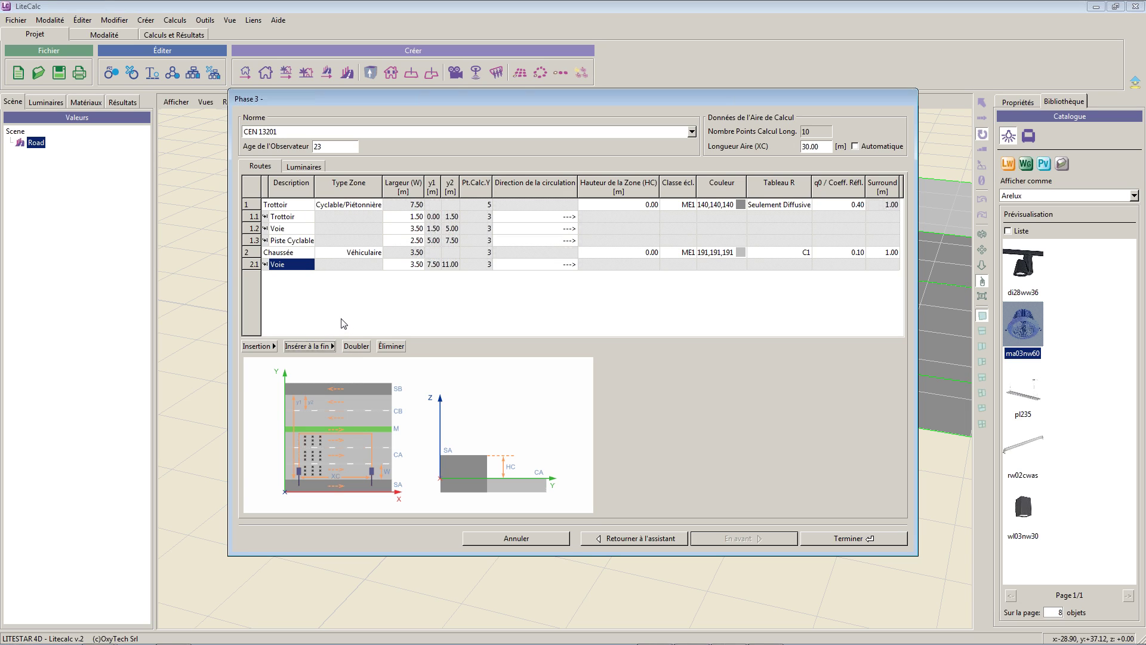
- Cancel the road definition and start a new empty project without saving the current one
click(254, 230)
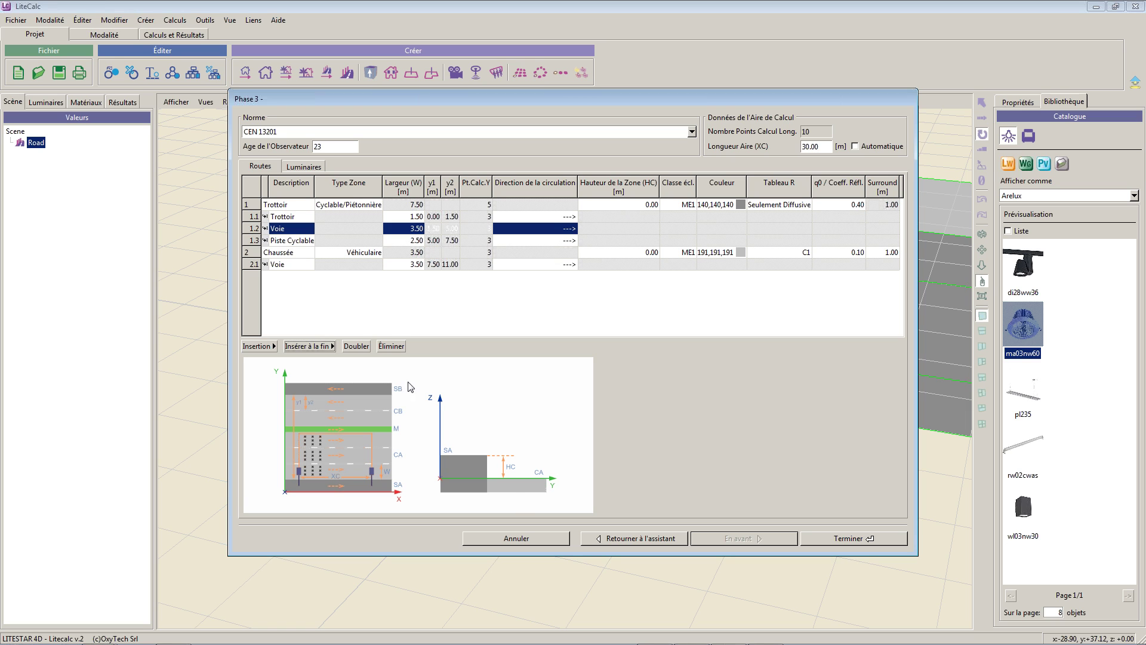
click(520, 538)
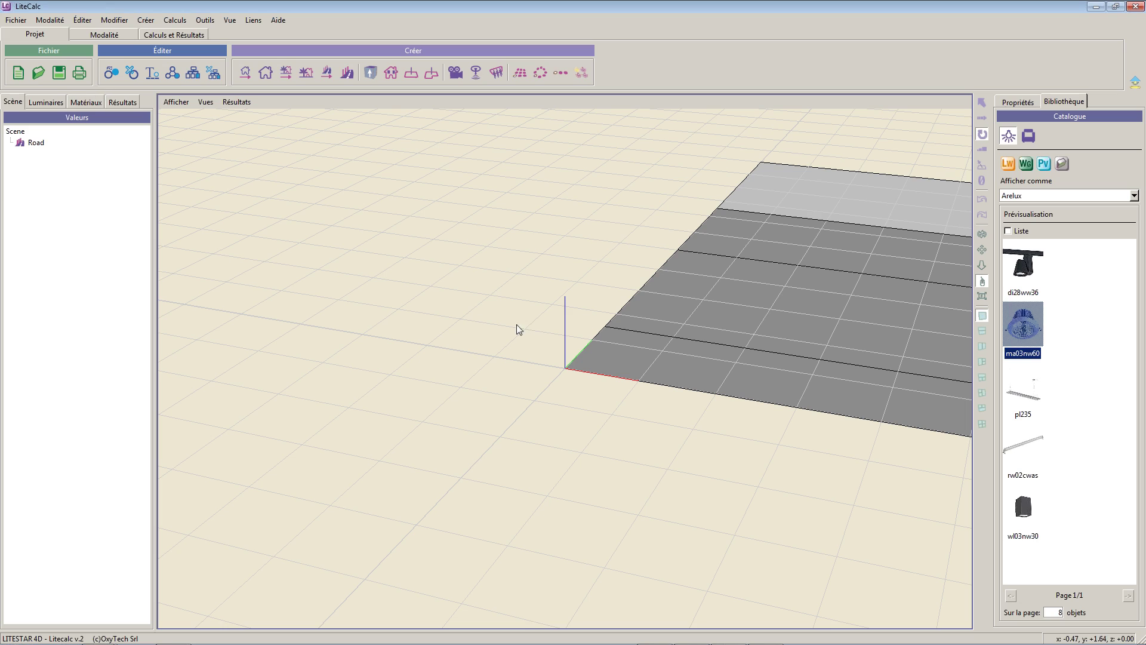
scroll(473, 330, down, 5)
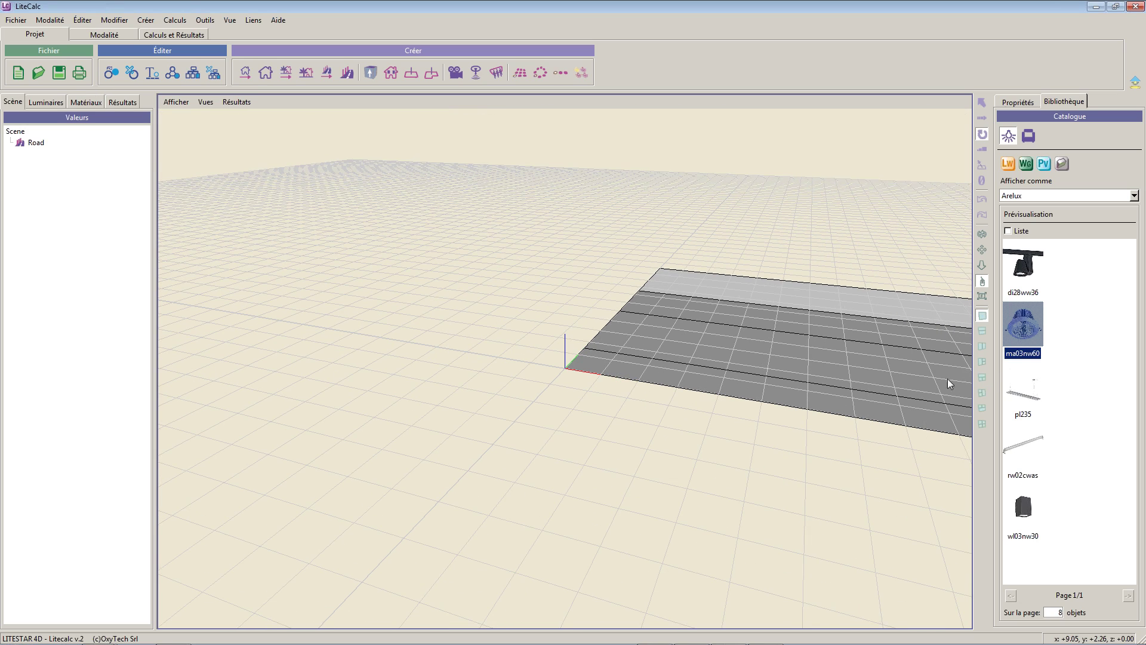
scroll(692, 373, down, 5)
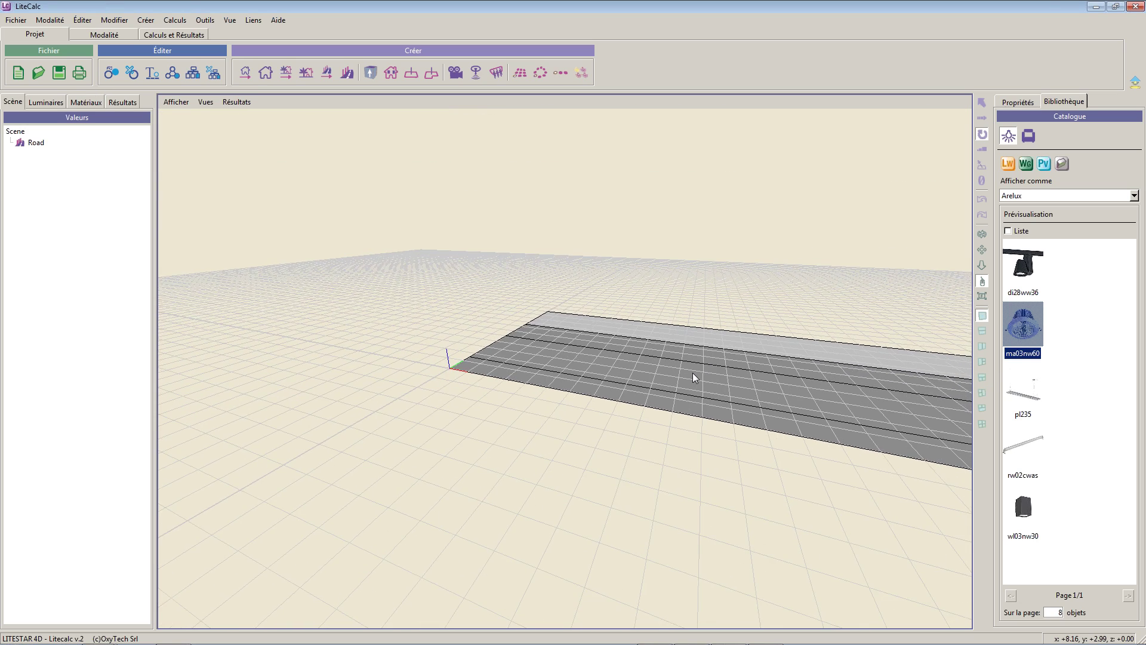
scroll(731, 375, down, 3)
scroll(677, 363, down, 3)
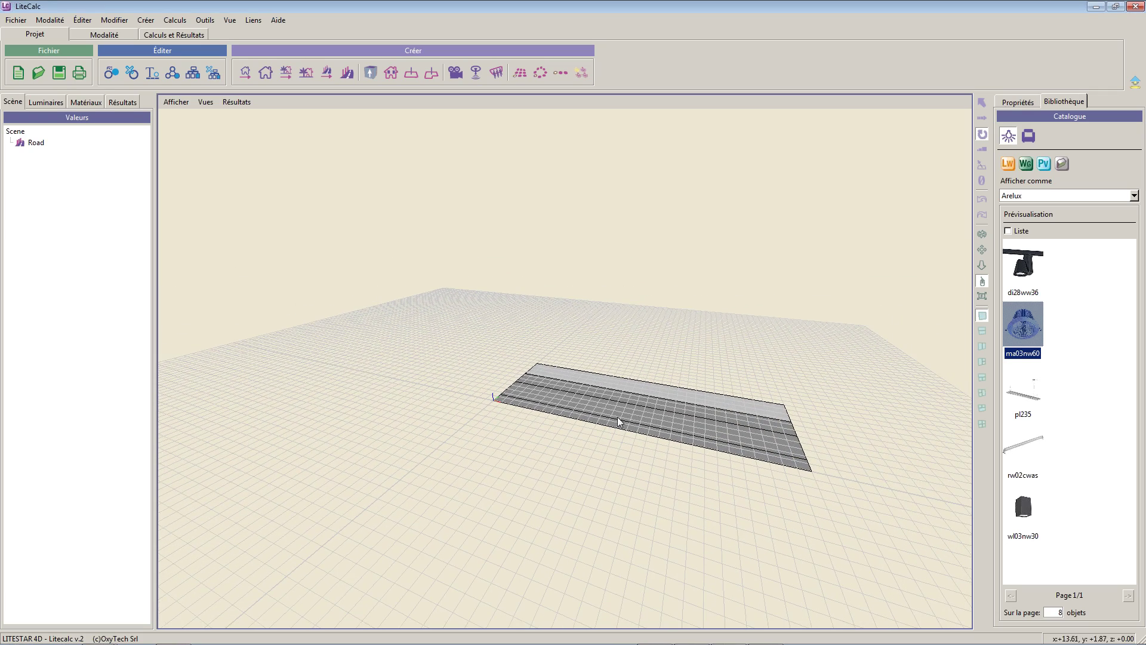
click(17, 72)
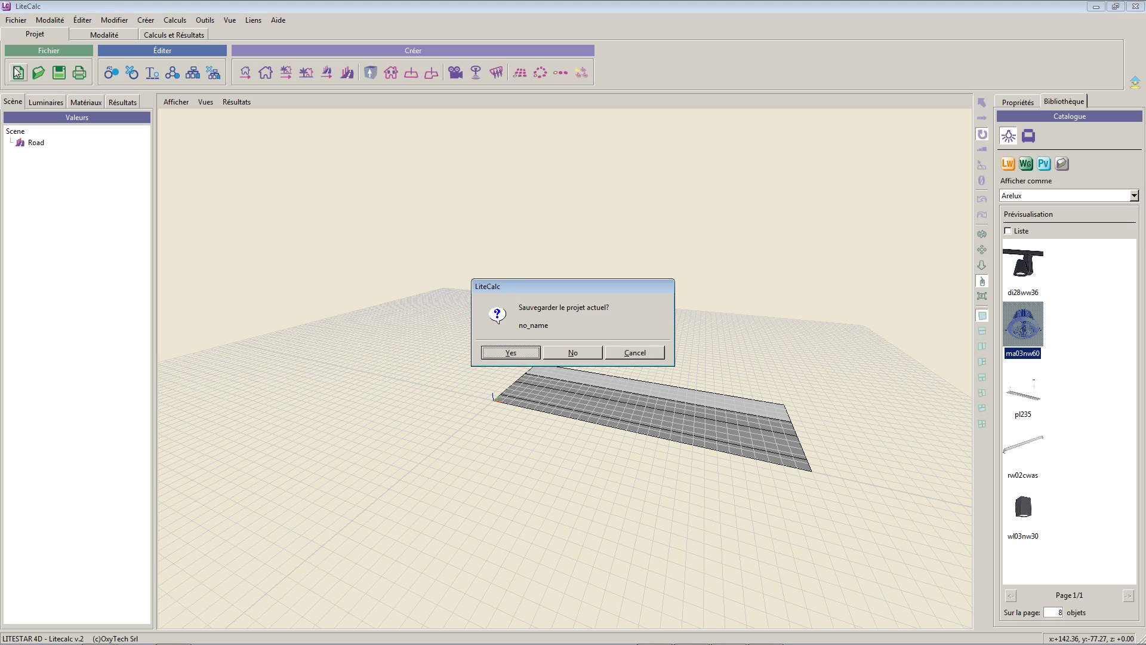
click(568, 348)
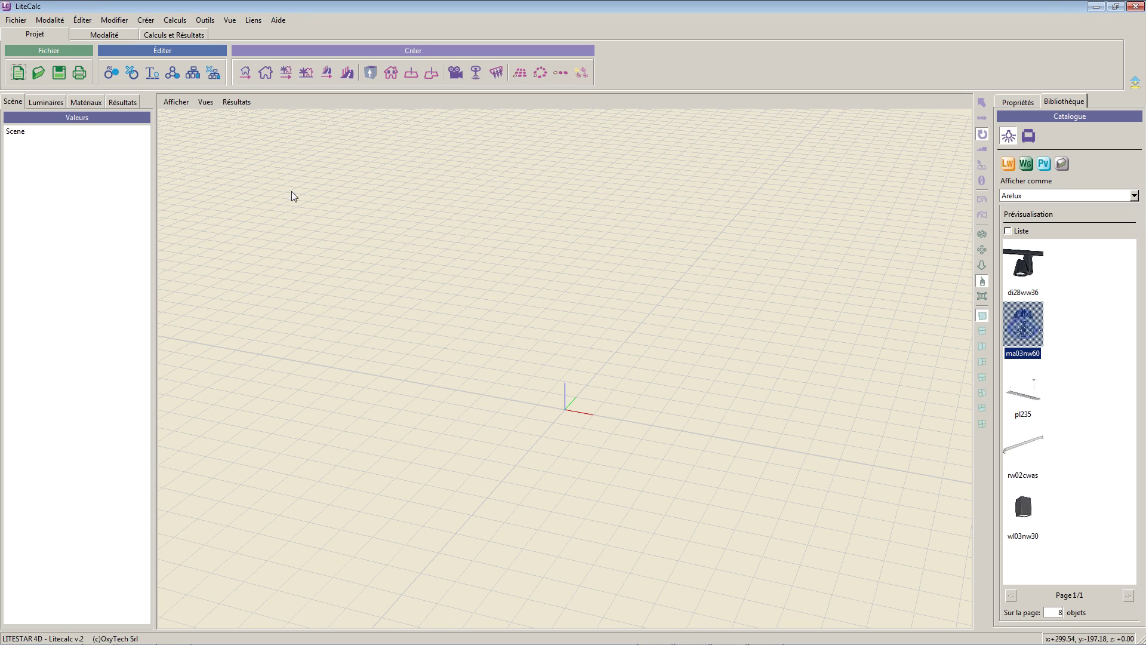
- Create a road to standard CEN 13201 with a Trottoir followed by a Piste Cyclable
click(327, 72)
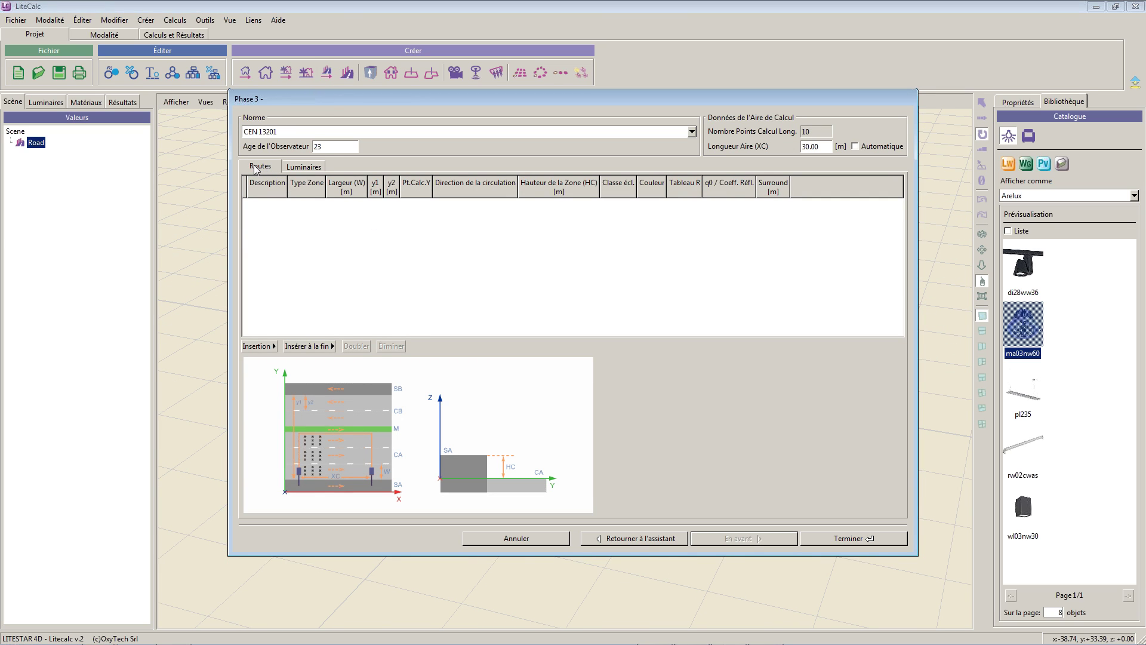
click(270, 347)
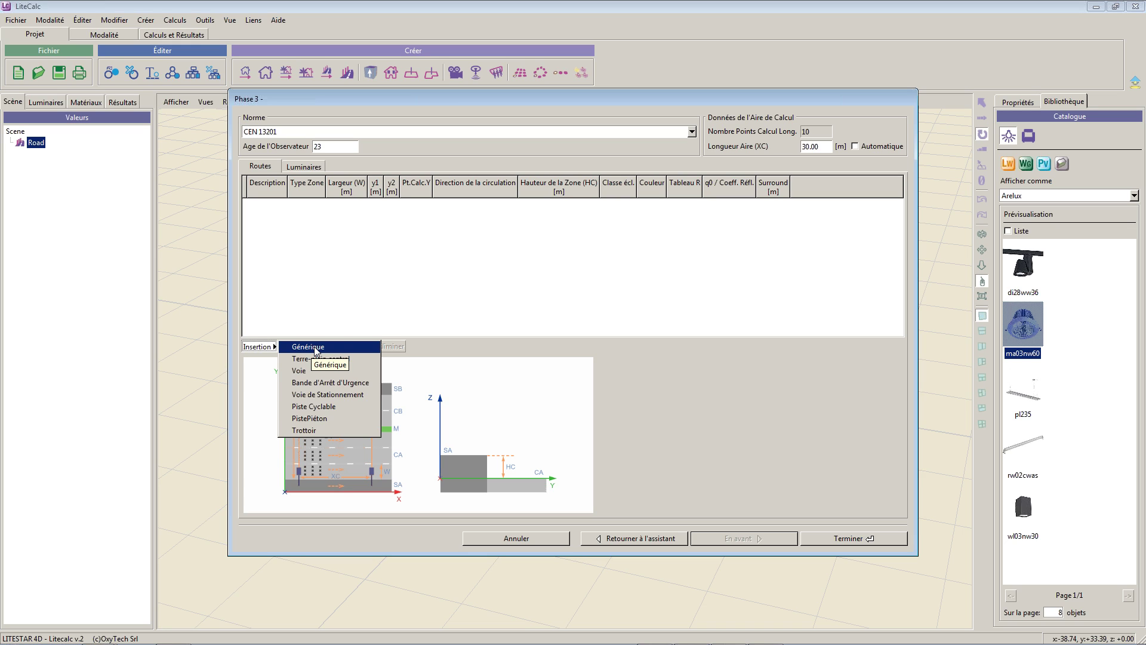
click(302, 430)
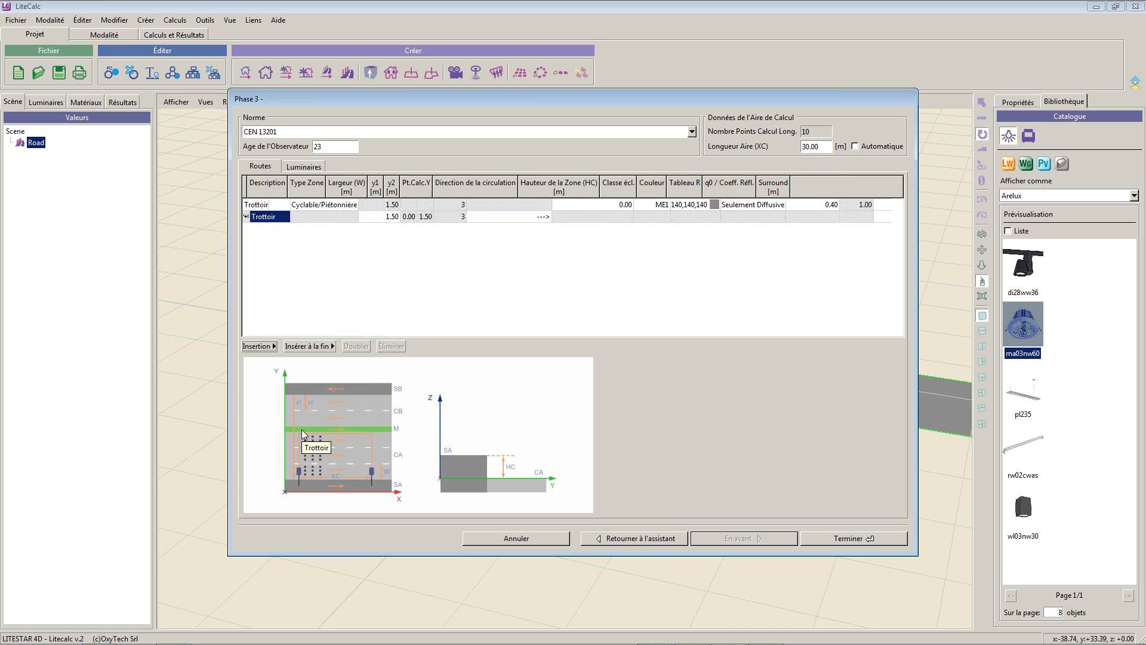
click(333, 346)
click(360, 403)
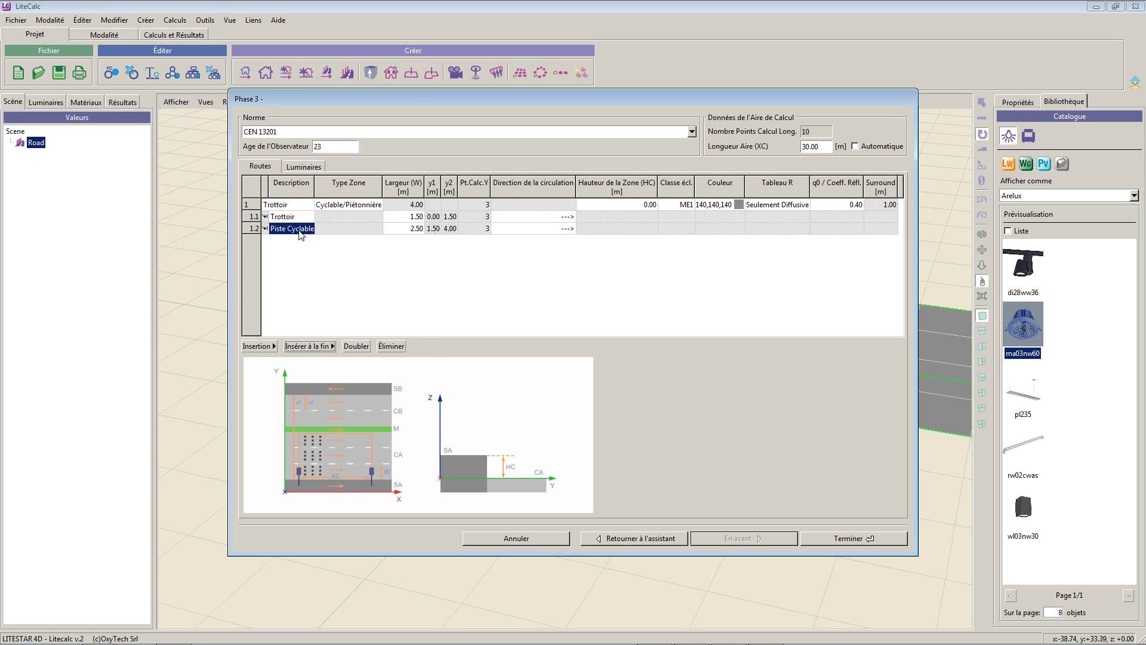
- Insert two Voie lanes ahead of the Trottoir zone, each in its own Chaussée
click(271, 205)
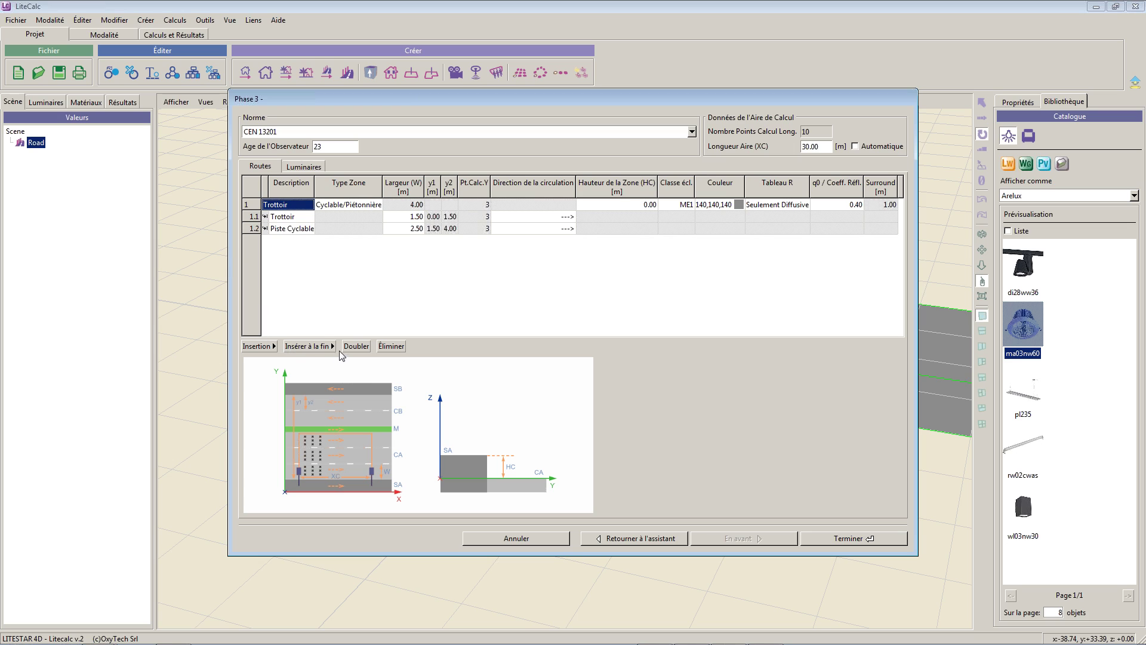
click(274, 349)
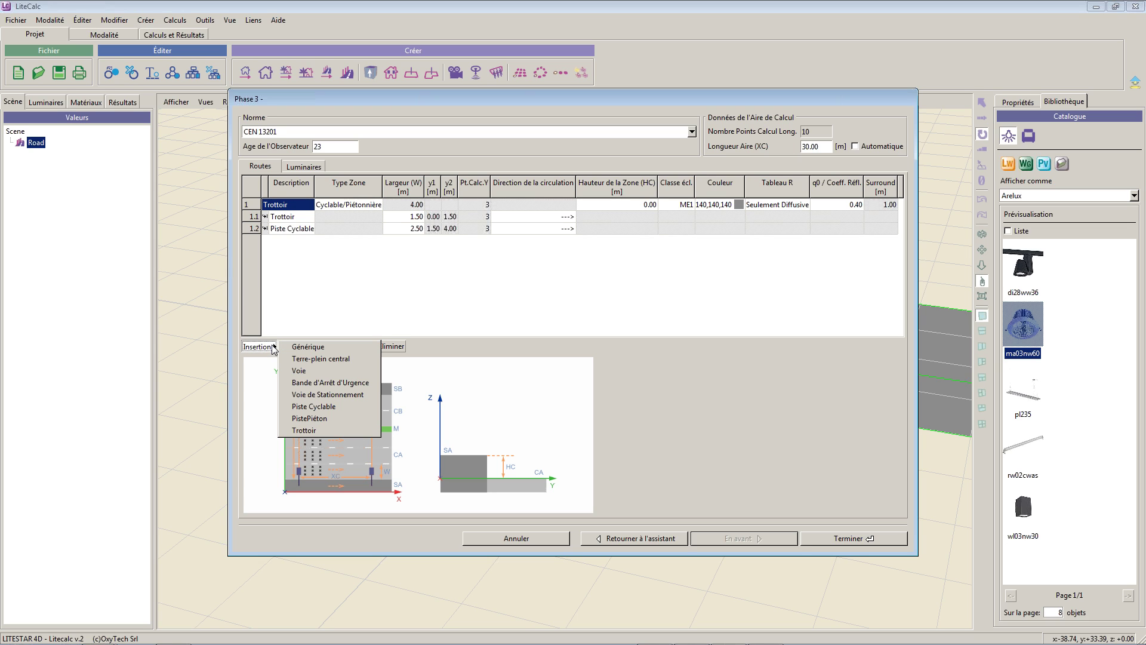
click(300, 371)
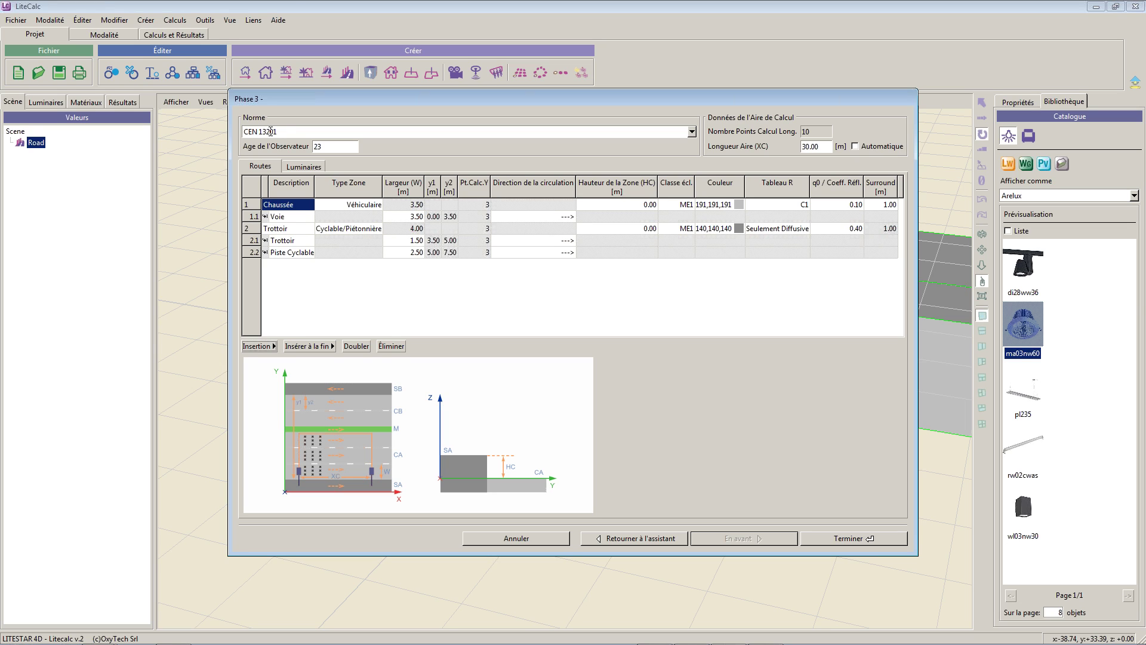
click(252, 207)
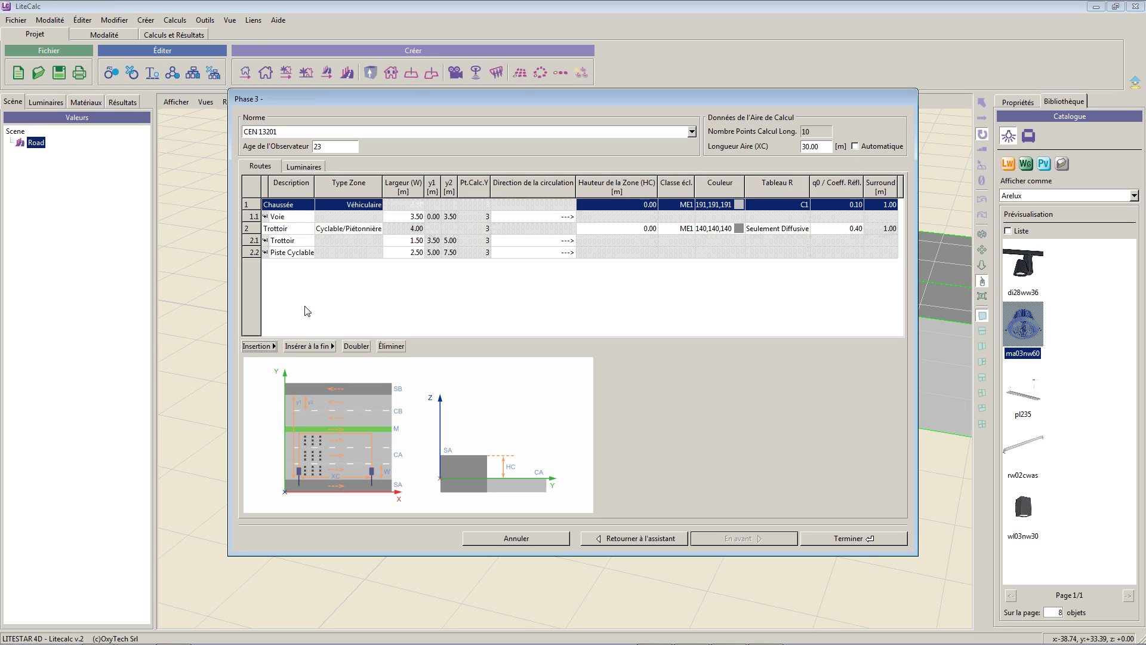
click(268, 346)
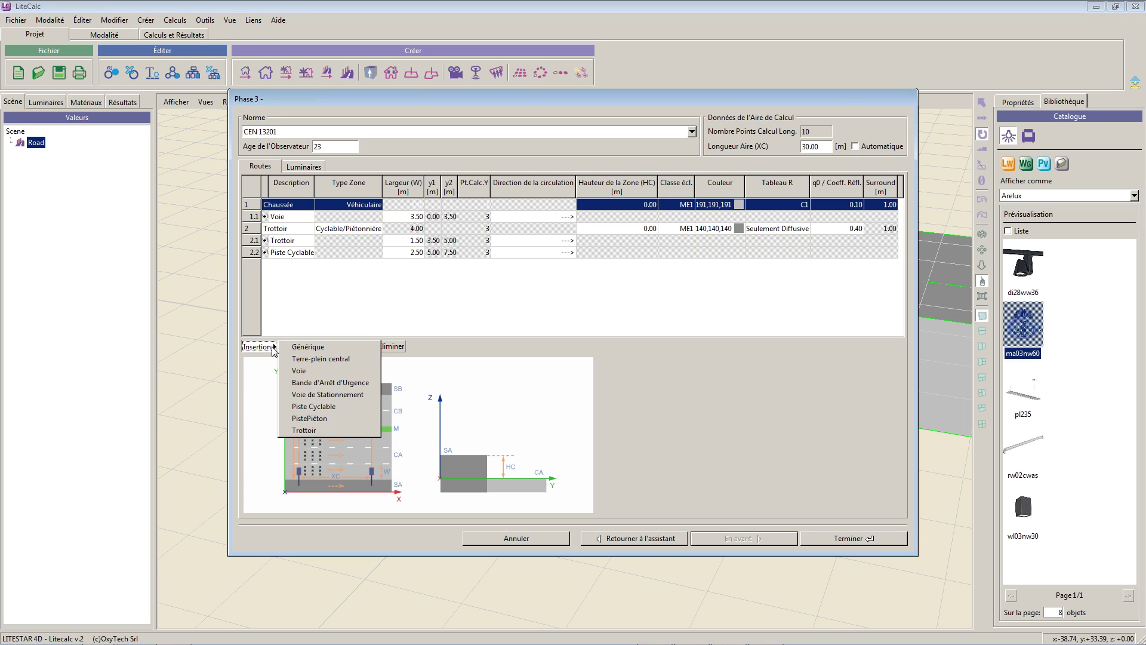
click(294, 370)
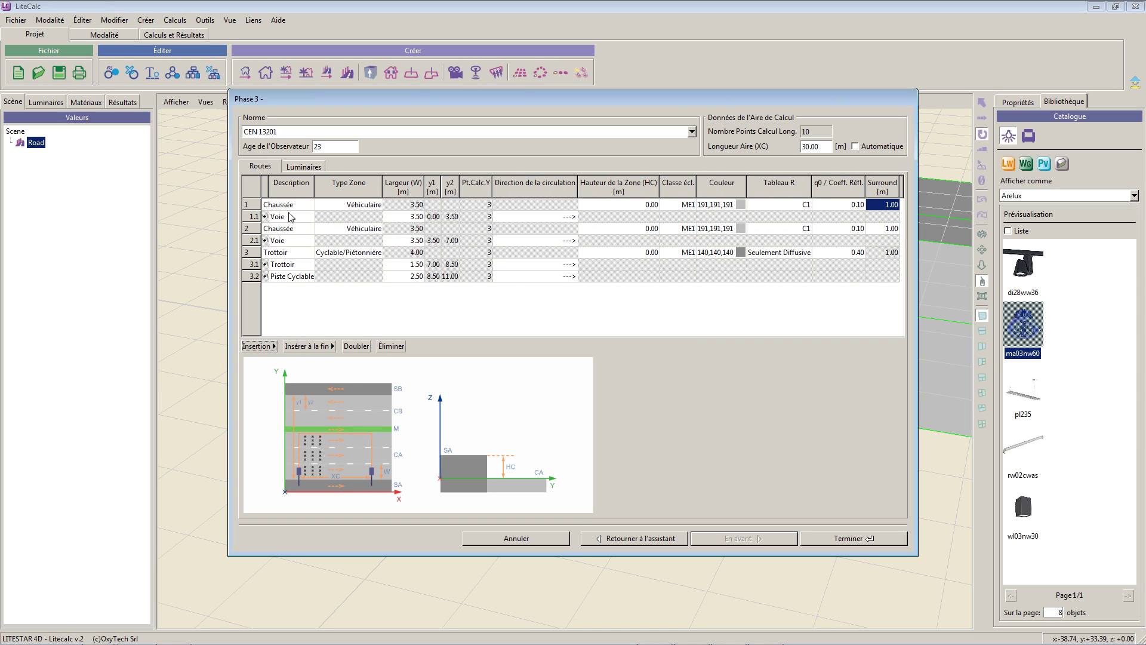
- Insert a Trottoir zone ahead of the first Chaussée and check the resulting road layout in the scene
click(251, 206)
click(273, 347)
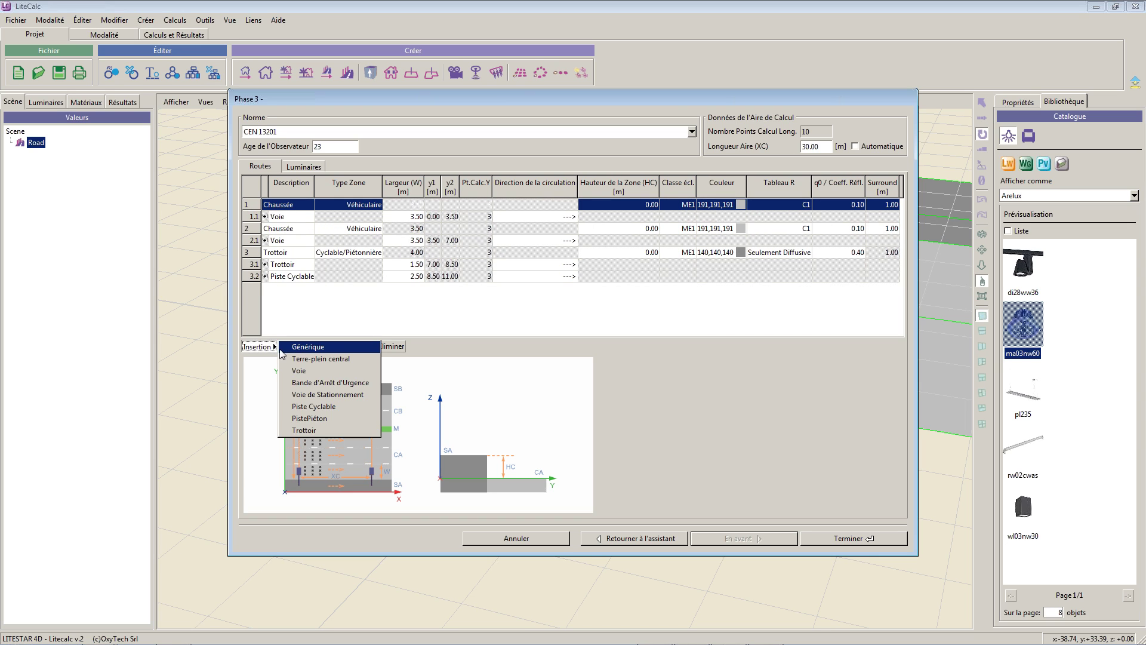
click(325, 430)
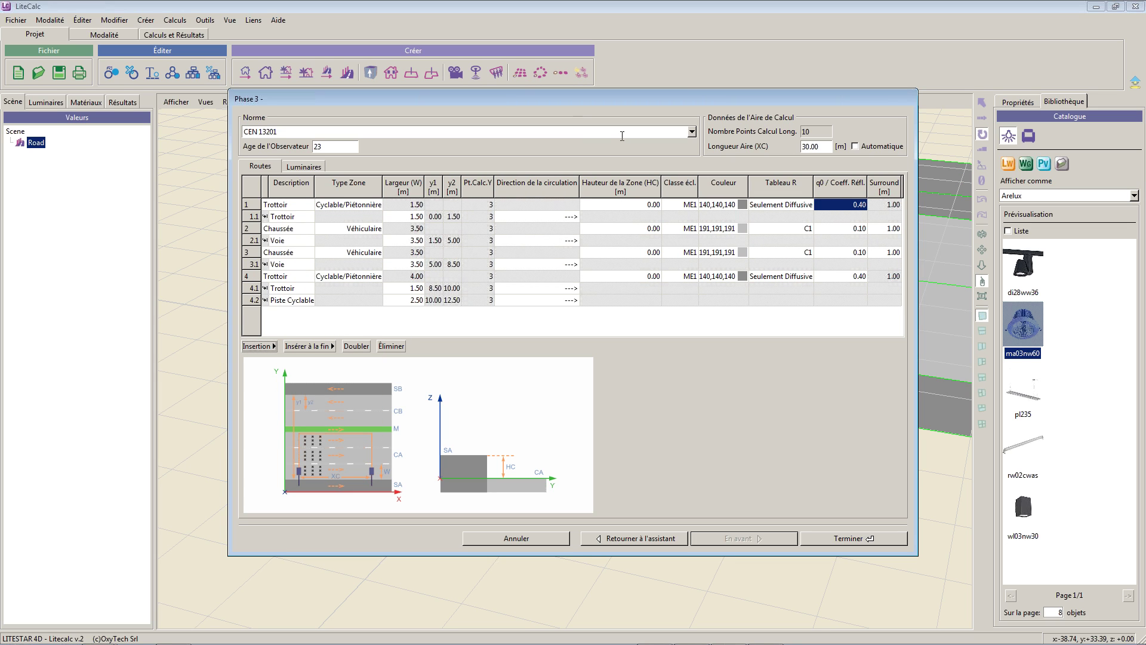
drag(776, 98, 456, 68)
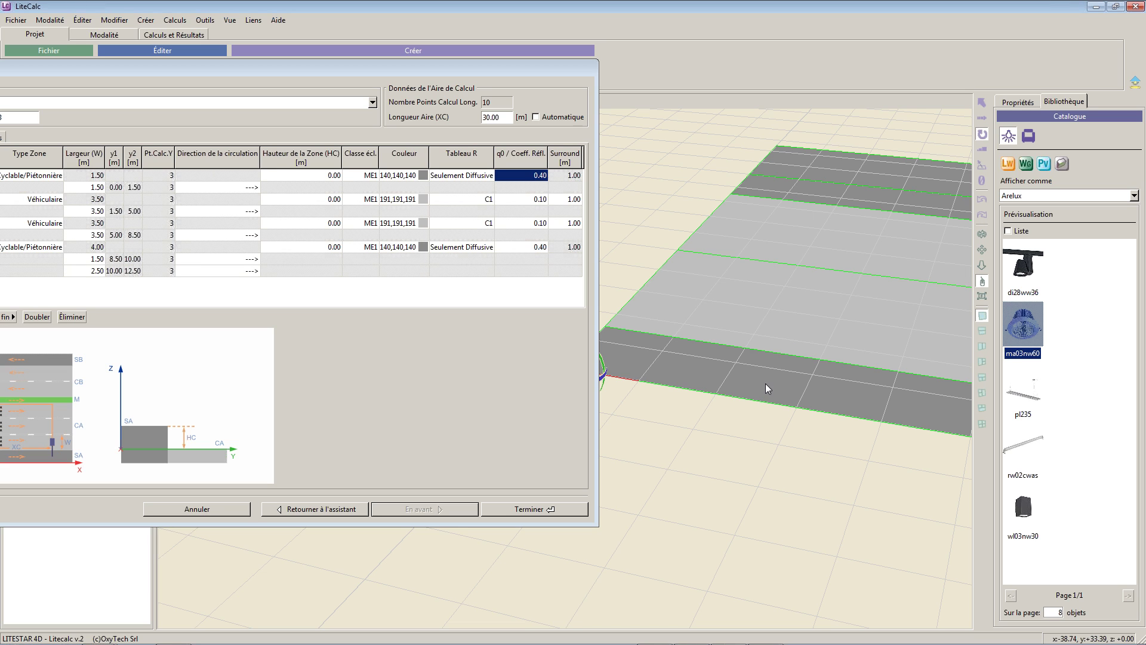
drag(393, 71, 545, 105)
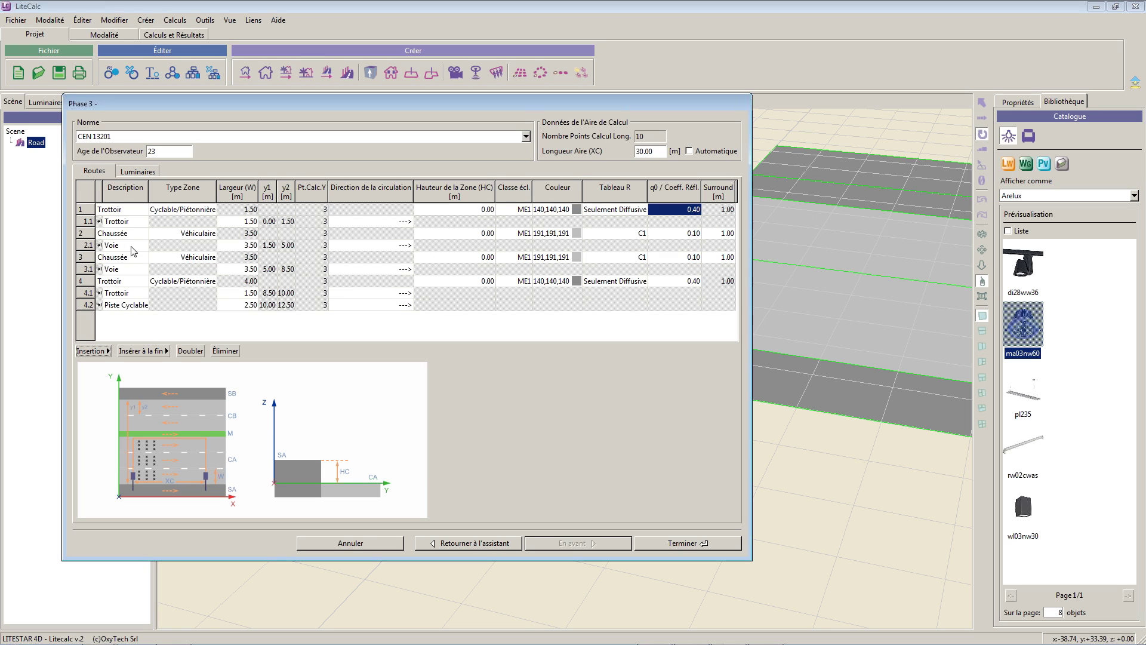
- Set the traffic direction of the second Chaussée's Voie to <---
click(402, 272)
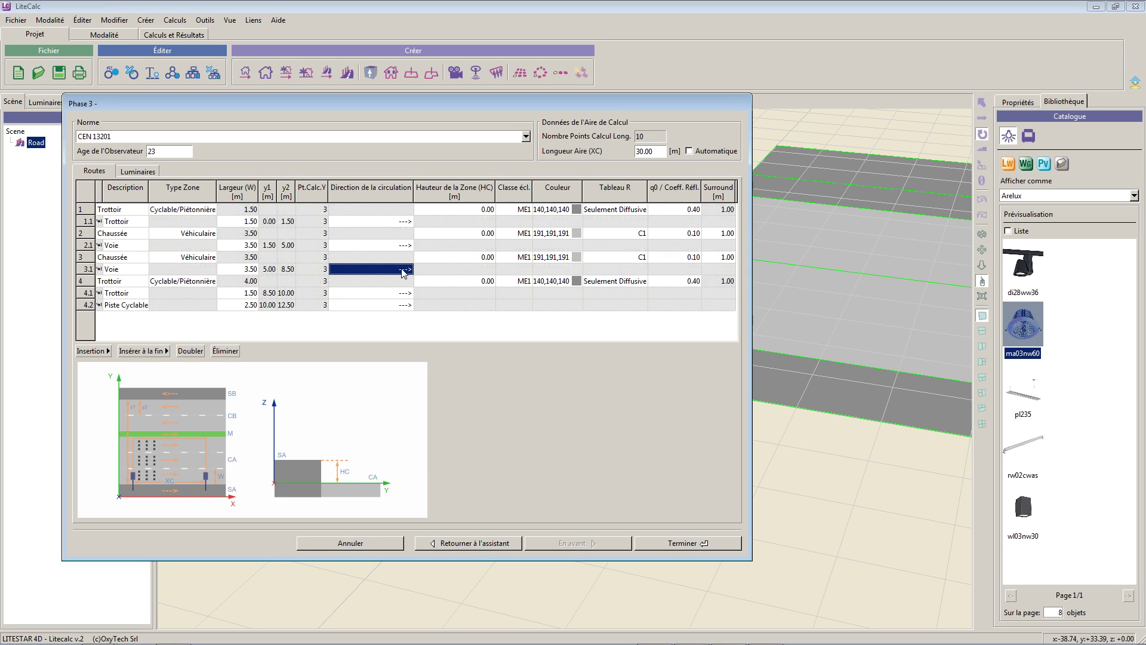
click(404, 272)
click(408, 270)
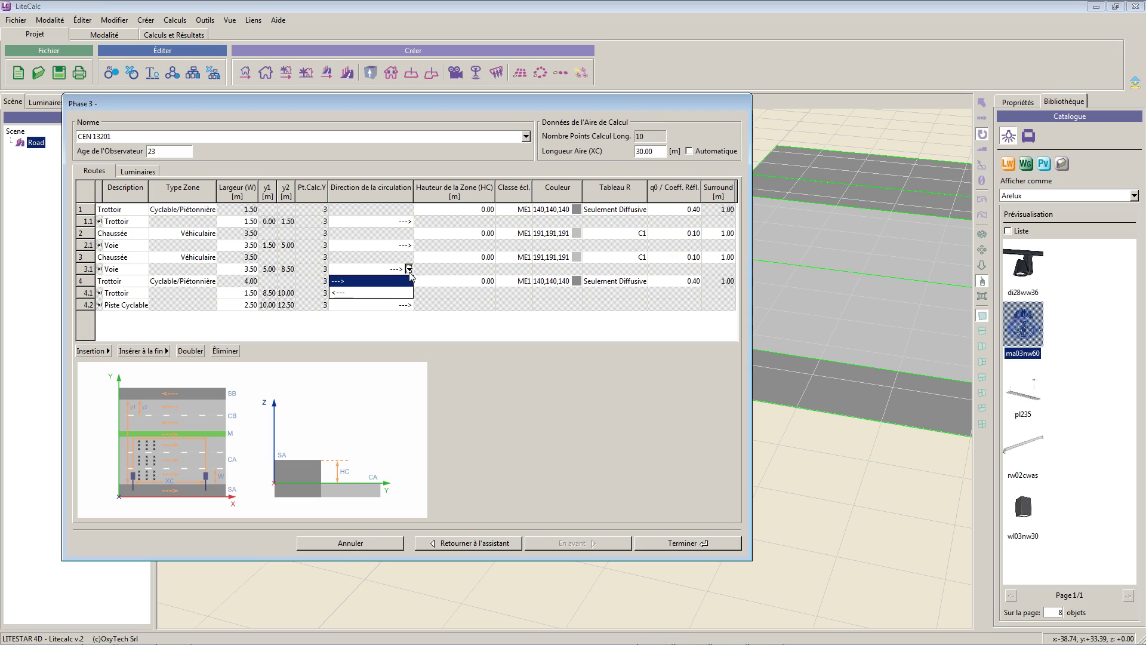
click(392, 293)
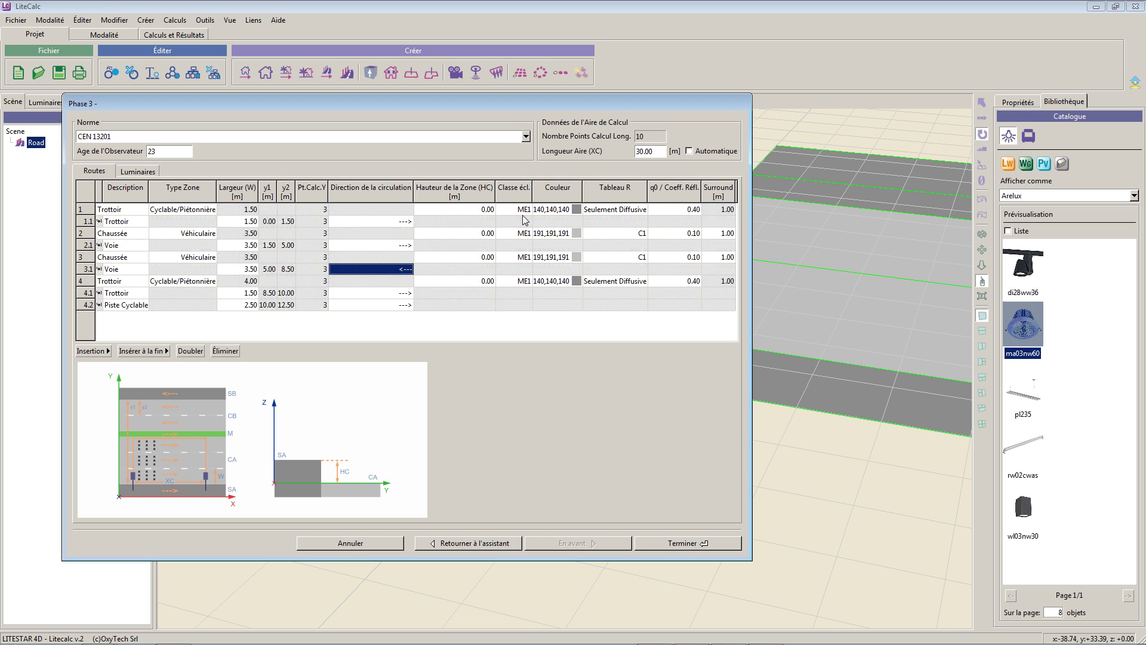
- Set the zone height of both Trottoir zones to 0.10 m and finish the road
click(488, 210)
click(489, 210)
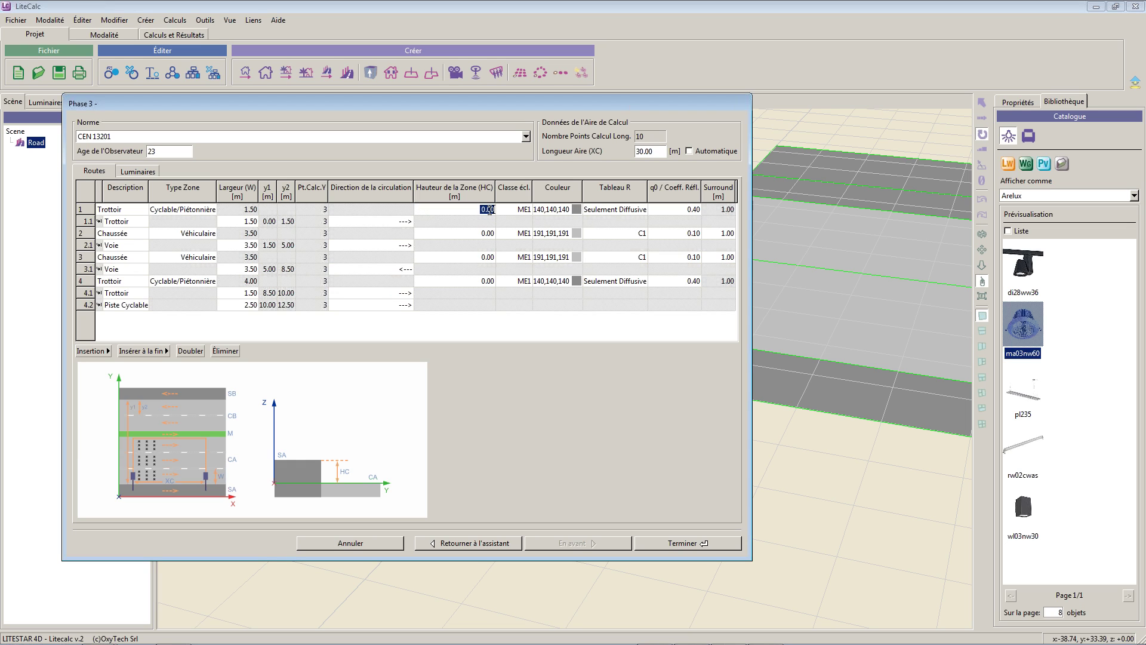
double_click(491, 210)
text(1)
click(487, 282)
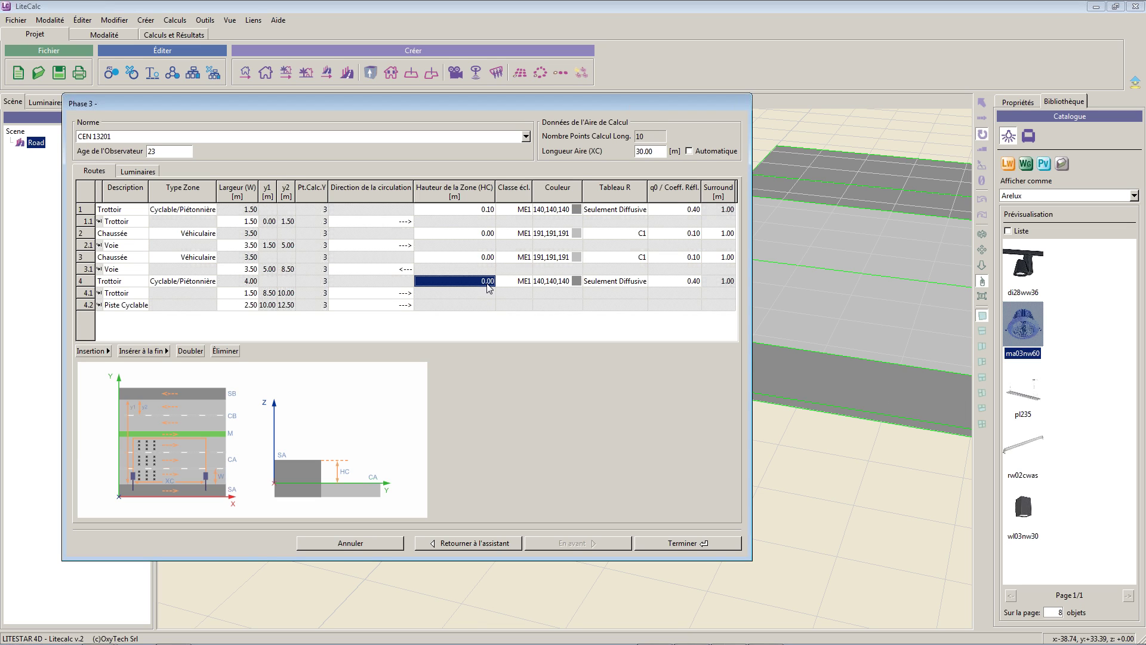
click(488, 280)
text(0.10)
click(483, 294)
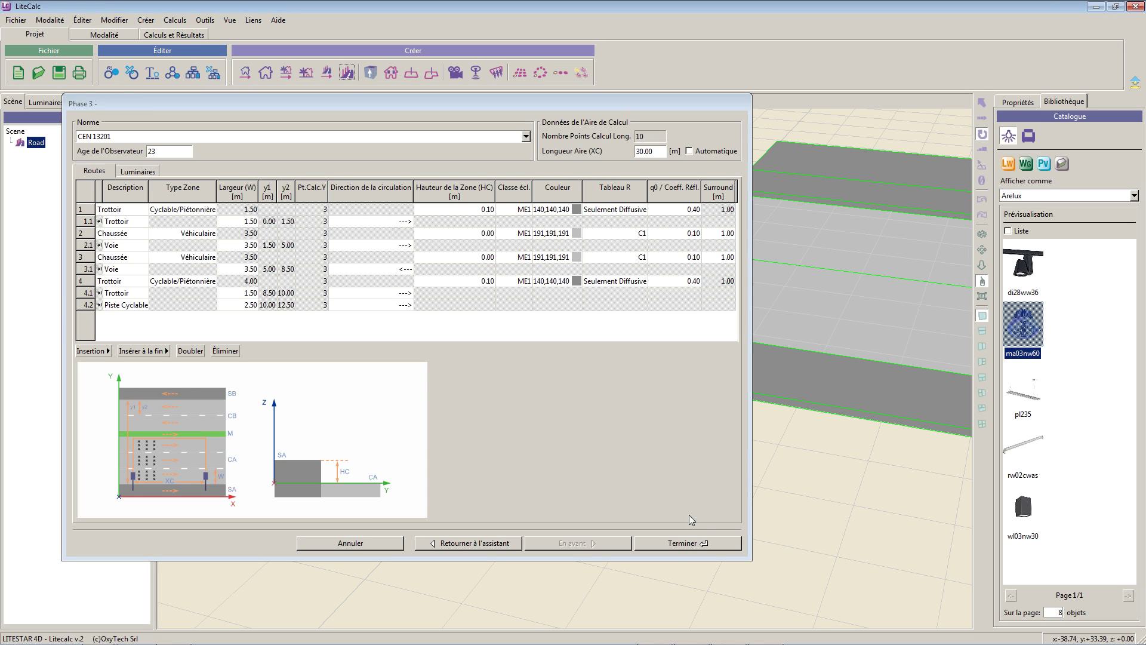
click(701, 543)
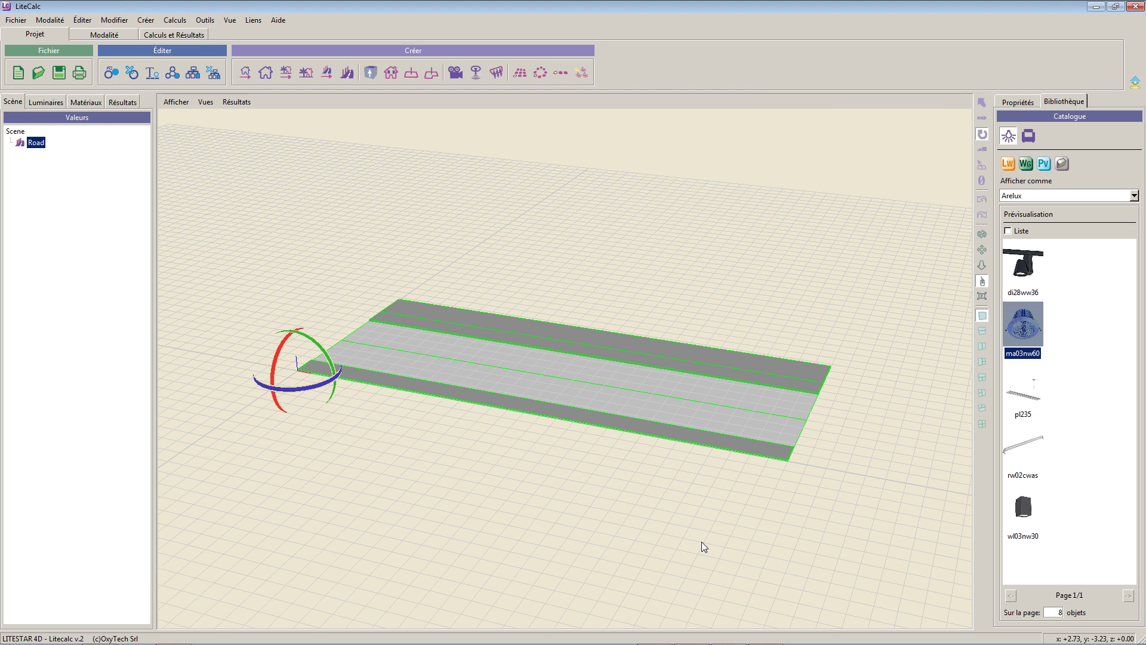
- Inspect the raised sidewalks, reopen the road for modification and set the calculation area length to Automatique
click(351, 422)
scroll(317, 352, up, 5)
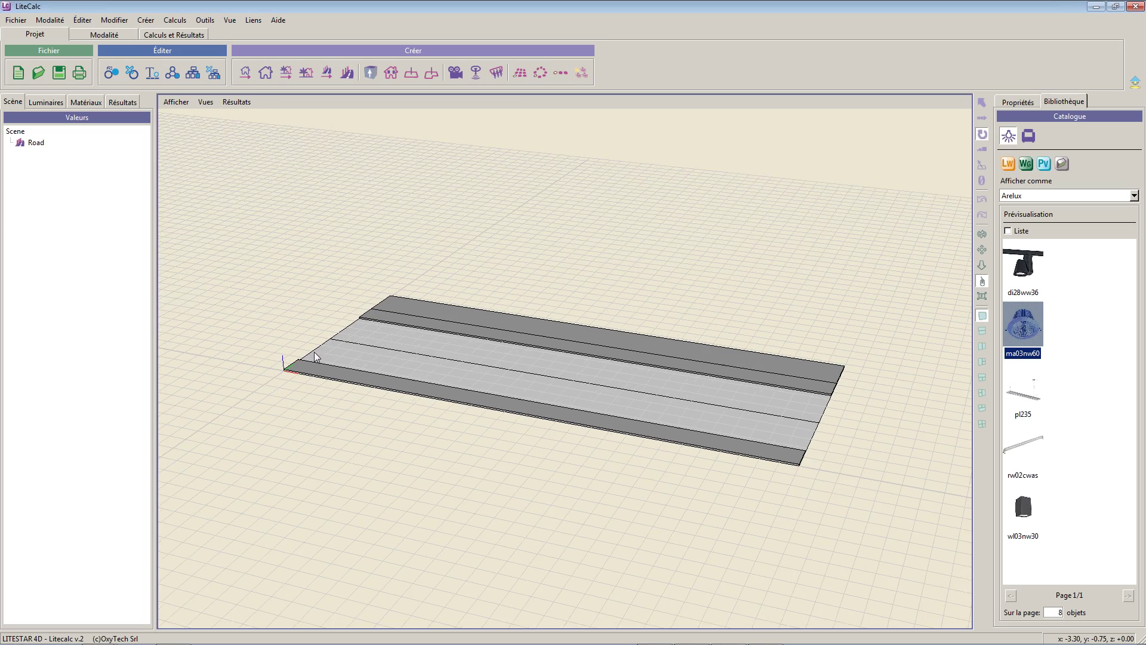
drag(421, 382, 520, 390)
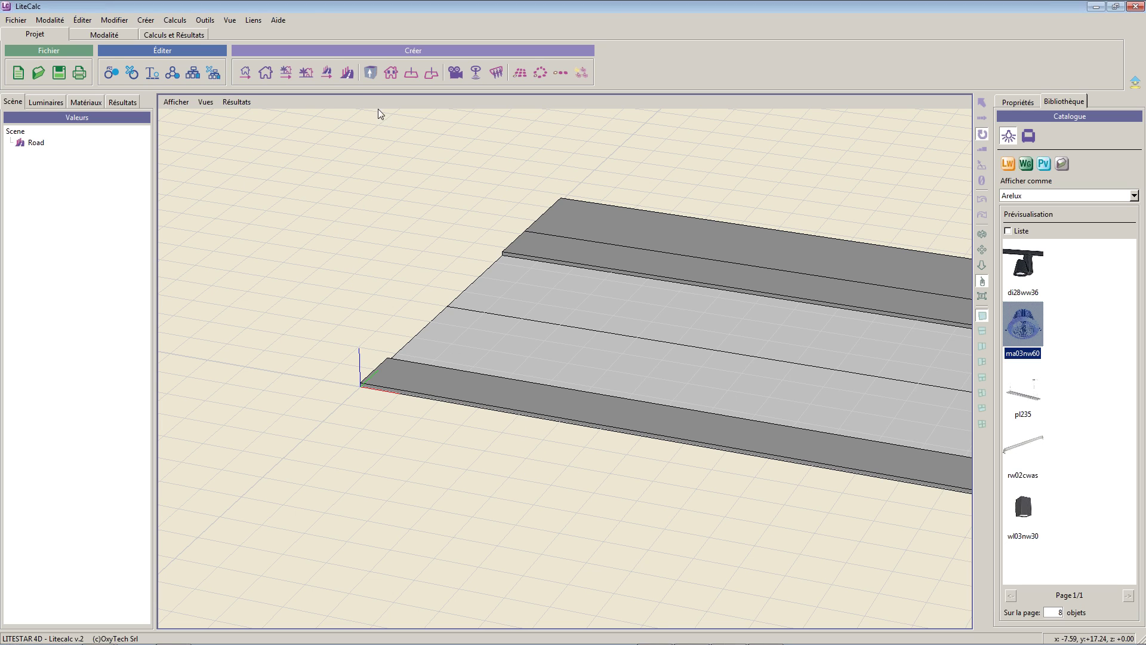
right_click(35, 144)
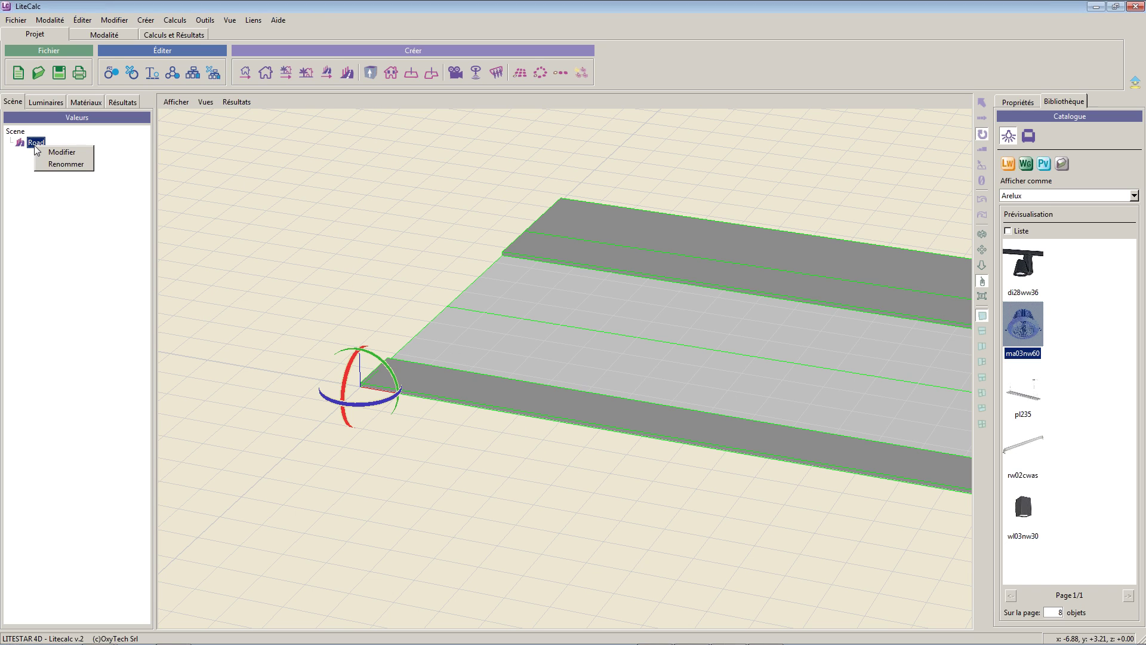
click(62, 152)
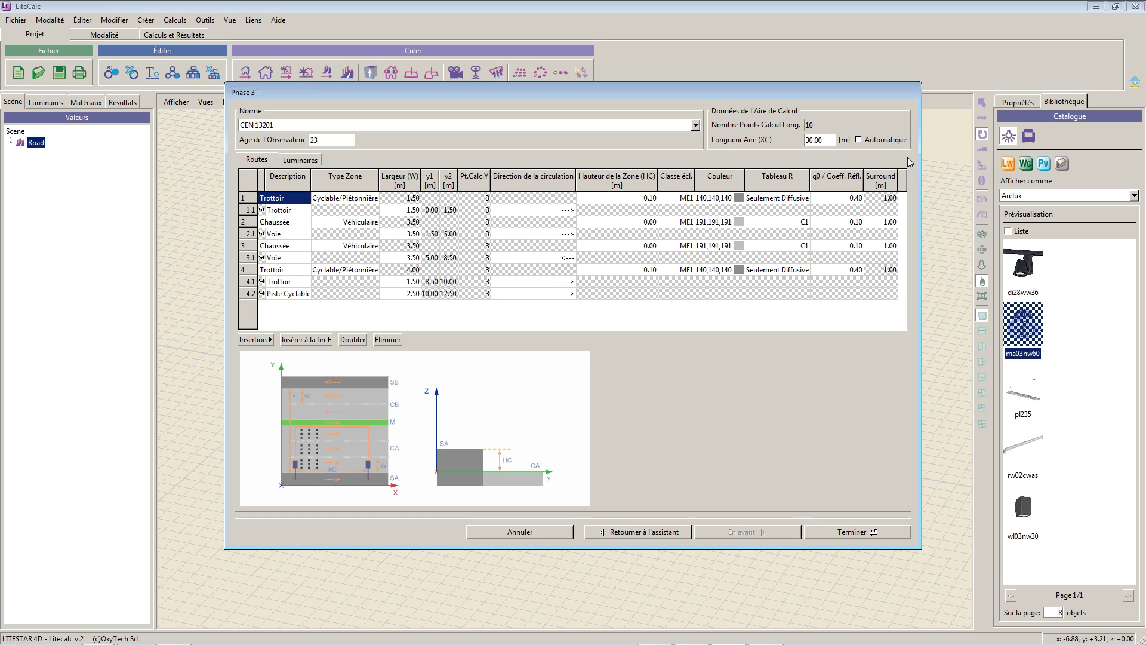
drag(843, 94, 764, 94)
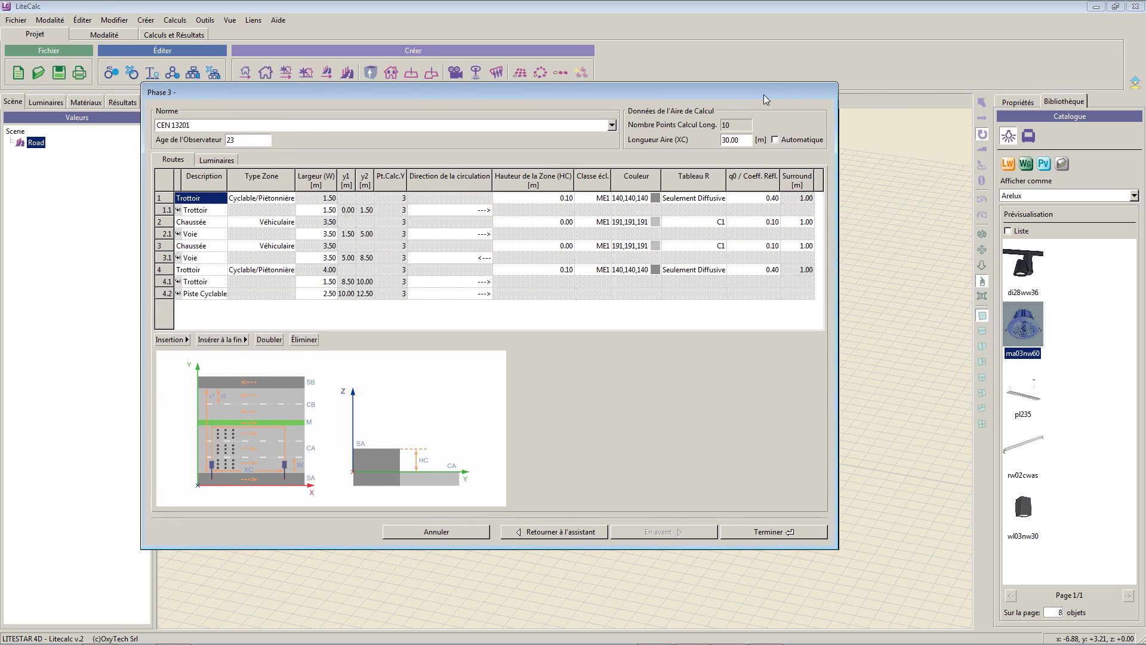
click(776, 141)
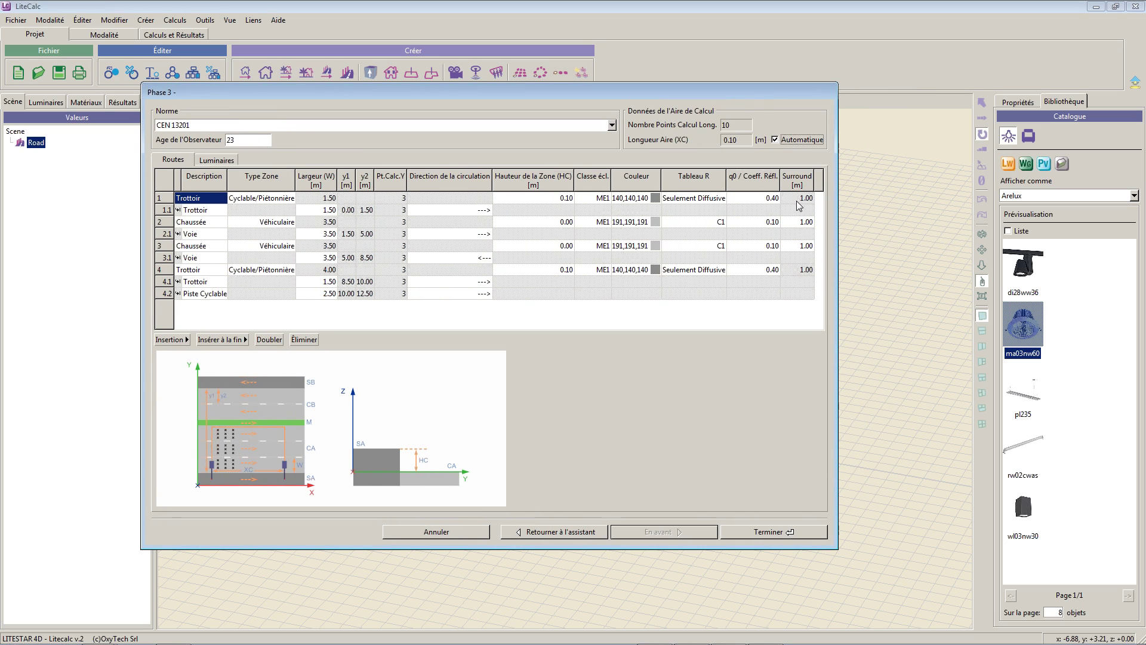
click(778, 141)
click(778, 141)
click(778, 140)
click(776, 141)
- Add a luminaire row to the road using the Gewiss AVENUE 50W luminaire GW87003 from Liswin
click(216, 160)
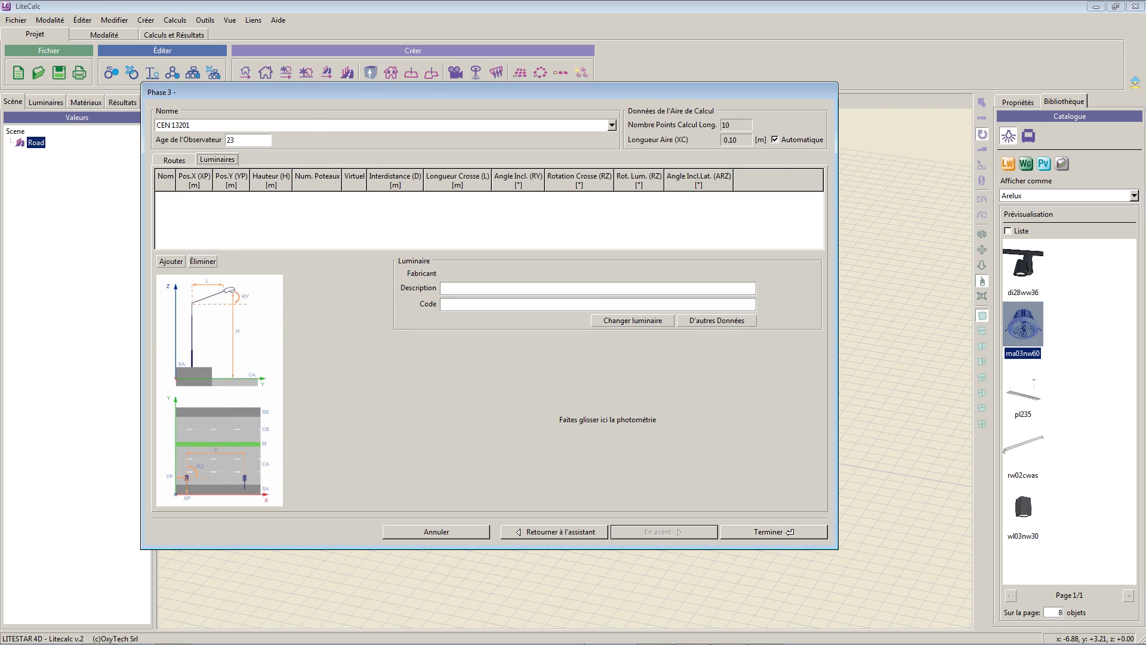
click(766, 634)
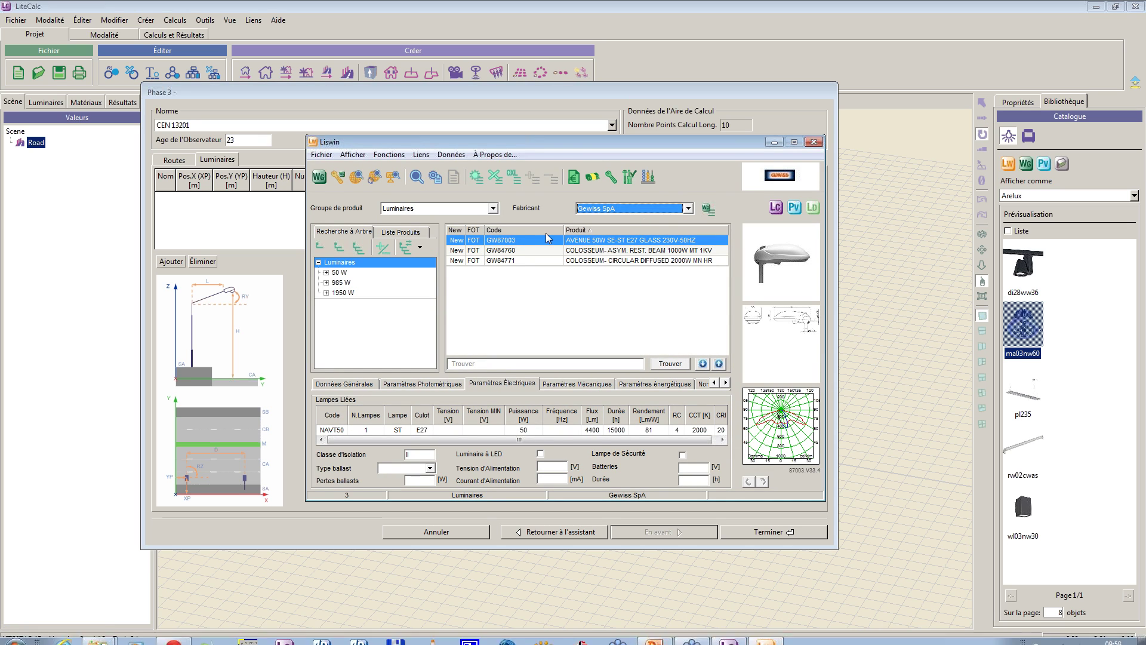
drag(716, 142, 522, 148)
drag(628, 305, 688, 381)
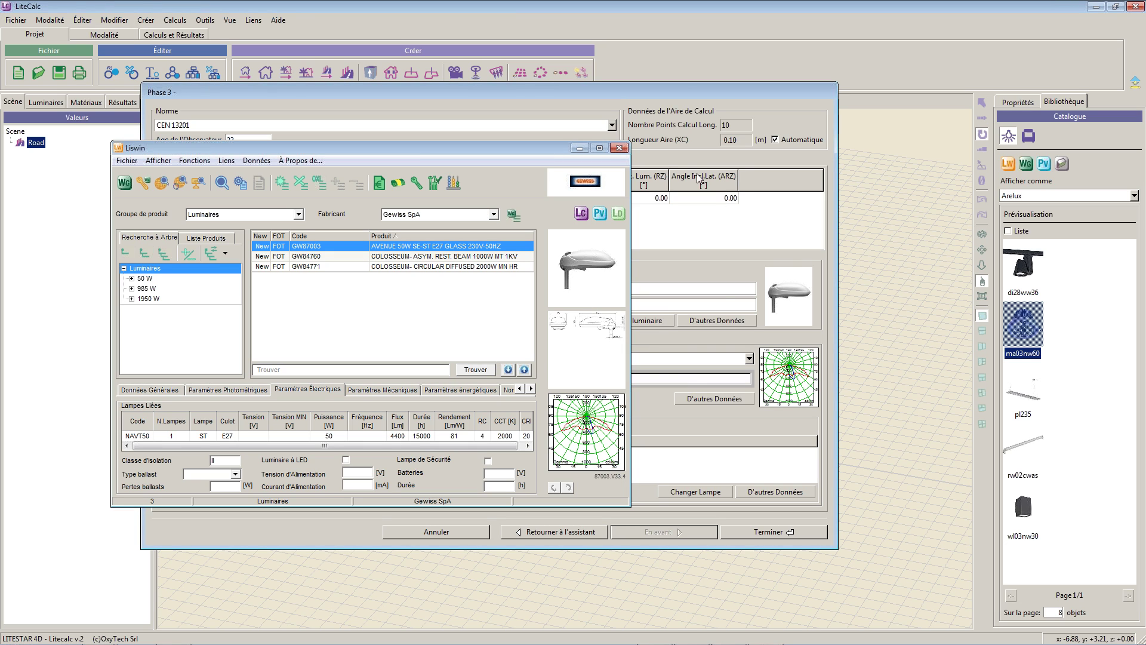
click(679, 91)
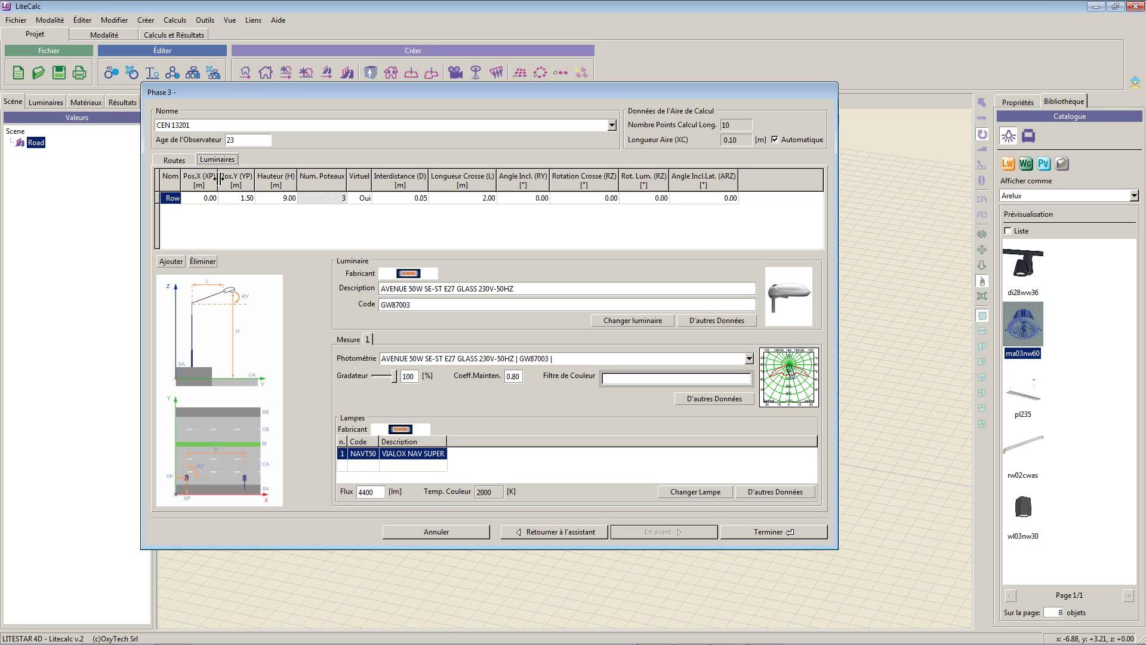
- Examine the lighting classes available for the first Trottoir zone, leaving its class as it is
click(184, 161)
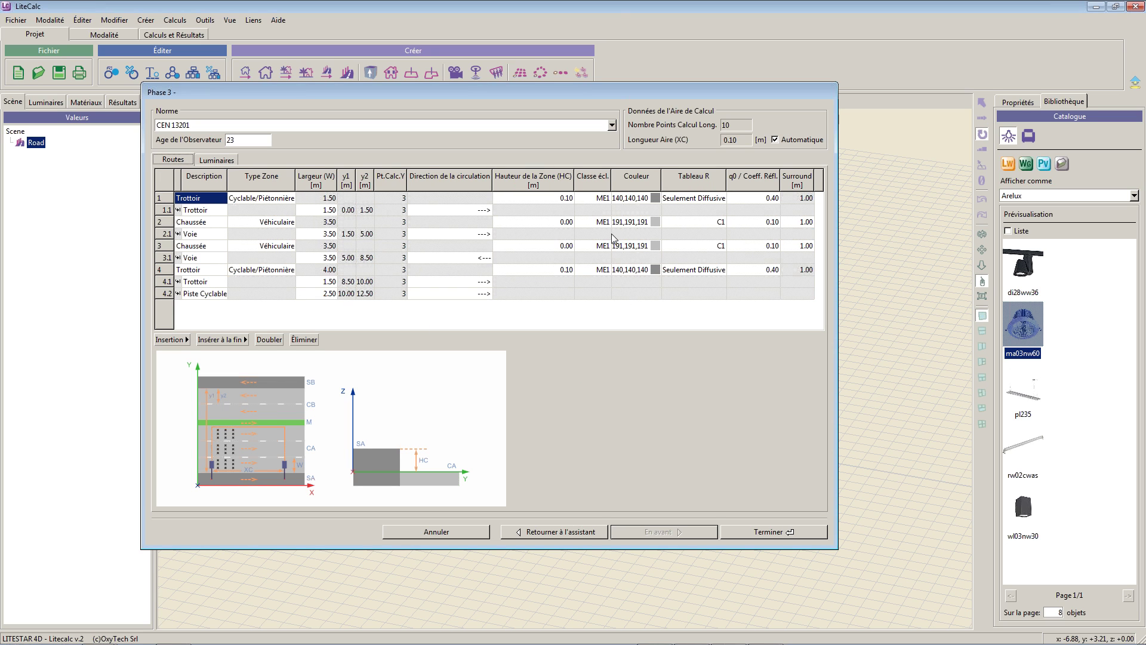
click(602, 201)
click(606, 202)
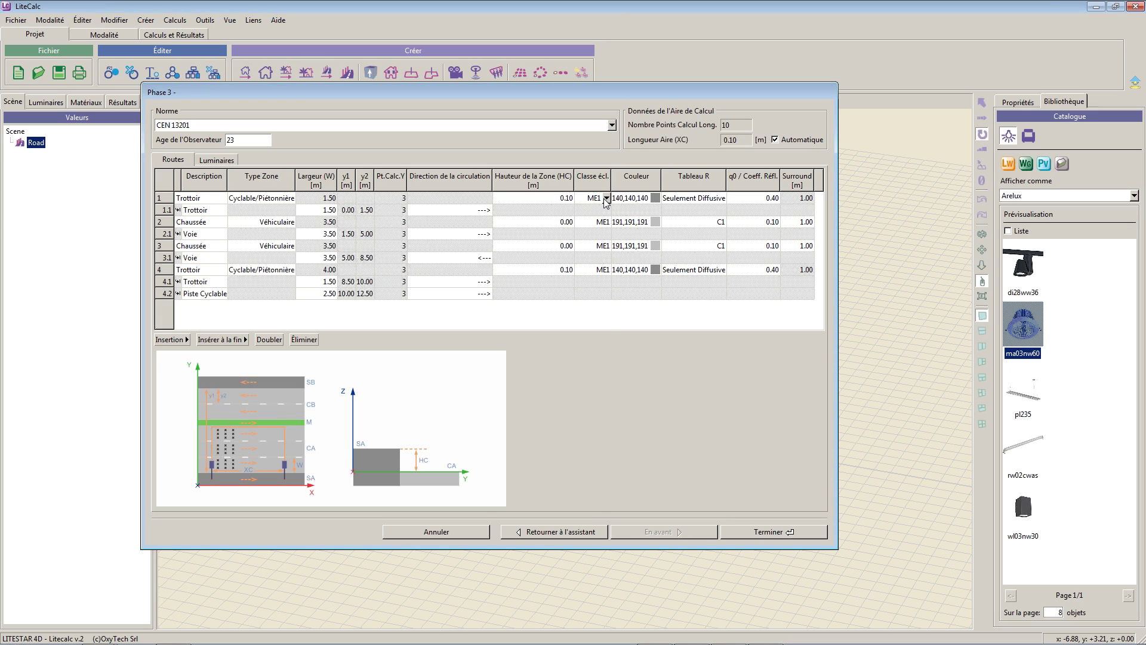
click(606, 198)
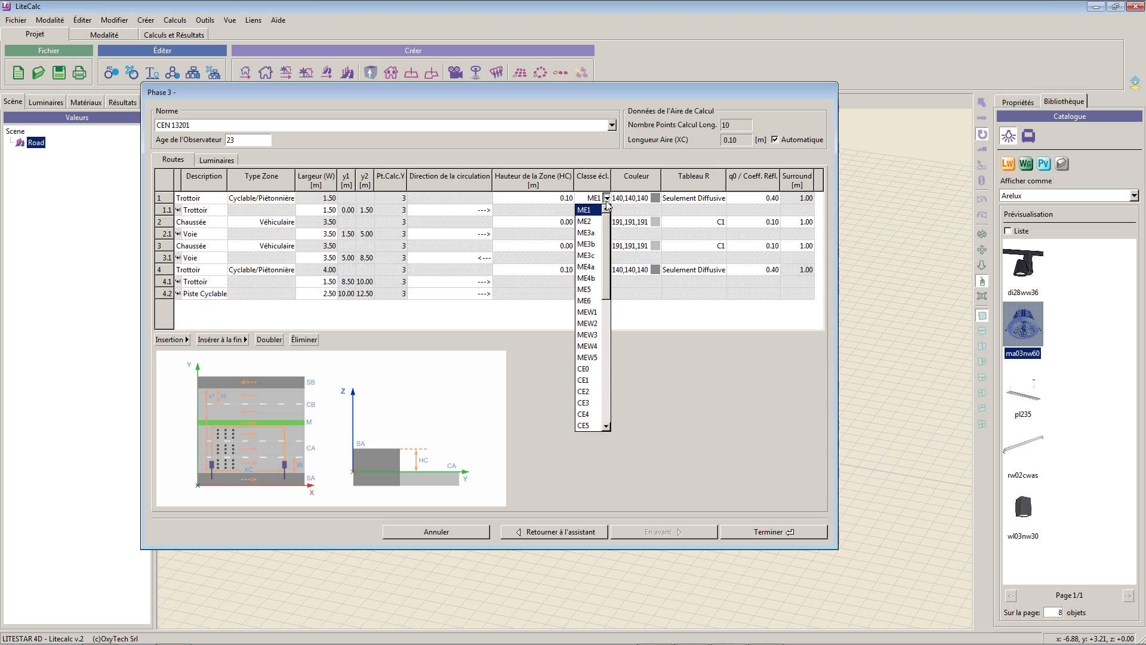
scroll(607, 252, down, 1)
drag(607, 251, 610, 403)
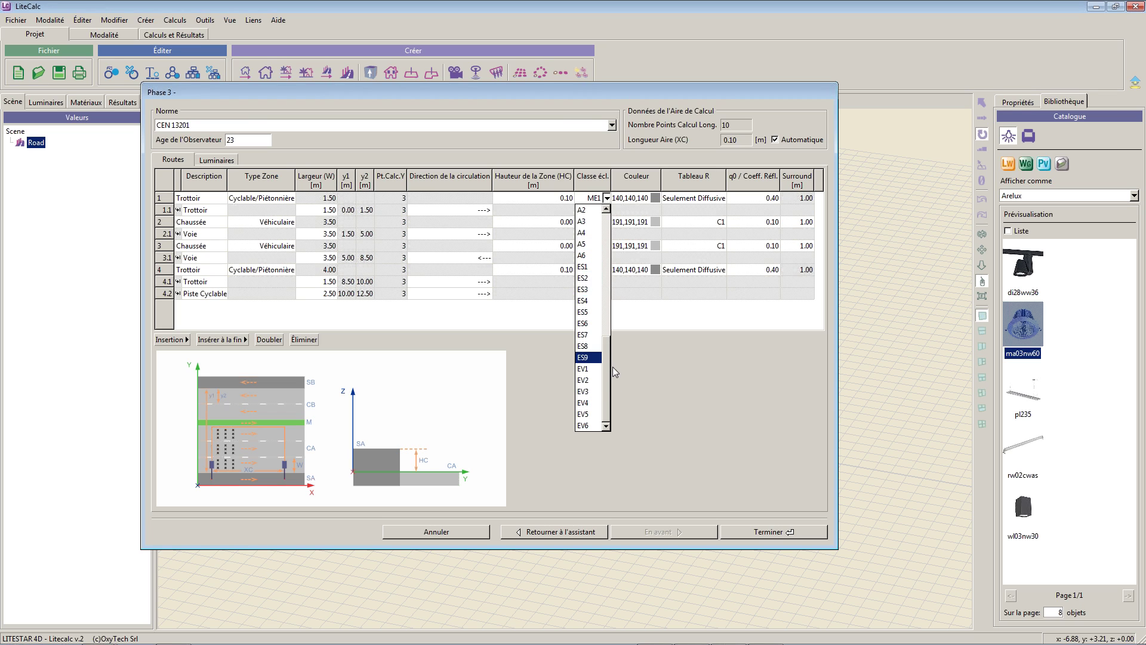
click(651, 358)
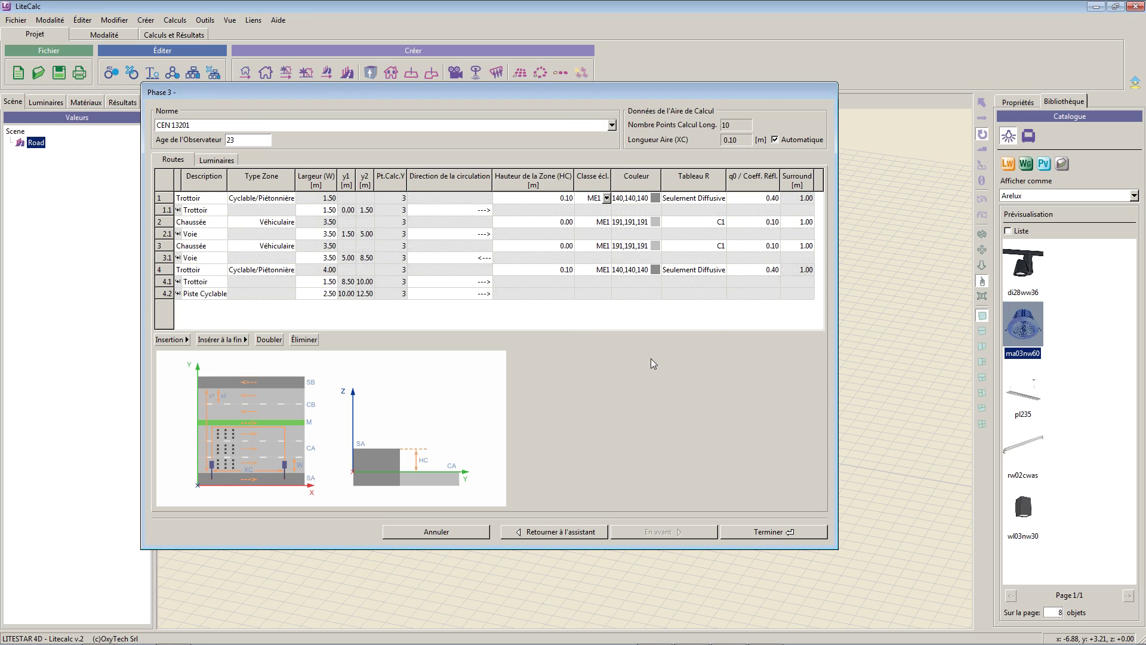
- Set the colour of the fourth zone, the Trottoir with the Piste Cyclable, to orange-red 223,79,36
click(710, 225)
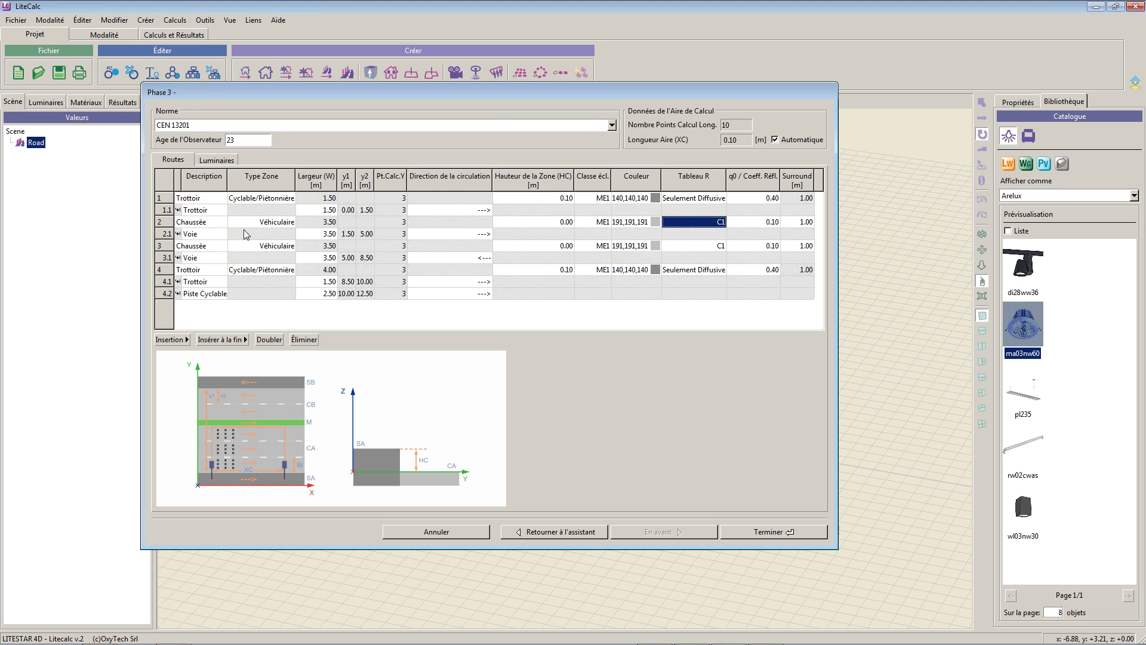
click(725, 292)
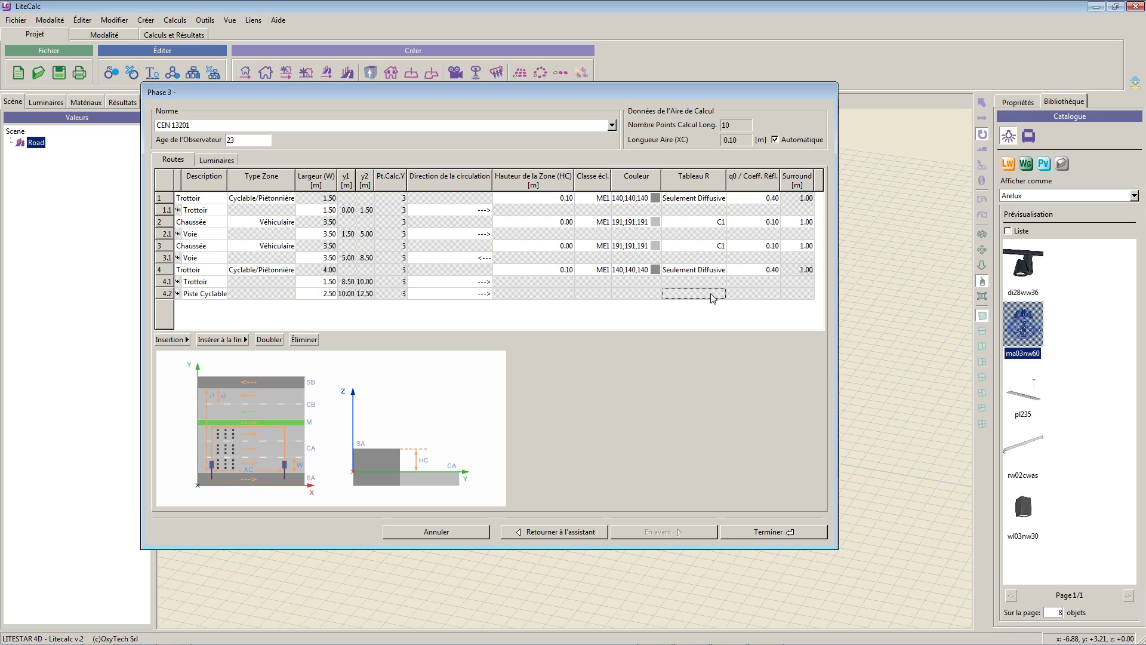
click(707, 285)
click(648, 295)
double_click(653, 269)
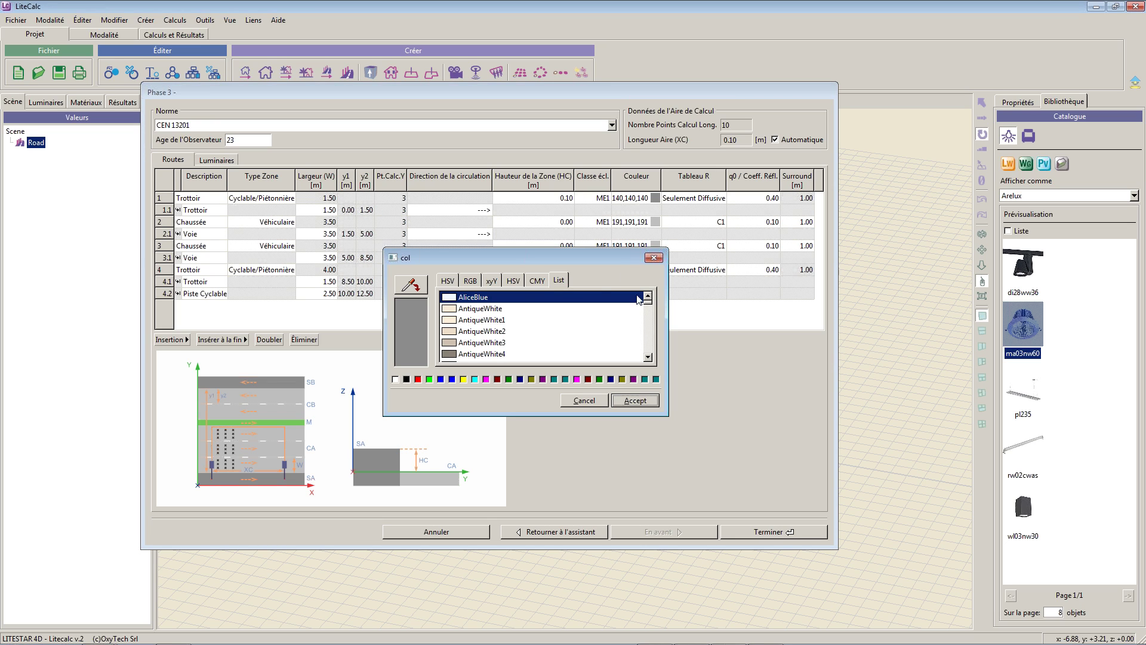
click(447, 280)
click(452, 321)
click(467, 324)
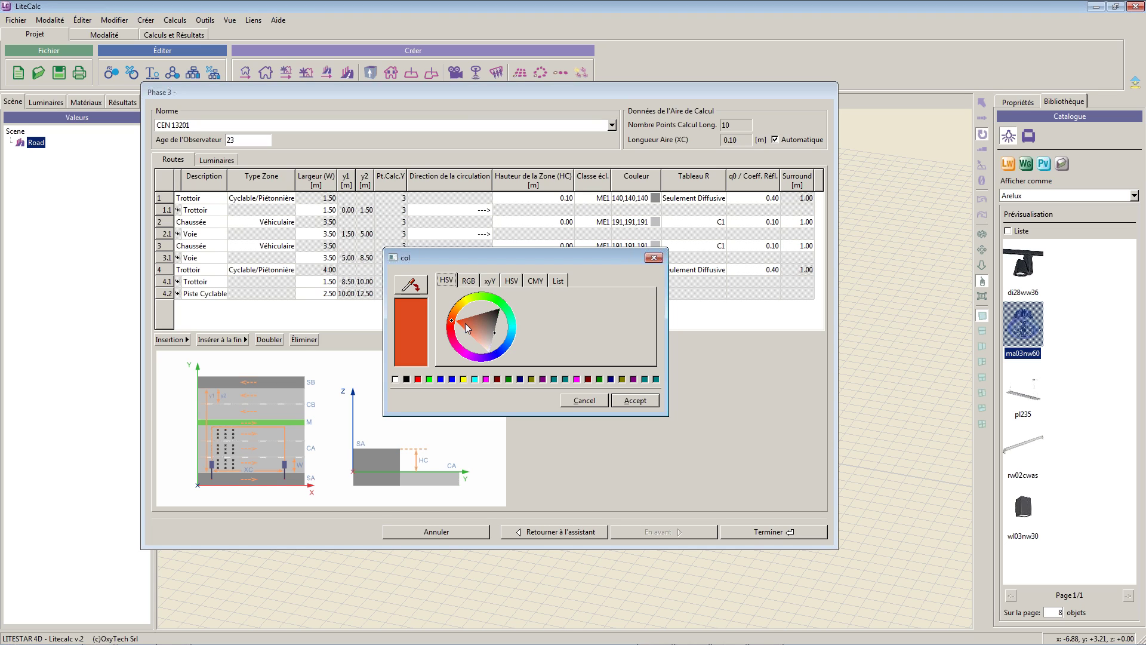
click(635, 400)
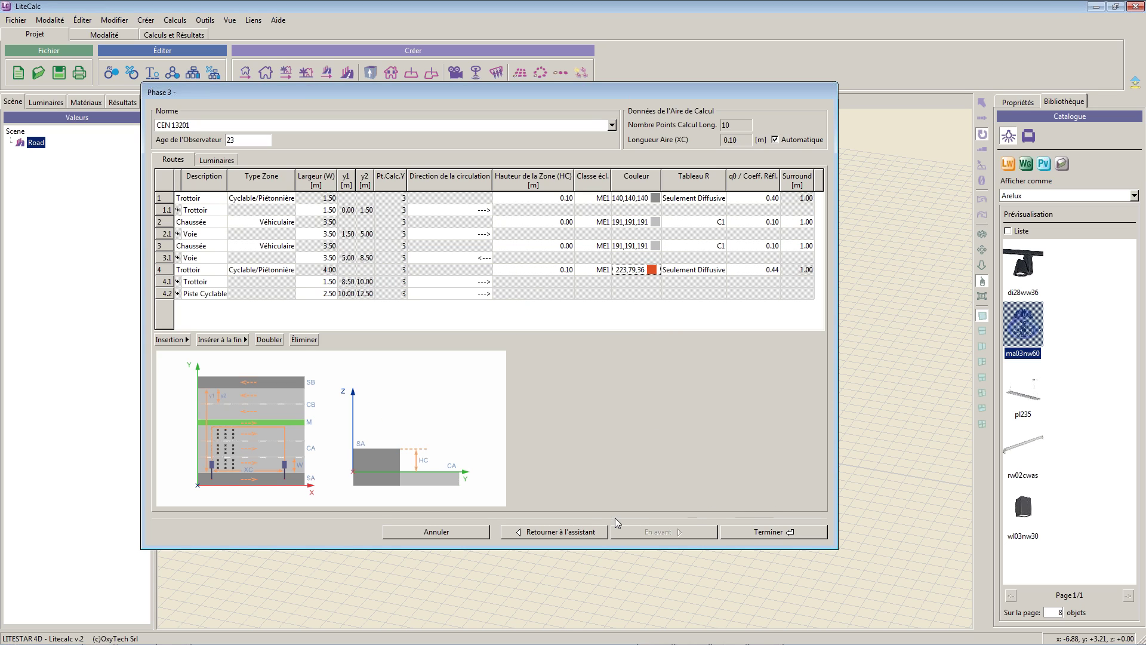
- Check the luminaire row's parameters, finish the road and inspect the resulting pole in the scene
click(218, 160)
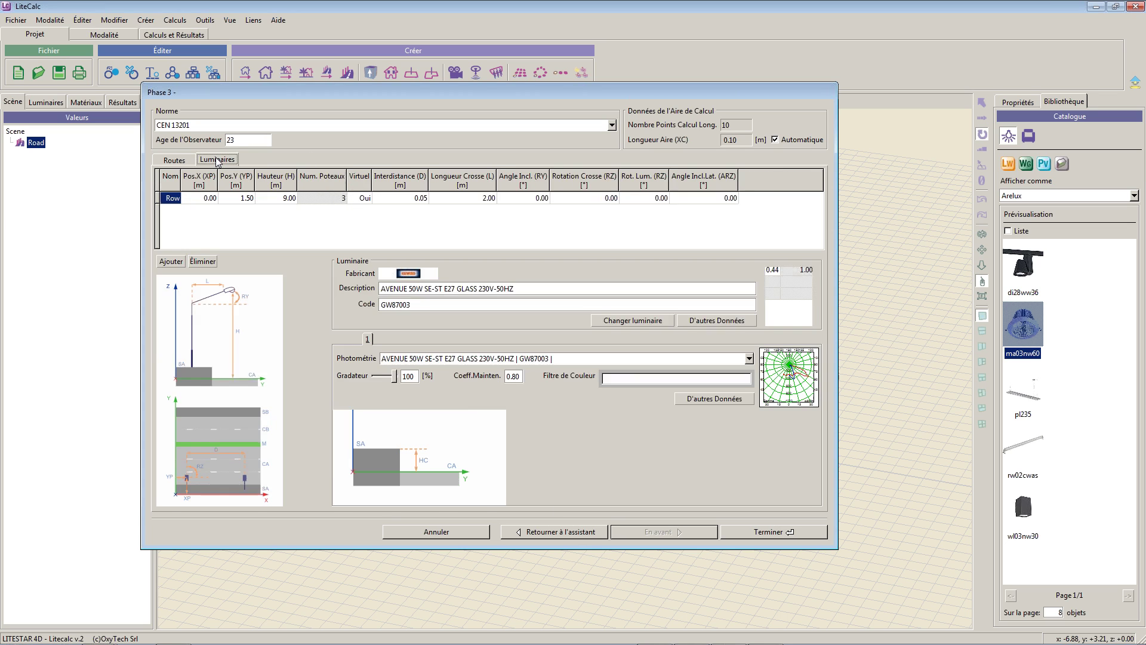
click(789, 533)
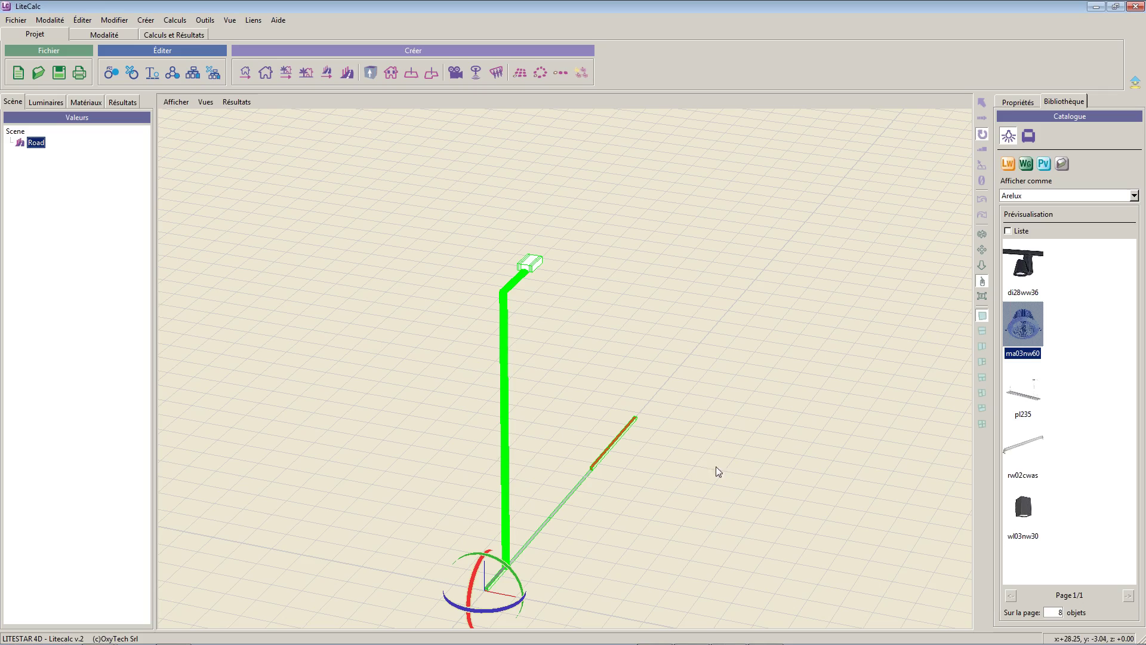
scroll(581, 406, down, 5)
scroll(568, 396, down, 2)
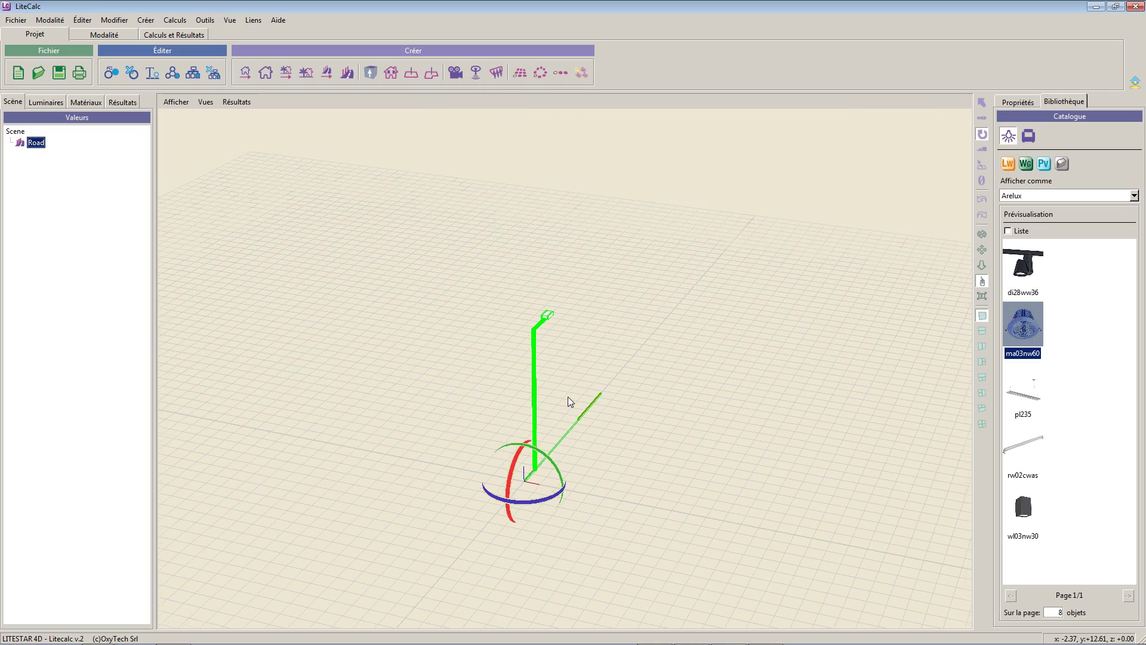
scroll(575, 462, up, 4)
click(572, 458)
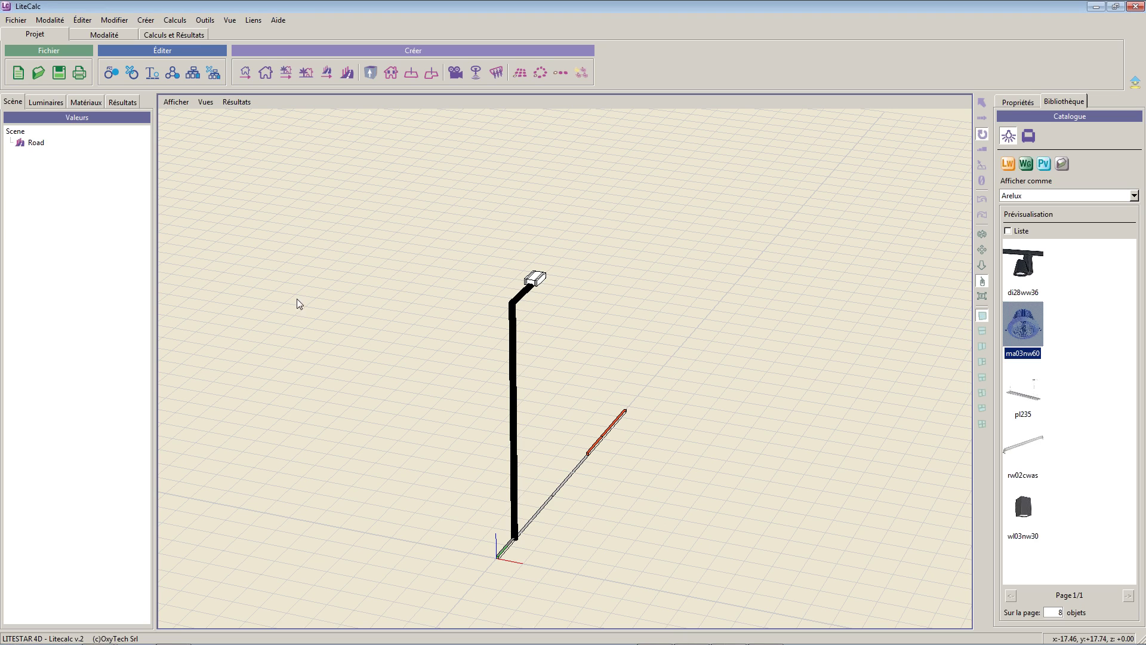
- Reopen the road for modification, turn off the Automatique area length and finish
right_click(36, 144)
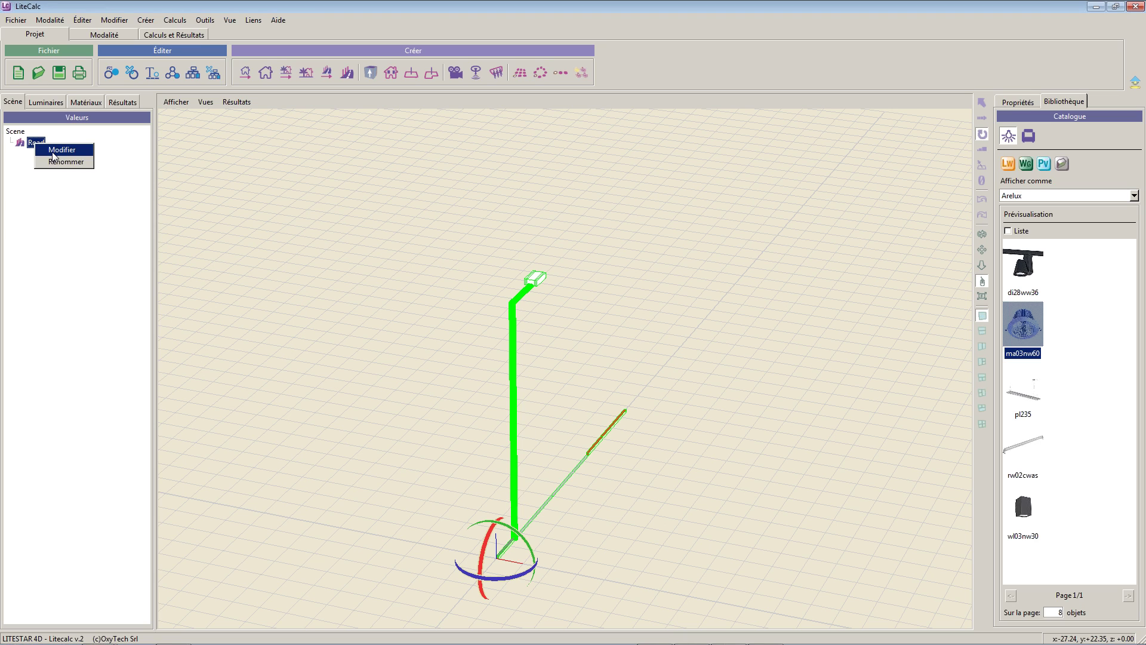
click(52, 152)
click(894, 141)
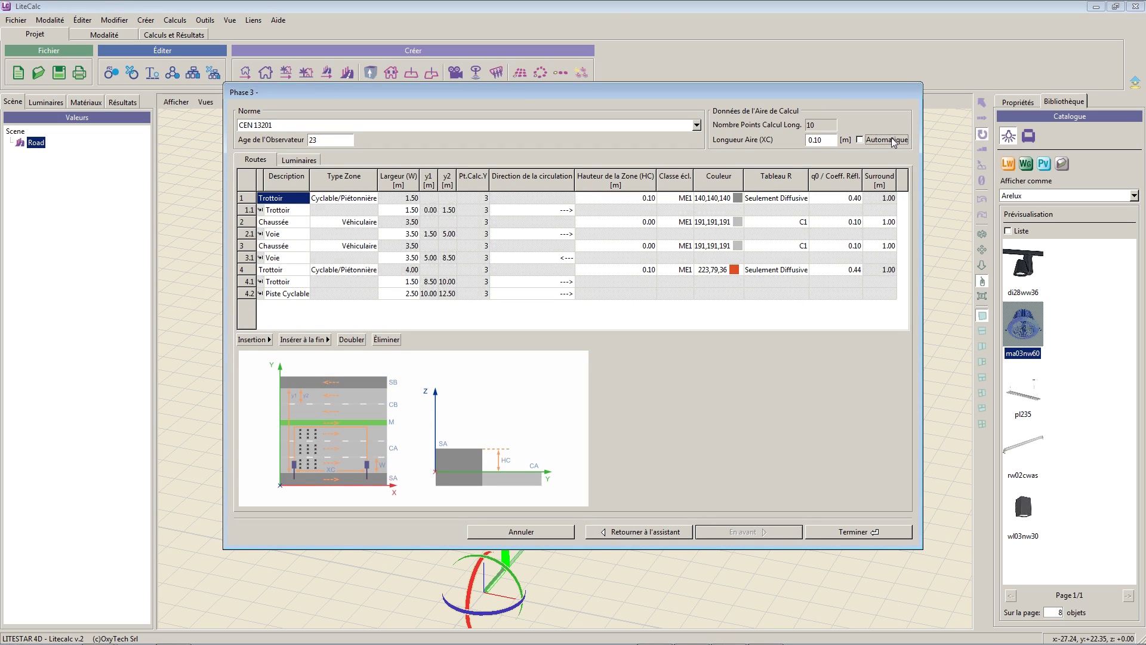
click(841, 532)
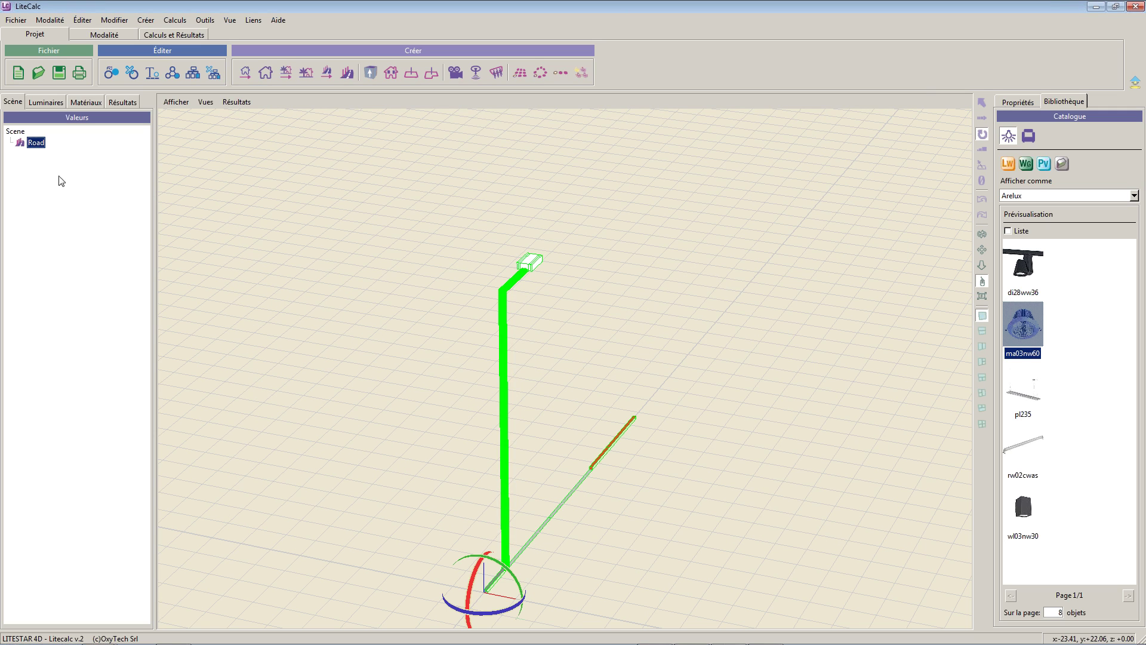
- Modify the road so that the calculation area length (XC) is 10 m and finish
right_click(35, 144)
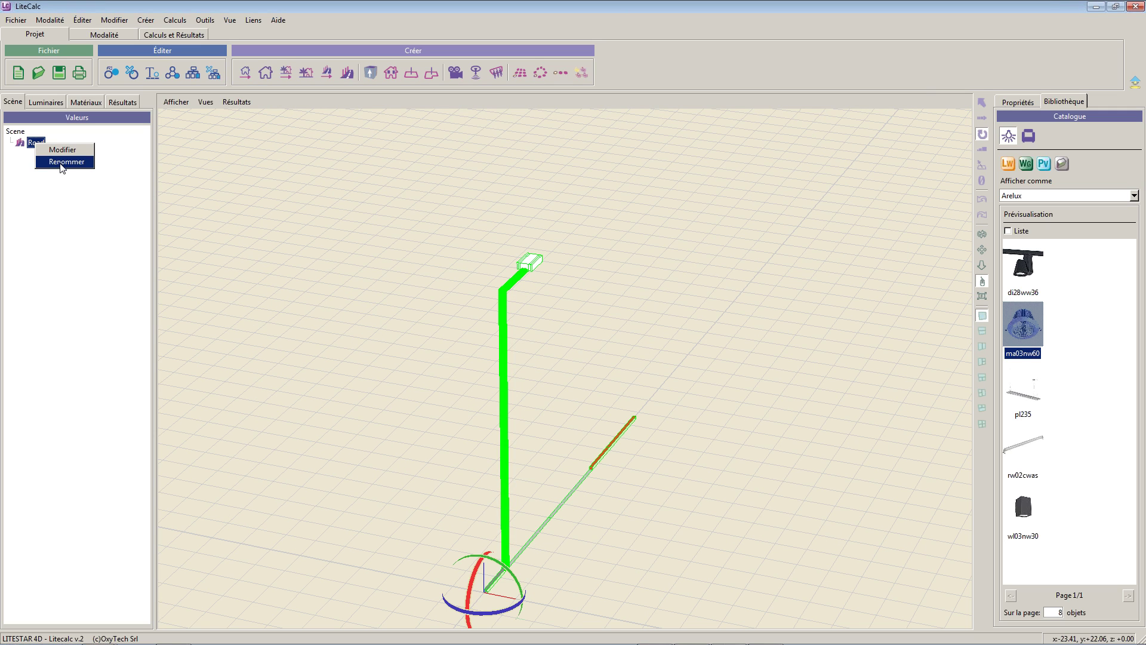
click(59, 151)
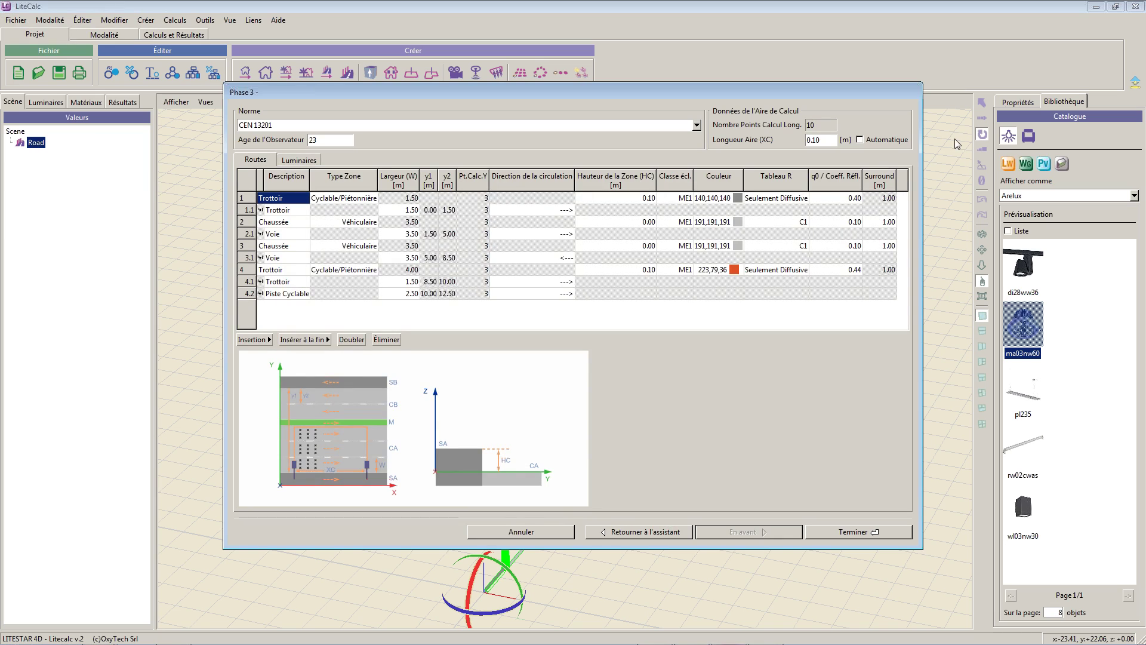
double_click(834, 139)
text(10)
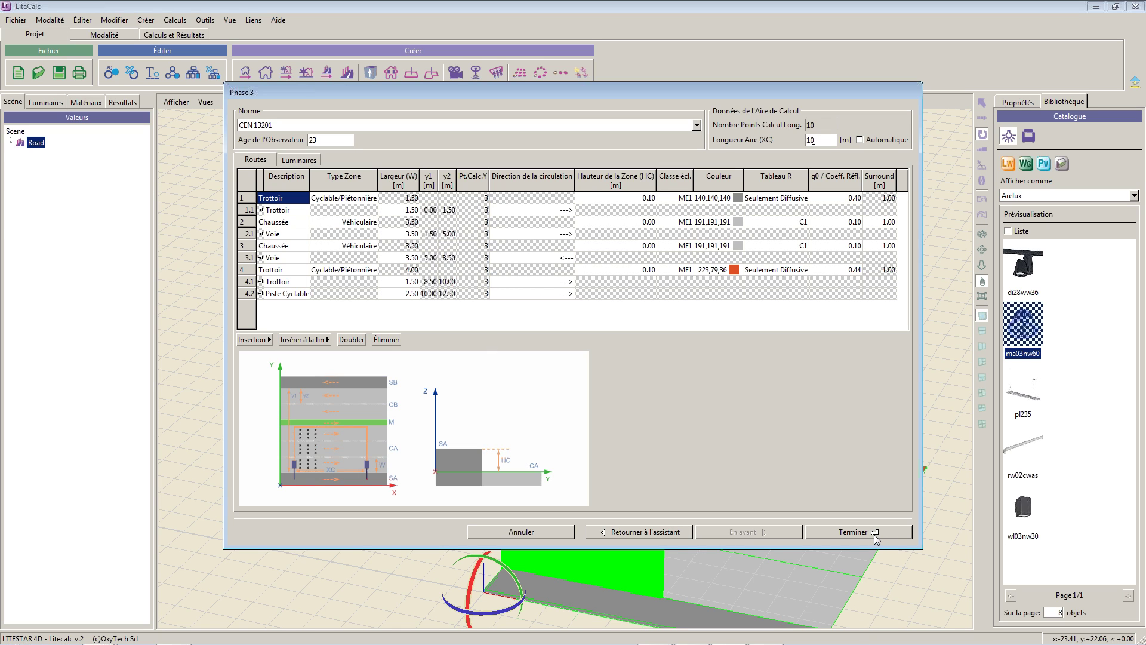
click(854, 531)
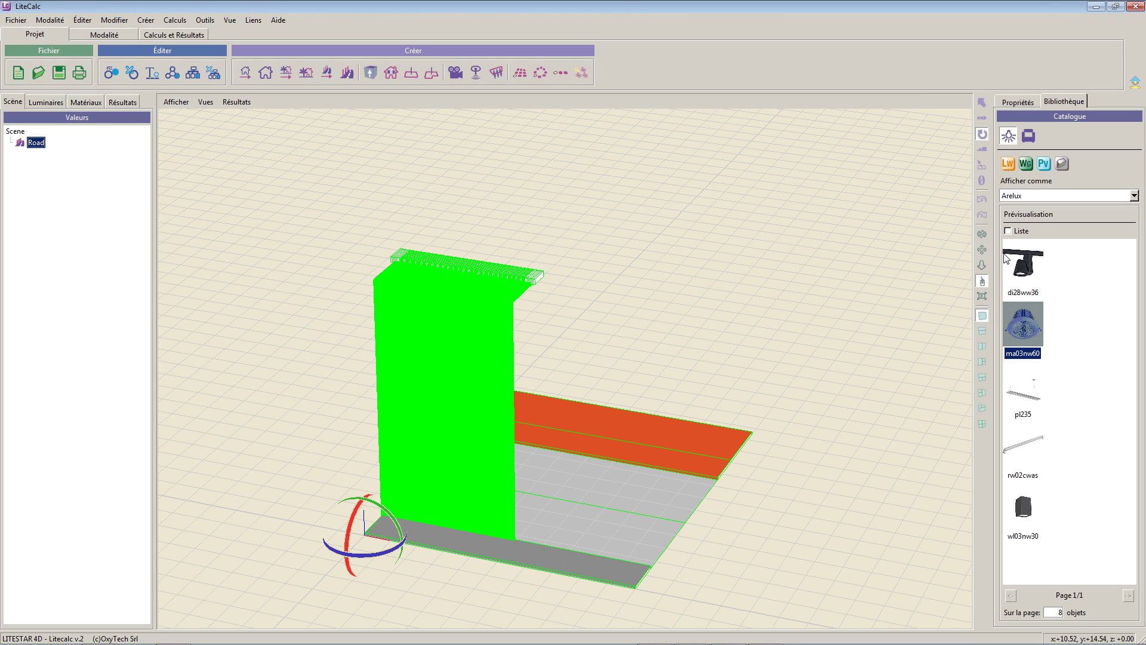
- Deselect the road to inspect it from another side, and modify it with the Automatique calculation area length turned on
click(982, 106)
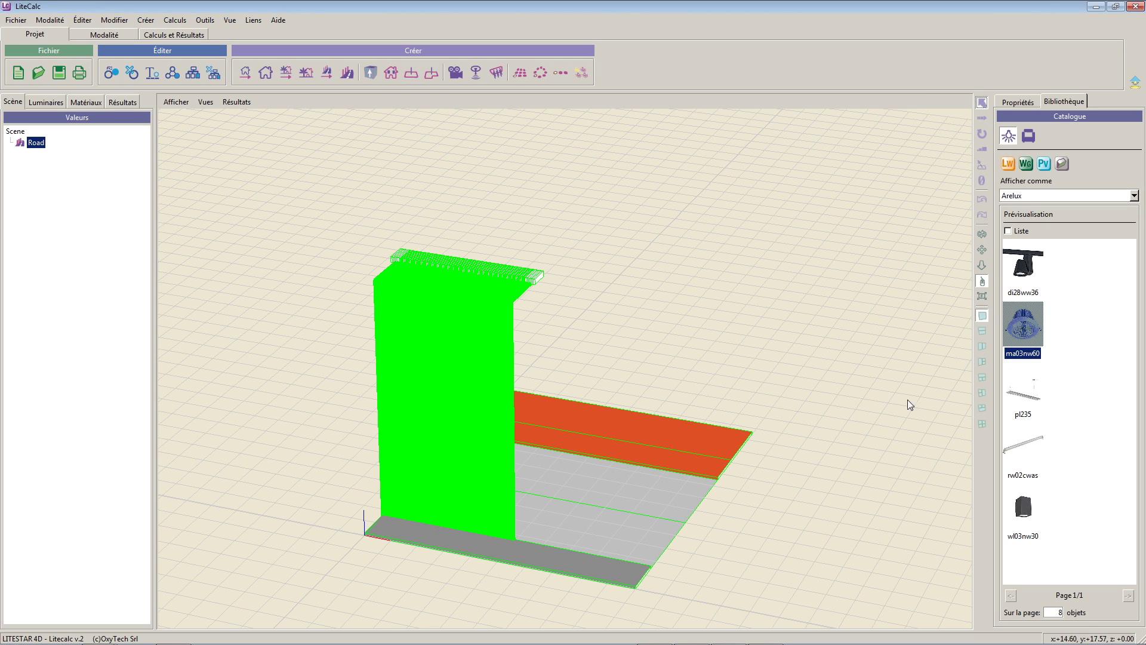
click(884, 357)
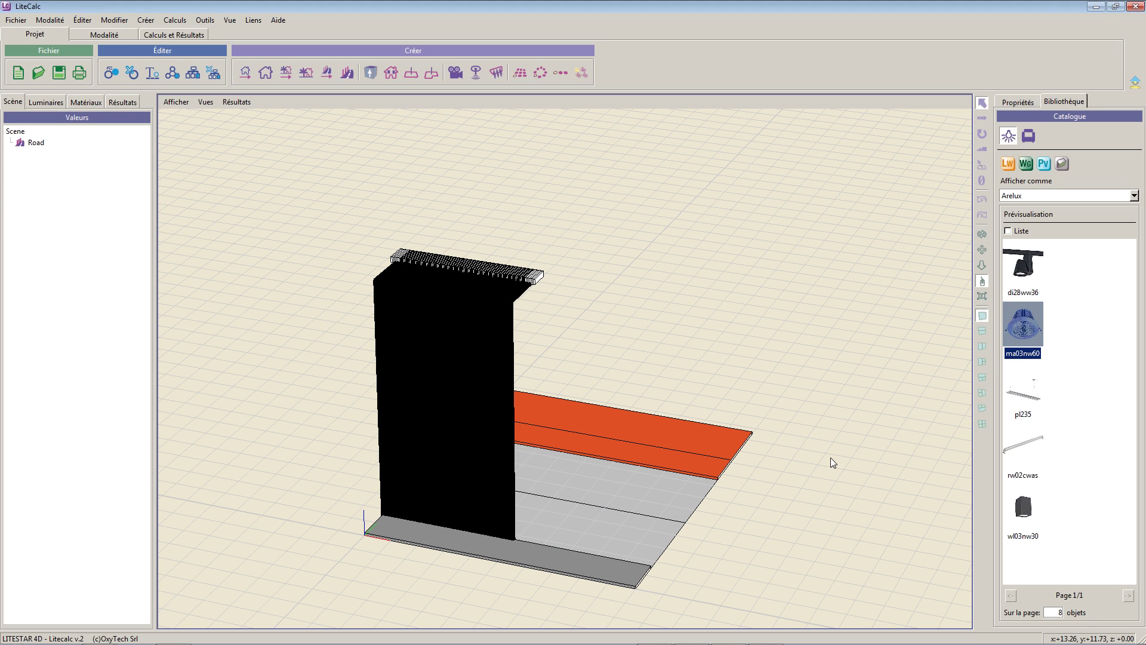
drag(837, 462, 575, 461)
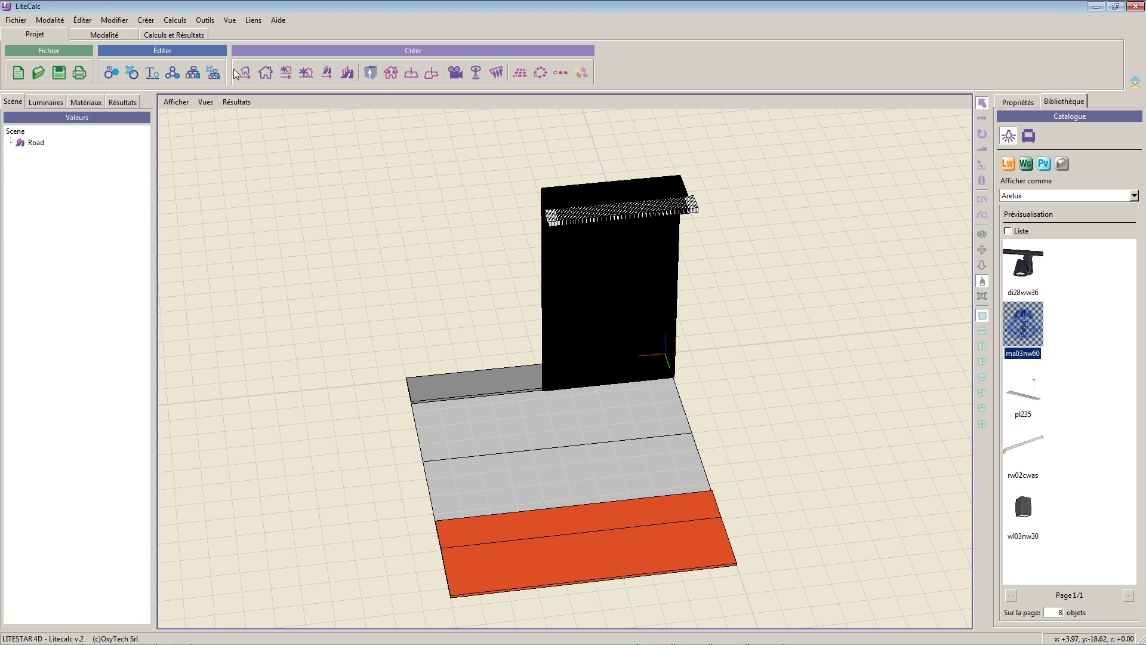
right_click(38, 145)
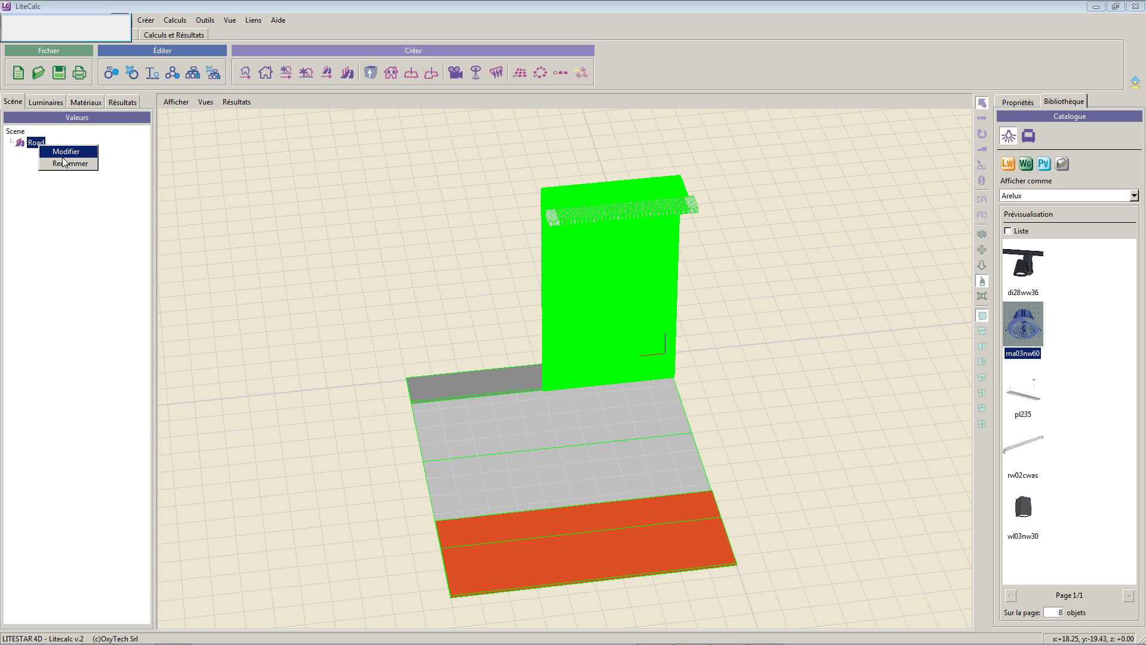
click(62, 155)
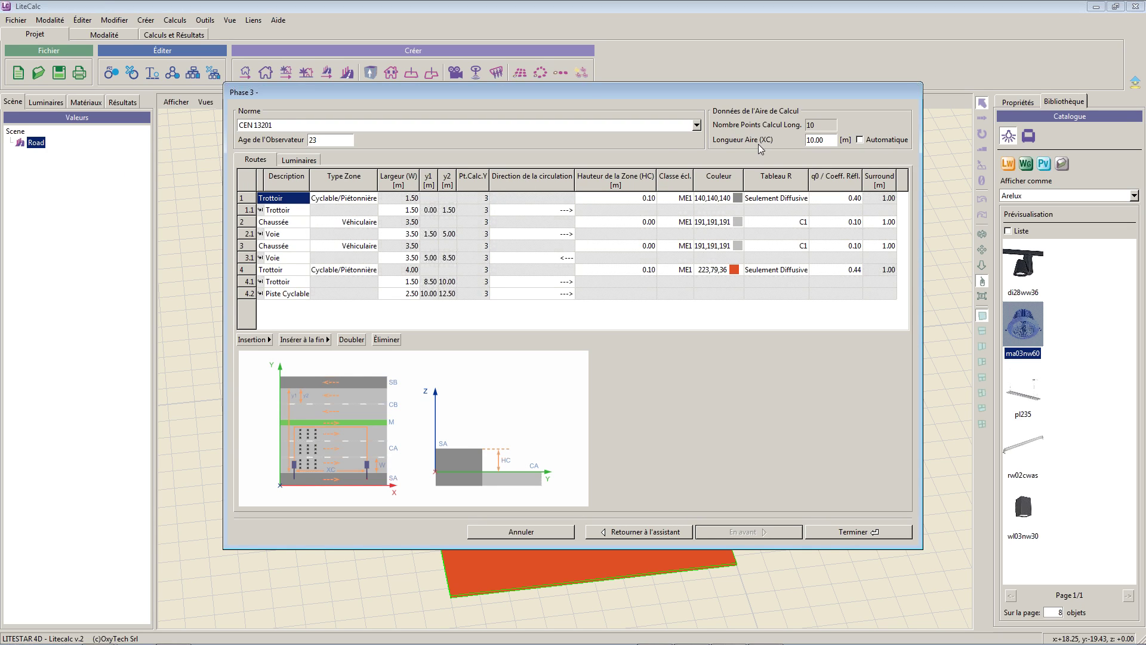
click(861, 141)
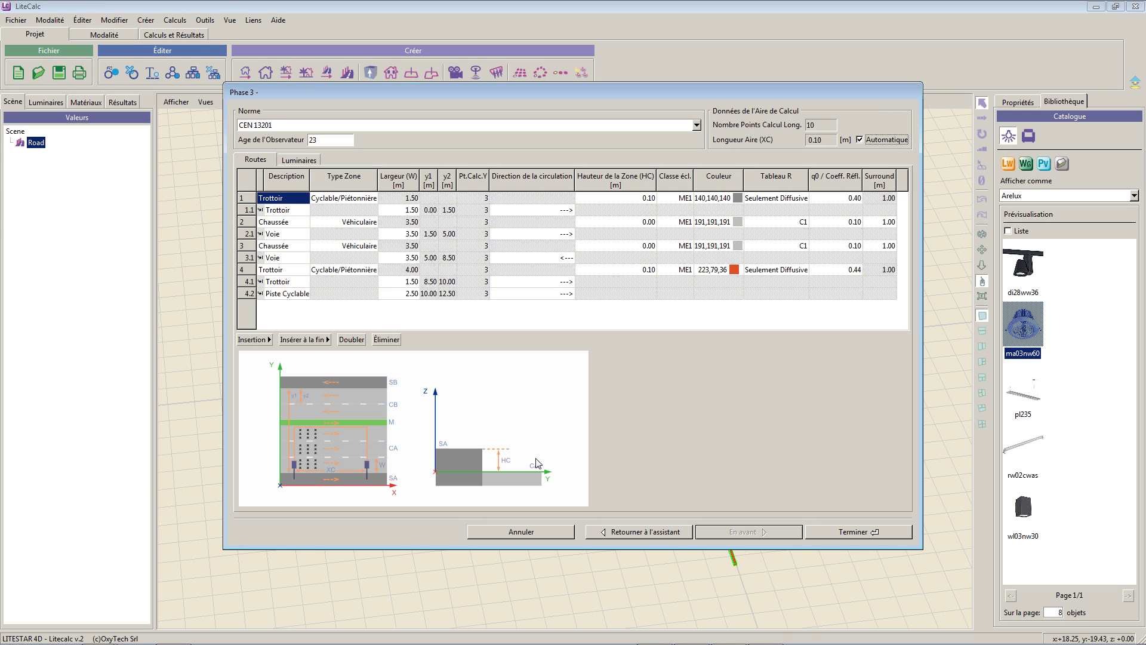
click(891, 533)
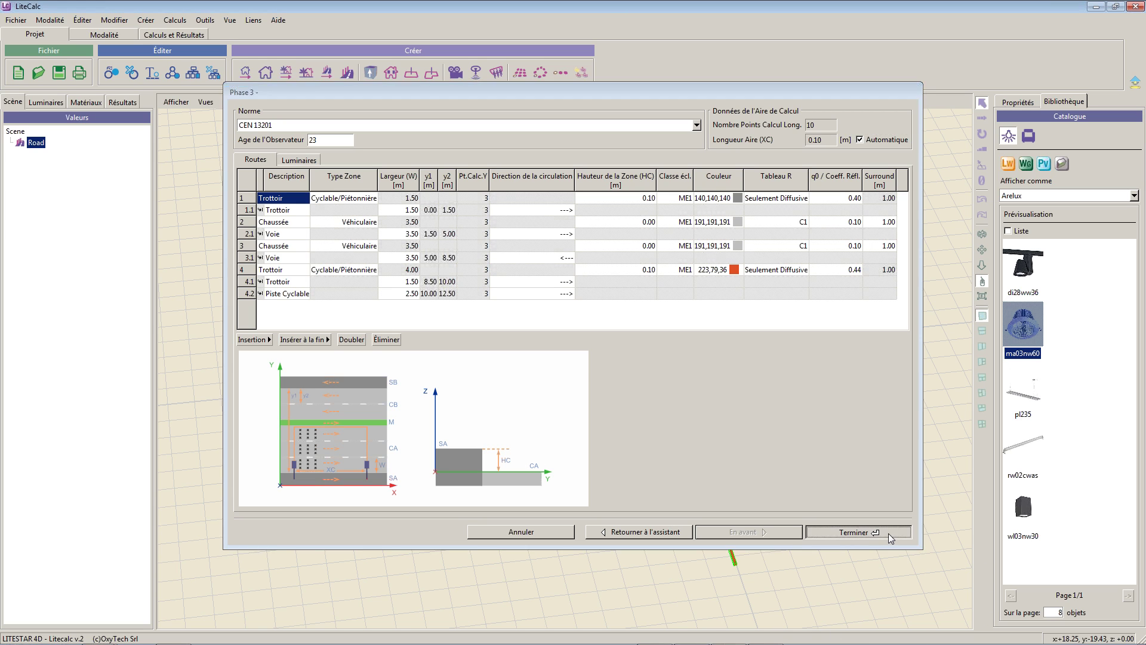
click(859, 497)
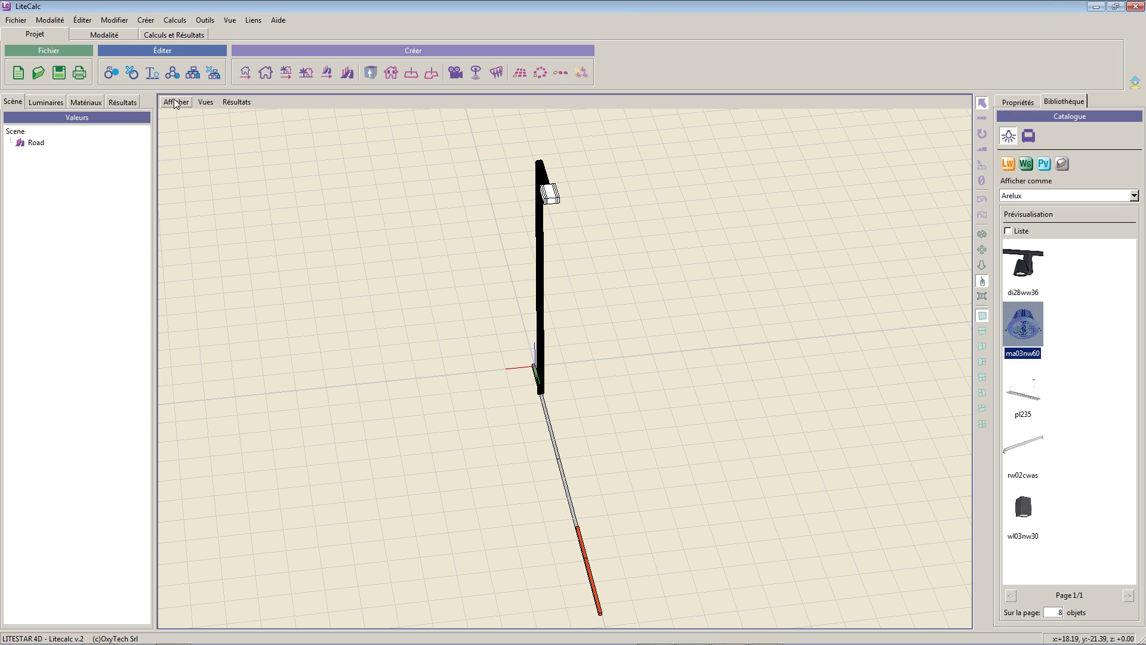
- Start a new project without saving the current one and create a road beginning with a Trottoir zone
click(17, 72)
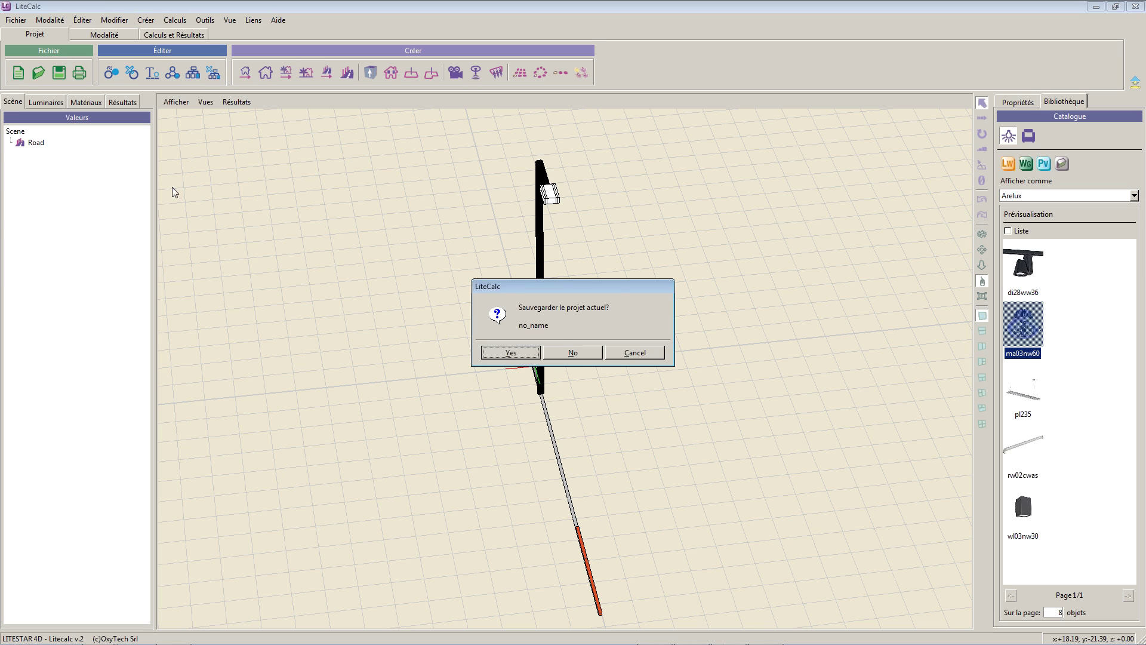
click(573, 352)
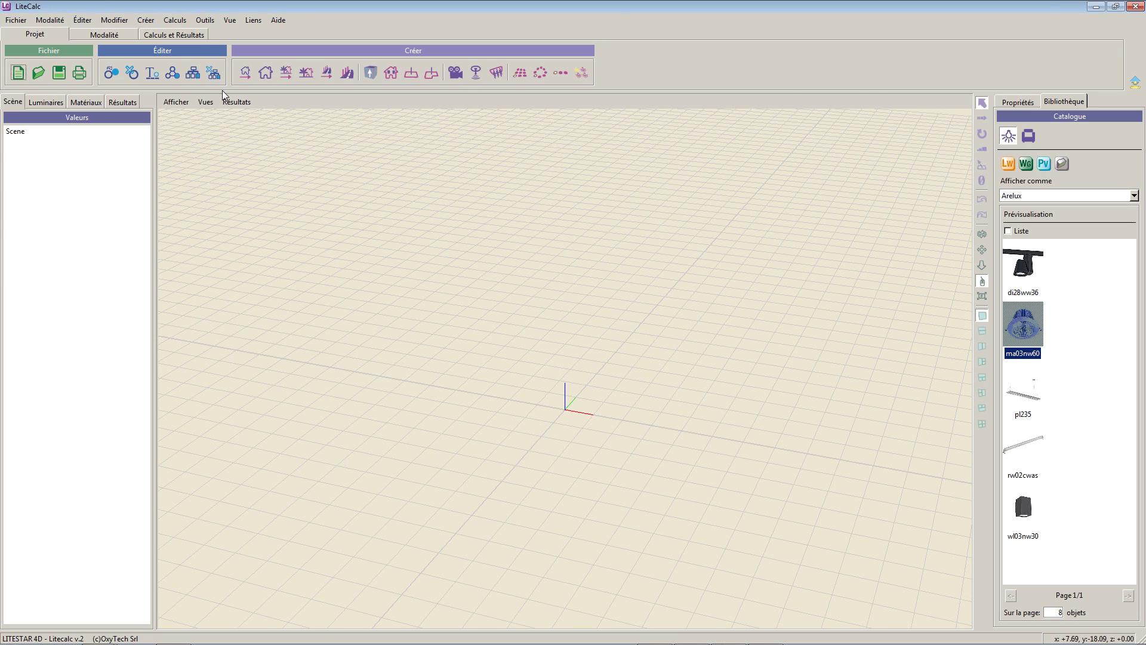
click(348, 73)
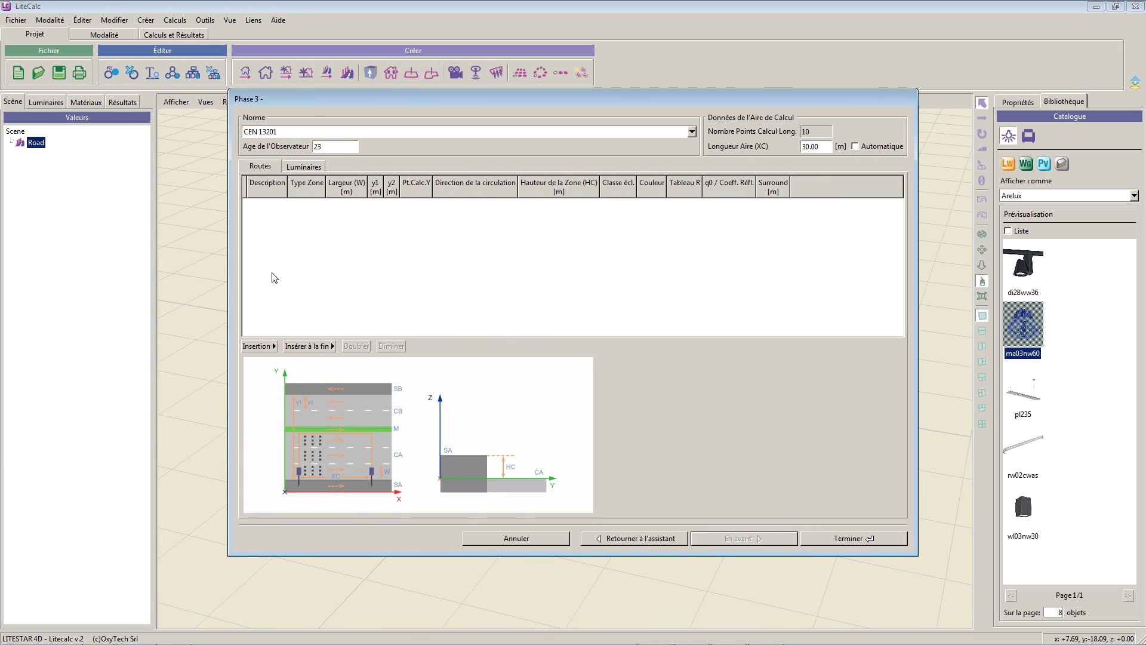
click(258, 347)
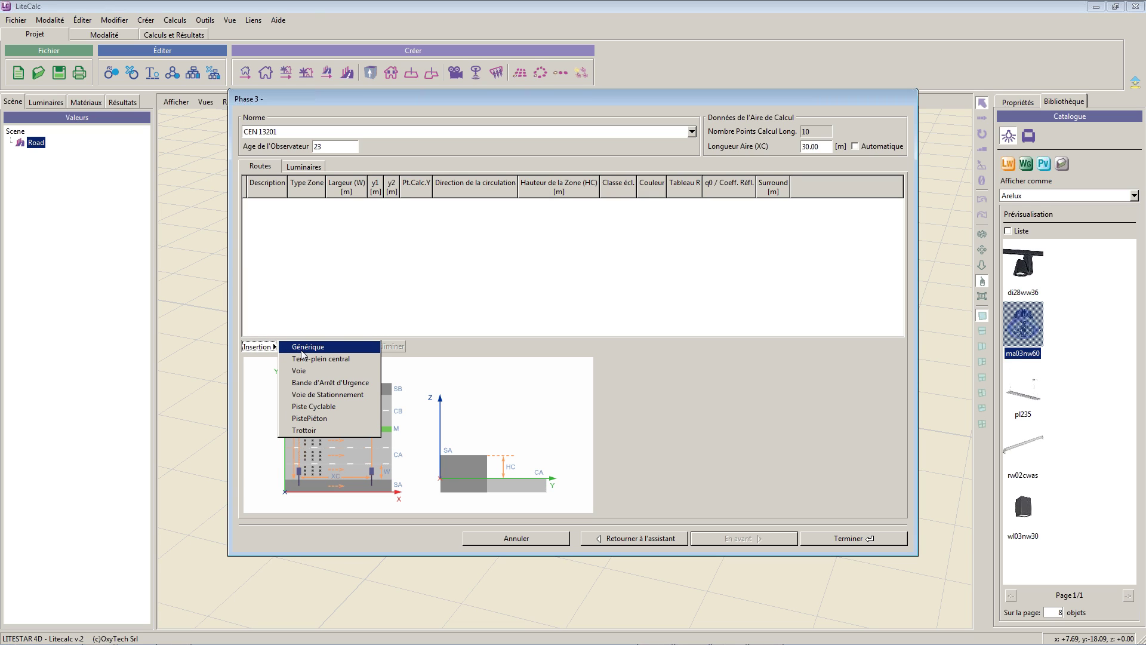
click(307, 430)
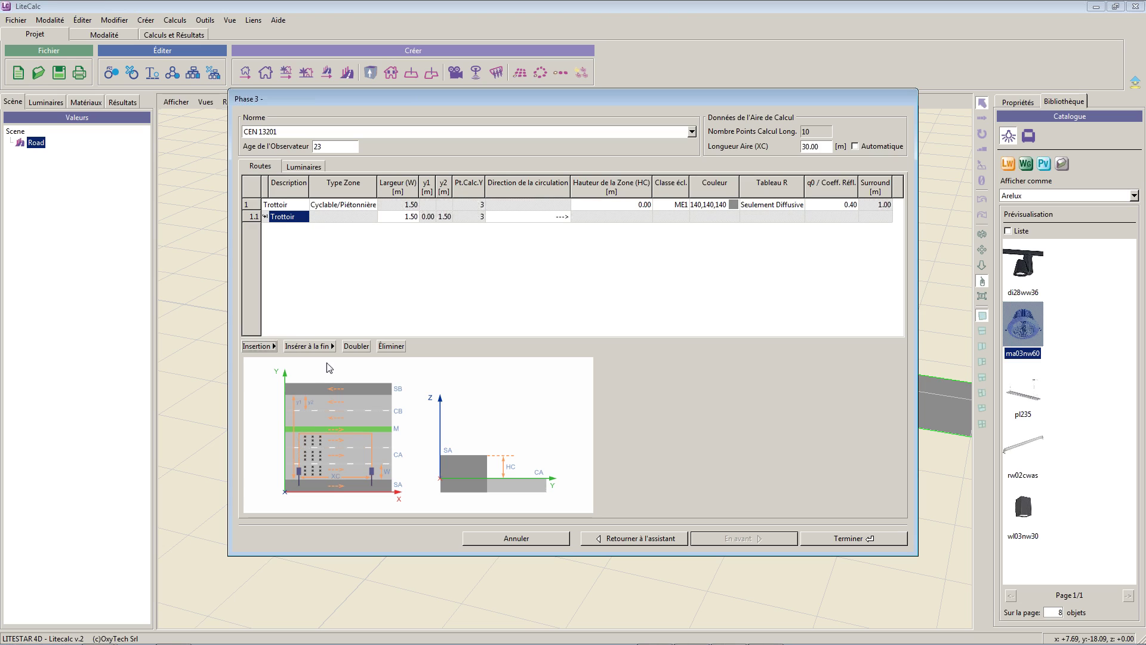
click(275, 347)
click(301, 297)
click(274, 347)
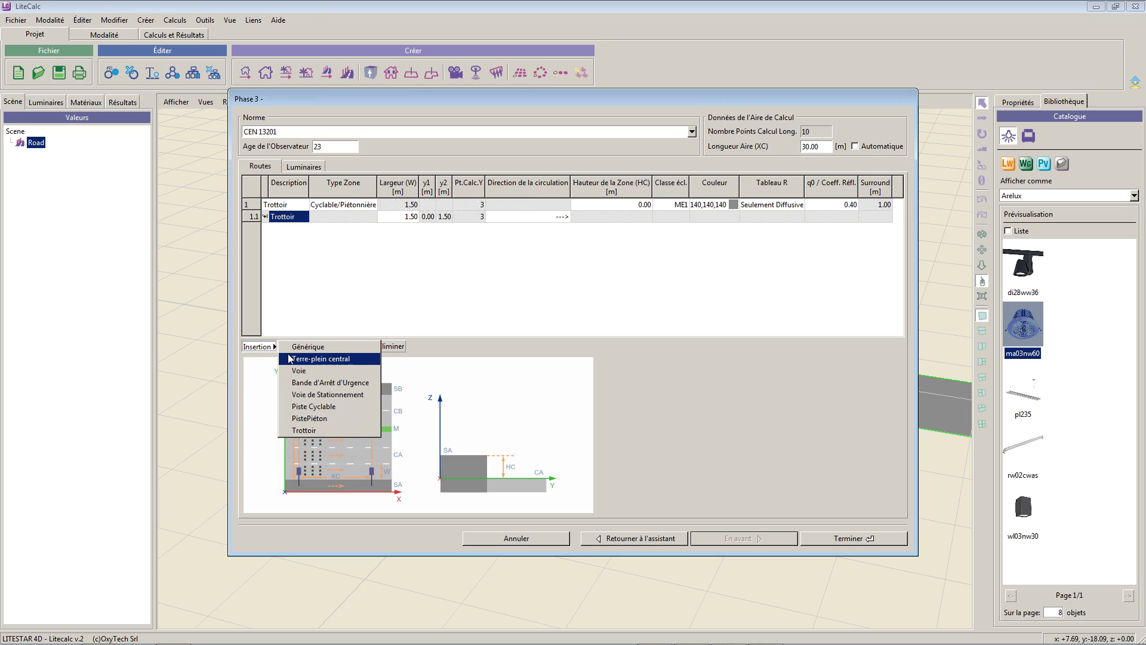
click(298, 371)
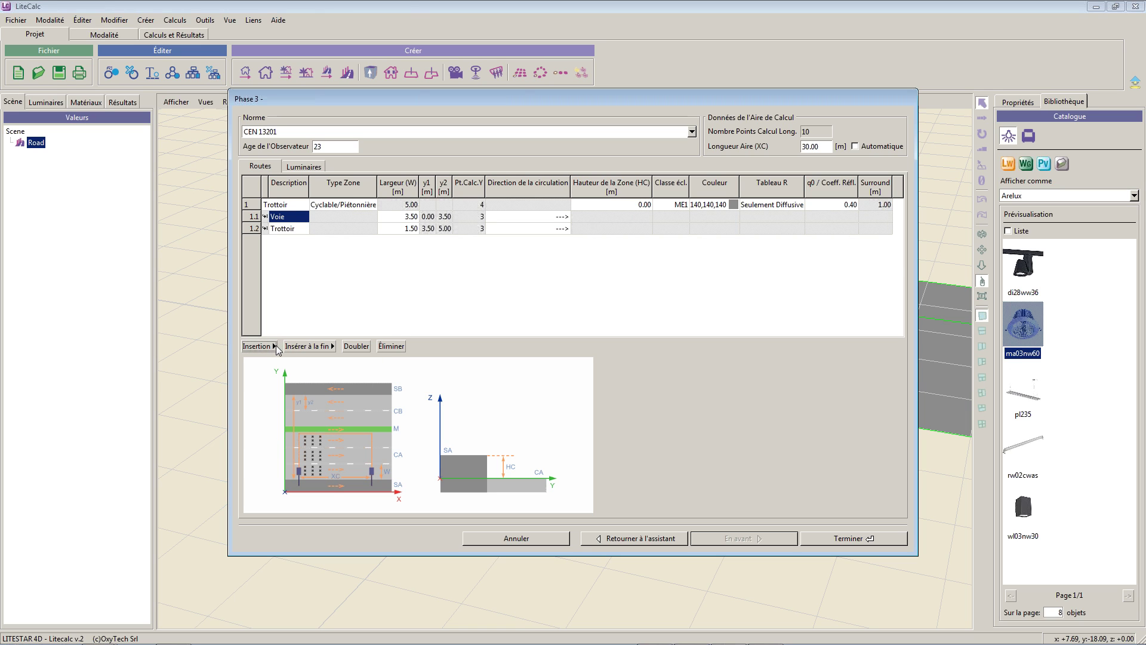
click(274, 347)
click(299, 375)
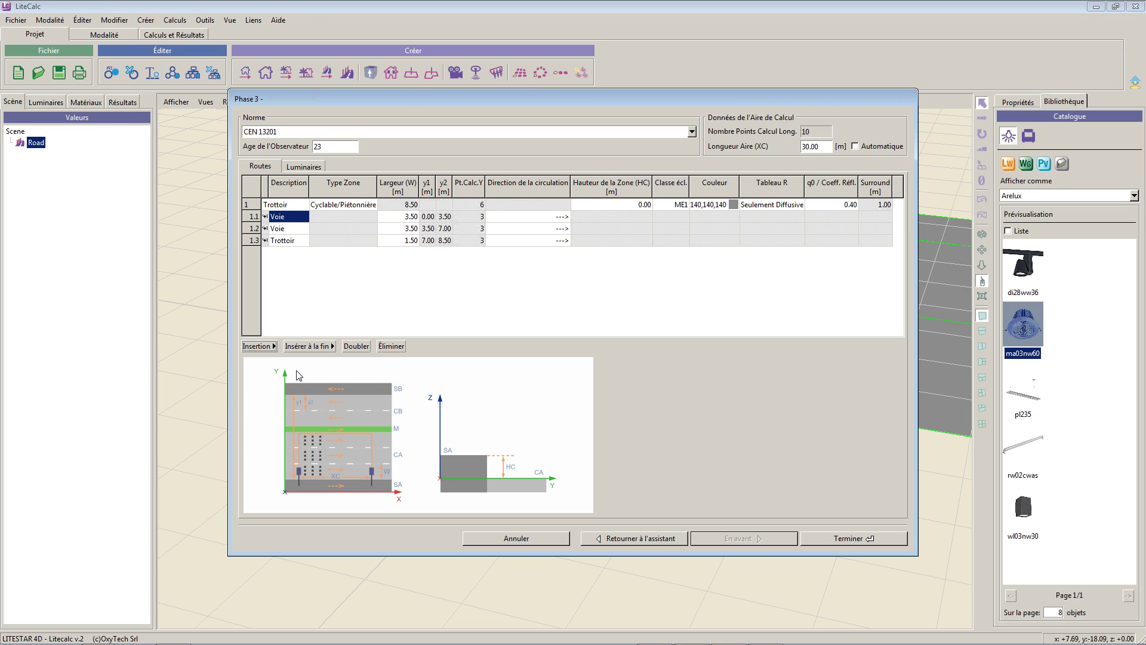
click(274, 347)
click(302, 310)
click(385, 347)
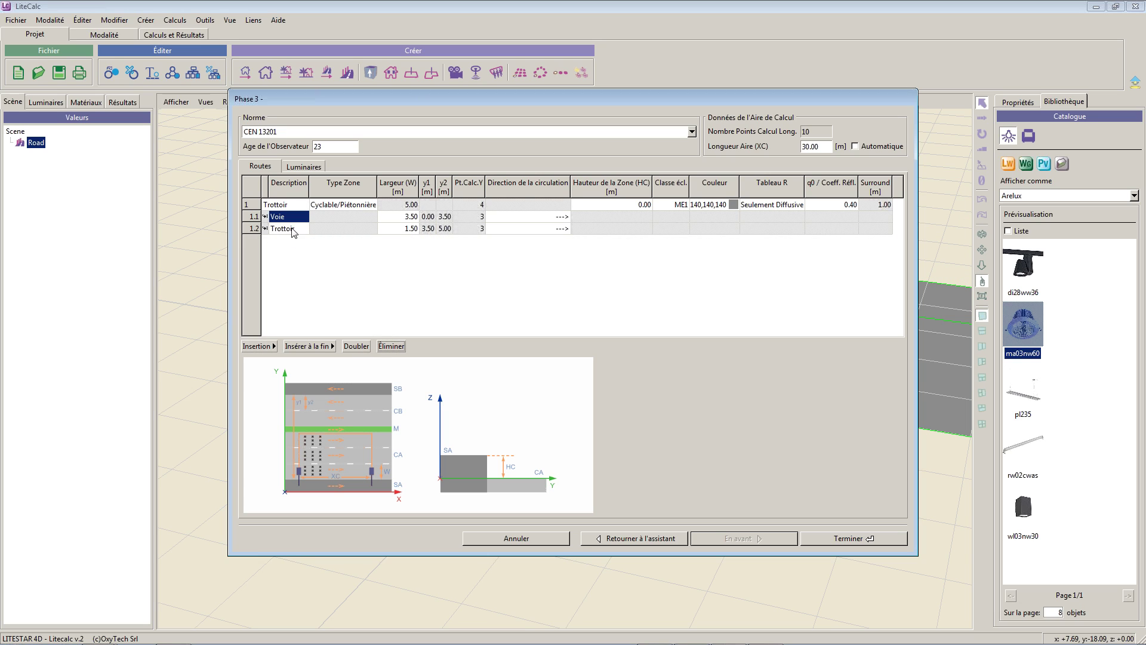
click(392, 346)
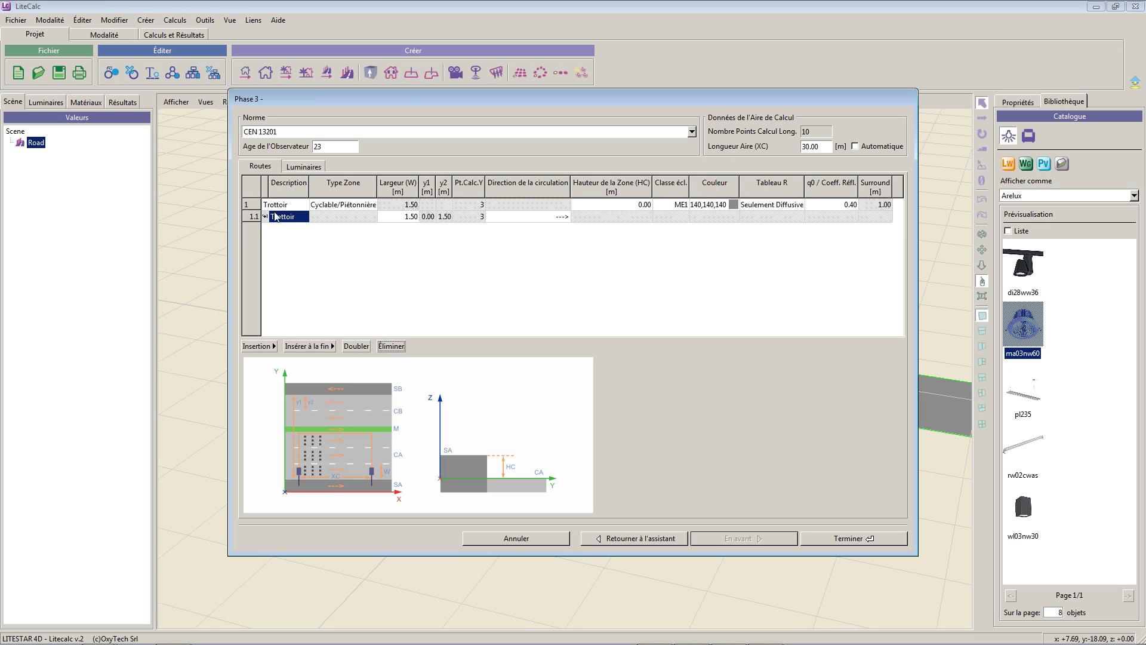
- Insert two separate Voie zones and a PistePiéton zone ahead of the main Trottoir row
click(276, 206)
click(274, 349)
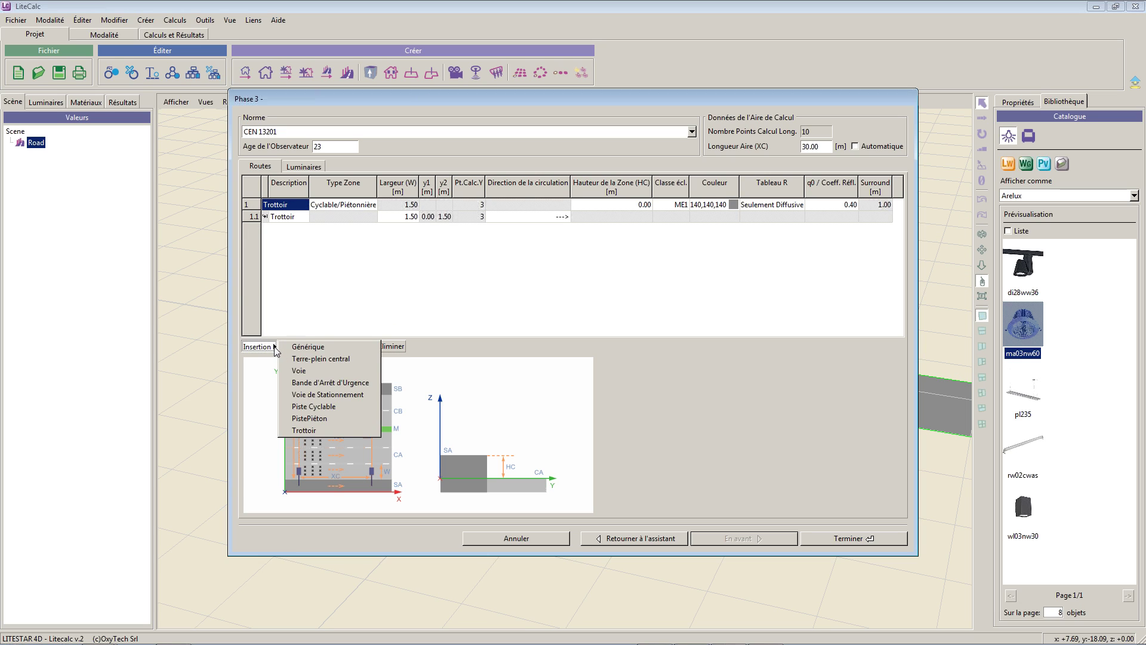
click(298, 372)
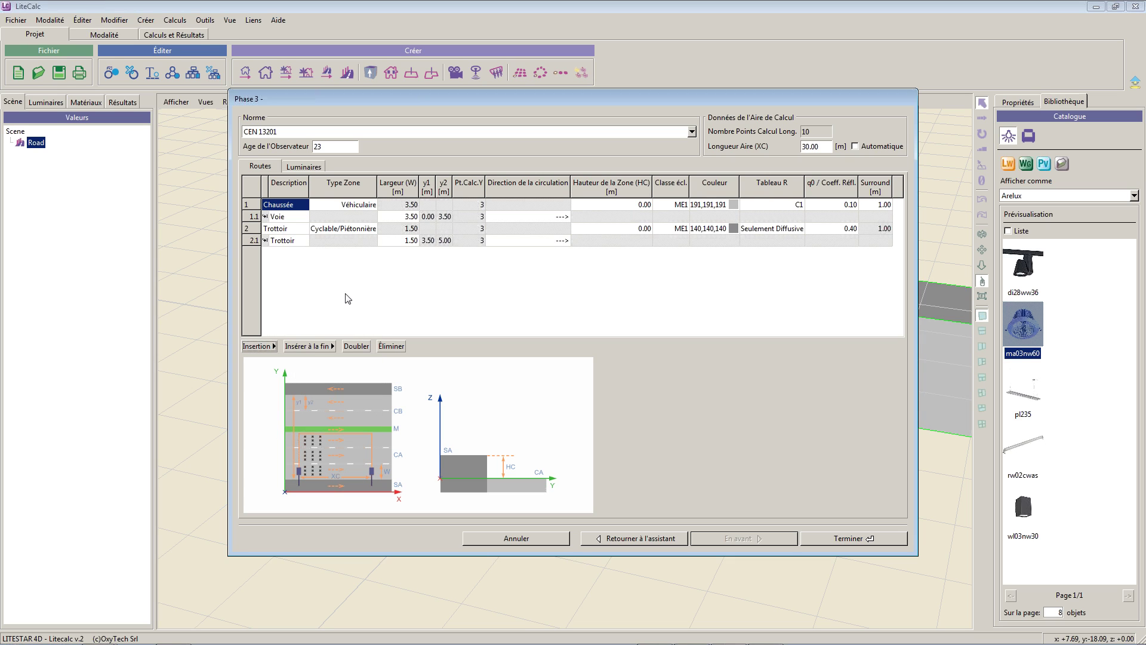
click(272, 207)
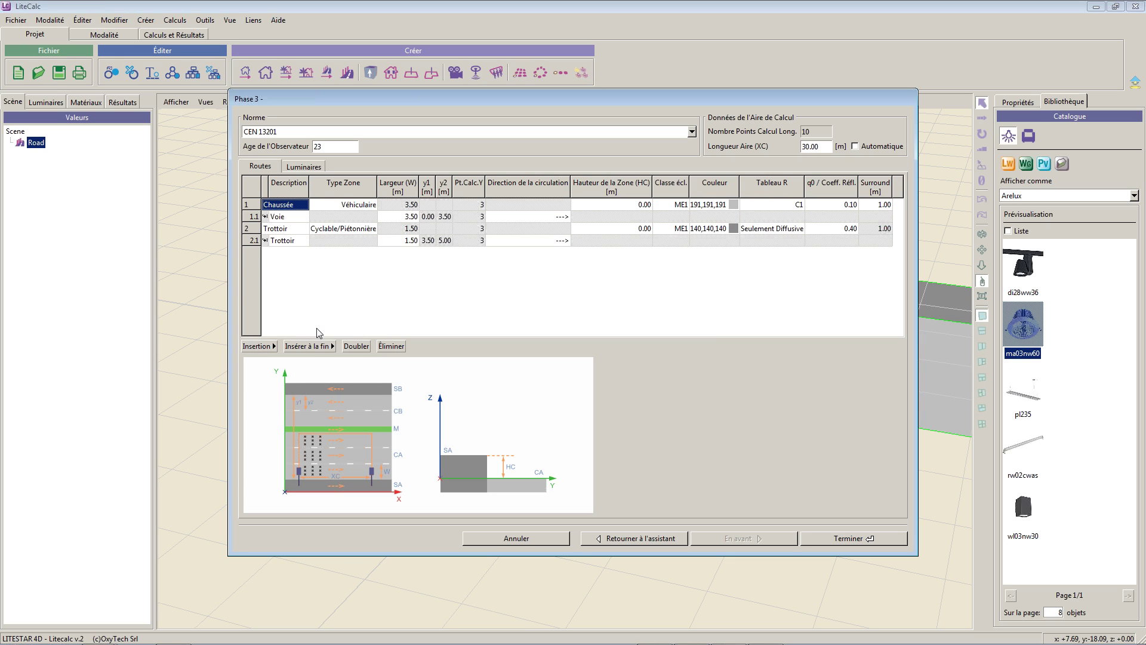
click(273, 348)
click(299, 370)
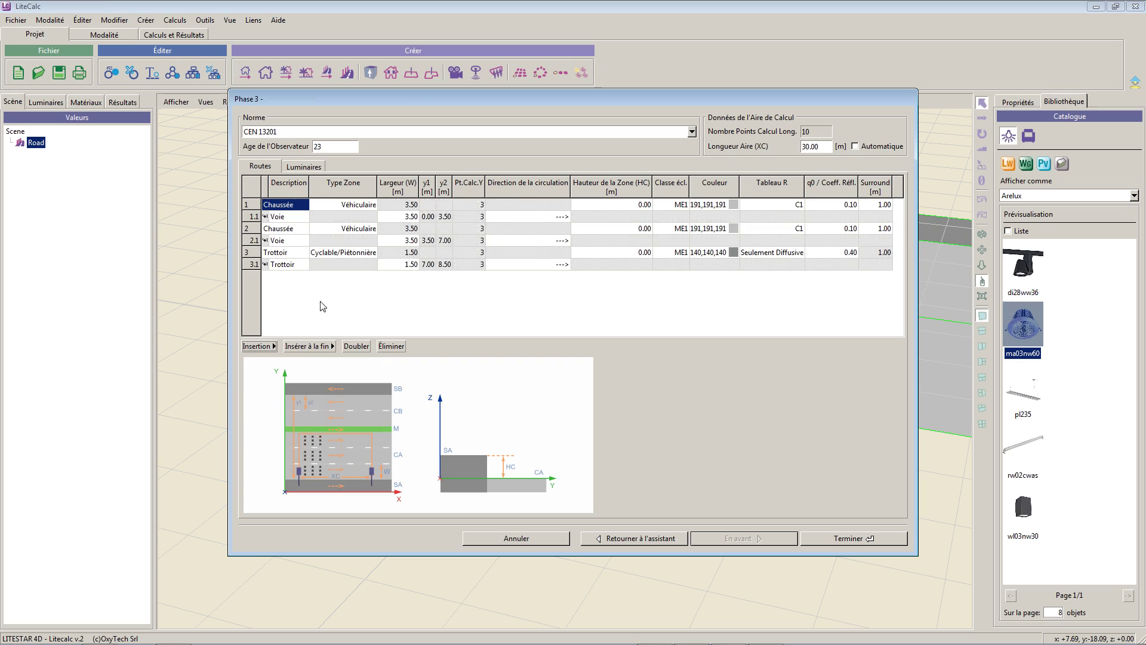
click(273, 346)
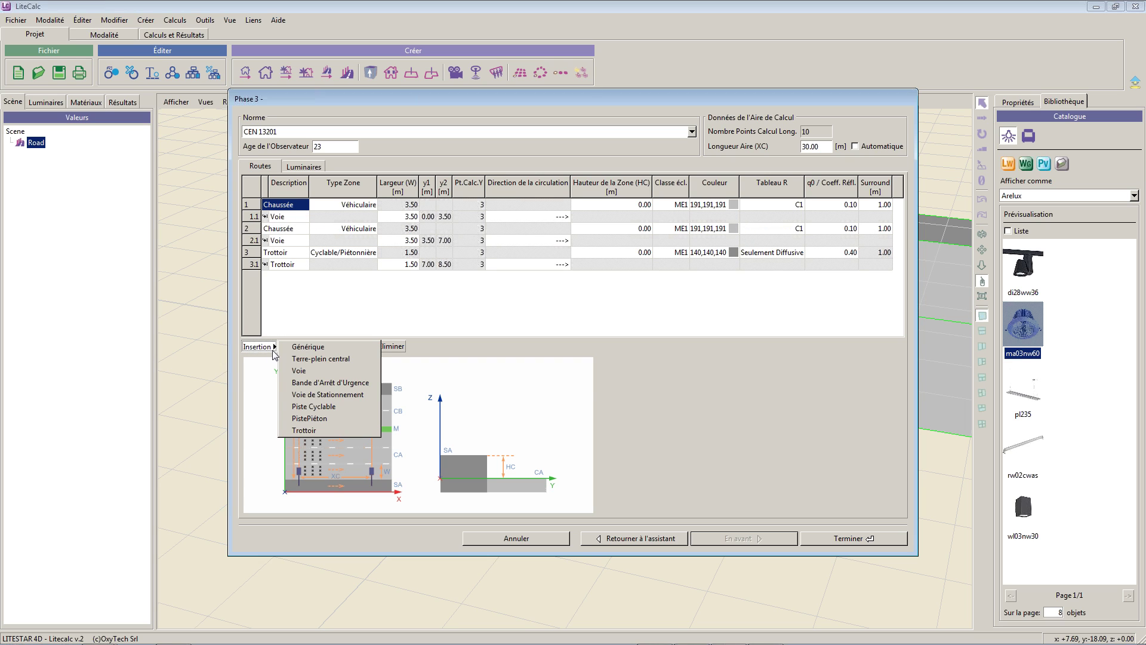
click(309, 418)
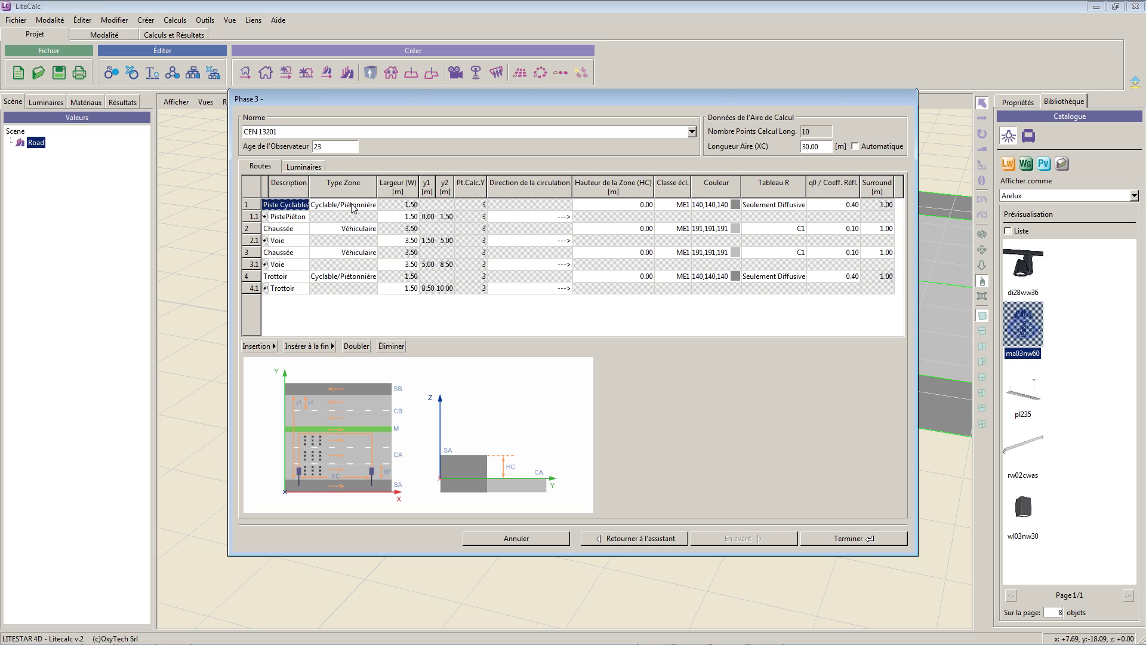
- Assign the Gewiss luminaire GW87603 AVENUE 50W from Liswin to the road's luminaires and finish the road
click(304, 167)
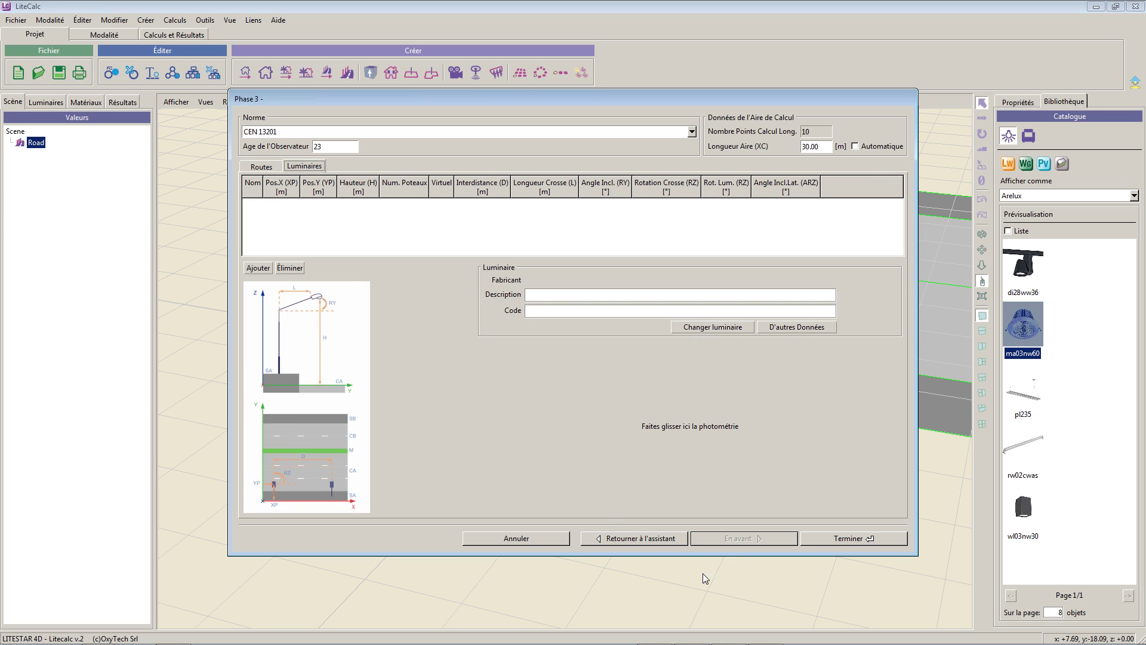
mouse_move(667, 643)
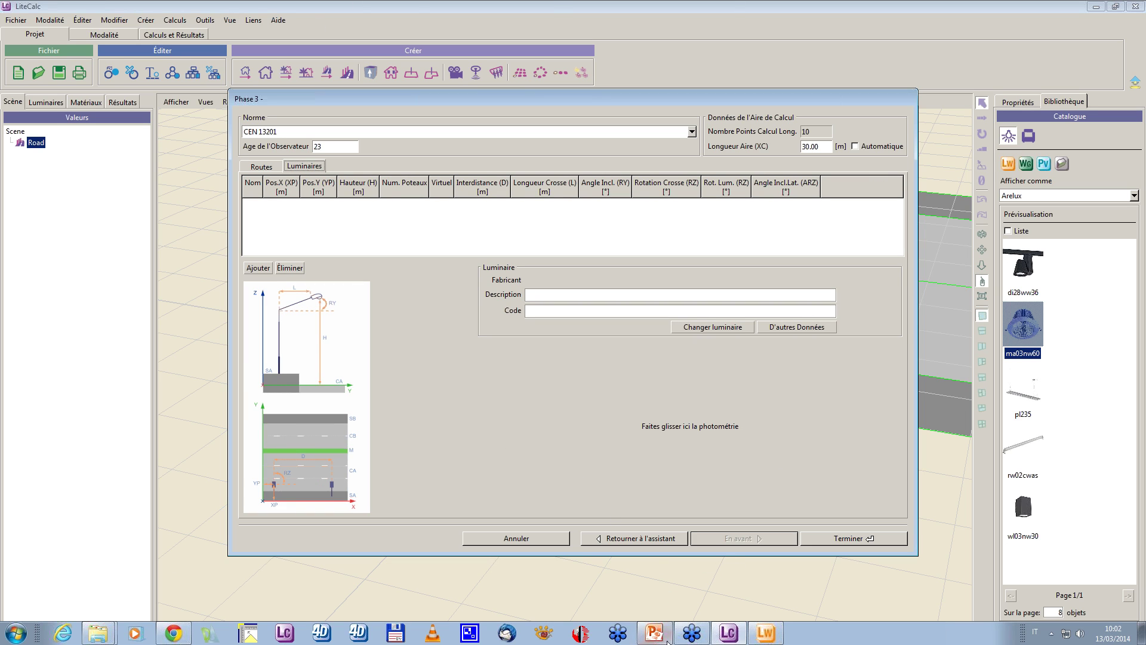
click(765, 633)
drag(570, 247, 719, 378)
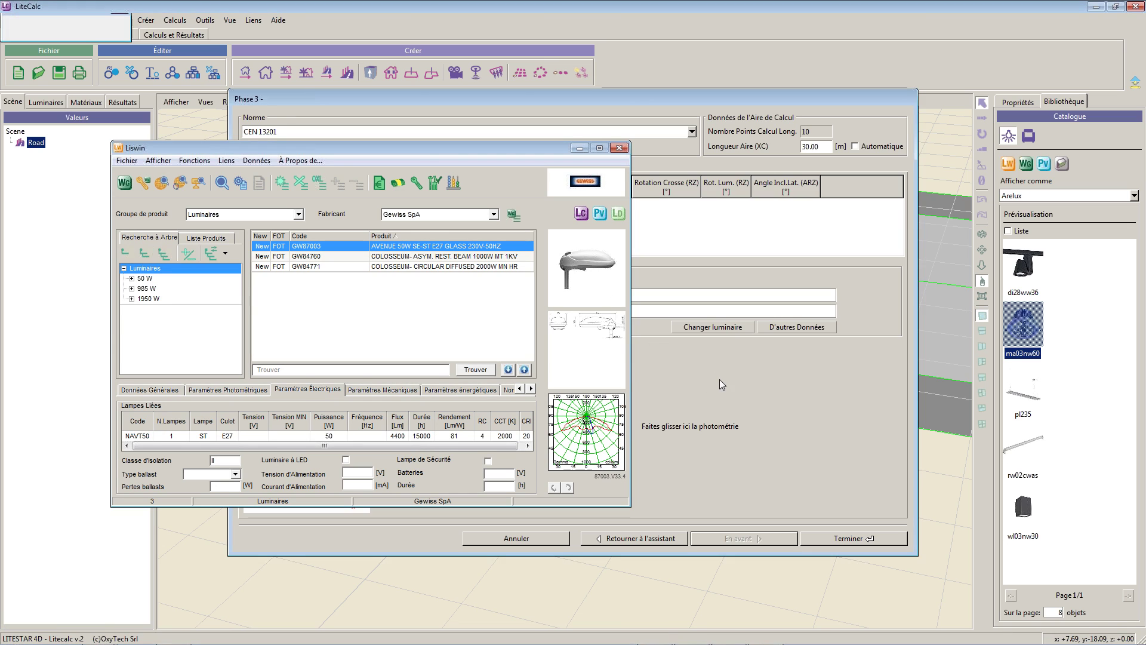
click(867, 541)
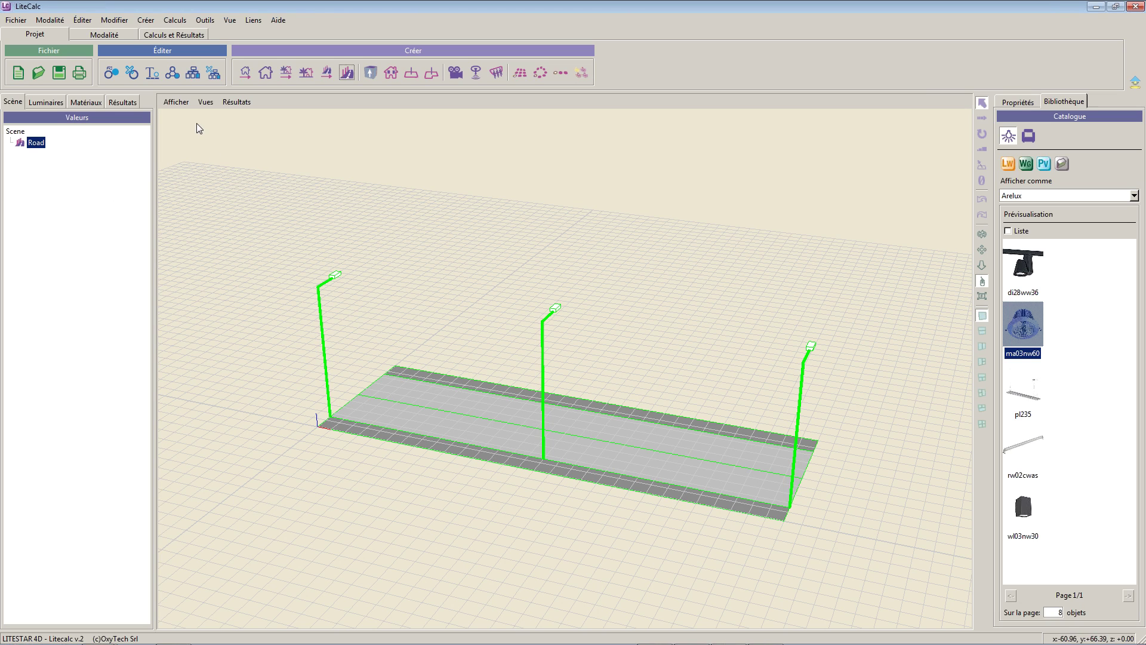
- Run the road's lighting calculation with the direct component, horizontal illuminance and Pollution Lumineuse, and close the calculation configuration
click(161, 35)
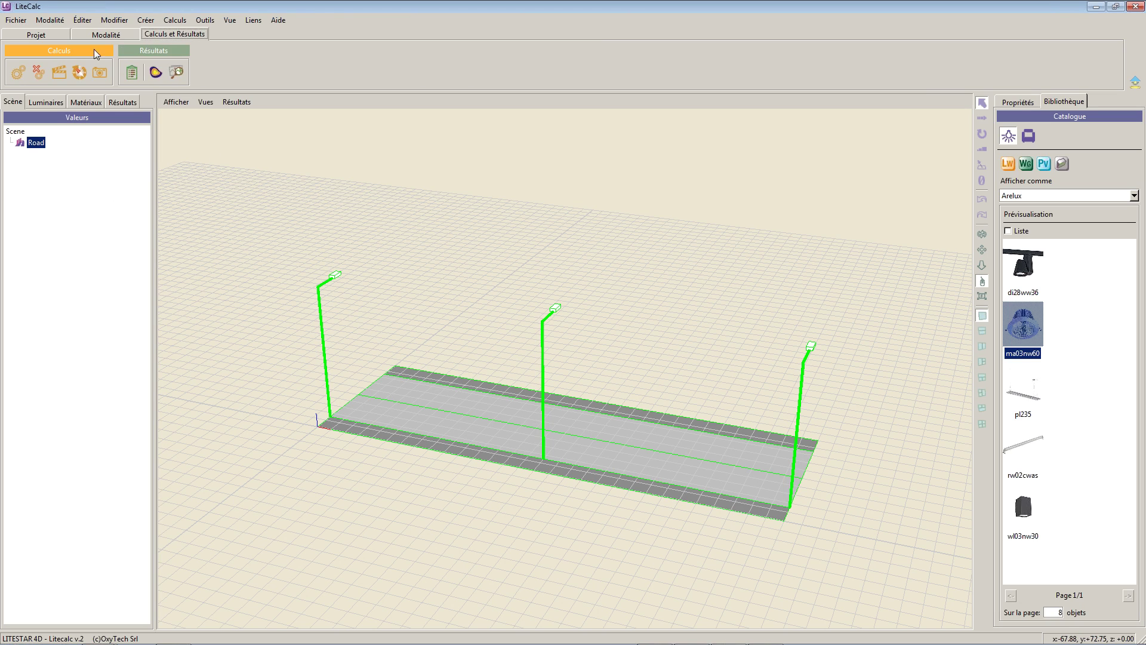
click(25, 73)
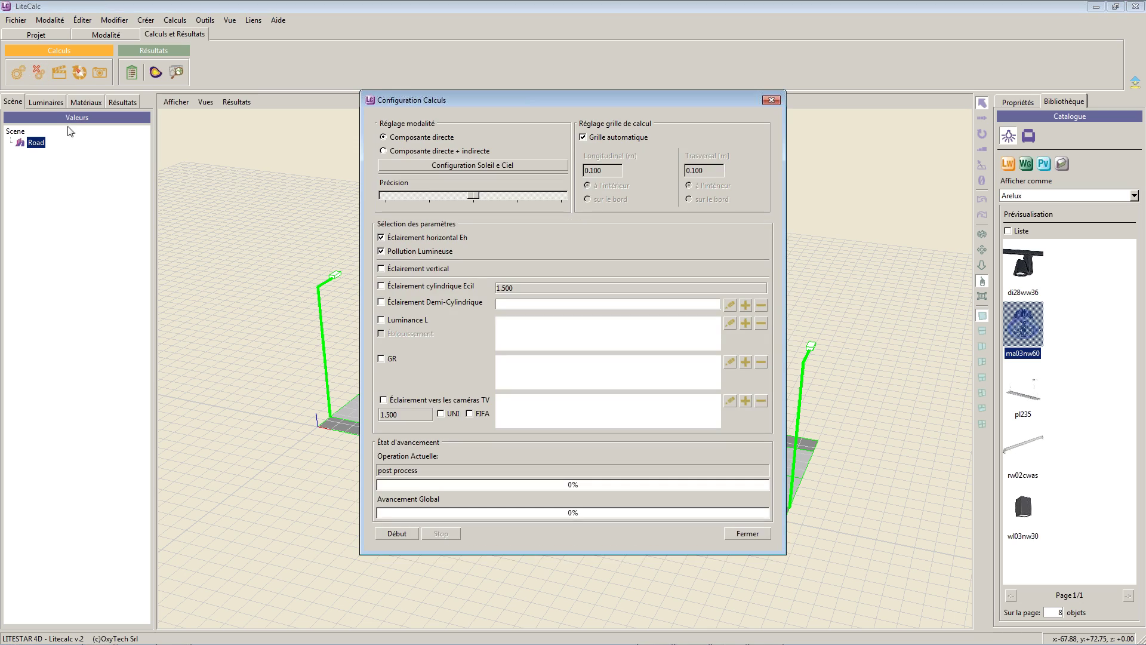
click(396, 533)
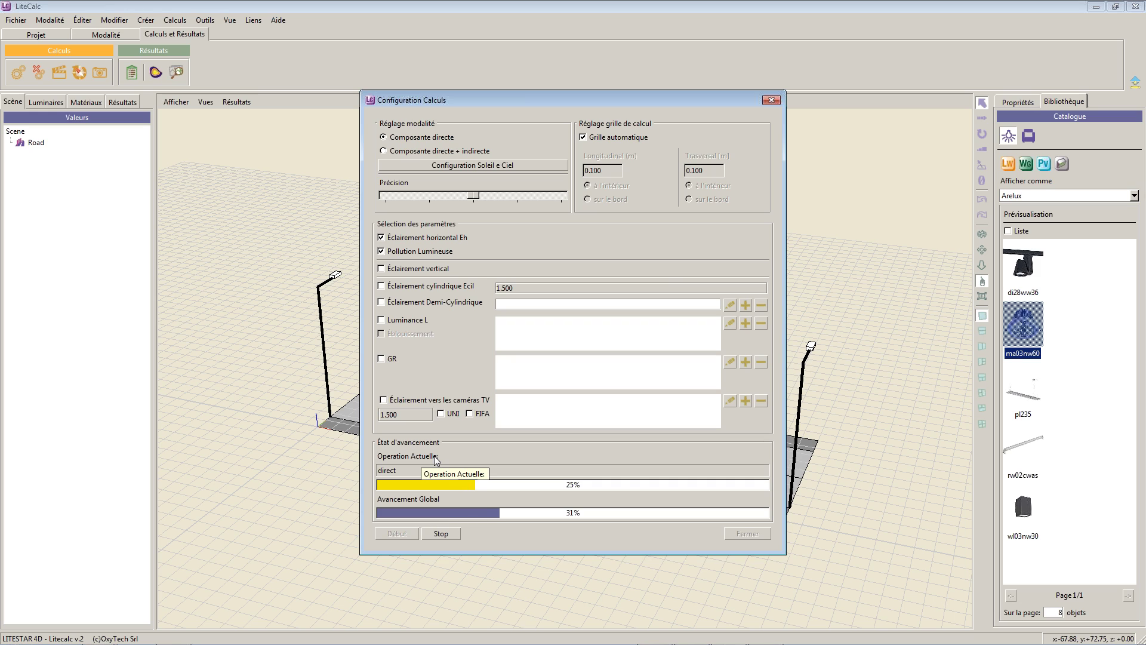
click(755, 536)
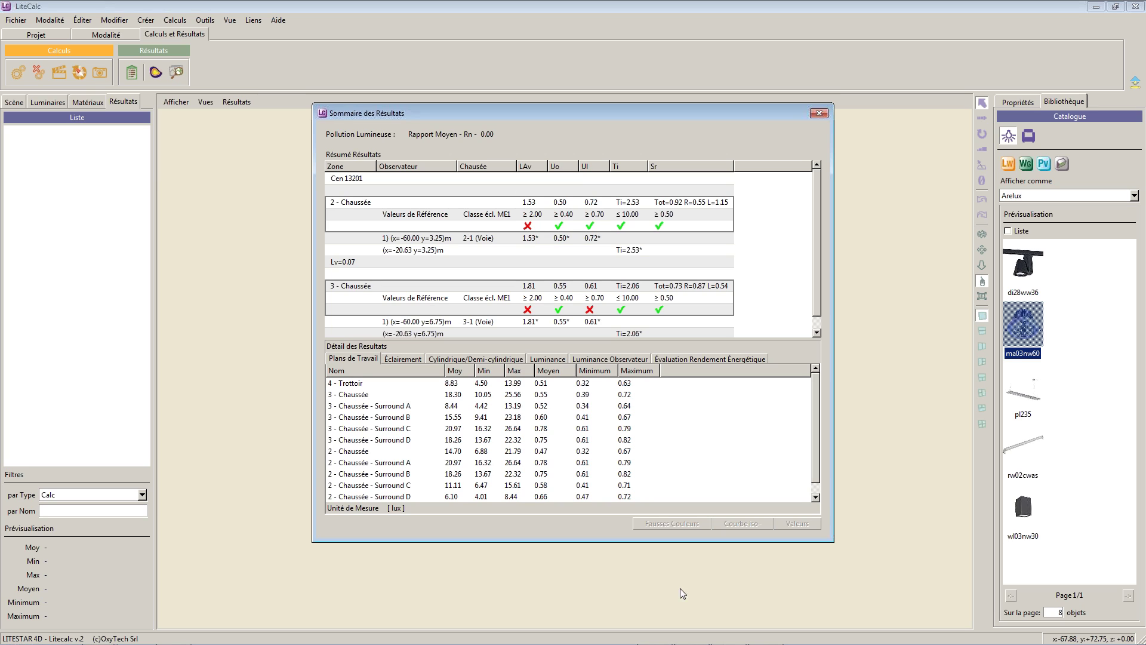
- Enlarge the results summary and adjust the split between its sections to examine the CEN 13201 results and work-plane details
drag(666, 543, 681, 621)
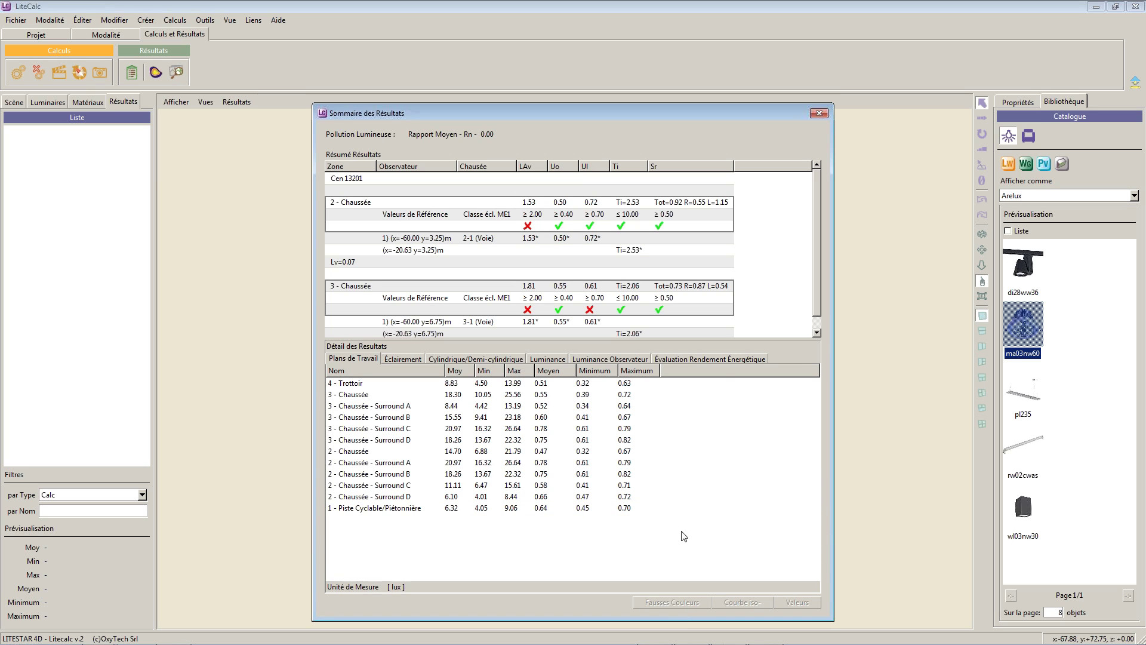
drag(687, 341, 676, 397)
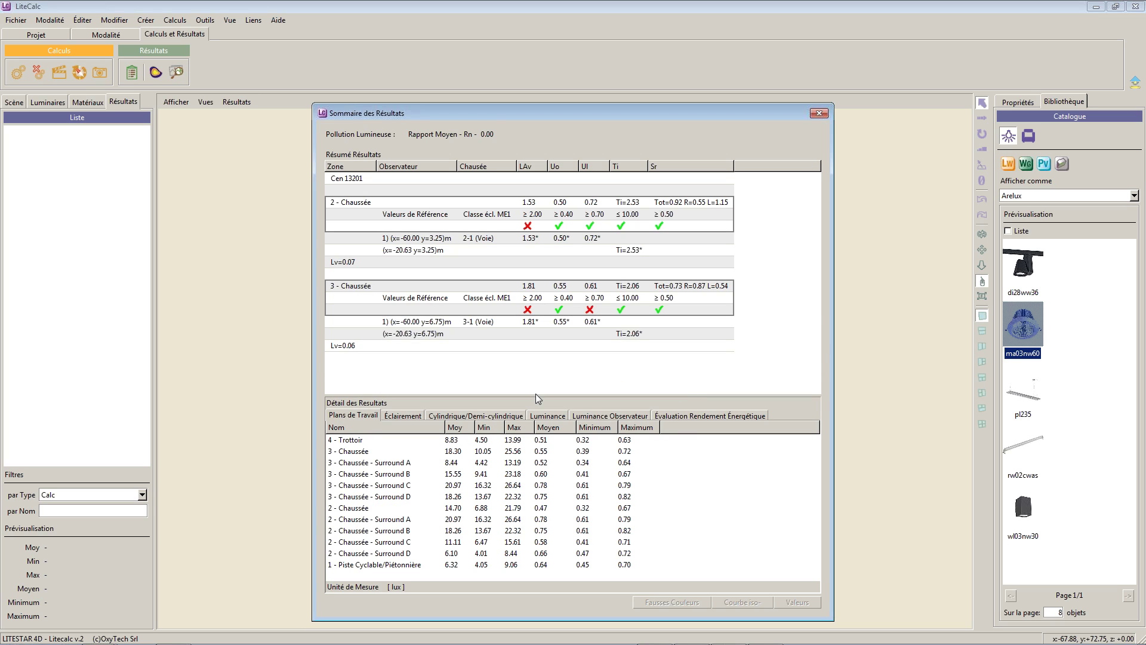
drag(536, 395, 536, 359)
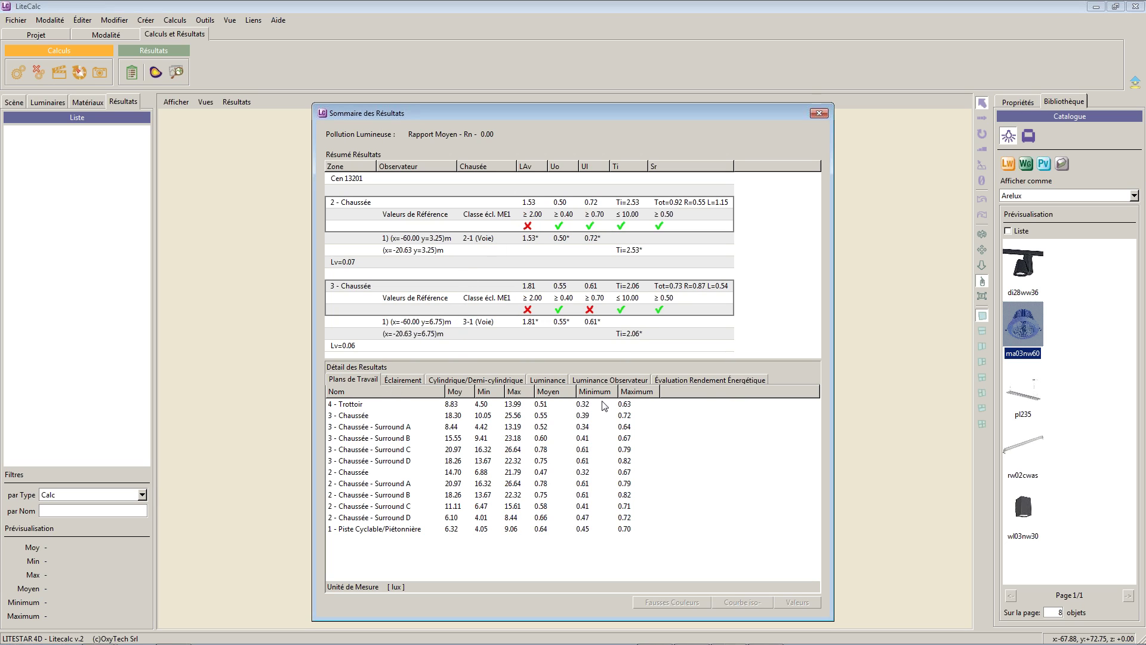
- Review the road's energy efficiency evaluation, comparing the IPEI and RD 1890 ratings, and close the results summary
click(701, 381)
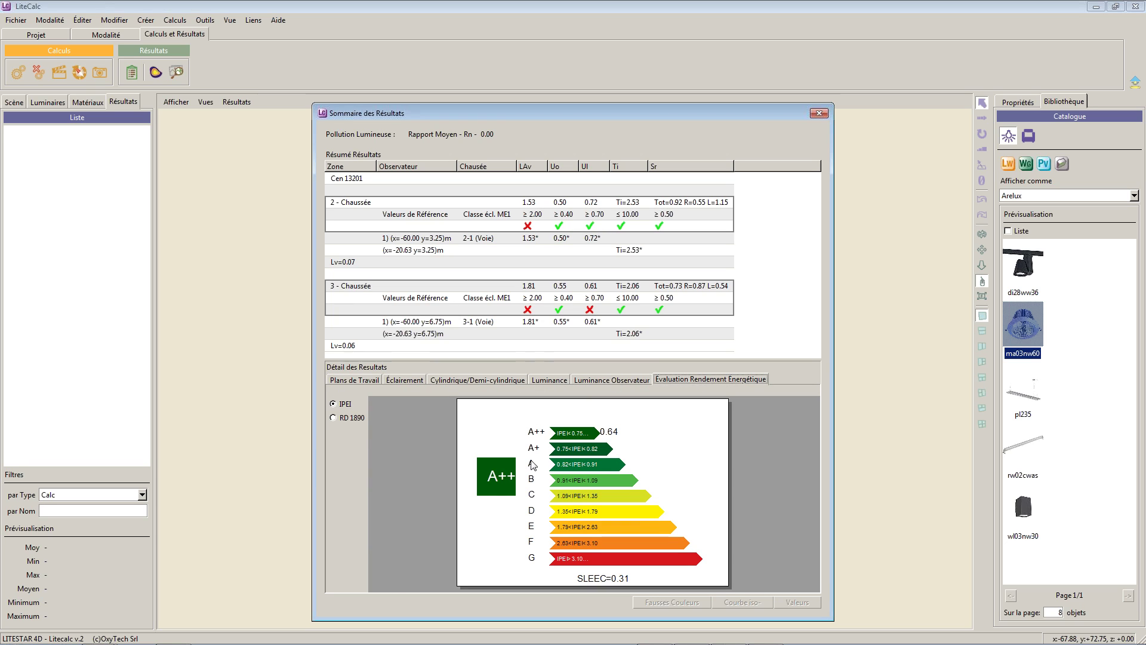
click(349, 418)
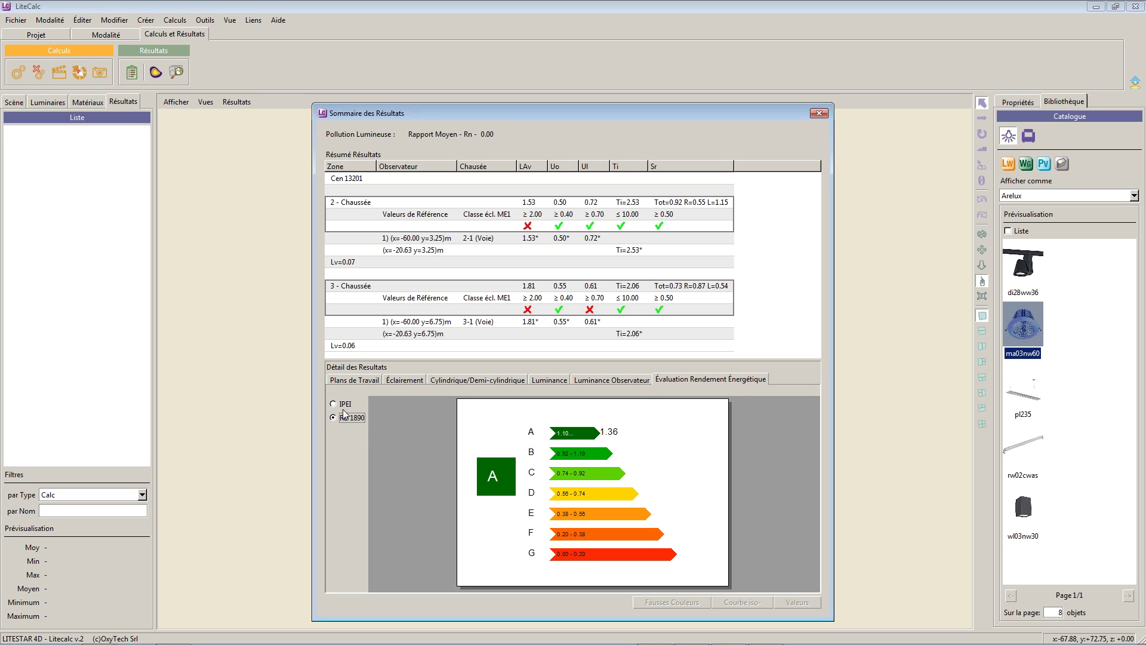
click(345, 406)
click(348, 418)
click(819, 117)
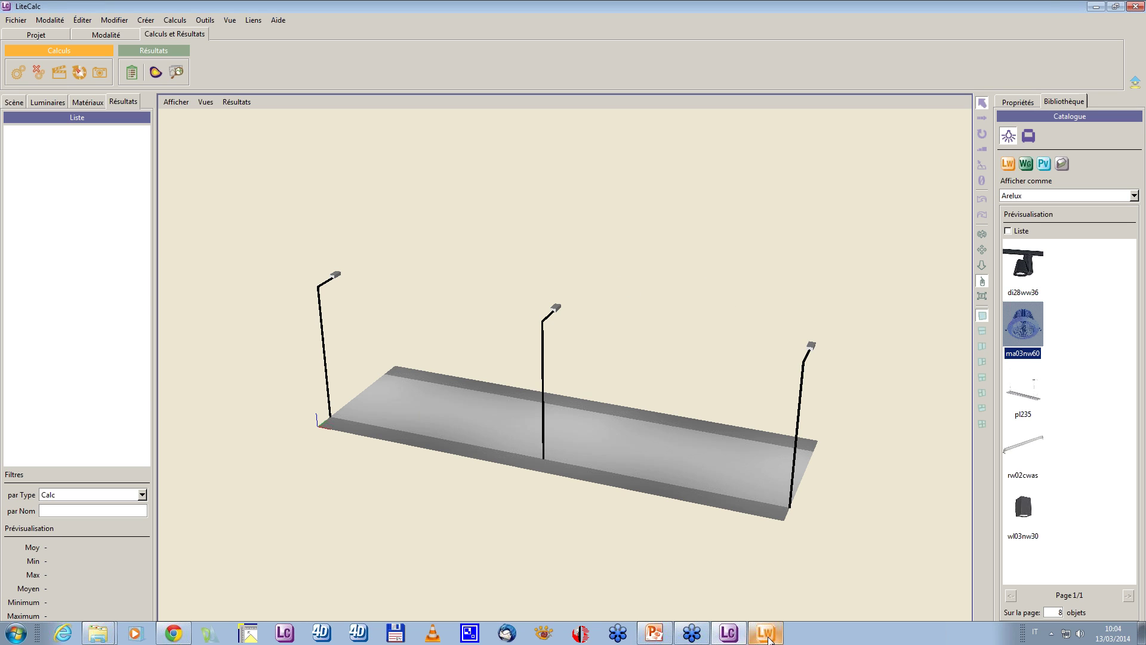
- Switch to Liswin, examine the lamp linked to the AVENUE 50W luminaire, and show the luminaires of the manufacturer Neri SpA
click(766, 634)
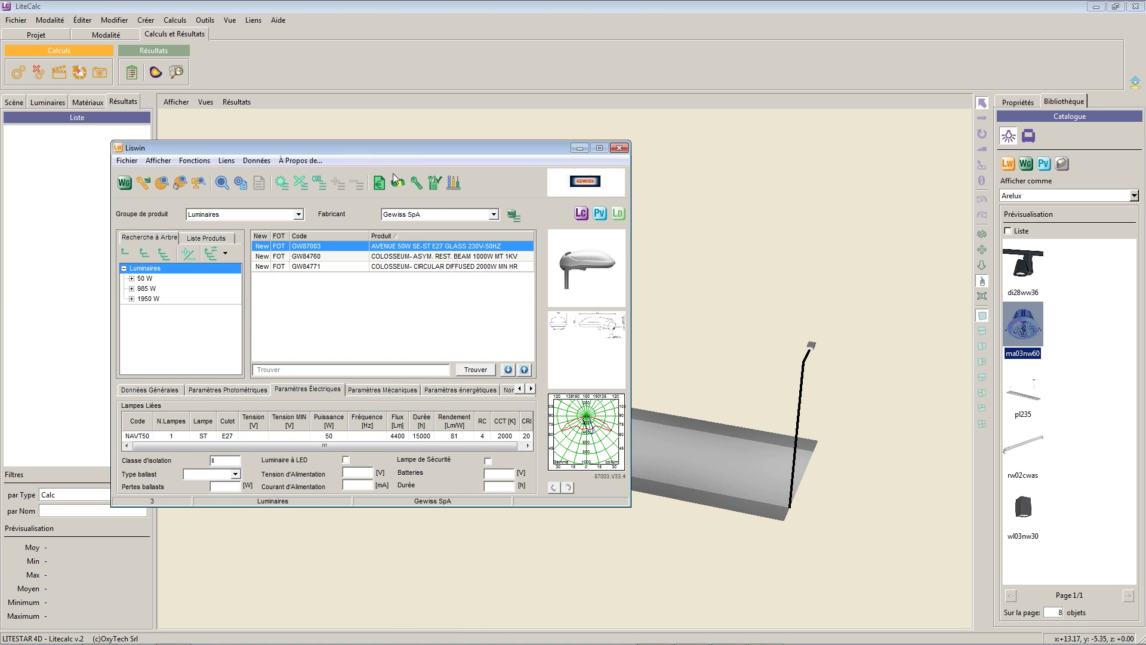
drag(382, 155, 526, 167)
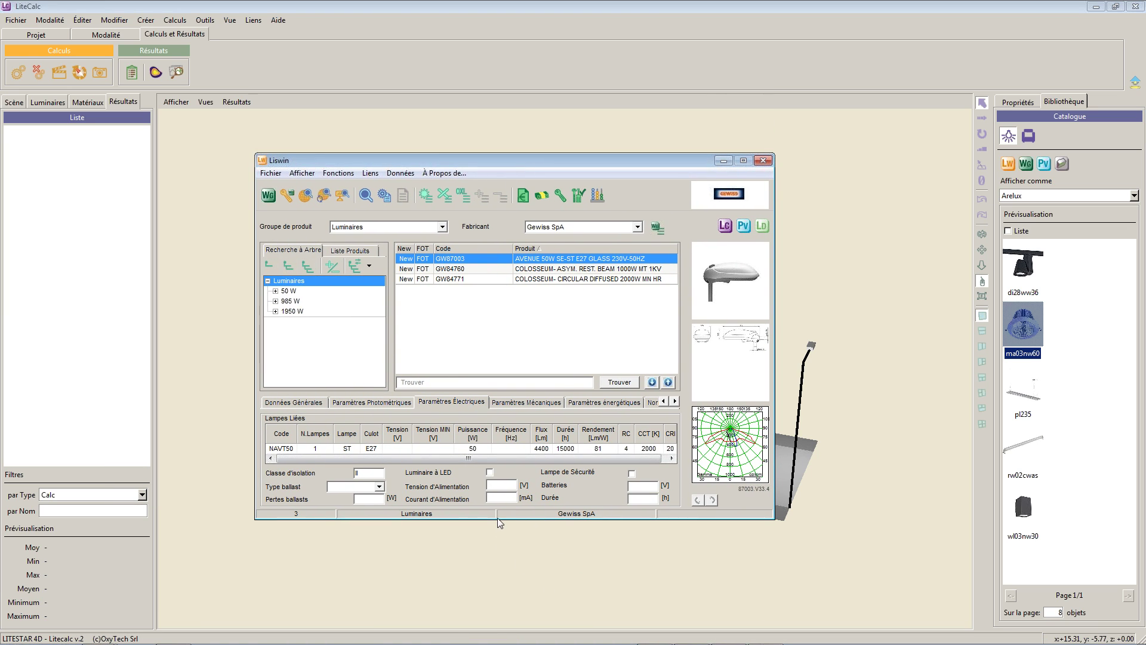
click(482, 452)
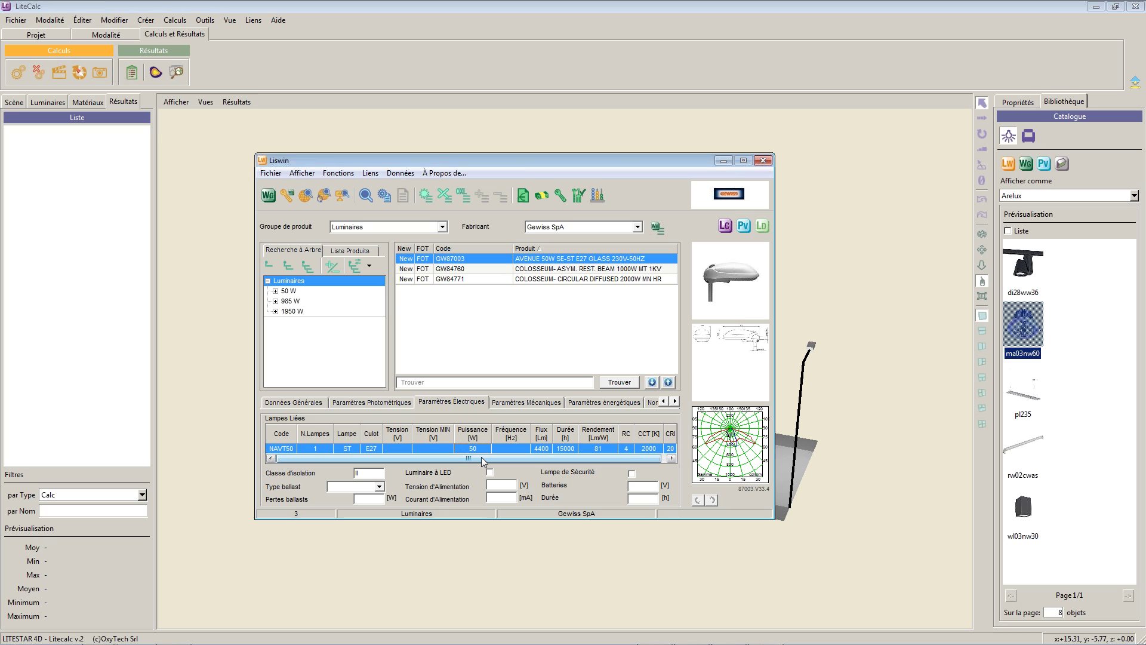
click(569, 228)
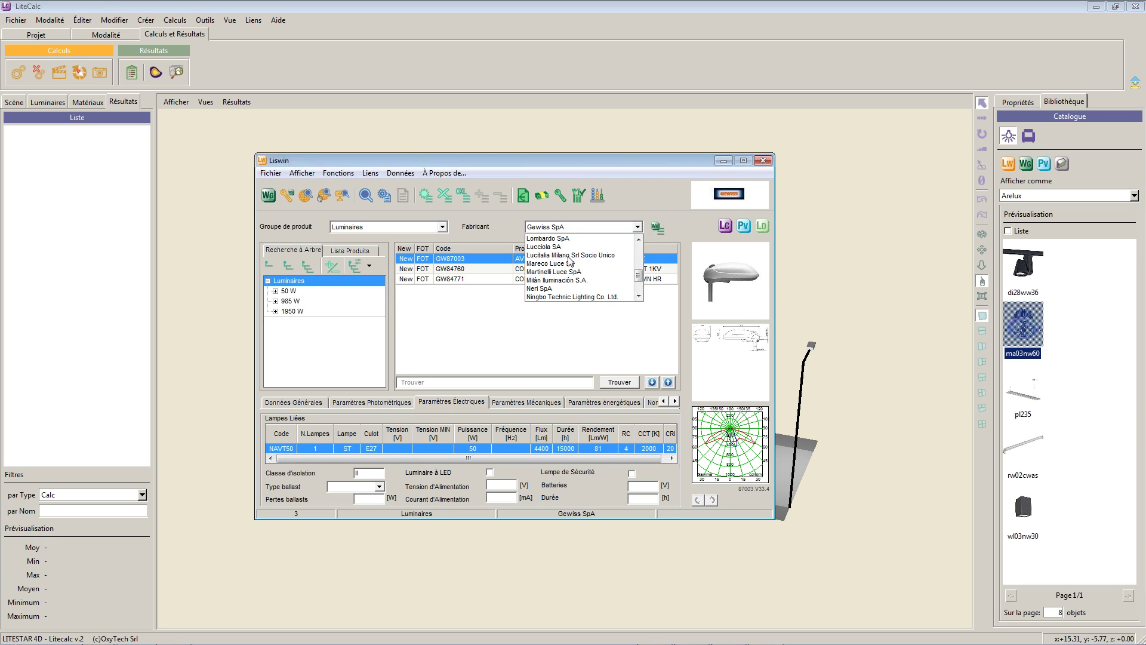
click(538, 289)
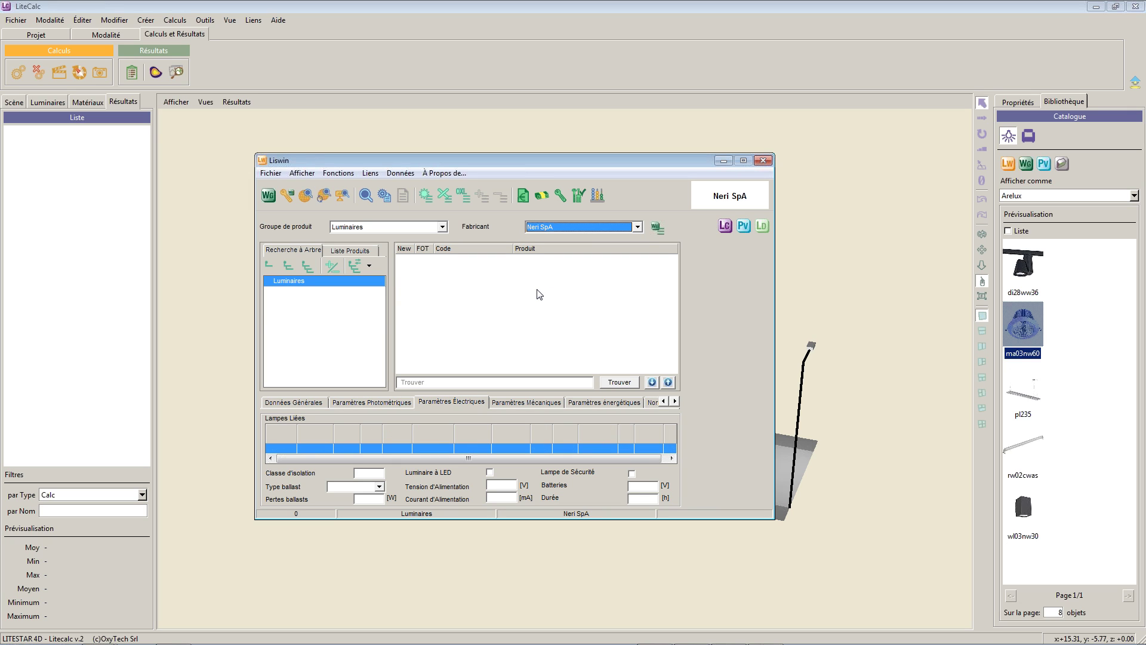